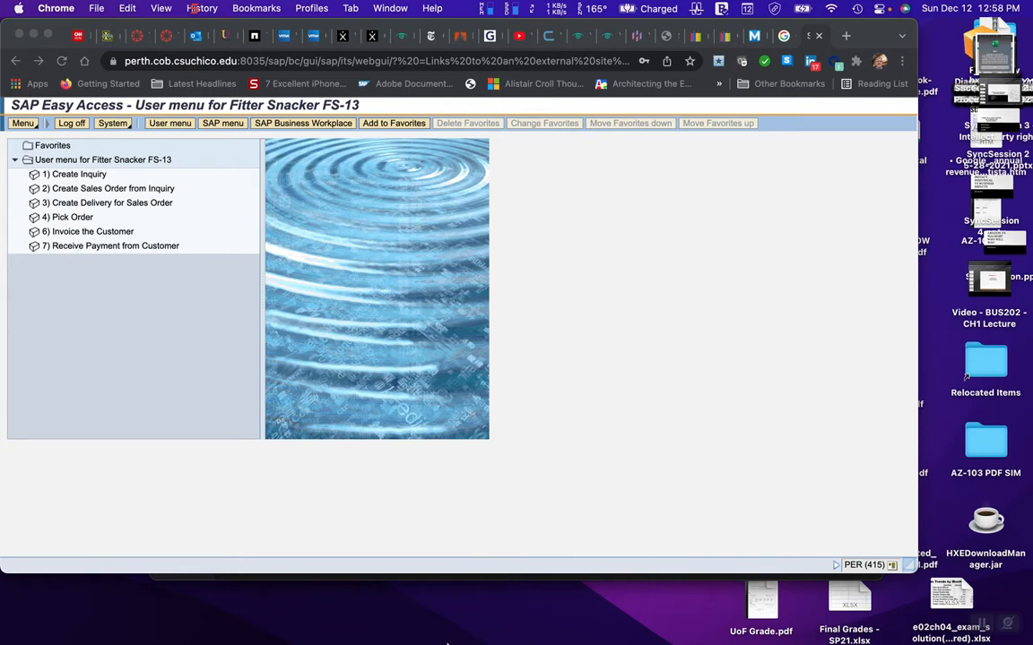
# Step: Switch to Word and review the Purchasing Cycle exercise's introduction and its Default Parameter ID section
pyautogui.moveTo(713, 640)
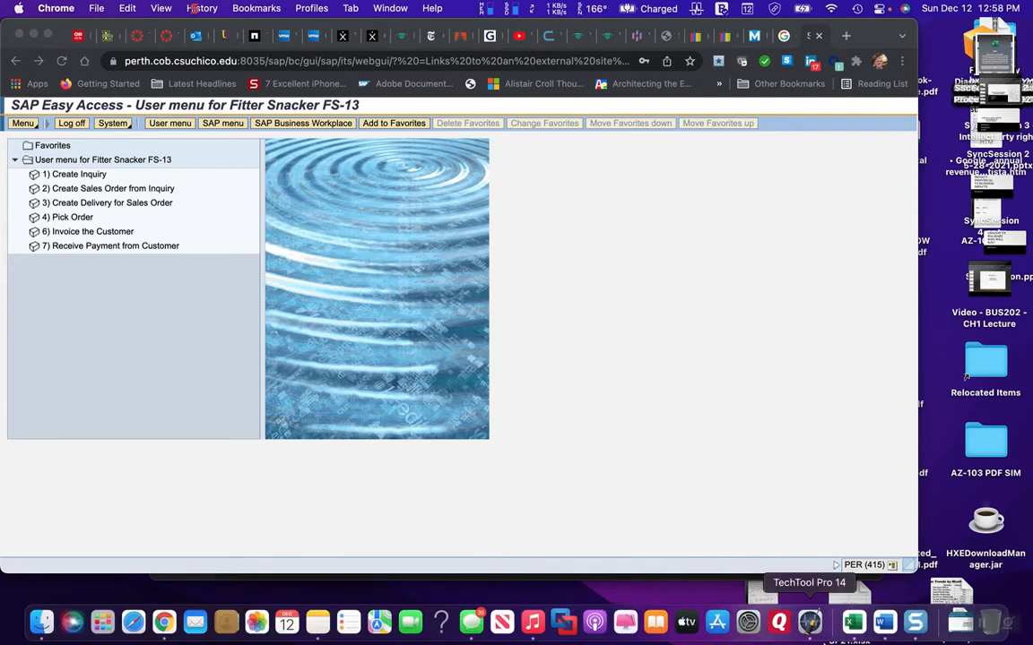
pyautogui.click(884, 622)
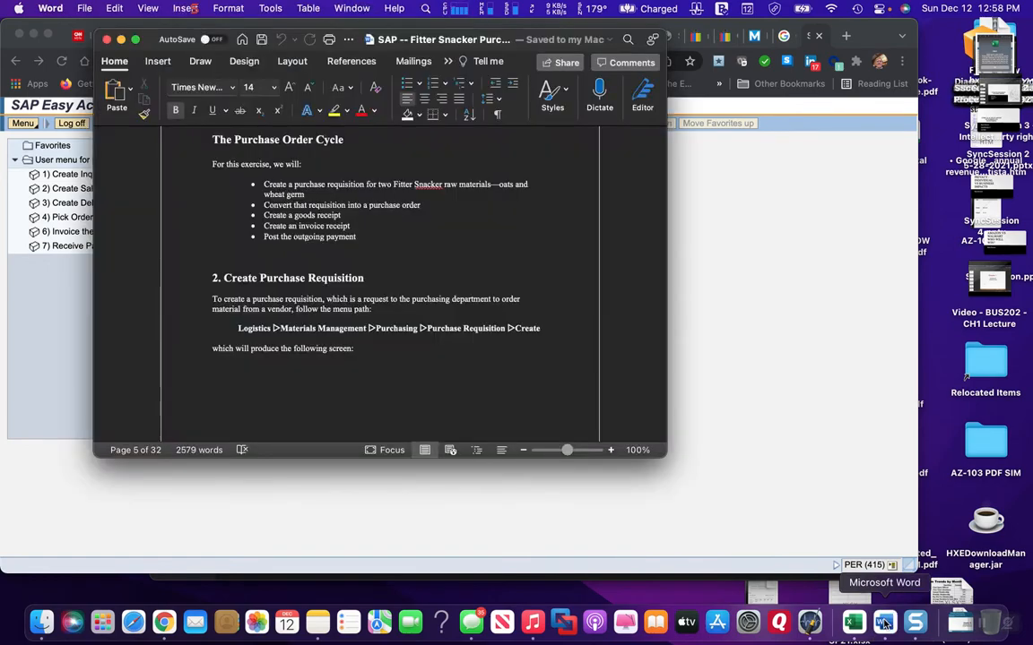
pyautogui.scroll(10, 318, 313)
pyautogui.scroll(20, 318, 313)
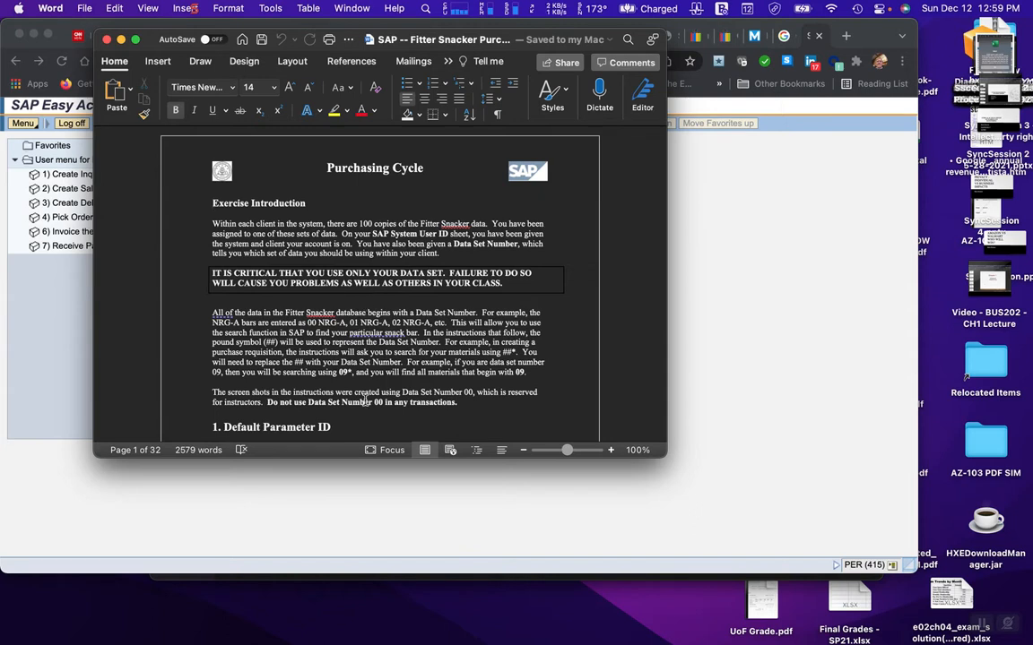
pyautogui.scroll(-2, 376, 417)
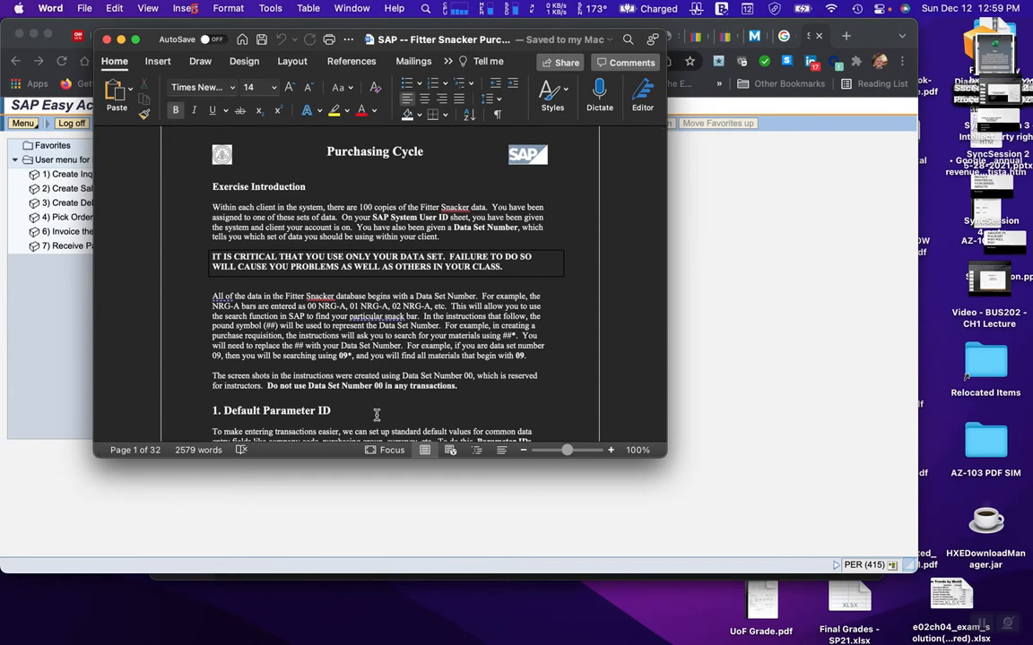
pyautogui.scroll(-3, 375, 417)
pyautogui.scroll(-4, 375, 416)
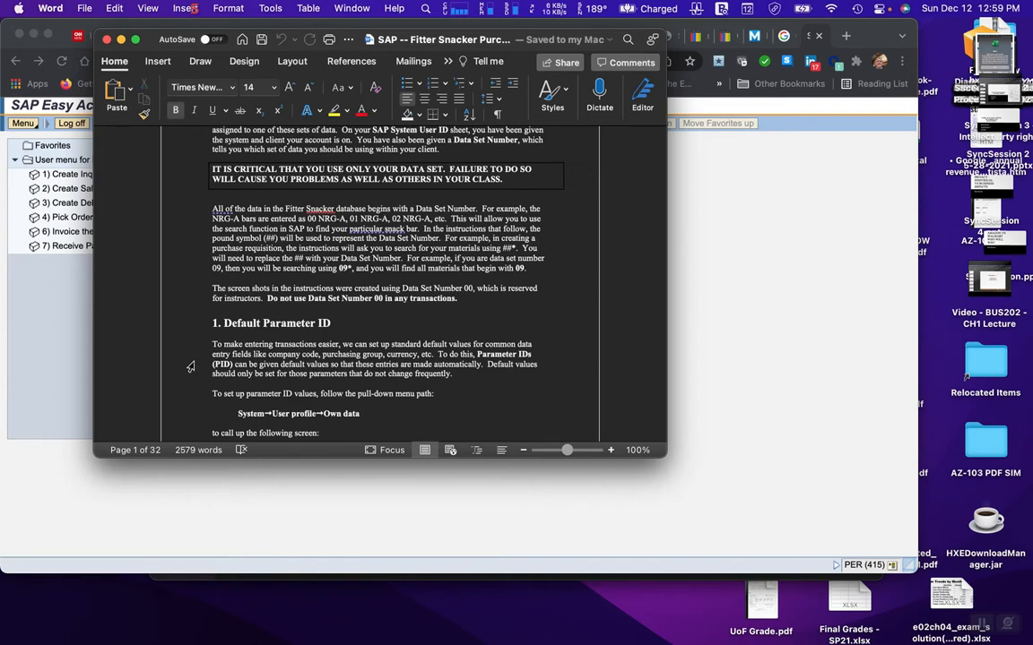
pyautogui.scroll(-10, 190, 367)
pyautogui.scroll(-15, 190, 367)
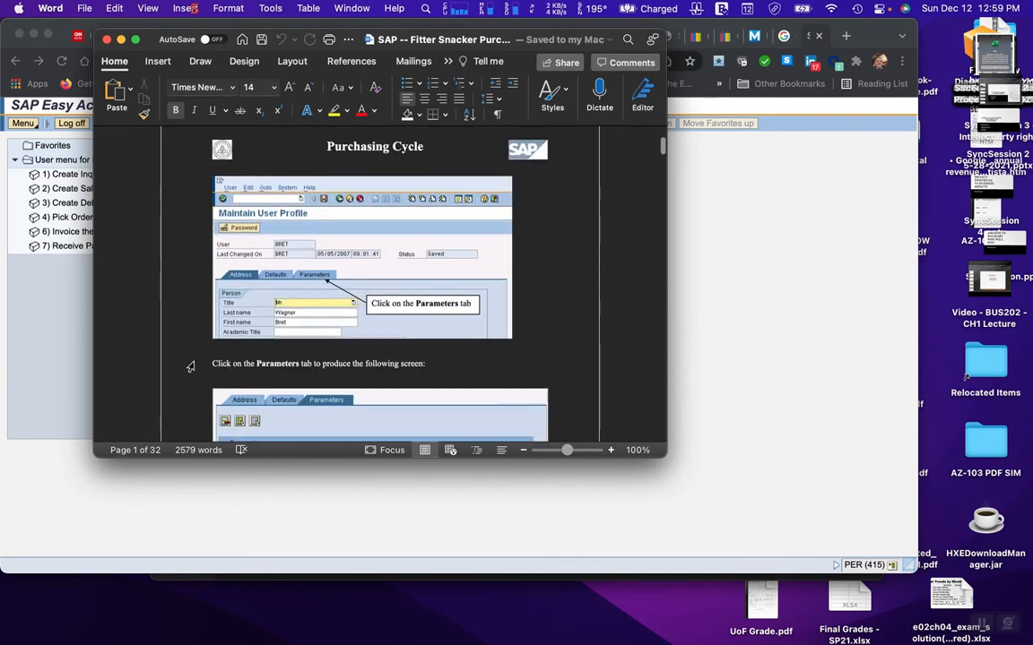
pyautogui.scroll(-10, 190, 367)
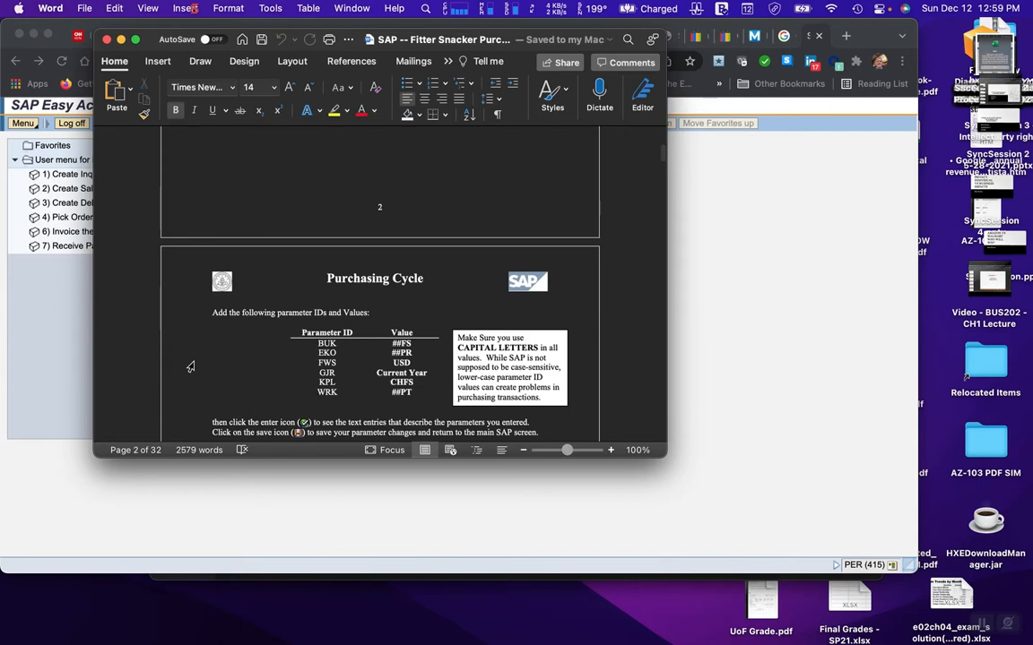
pyautogui.scroll(-8, 190, 367)
pyautogui.scroll(-8, 190, 366)
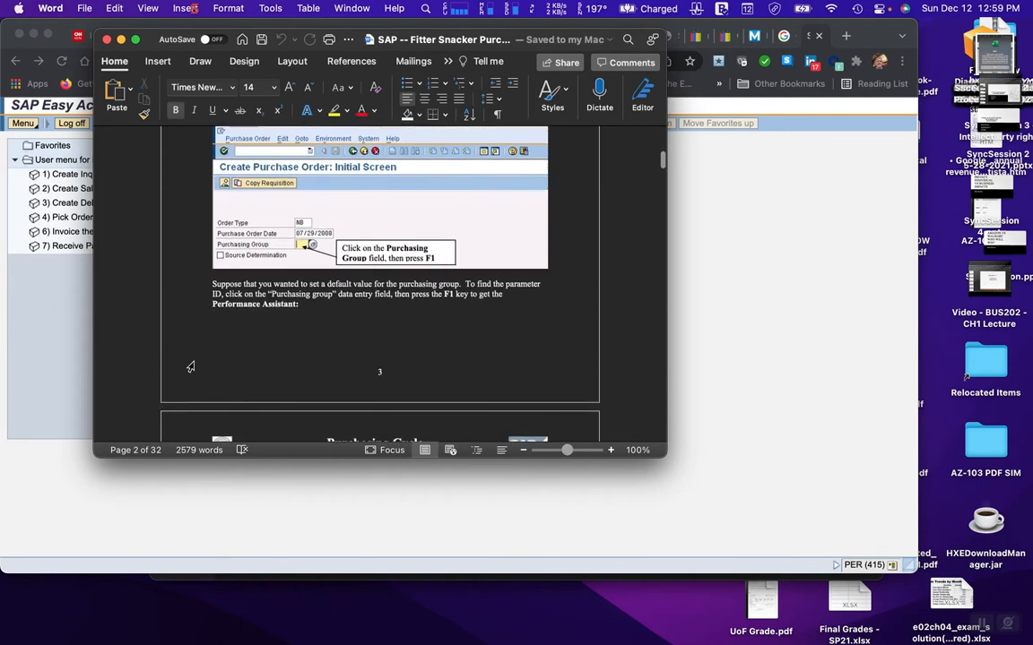
pyautogui.scroll(-10, 190, 367)
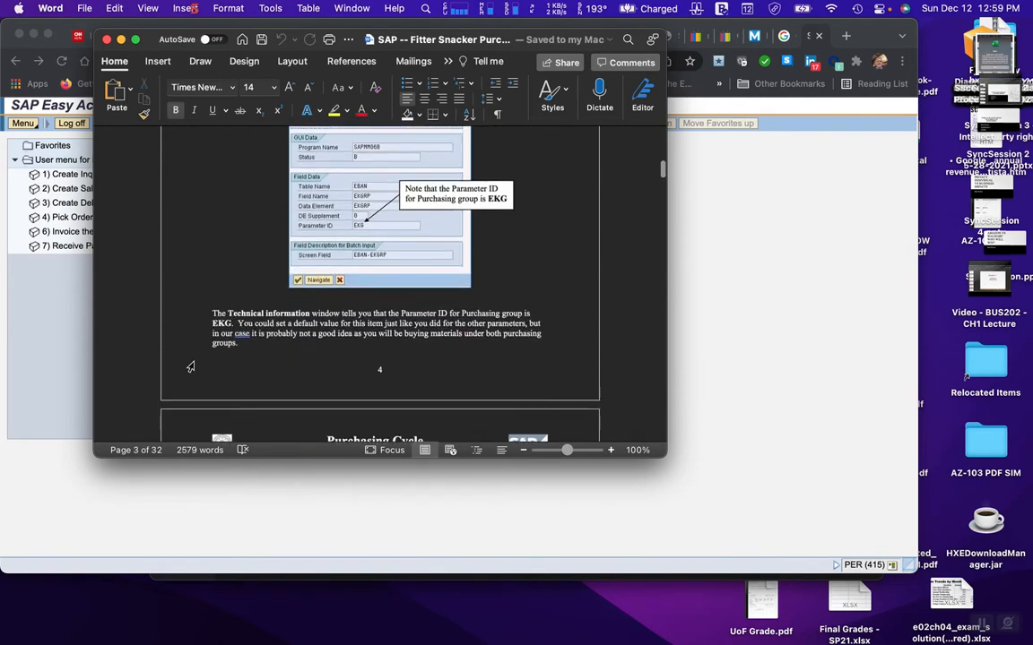
# Step: Read the Purchase Order Cycle overview and the menu path given for creating a purchase requisition
pyautogui.scroll(-8, 190, 367)
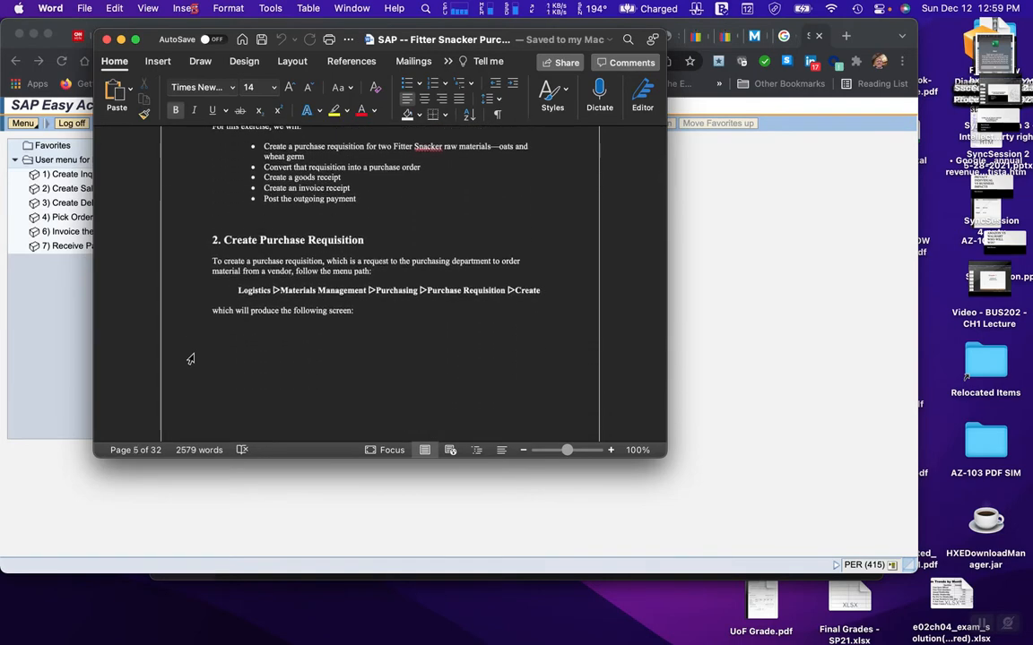
pyautogui.scroll(-5, 190, 364)
pyautogui.scroll(9, 192, 357)
pyautogui.scroll(5, 190, 359)
pyautogui.scroll(-7, 190, 358)
pyautogui.scroll(-1, 190, 358)
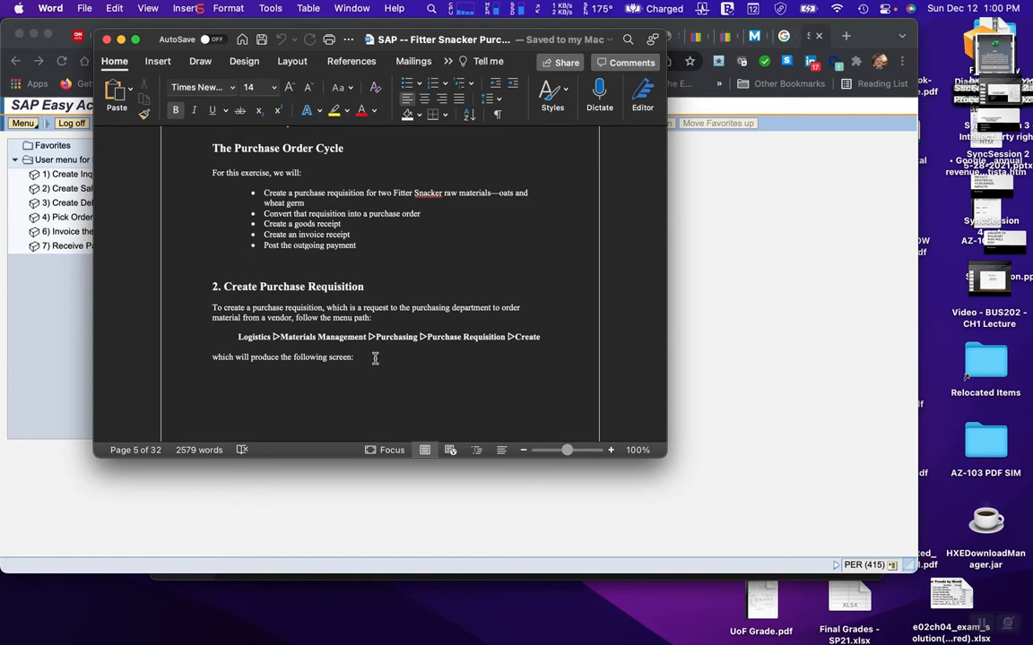
# Step: Review the instructions for entering and saving the purchase requisition and for creating a purchase order from it
pyautogui.scroll(-5, 376, 359)
pyautogui.scroll(-10, 376, 361)
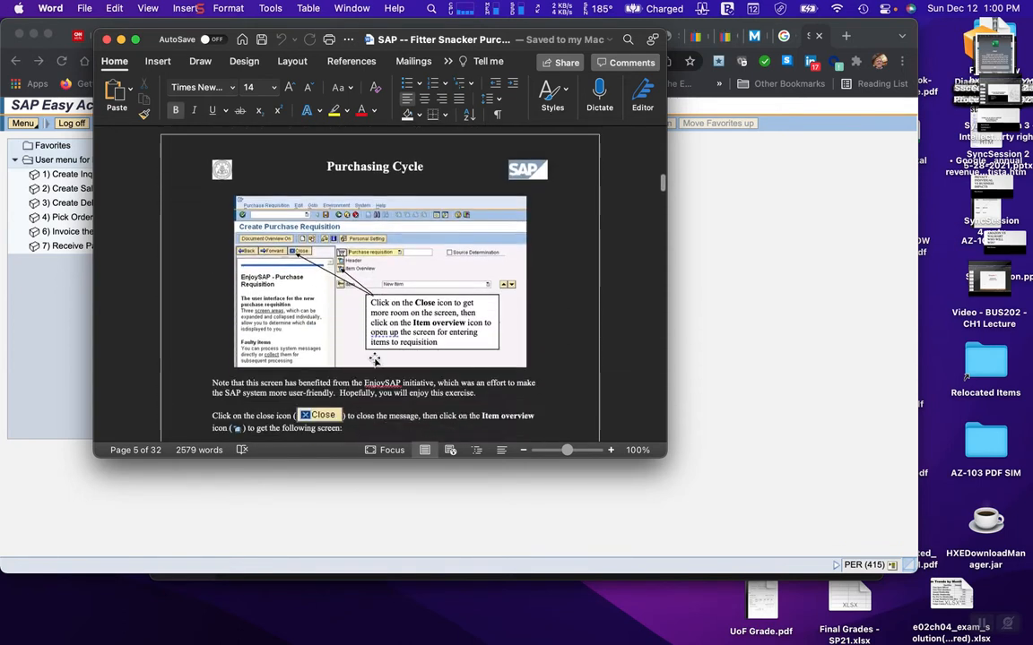
pyautogui.scroll(-12, 375, 358)
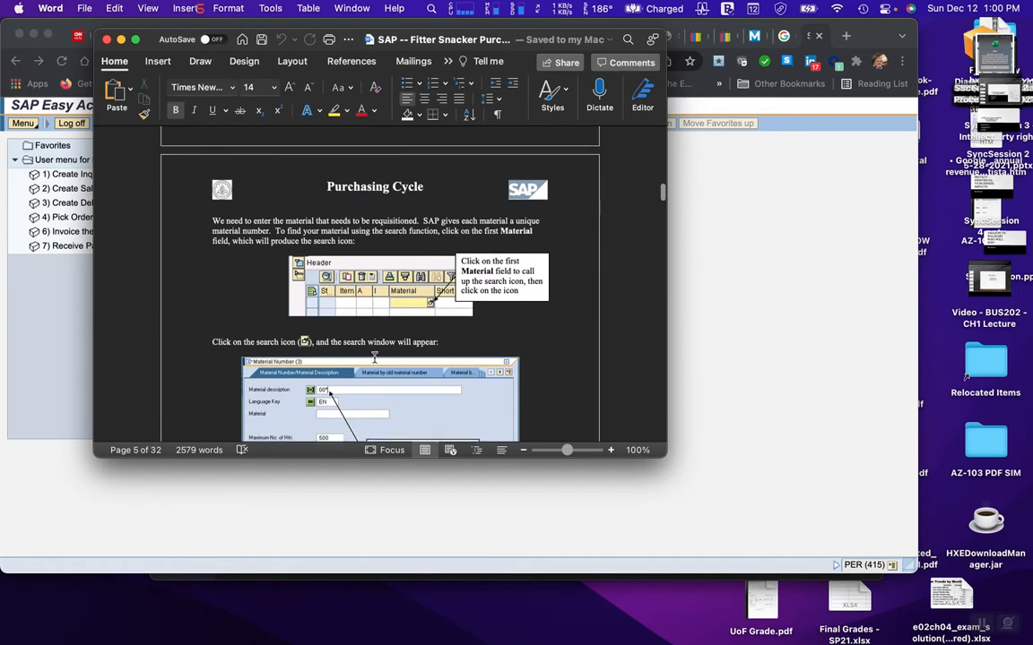
pyautogui.scroll(-10, 375, 359)
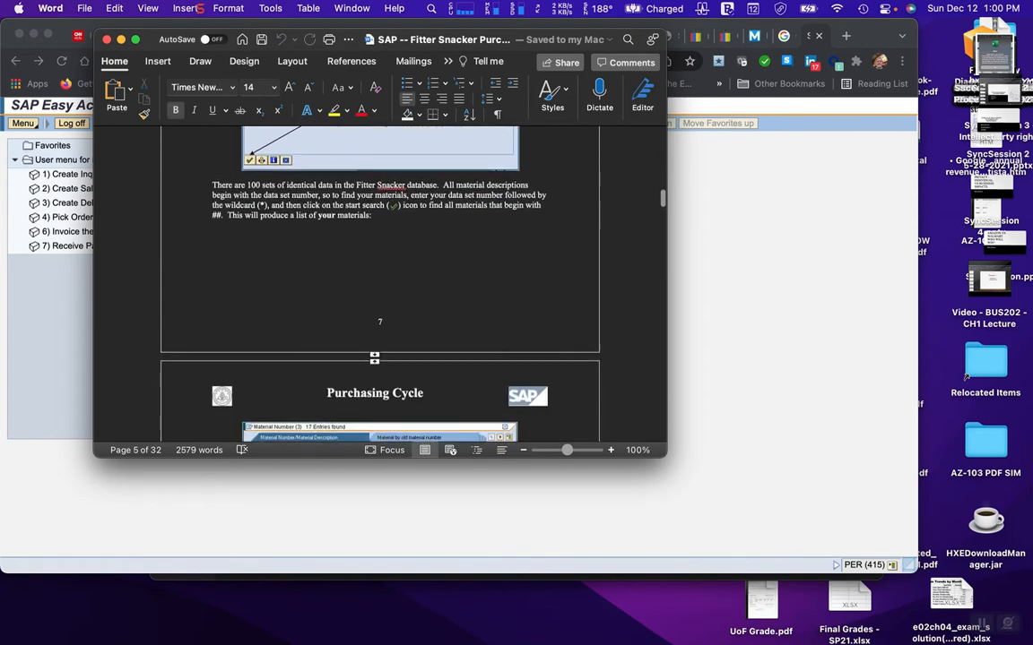
pyautogui.scroll(-12, 375, 359)
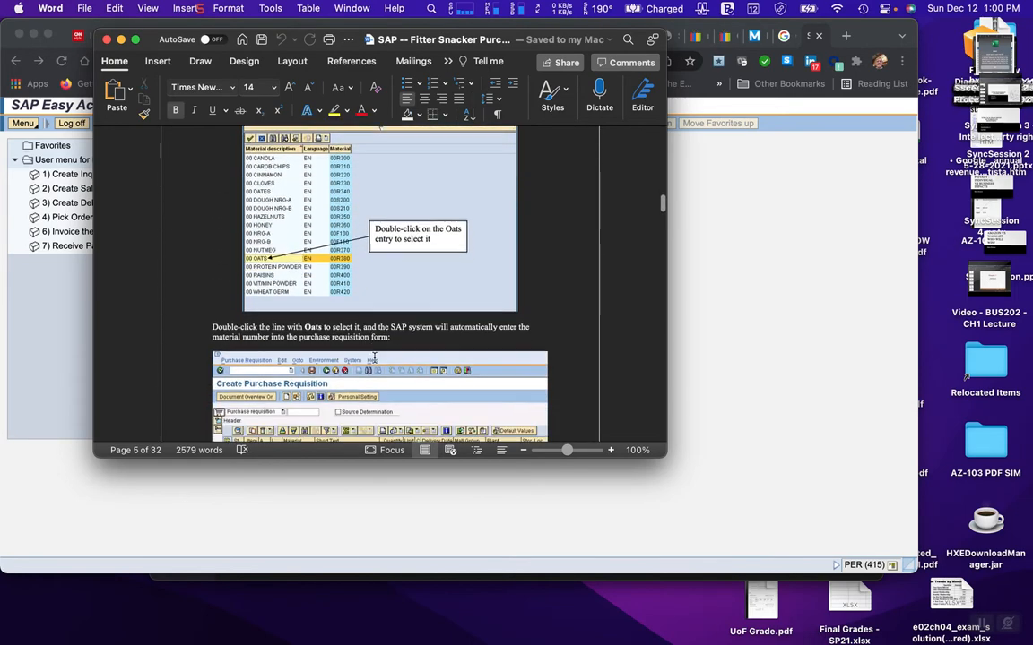
pyautogui.scroll(-10, 375, 361)
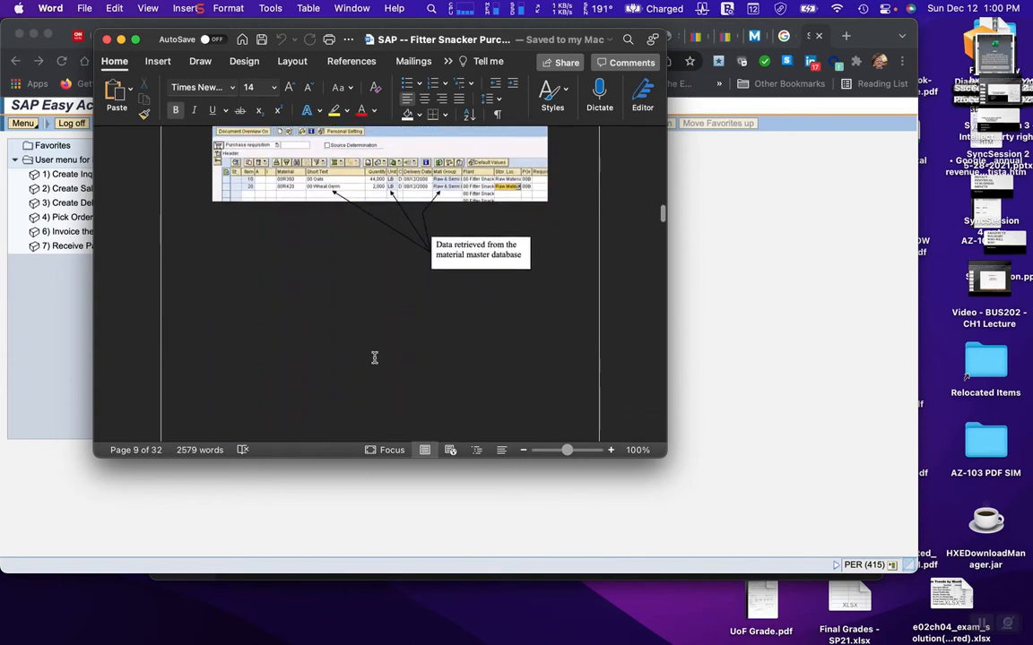
pyautogui.scroll(-10, 375, 358)
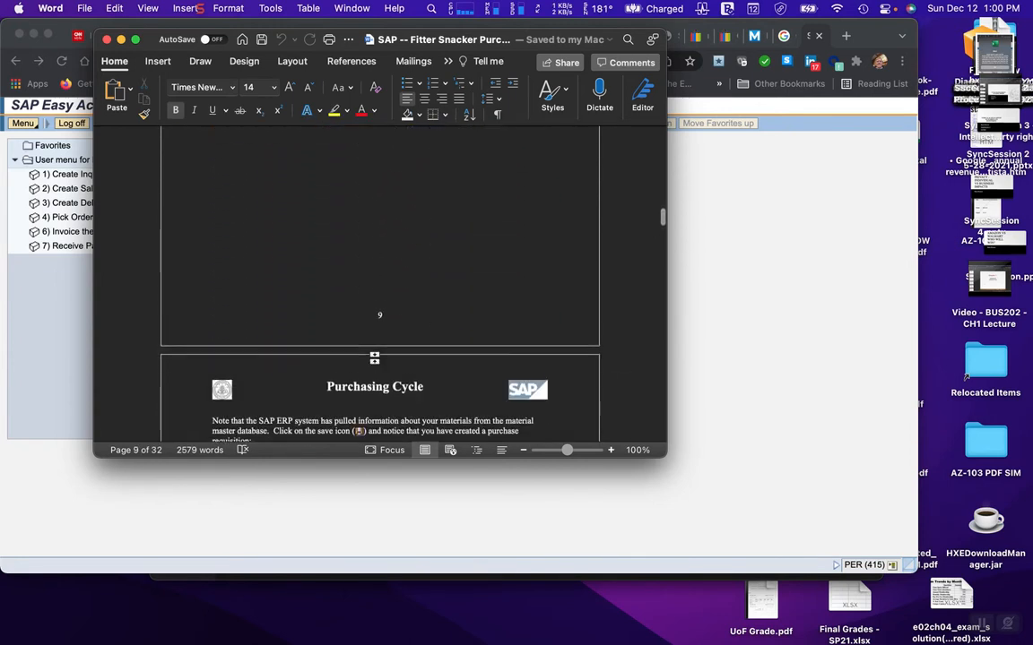
pyautogui.scroll(-2, 375, 360)
pyautogui.scroll(2, 374, 357)
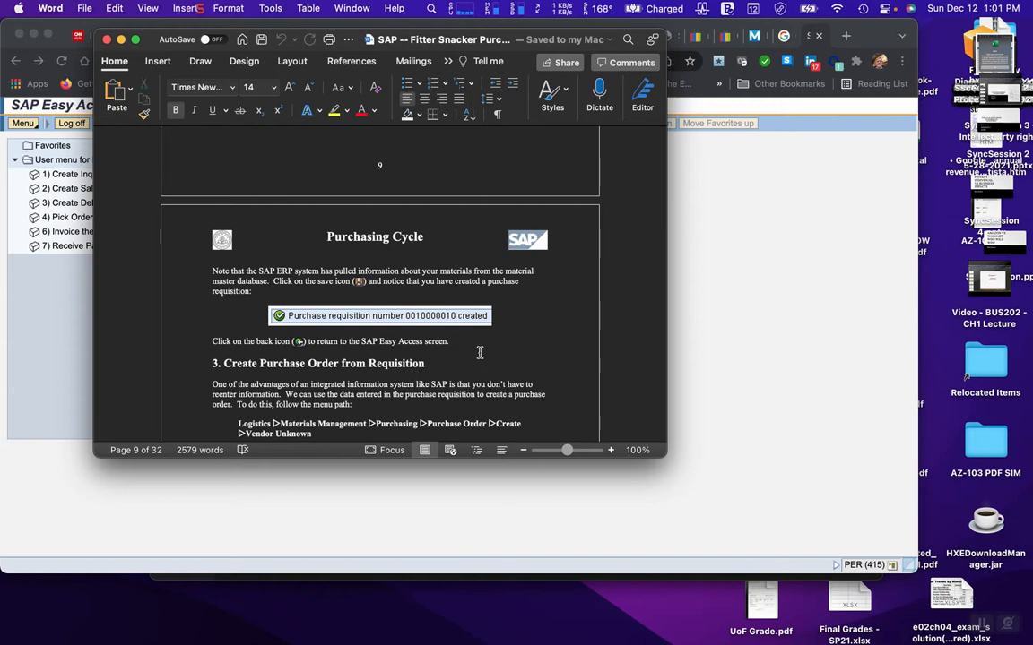
pyautogui.scroll(-1, 474, 354)
pyautogui.scroll(-10, 474, 354)
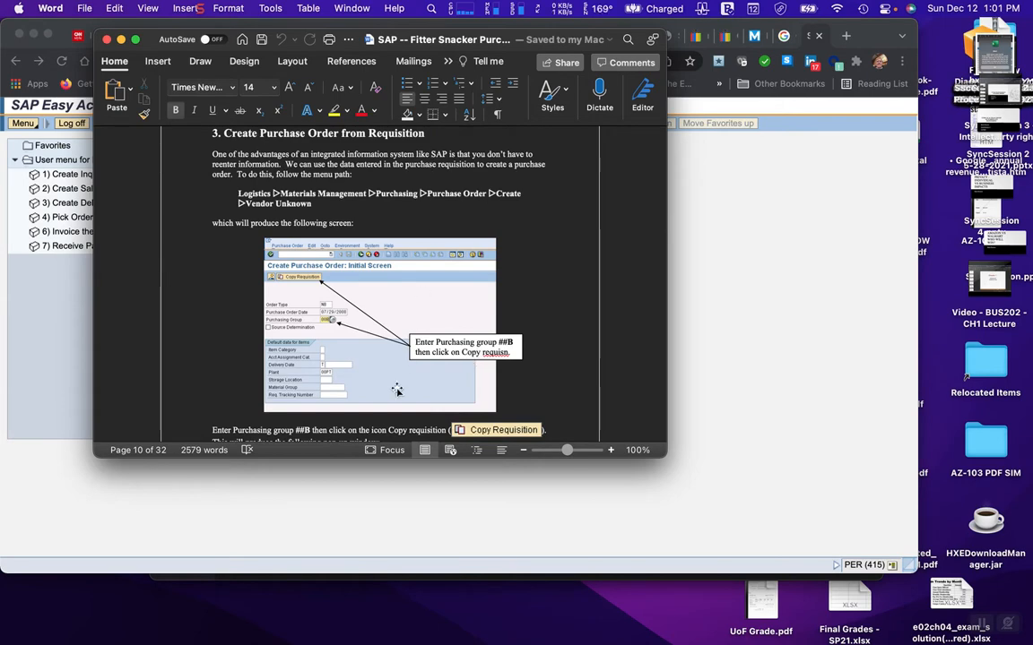
pyautogui.scroll(-2, 391, 415)
pyautogui.scroll(-2, 392, 415)
# Step: Return to section 2, Create Purchase Requisition, on page 5 of the instructions and review its menu path
pyautogui.scroll(20, 391, 415)
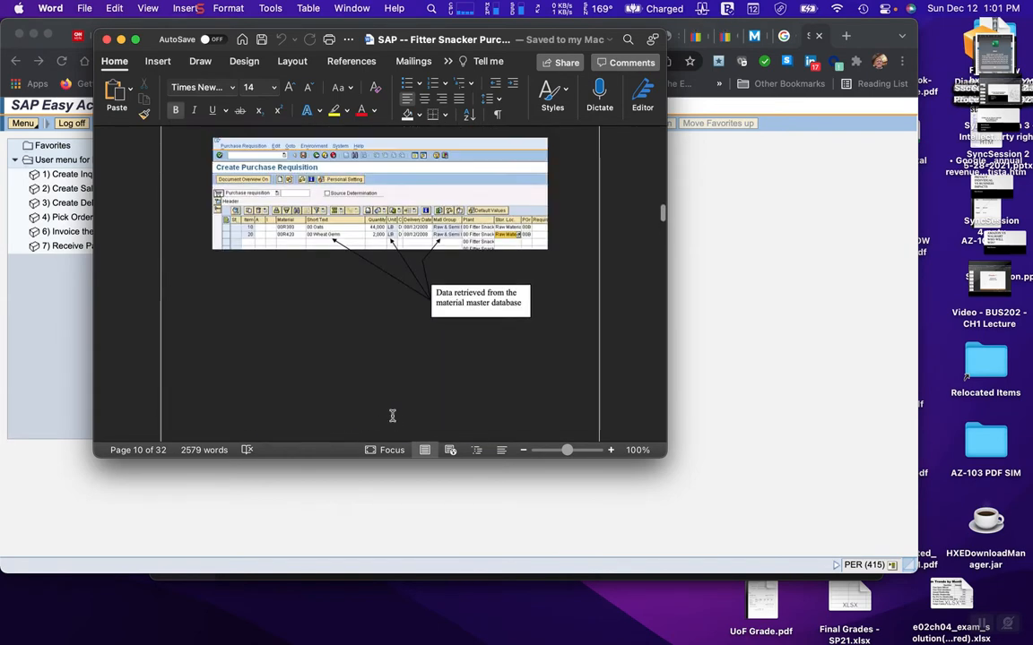
pyautogui.scroll(15, 391, 415)
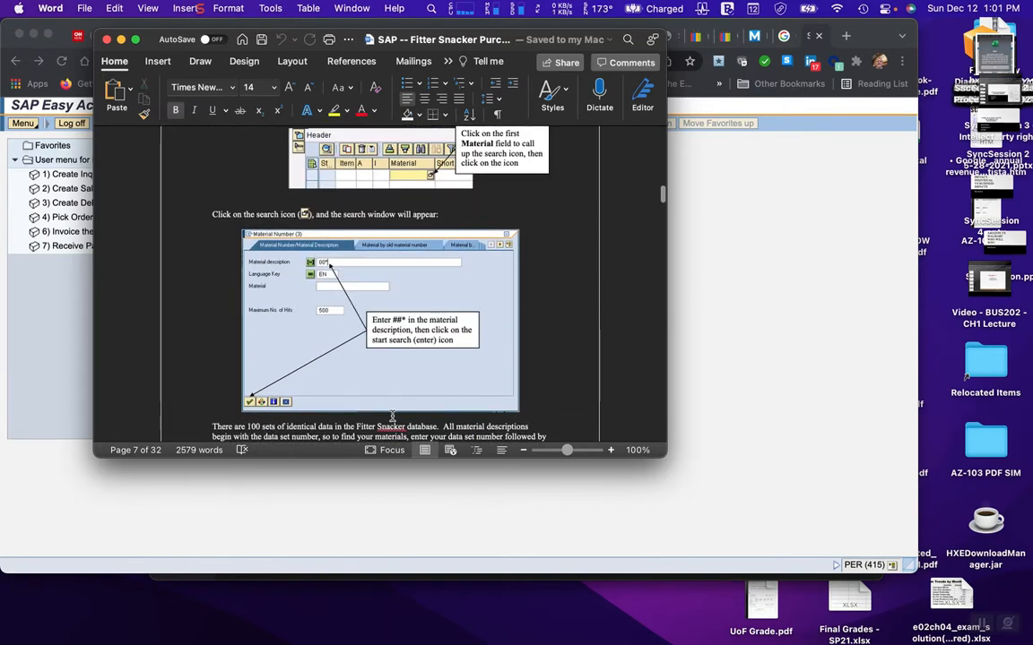
pyautogui.scroll(15, 392, 418)
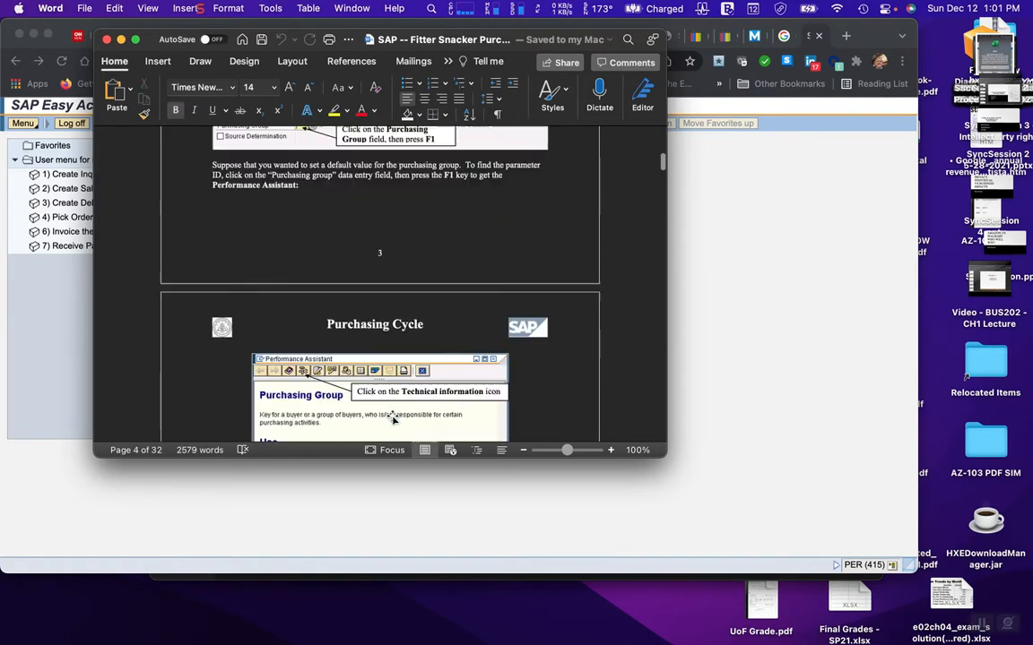
pyautogui.scroll(10, 392, 418)
pyautogui.scroll(-12, 392, 416)
pyautogui.scroll(-15, 392, 417)
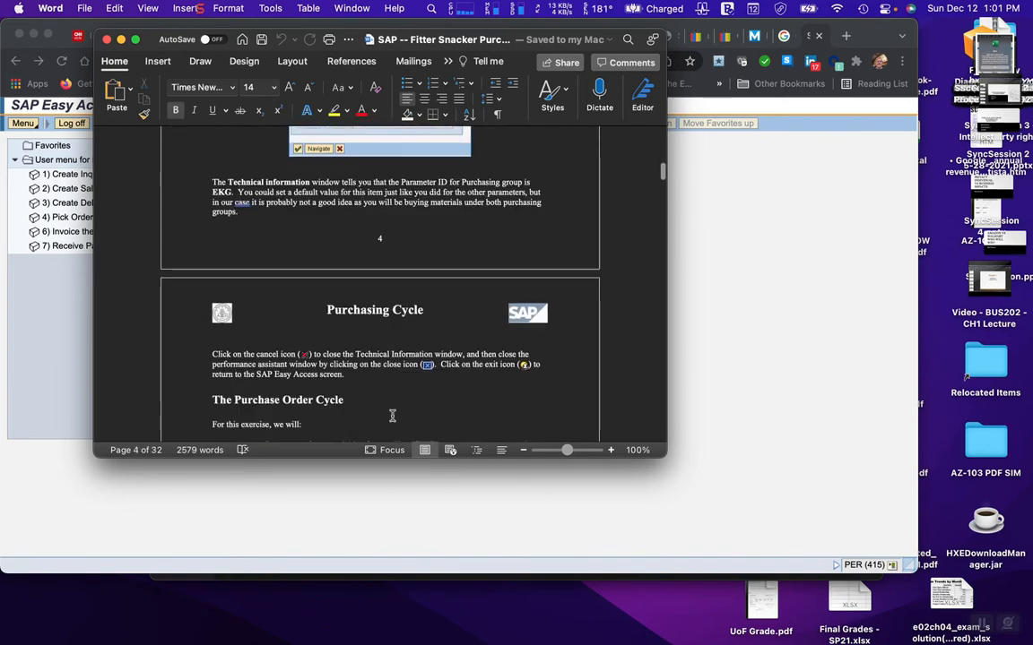
pyautogui.scroll(-3, 392, 416)
pyautogui.scroll(8, 392, 417)
pyautogui.scroll(-2, 392, 417)
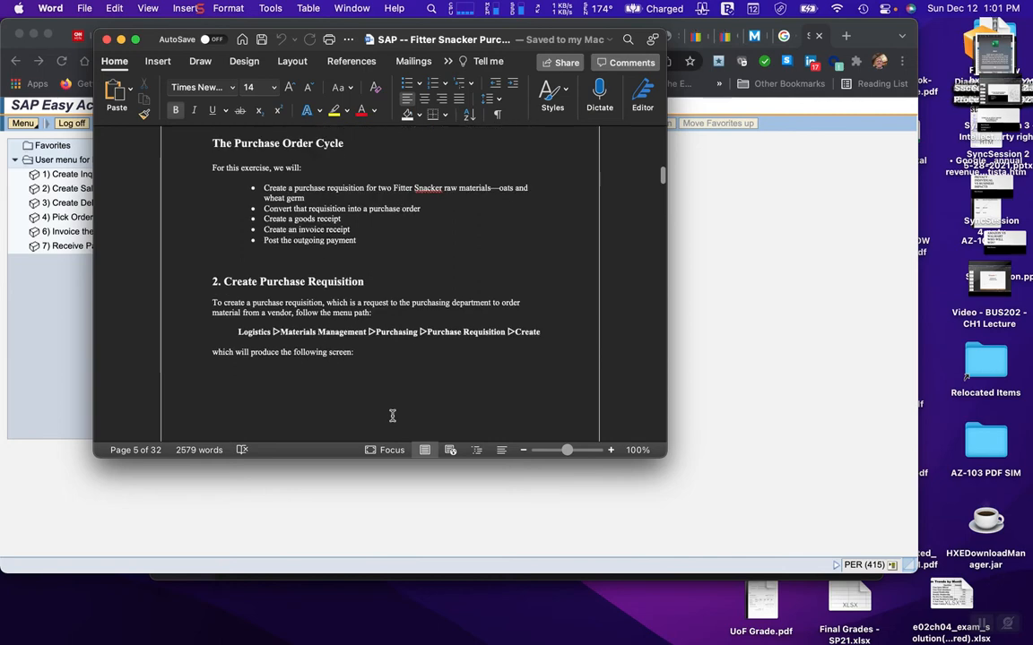
# Step: Switch to SAP in Chrome, display the SAP menu and open Logistics > Materials Management > Purchasing > Purchase Requisition > Create
pyautogui.click(53, 477)
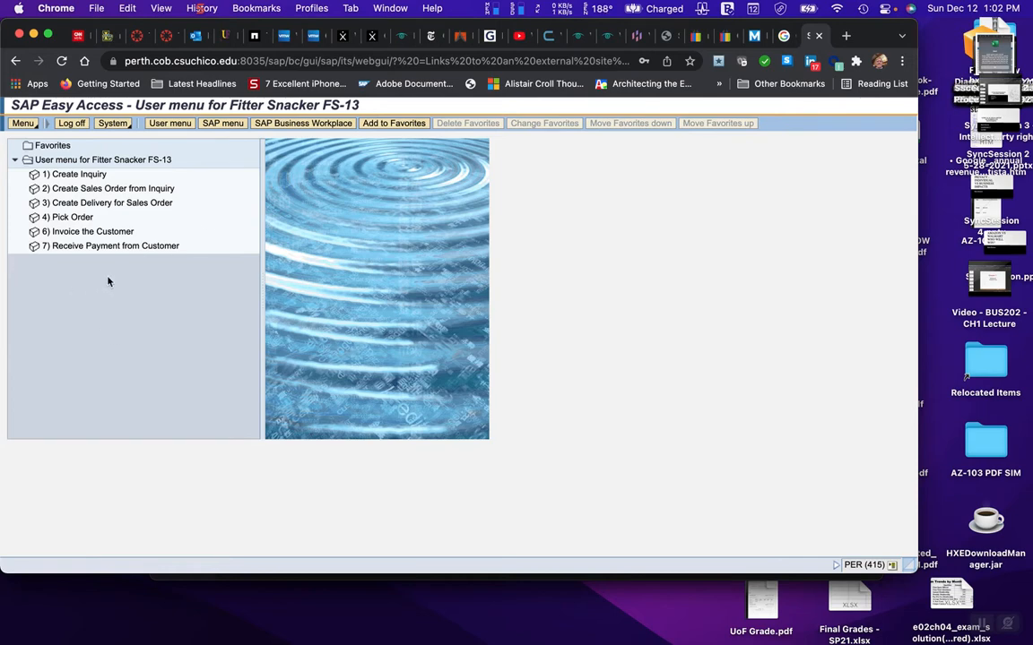
pyautogui.click(215, 123)
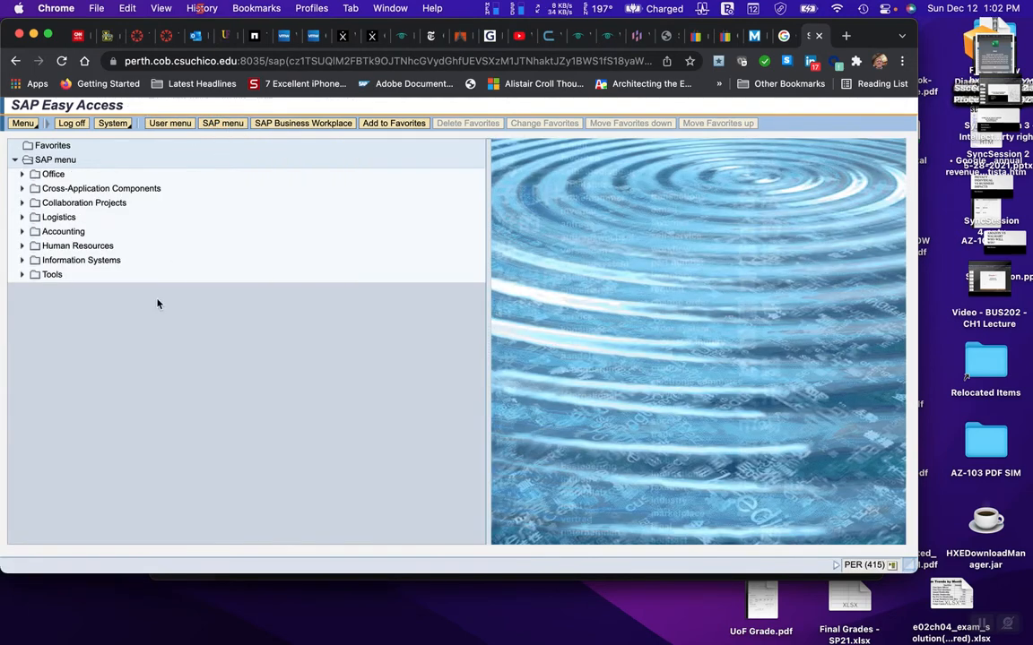
pyautogui.click(22, 217)
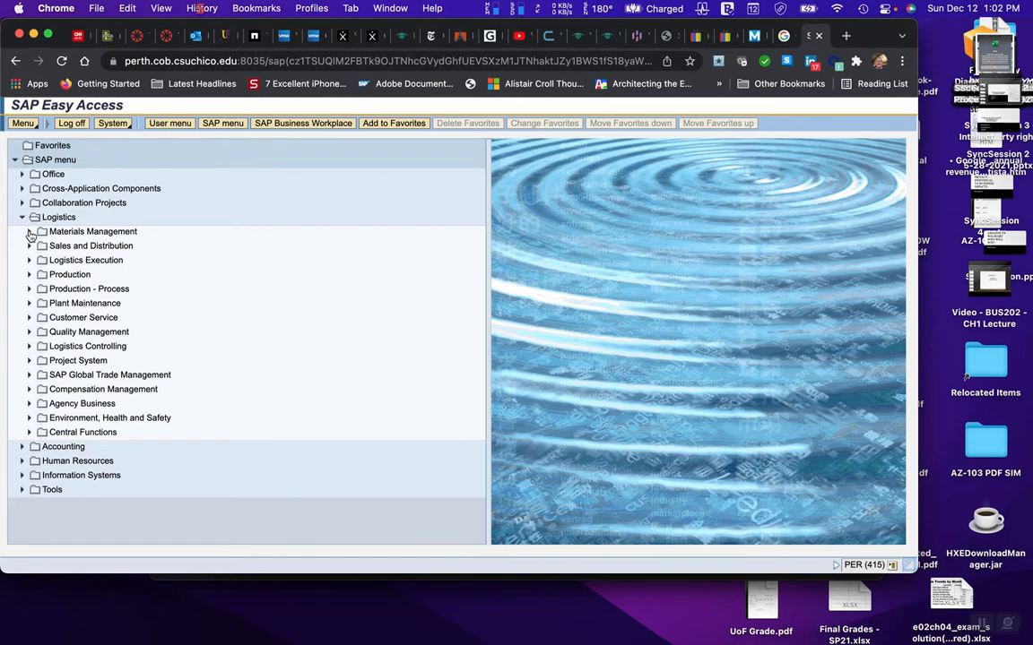
pyautogui.click(29, 232)
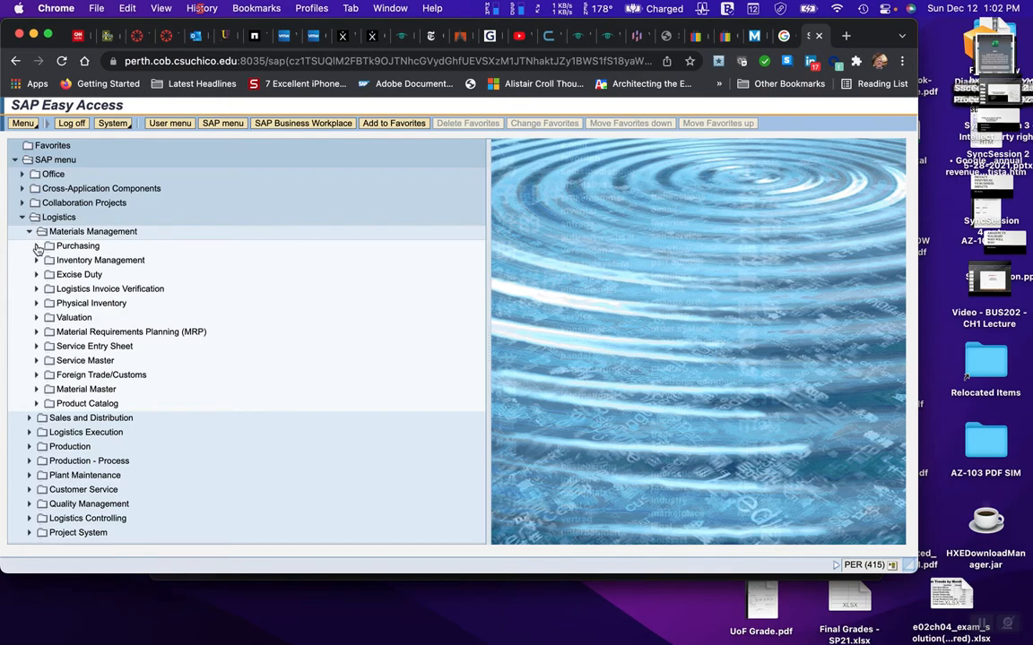
pyautogui.click(37, 246)
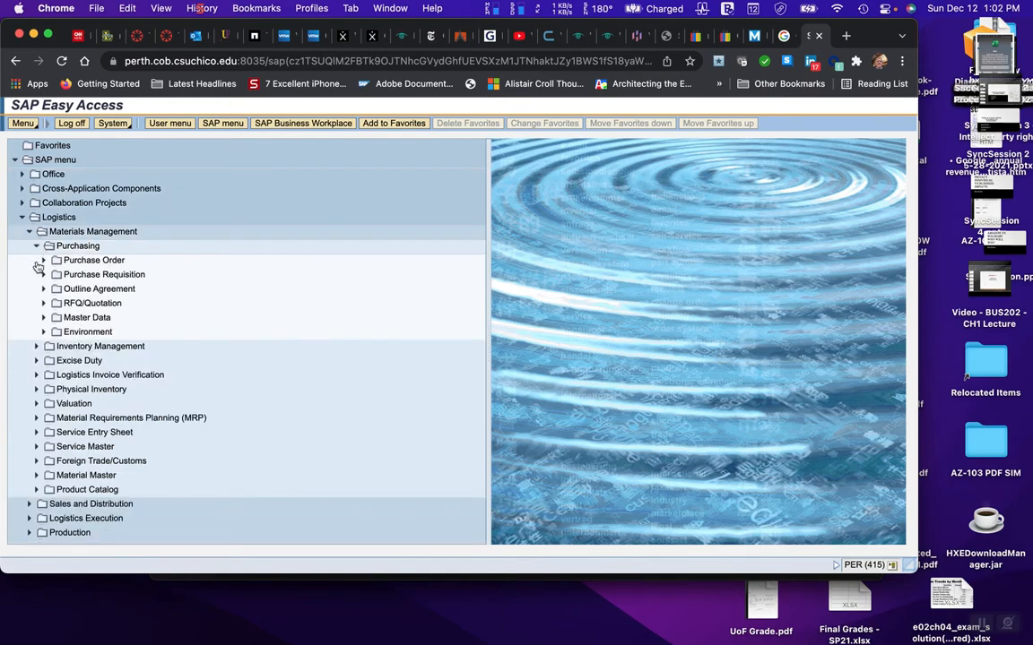
pyautogui.click(44, 275)
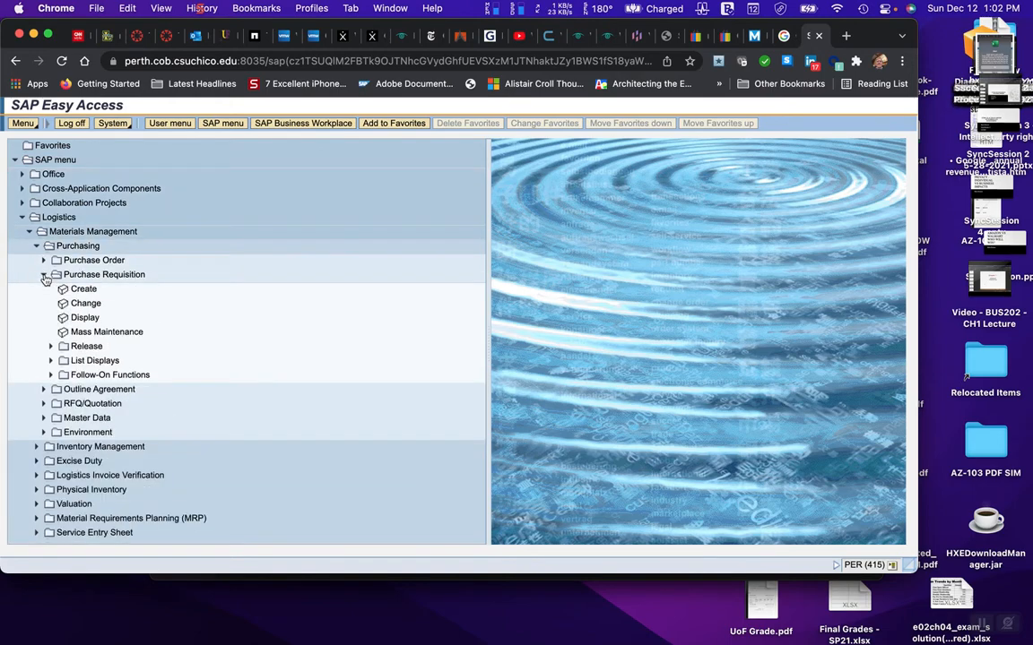
pyautogui.click(90, 291)
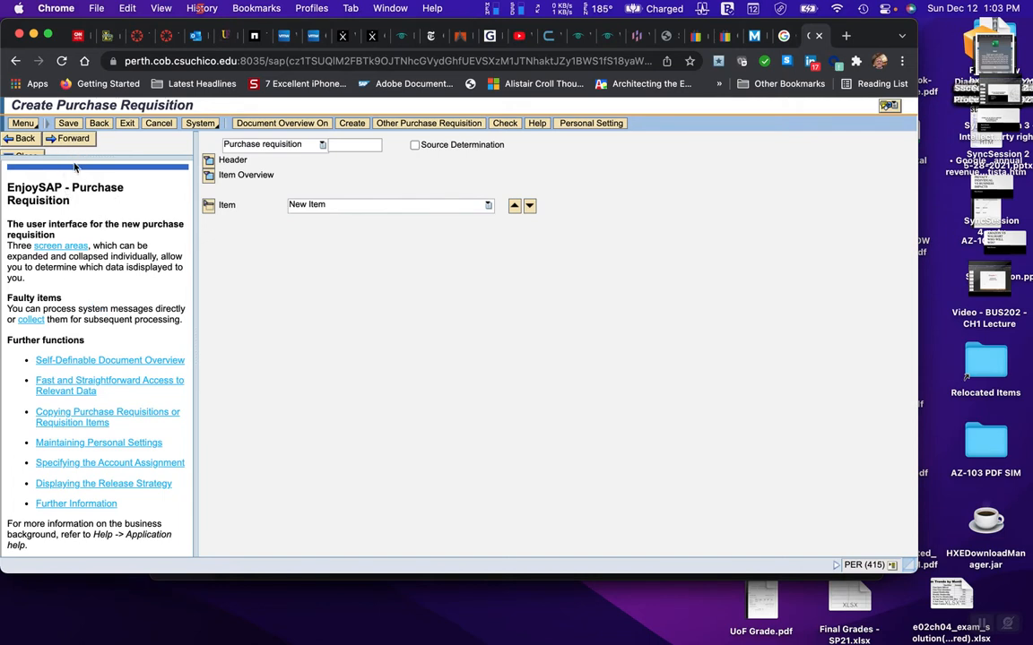
# Step: Enlarge the upper area of the EnjoySAP help pane to reveal its controls, and close the pane
pyautogui.moveTo(72, 157); pyautogui.dragTo(55, 277)
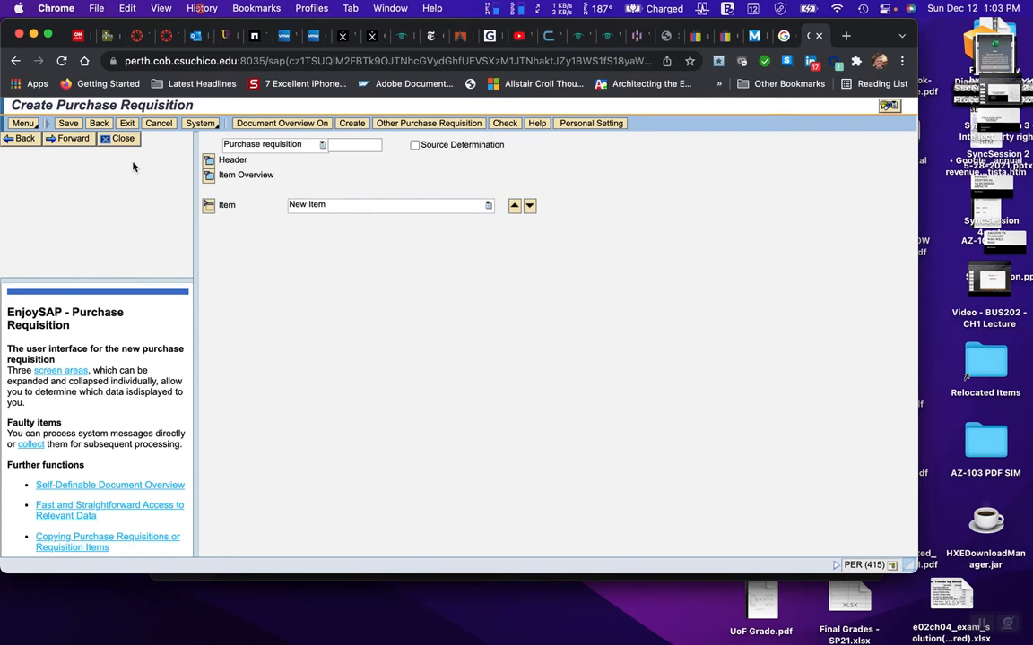
pyautogui.click(123, 140)
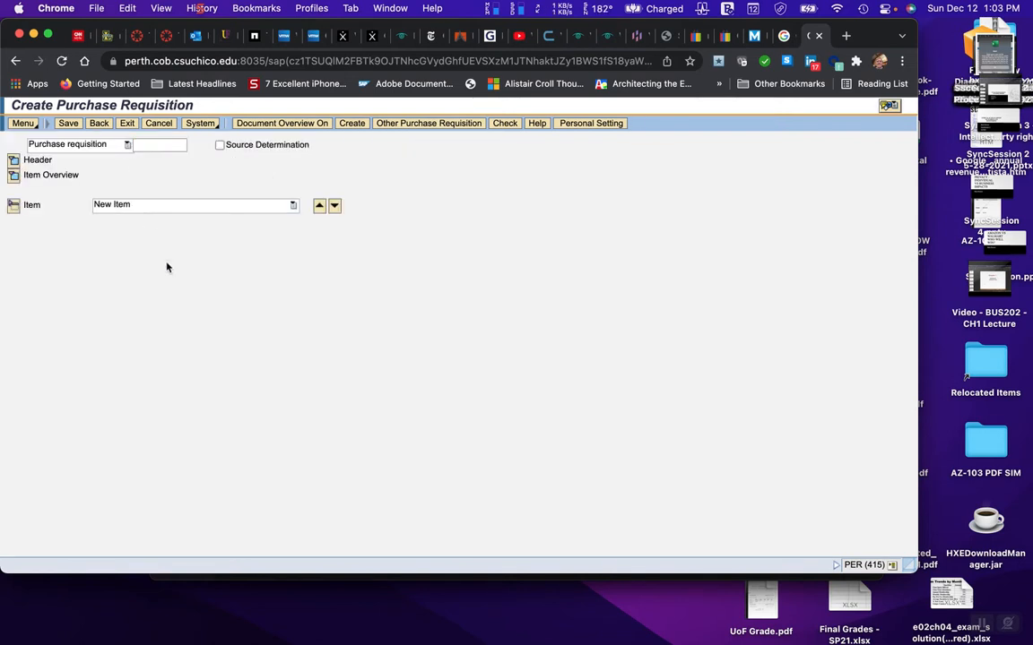
# Step: Switch to the Word instructions and review page 6 on closing the help message and opening the Item Overview
pyautogui.moveTo(622, 639)
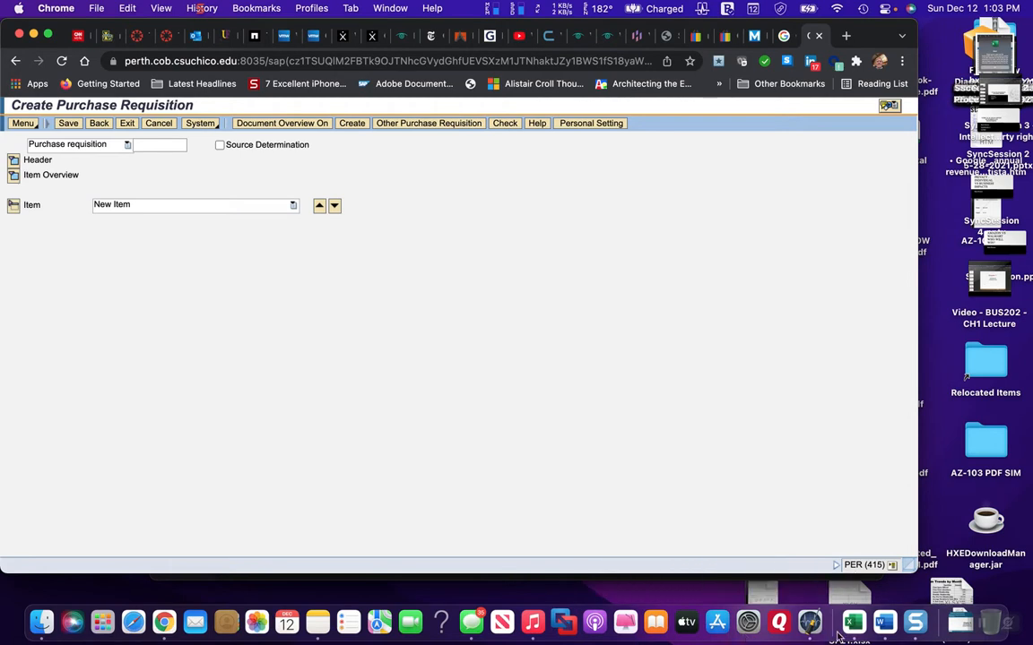
pyautogui.click(884, 623)
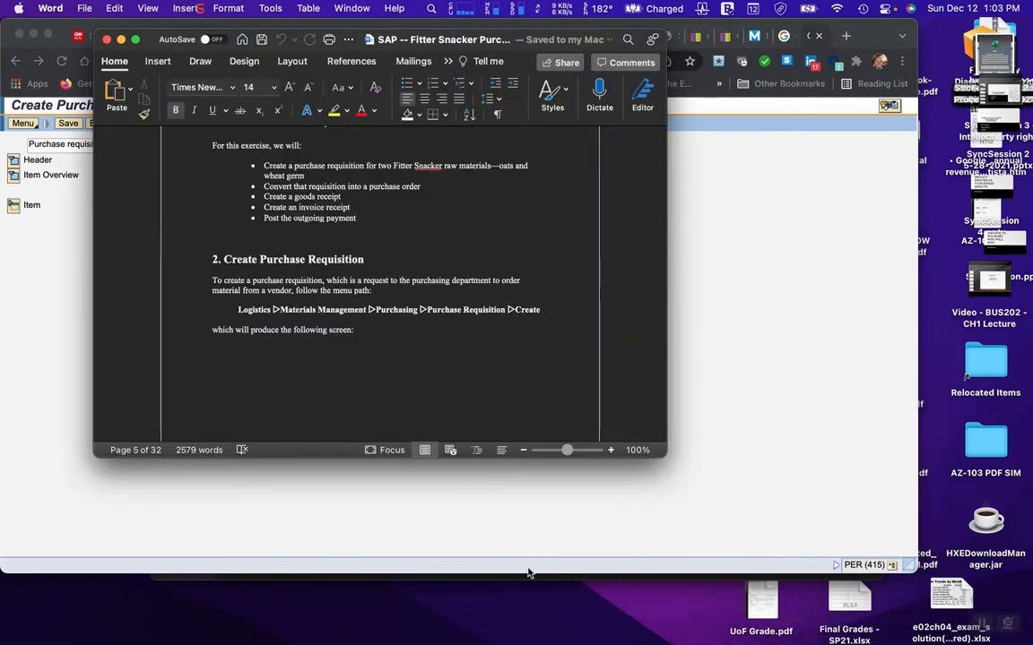
pyautogui.scroll(-3, 370, 362)
pyautogui.scroll(-10, 370, 362)
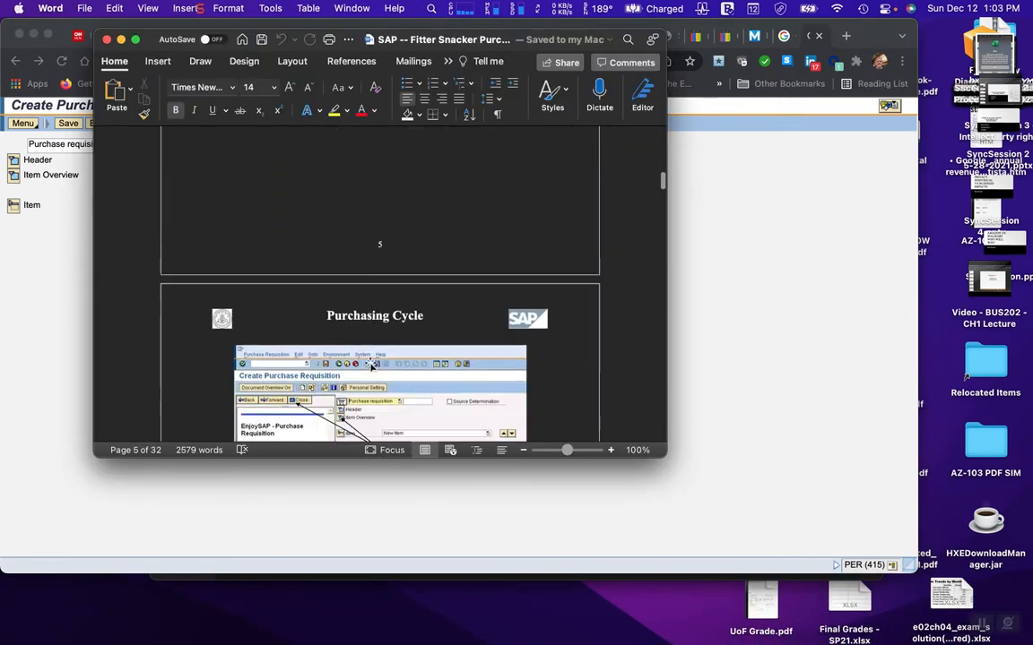
pyautogui.scroll(-8, 370, 362)
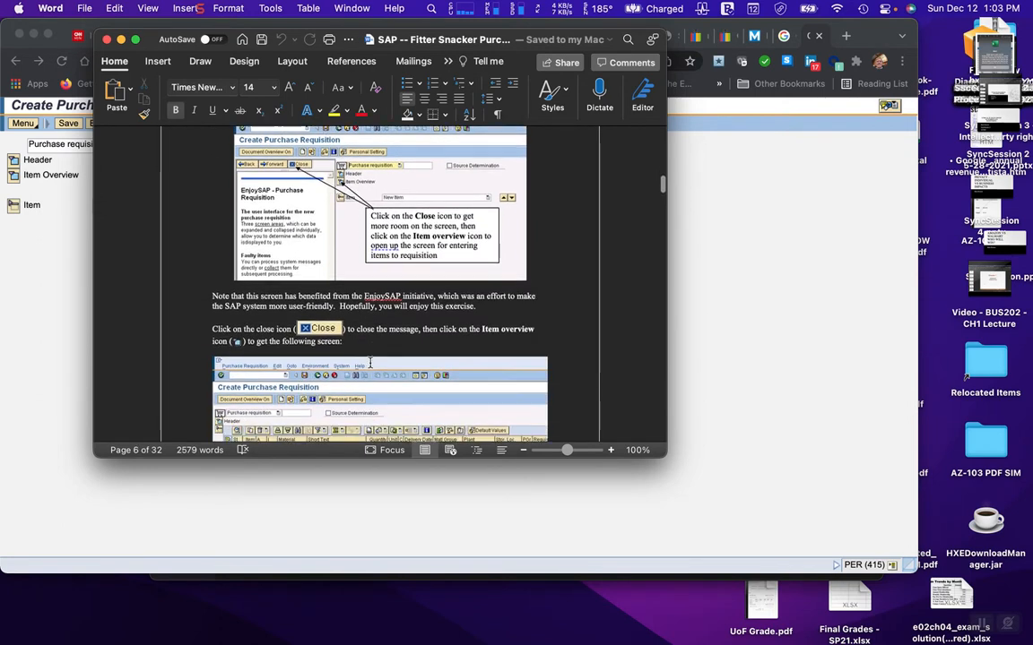
pyautogui.scroll(-1, 370, 362)
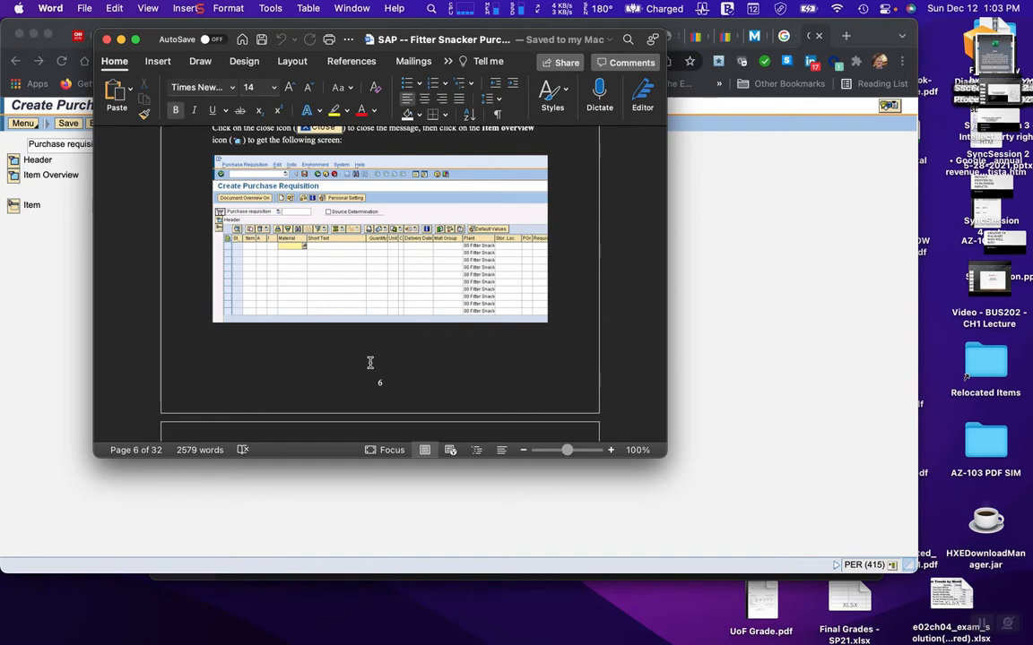
pyautogui.scroll(3, 301, 281)
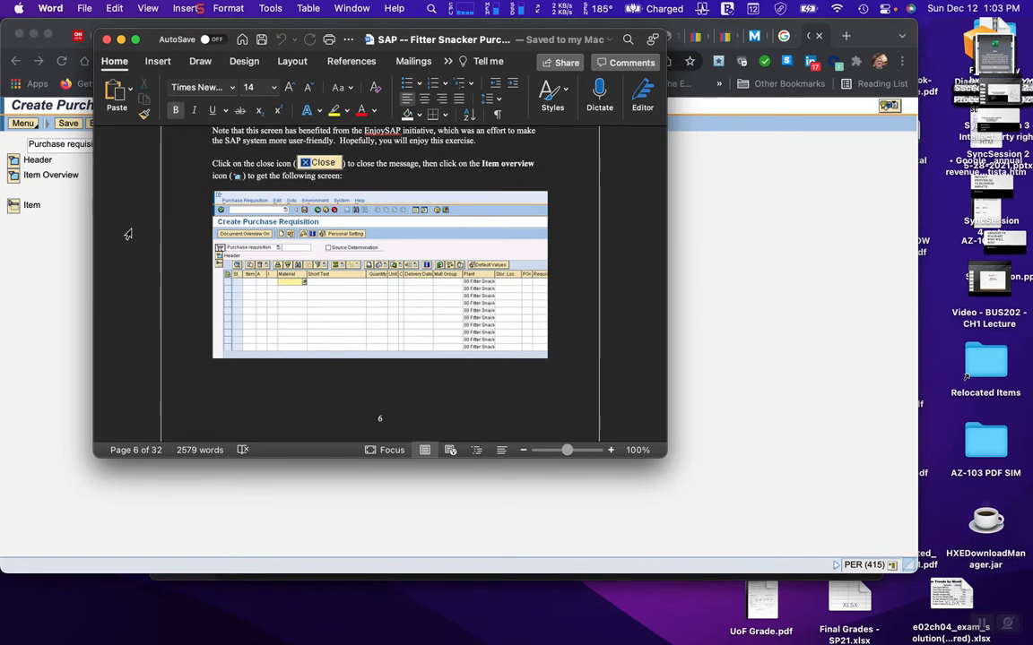
# Step: Return to SAP in Chrome and expand the Item Overview of the new purchase requisition
pyautogui.click(69, 285)
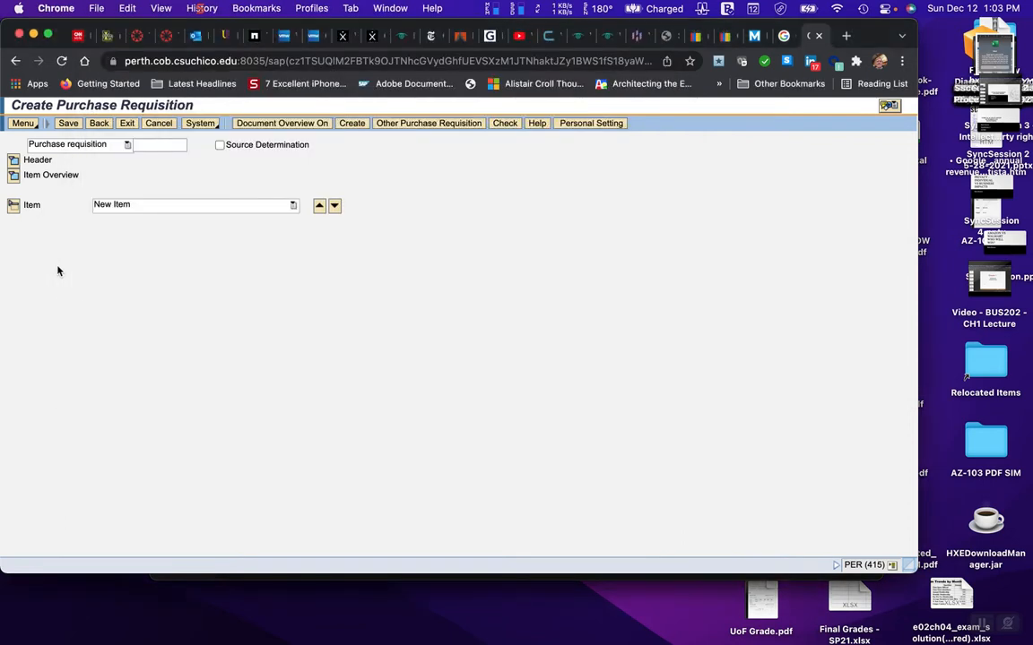
pyautogui.click(33, 177)
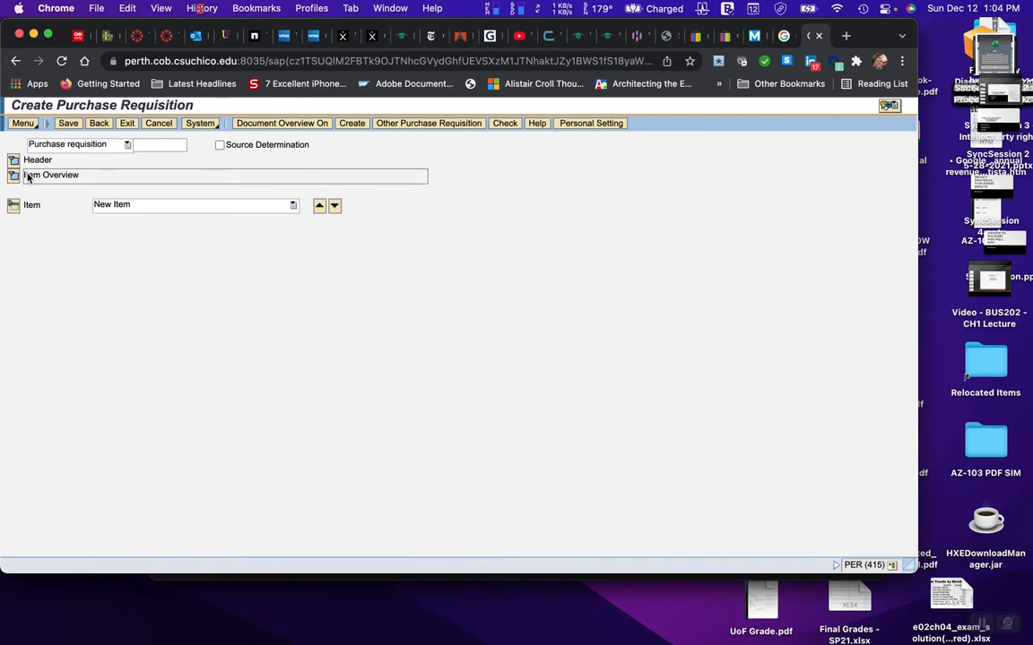
pyautogui.click(15, 175)
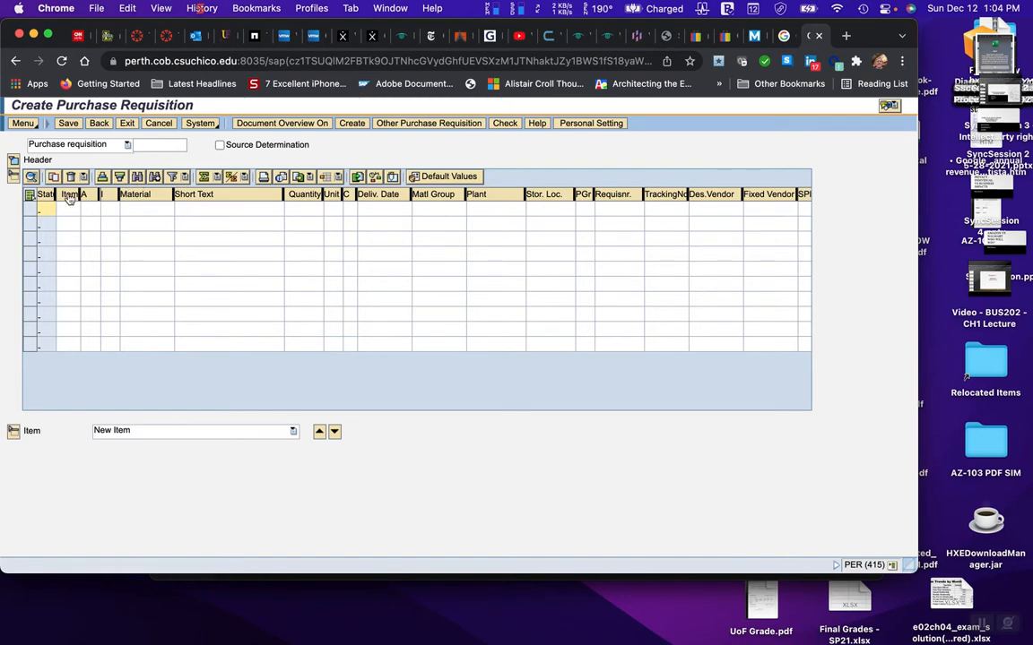
# Step: Search the material descriptions for 13* and enter 13 OATS (13R380) as the first item's material
pyautogui.click(162, 209)
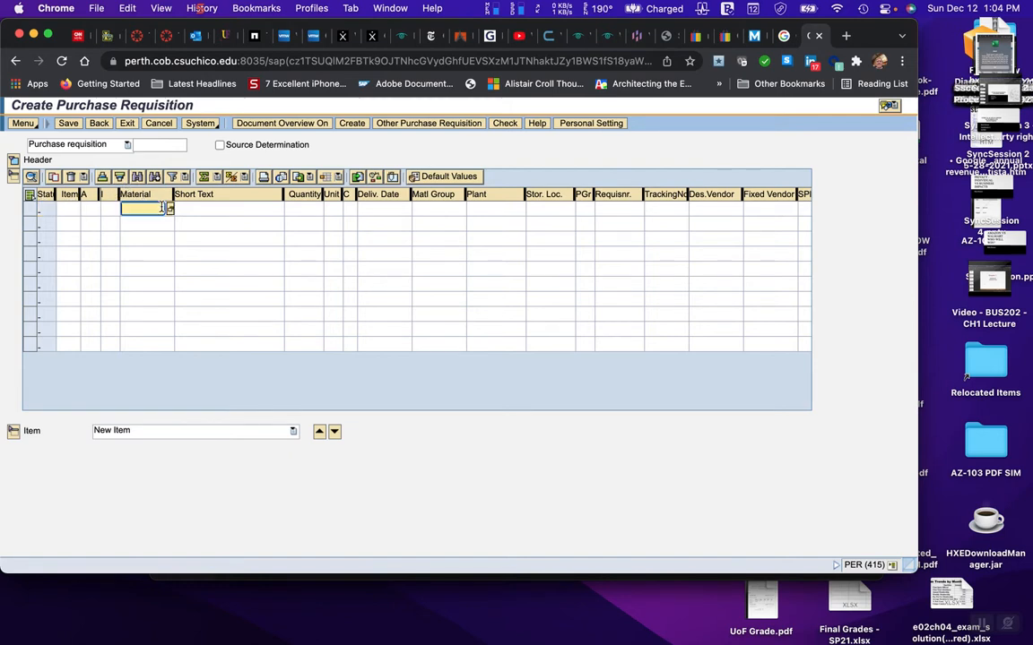
pyautogui.click(170, 209)
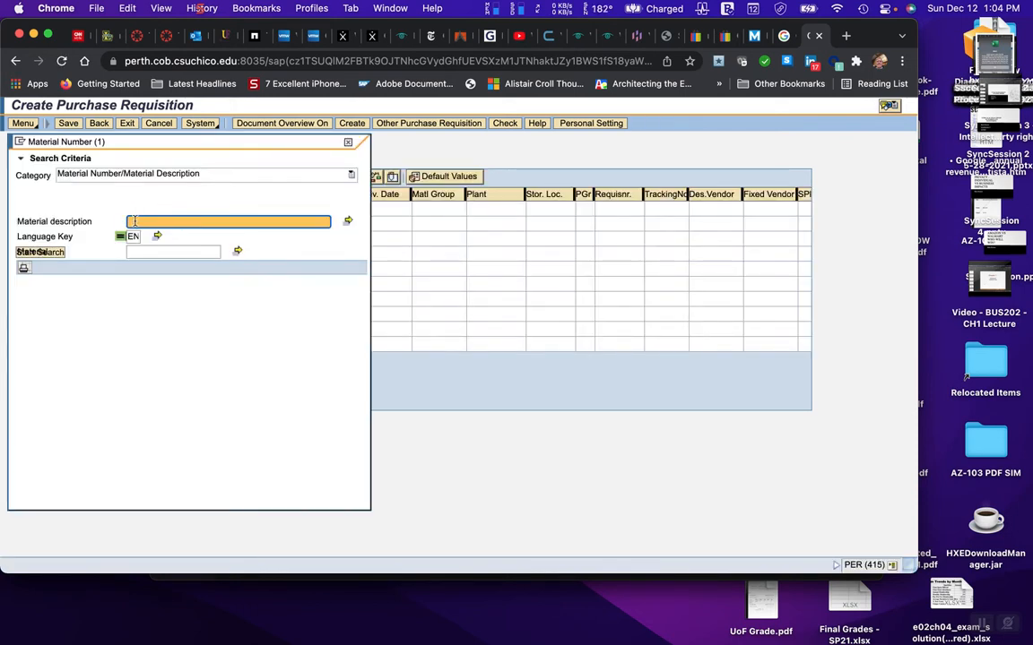
pyautogui.click(136, 220)
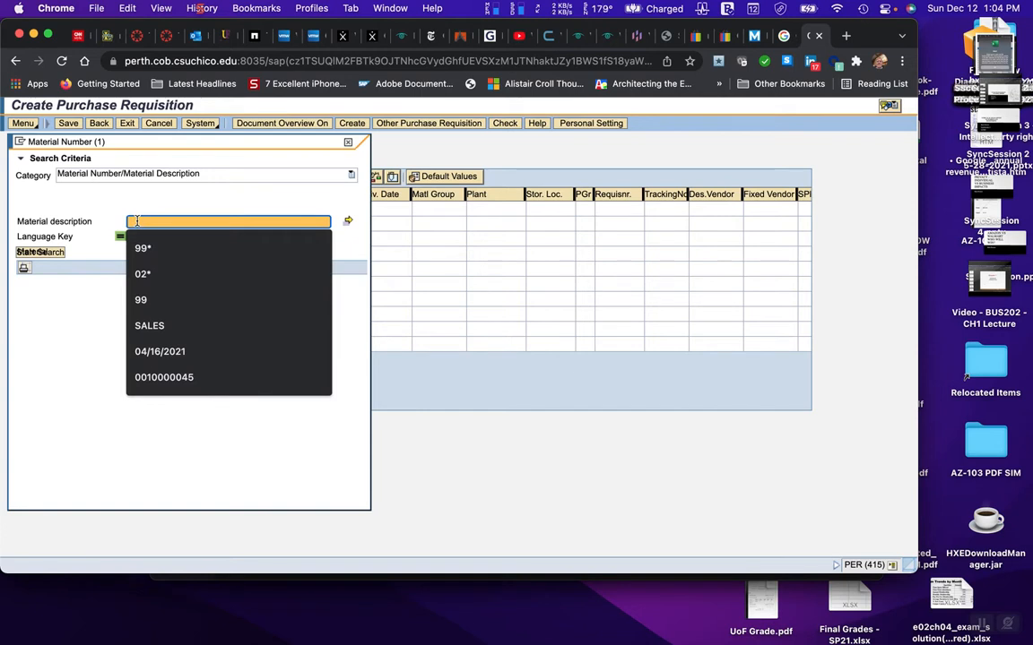
pyautogui.write('13')
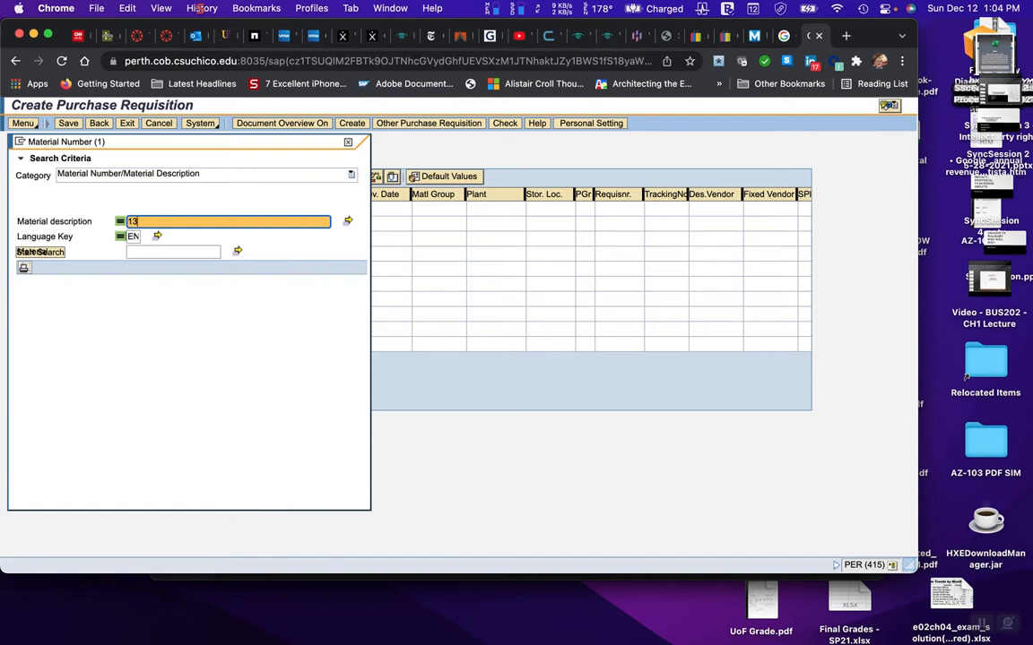
pyautogui.press('Return')
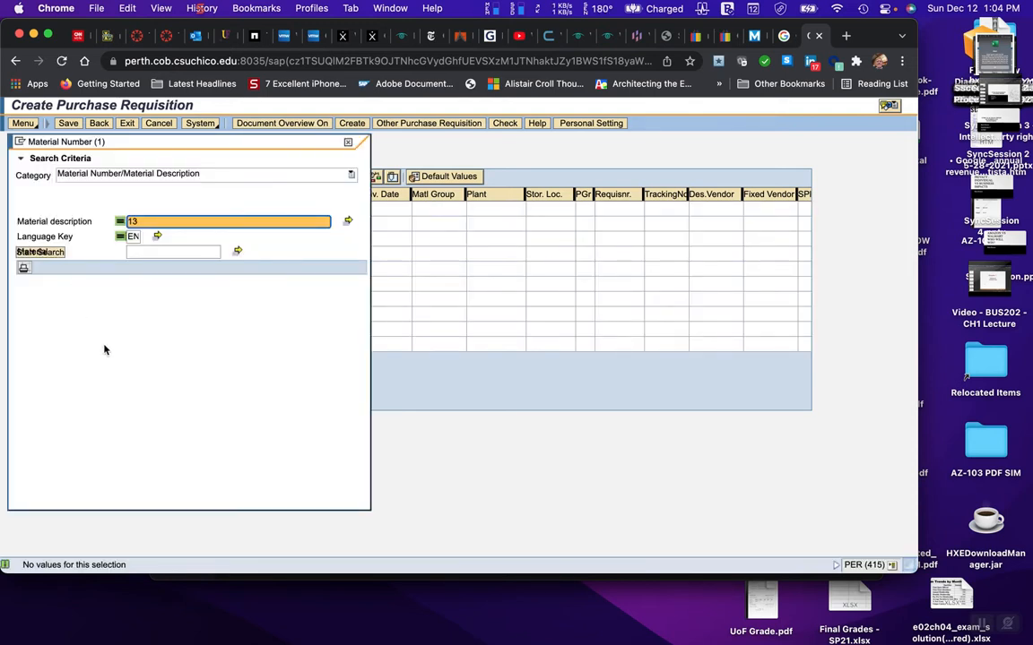
pyautogui.doubleClick(140, 222)
pyautogui.write('*')
pyautogui.press('Return')
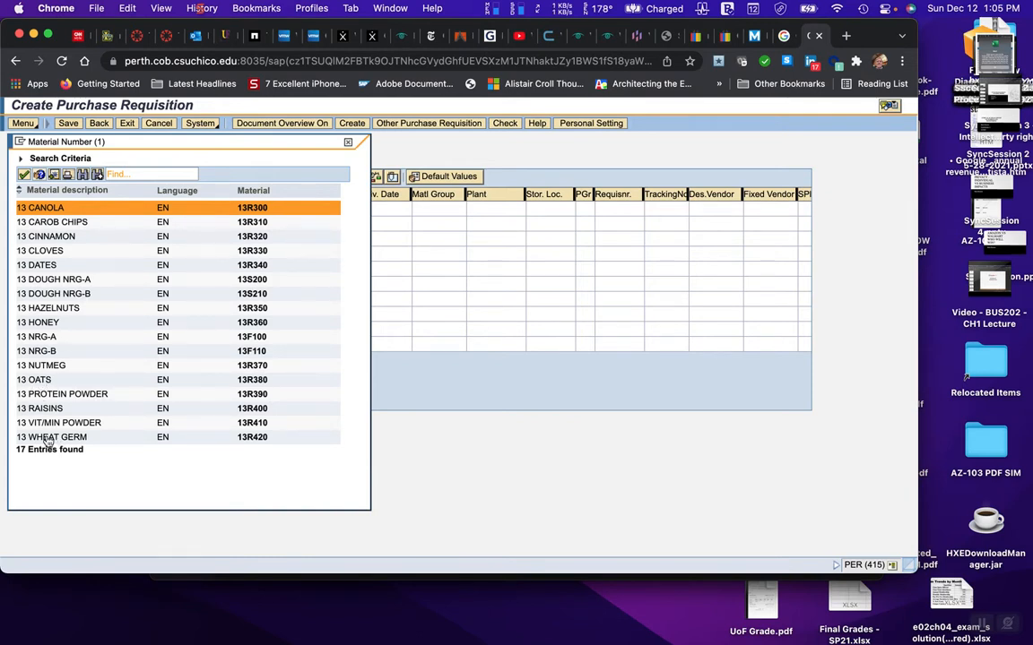
pyautogui.doubleClick(41, 381)
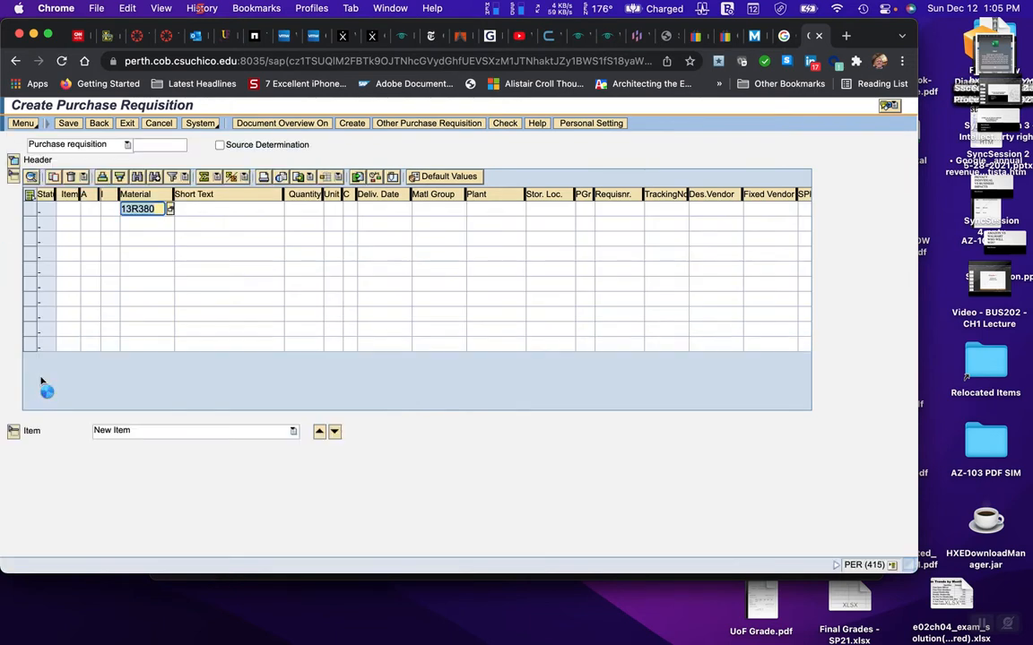
# Step: Search the material descriptions for 13* and enter 13 WHEAT GERM (13R420) as the second item's material
pyautogui.click(171, 225)
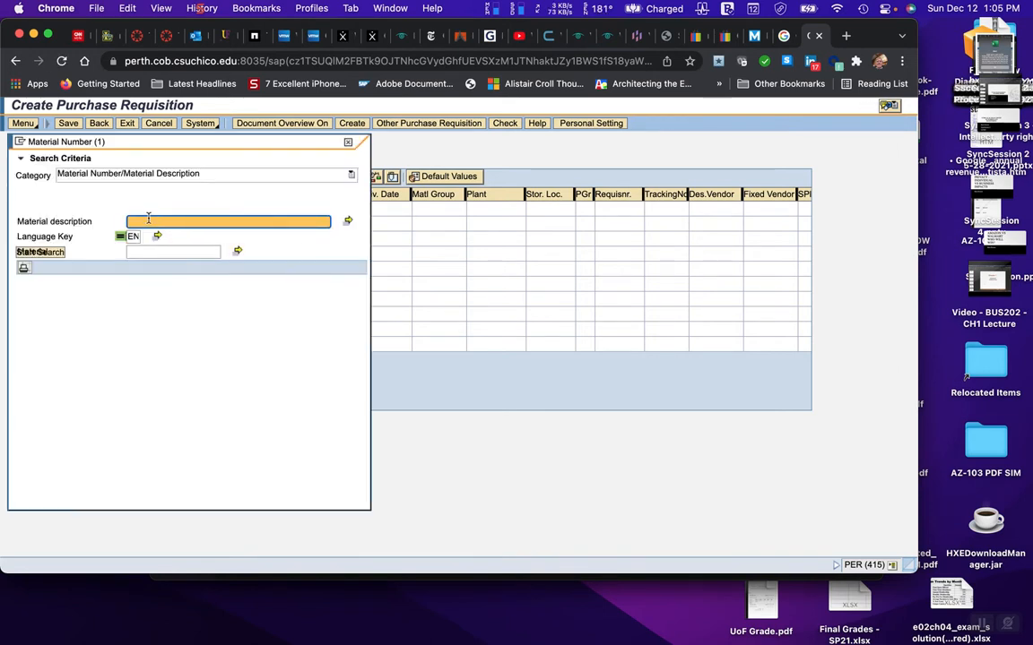
pyautogui.click(146, 219)
pyautogui.write('1')
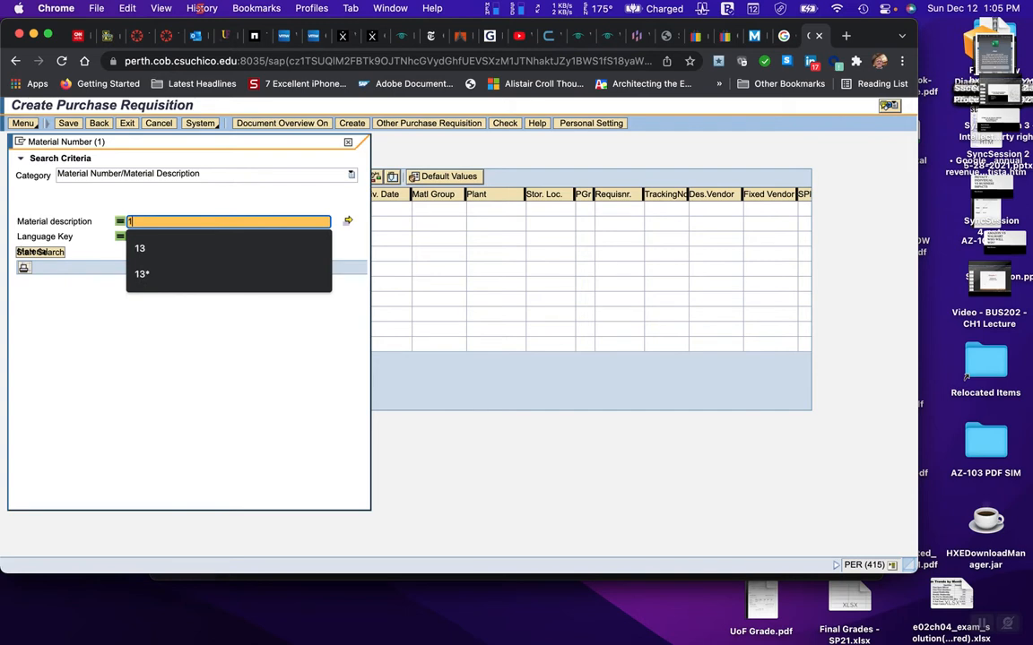
pyautogui.write('3*')
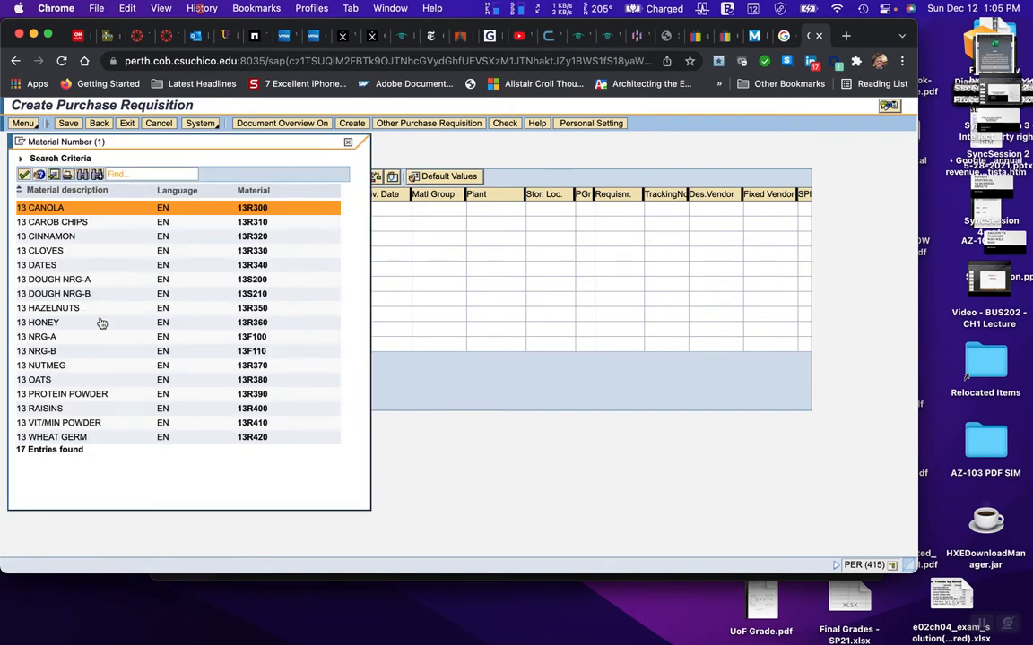
pyautogui.click(76, 439)
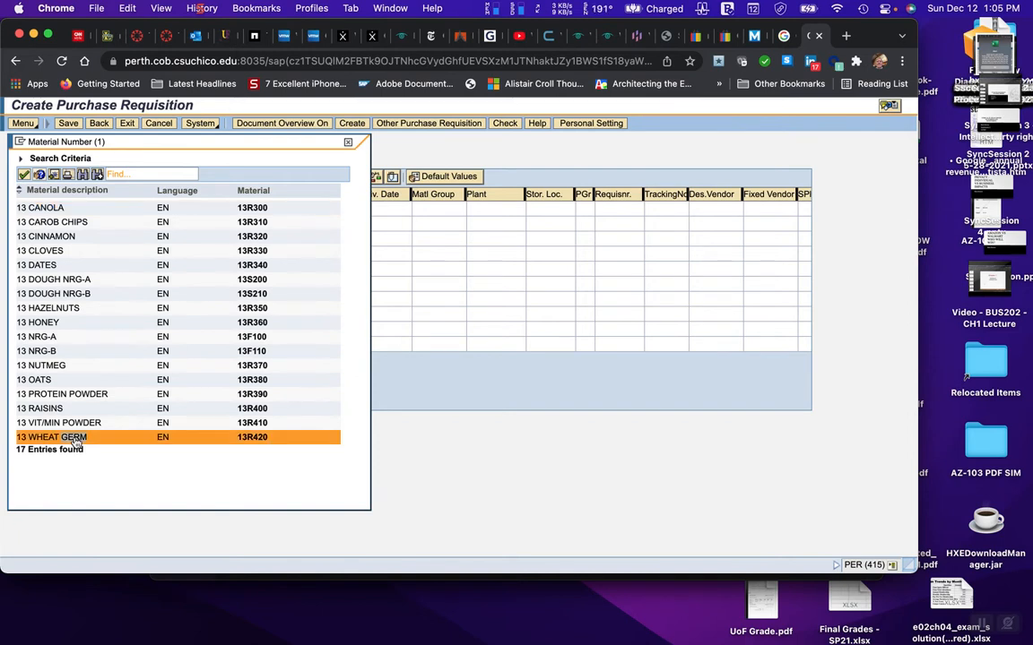
pyautogui.doubleClick(76, 439)
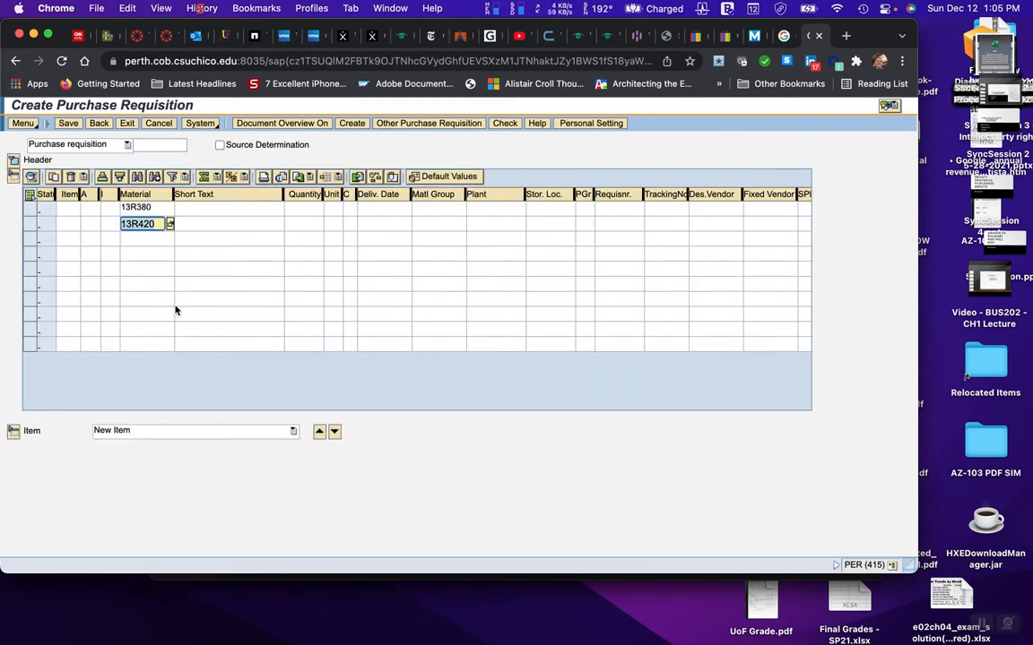
# Step: Switch to the Word instructions and check the quantities, delivery dates and storage locations for both materials on page 8
pyautogui.click(304, 207)
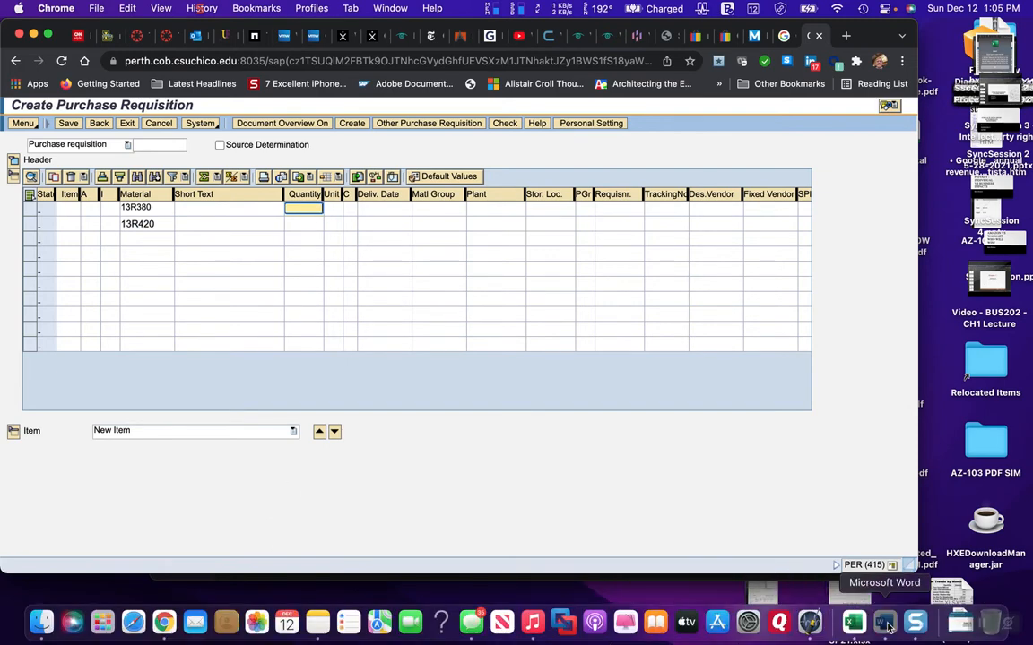
pyautogui.click(886, 625)
pyautogui.scroll(-5, 351, 386)
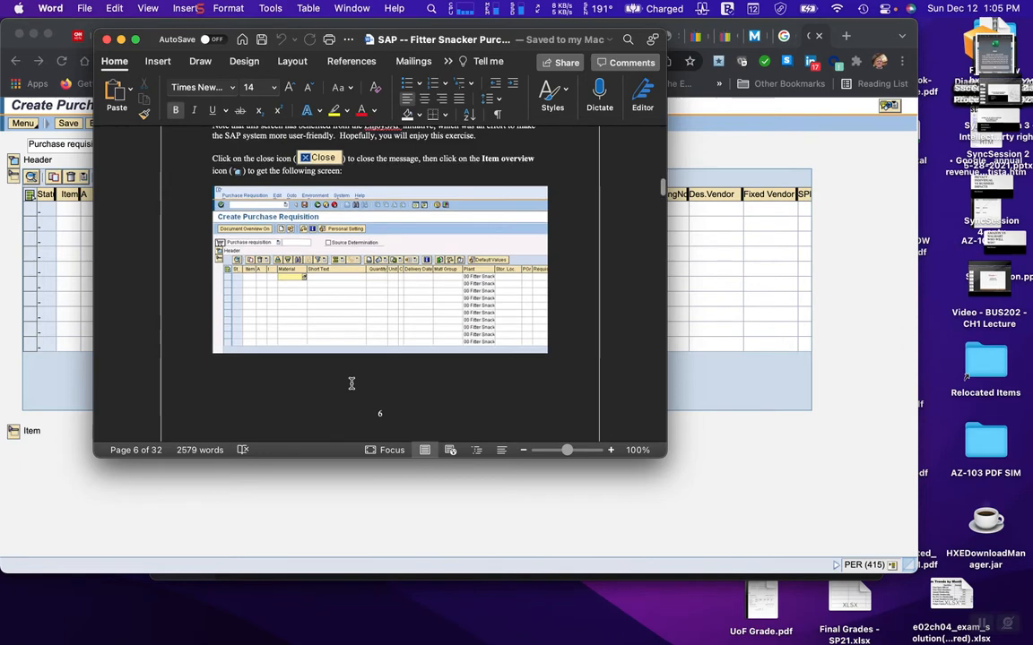
pyautogui.scroll(-10, 352, 385)
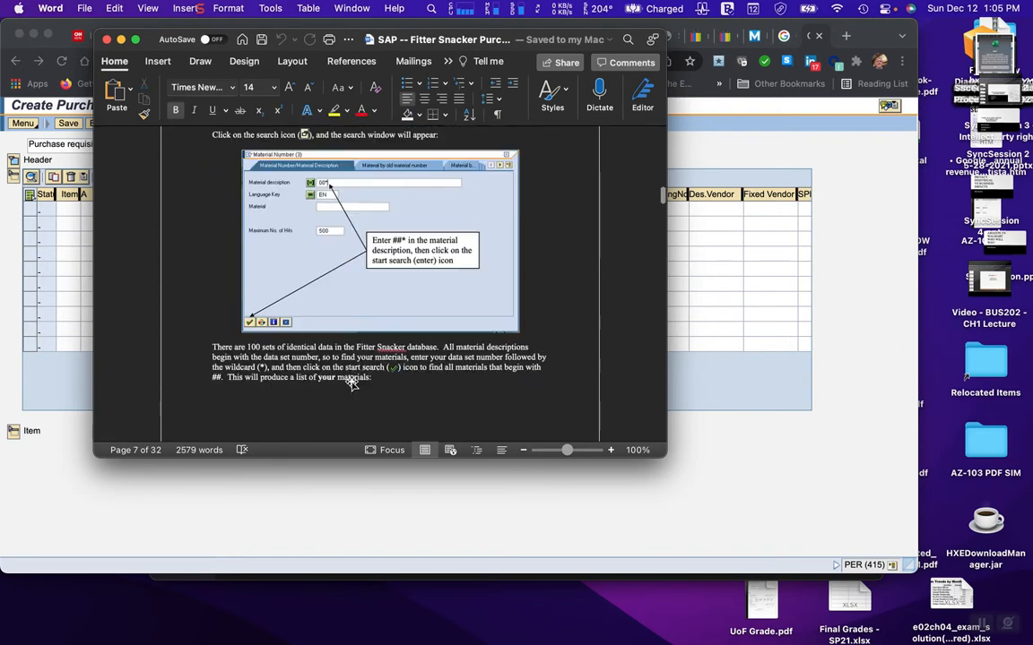
pyautogui.scroll(-10, 351, 386)
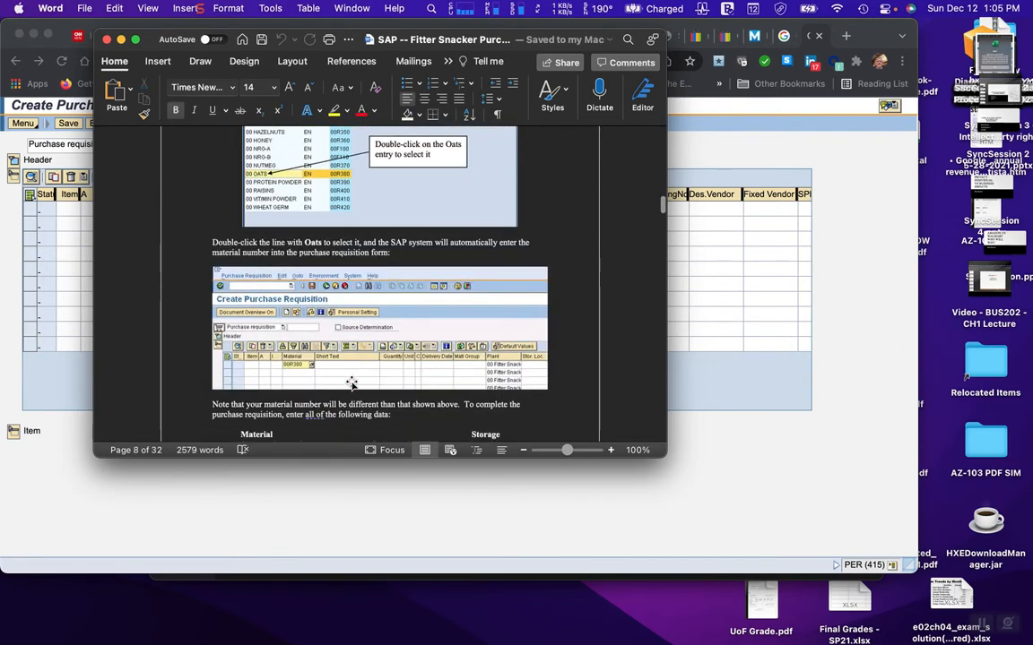
pyautogui.scroll(-5, 351, 385)
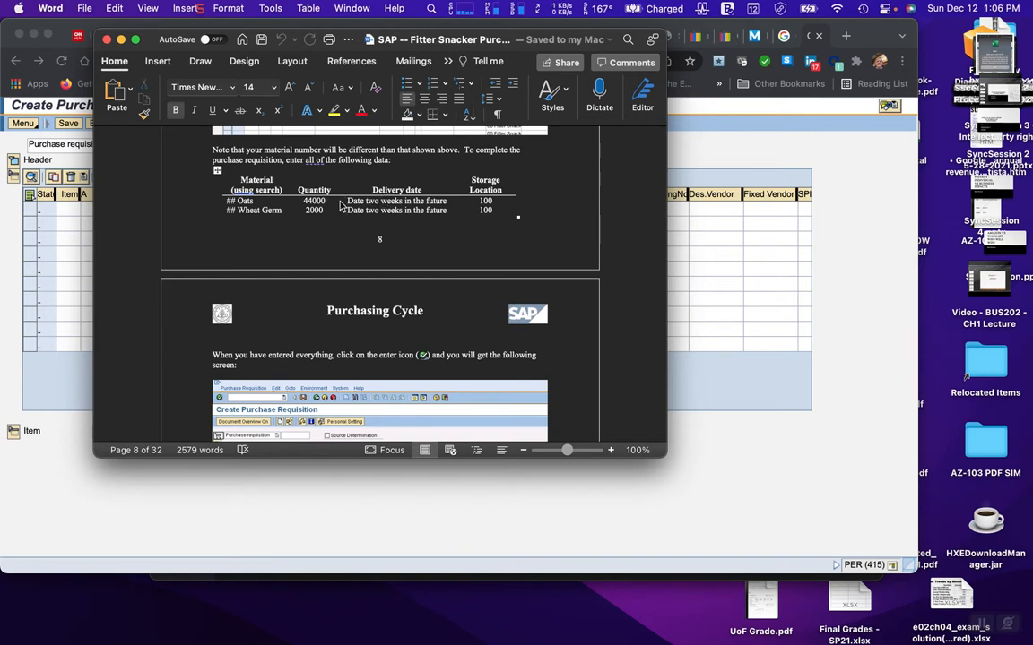
# Step: Return to SAP in Chrome and set the oats item's quantity to 44000 and storage location to 100, rechecking the Word instructions
pyautogui.click(715, 381)
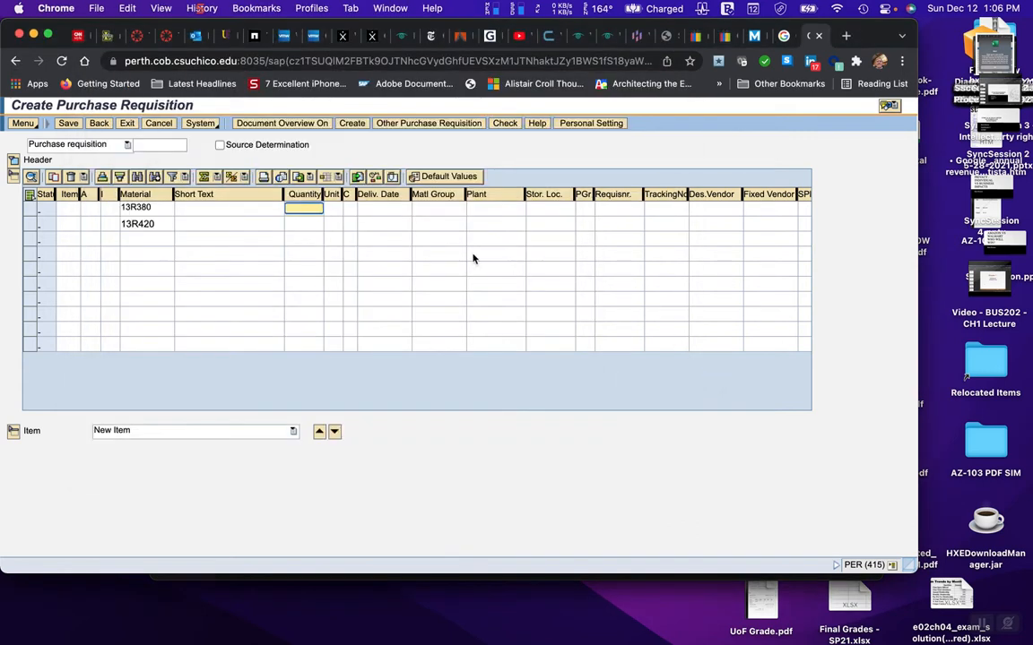
pyautogui.write('000')
pyautogui.click(541, 209)
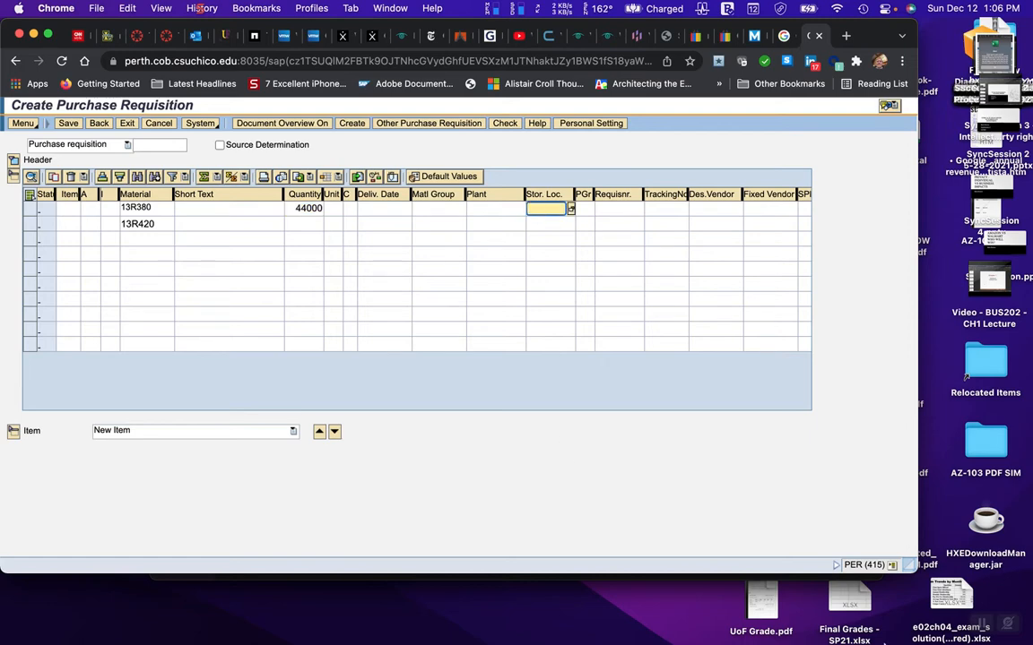
pyautogui.click(884, 622)
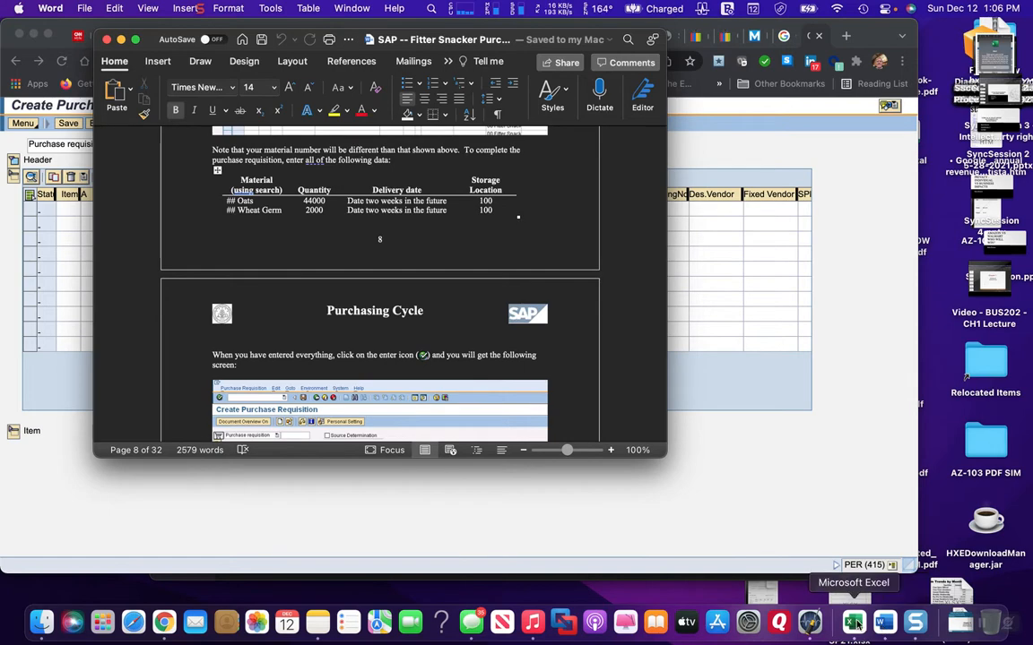
pyautogui.click(166, 622)
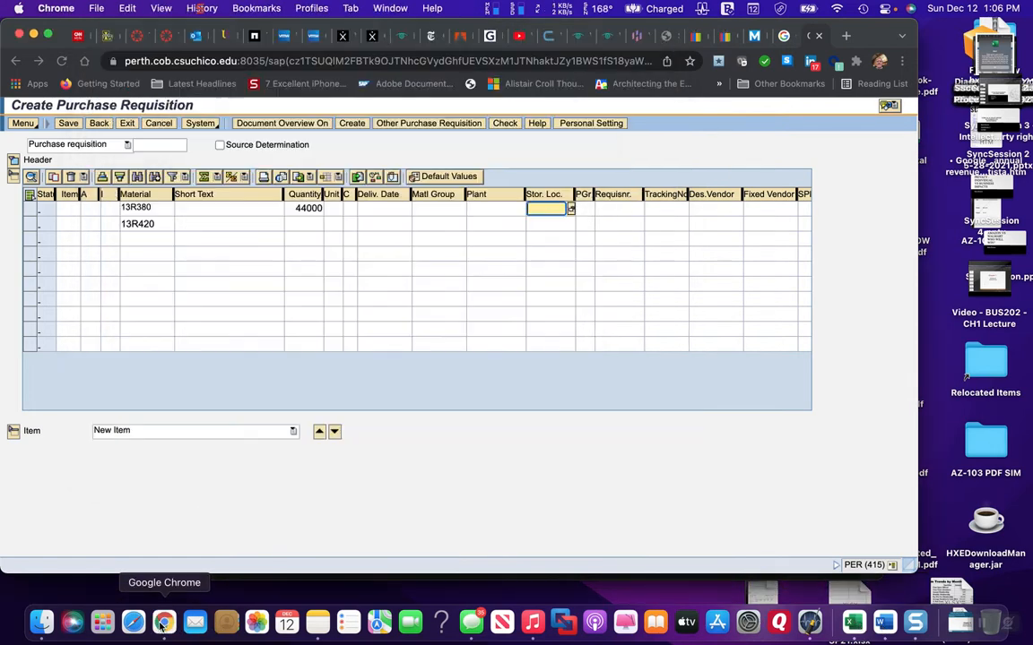
pyautogui.write('100')
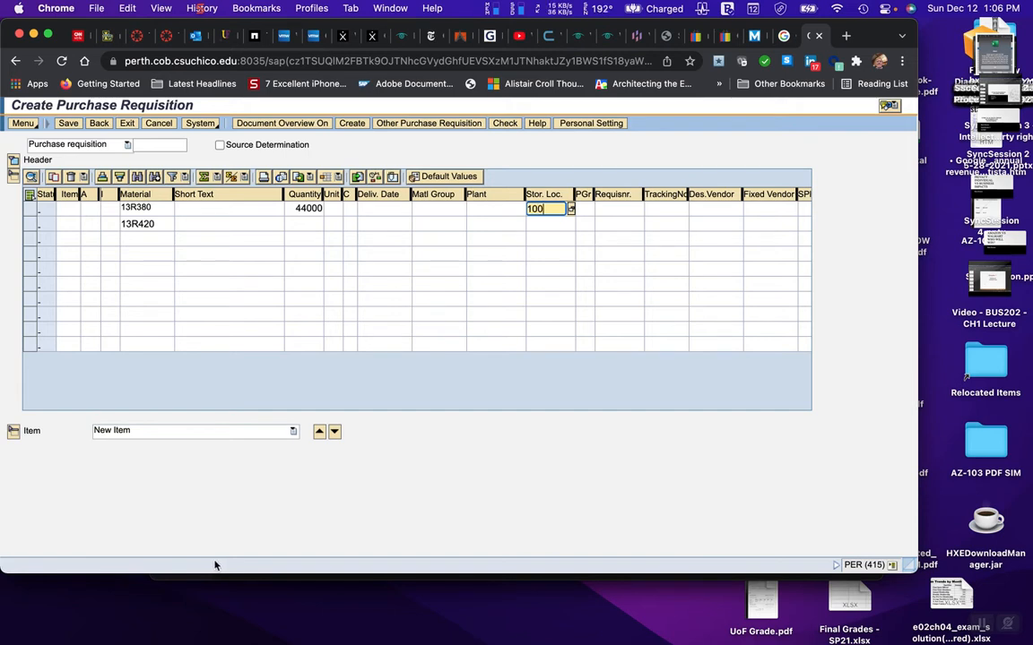
# Step: Set the oats item's delivery date to 12/26/2021 using the calendar
pyautogui.click(377, 209)
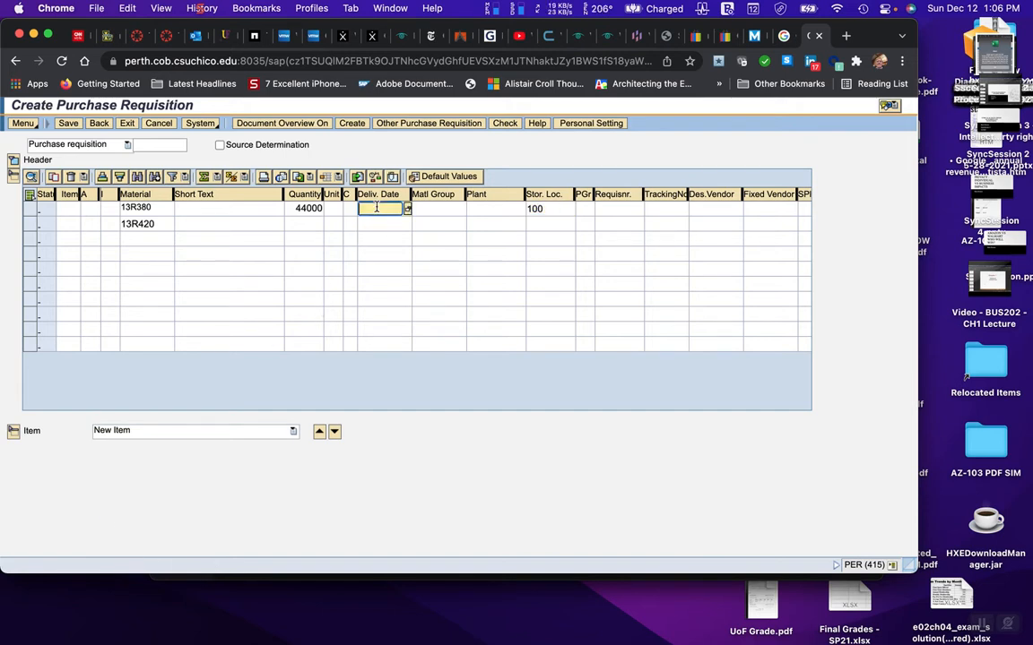
pyautogui.click(408, 208)
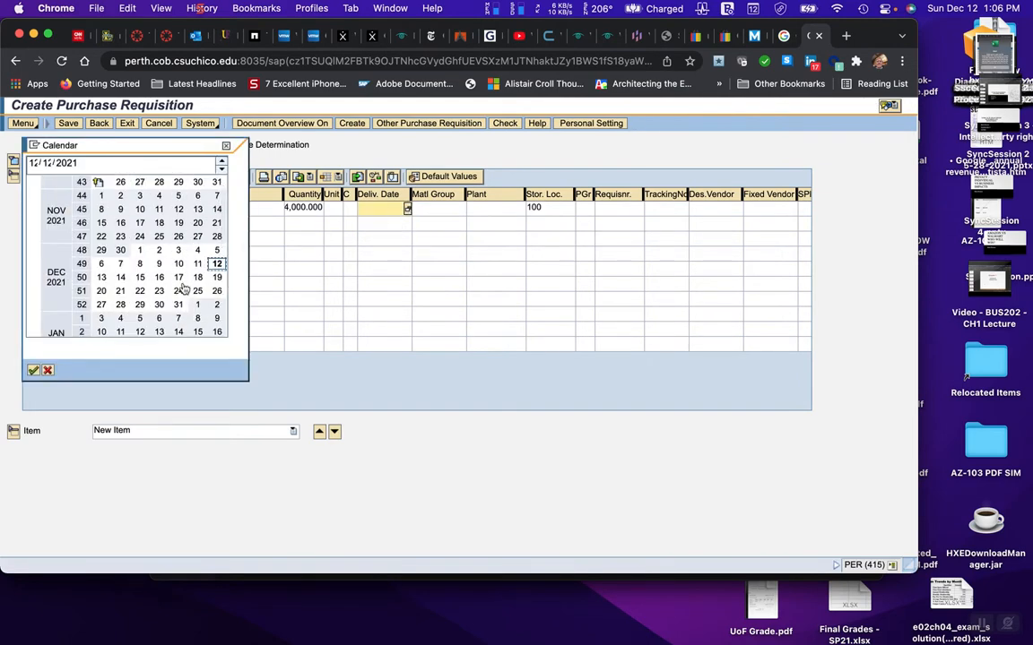
pyautogui.doubleClick(217, 291)
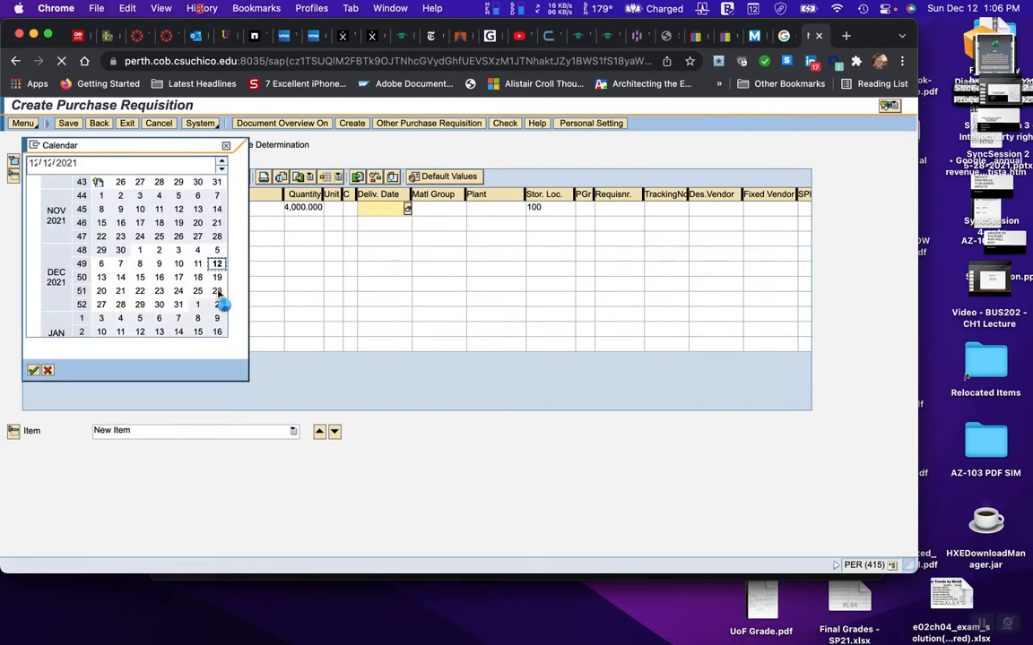
# Step: Check the wheat germ quantity in the Word instructions, return to SAP in Chrome, and set the wheat germ item's quantity to 2000
pyautogui.click(289, 224)
pyautogui.moveTo(686, 628)
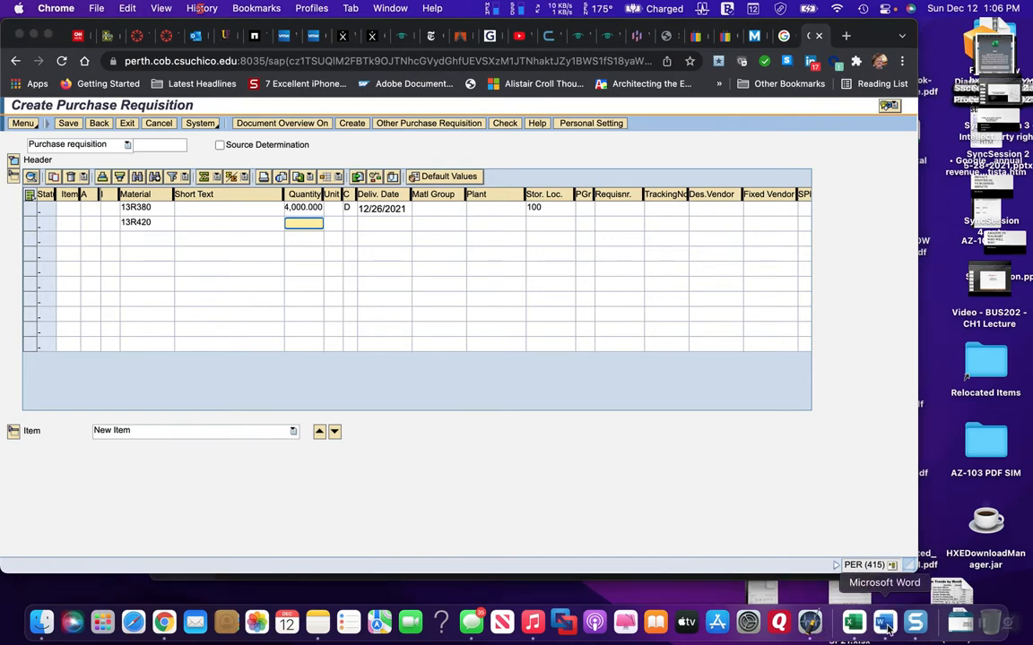
pyautogui.click(885, 625)
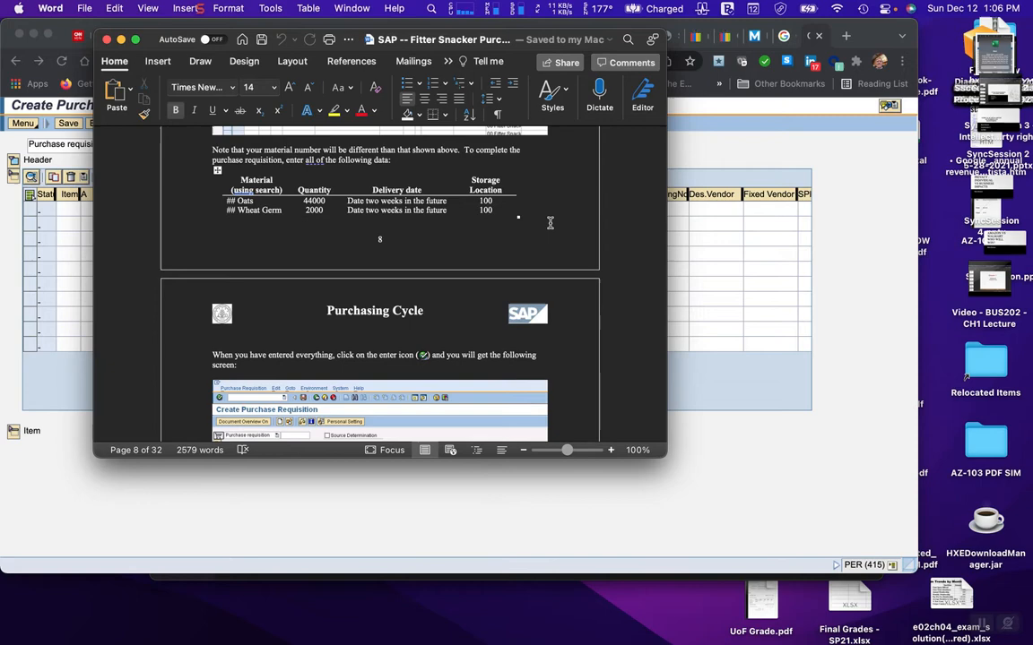
pyautogui.moveTo(688, 638)
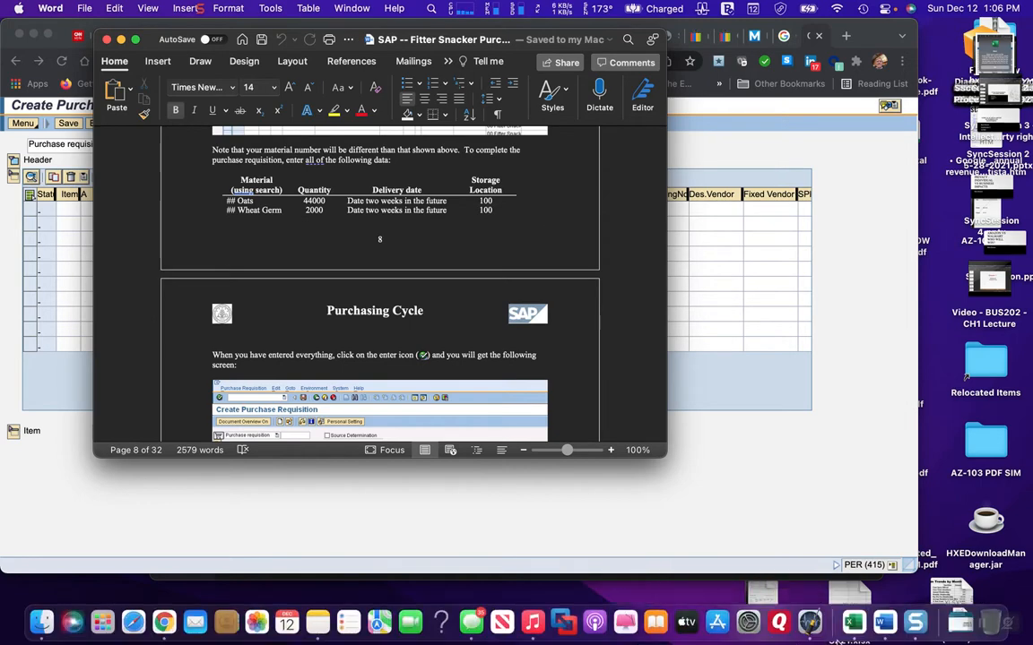
pyautogui.click(164, 621)
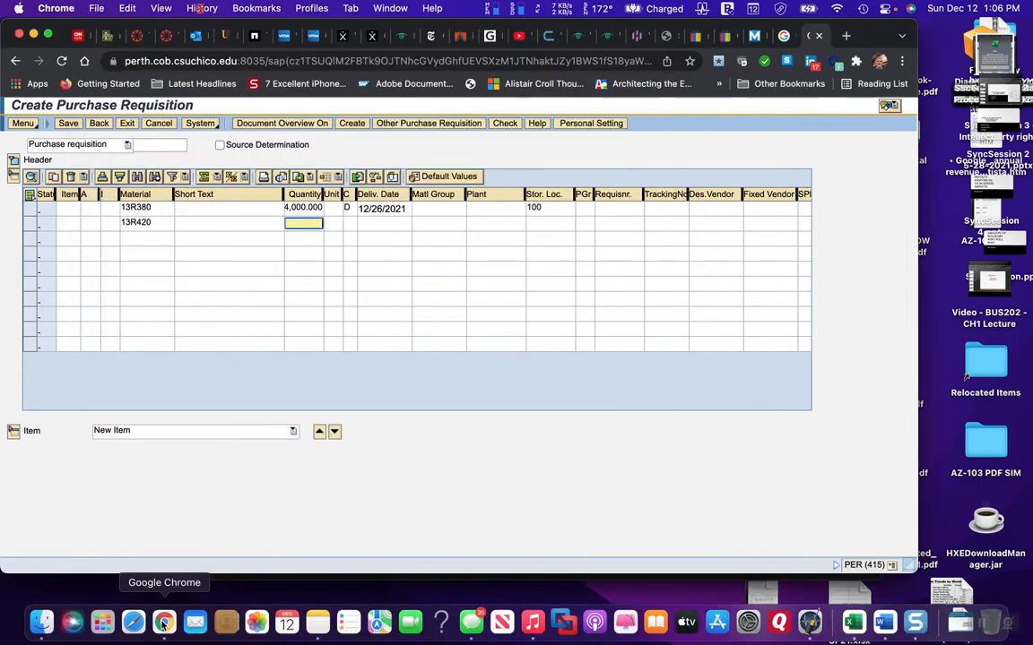
pyautogui.write('2000')
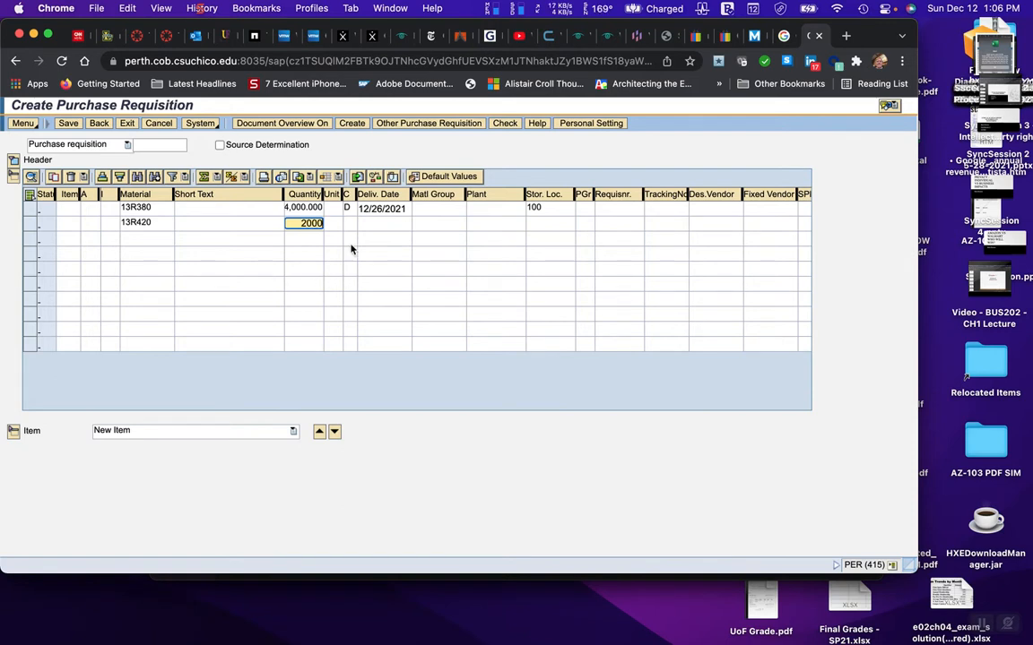
# Step: Set the wheat germ item's storage location to 100 and its delivery date to 12/26/2021 using the calendar
pyautogui.click(539, 225)
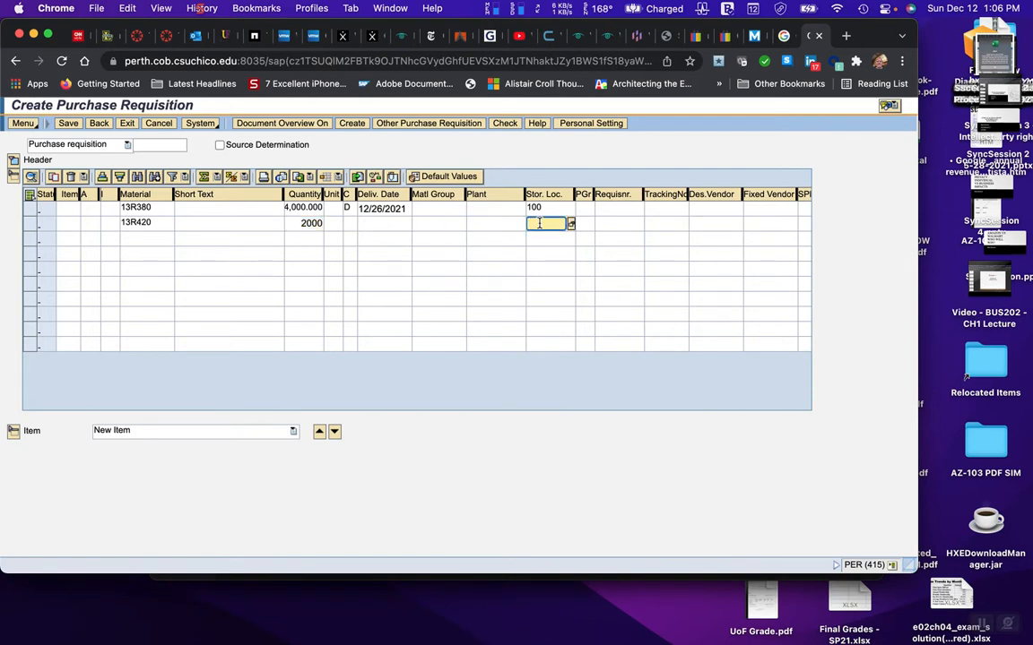
pyautogui.write('100')
pyautogui.click(364, 225)
pyautogui.click(407, 224)
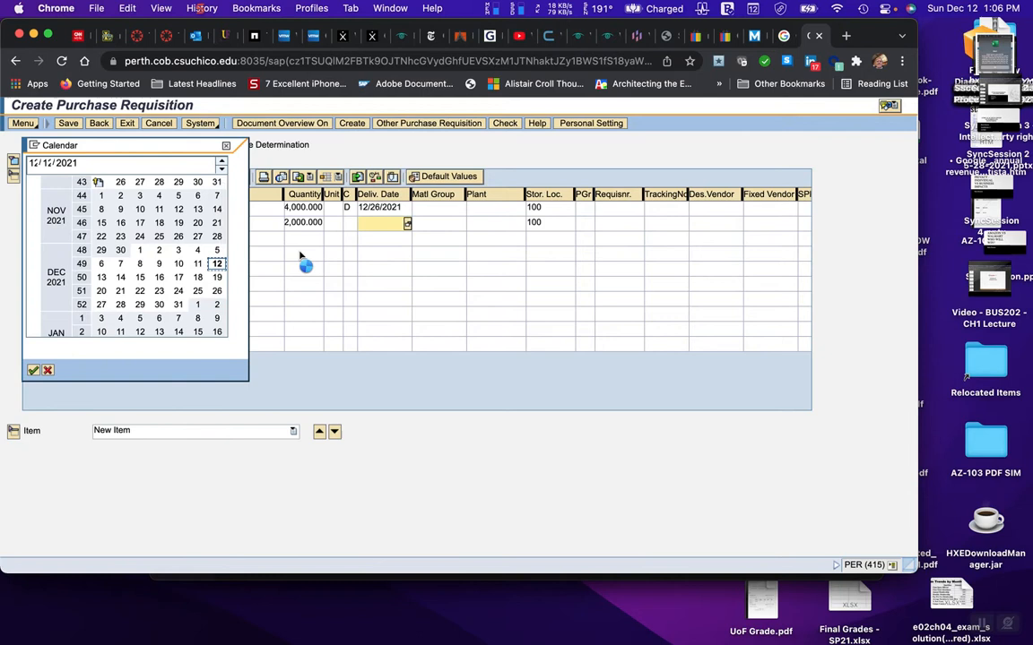
pyautogui.click(215, 293)
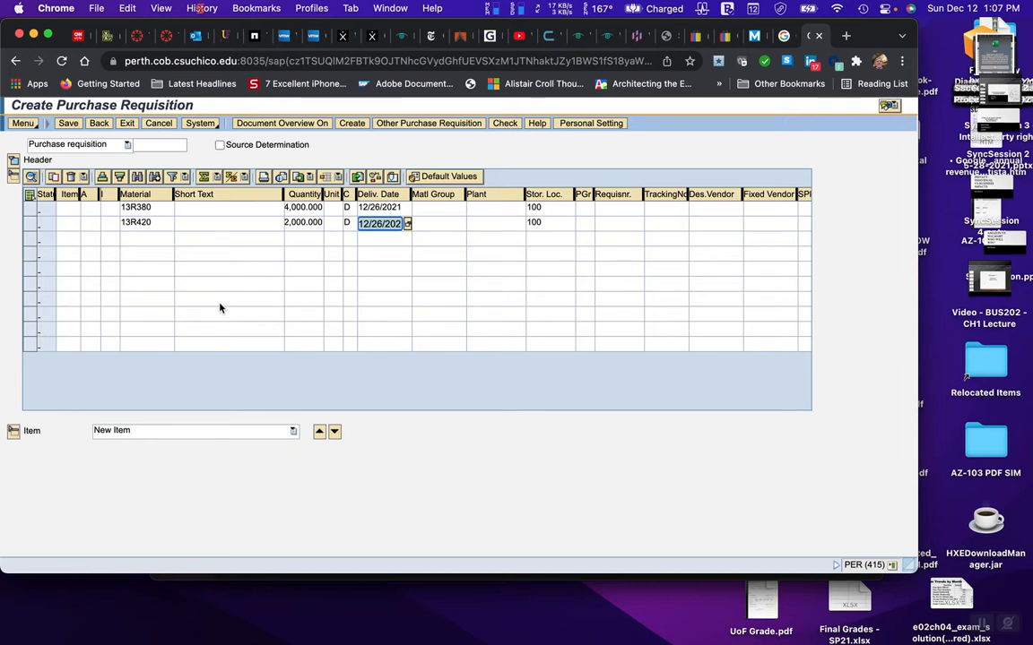
# Step: Try to save the purchase requisition, dismissing the storage location lists and the messages window
pyautogui.click(69, 125)
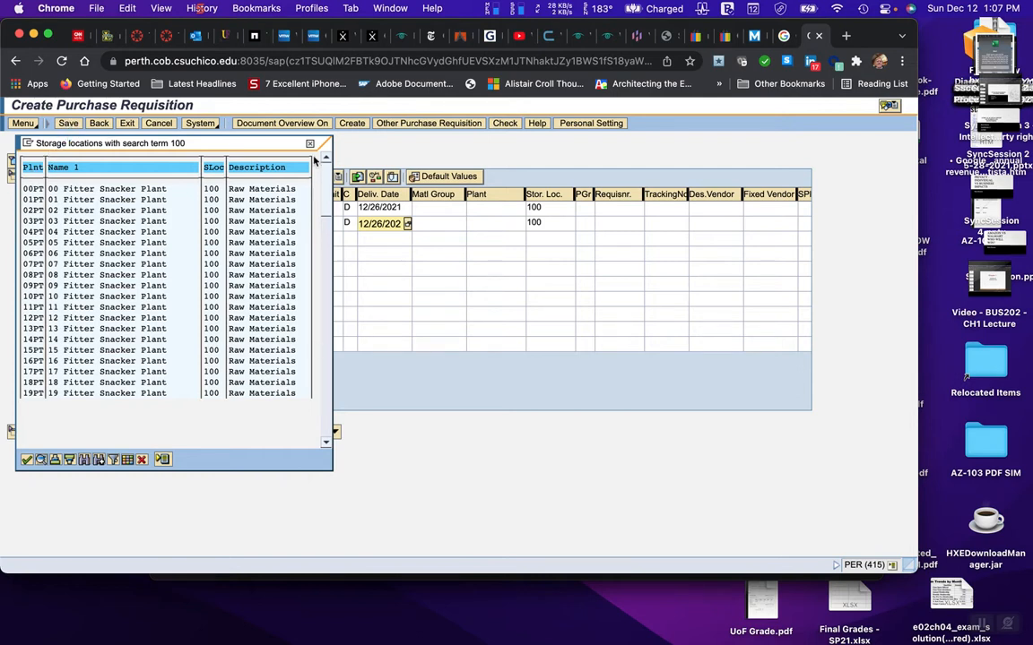
pyautogui.click(310, 144)
pyautogui.click(310, 145)
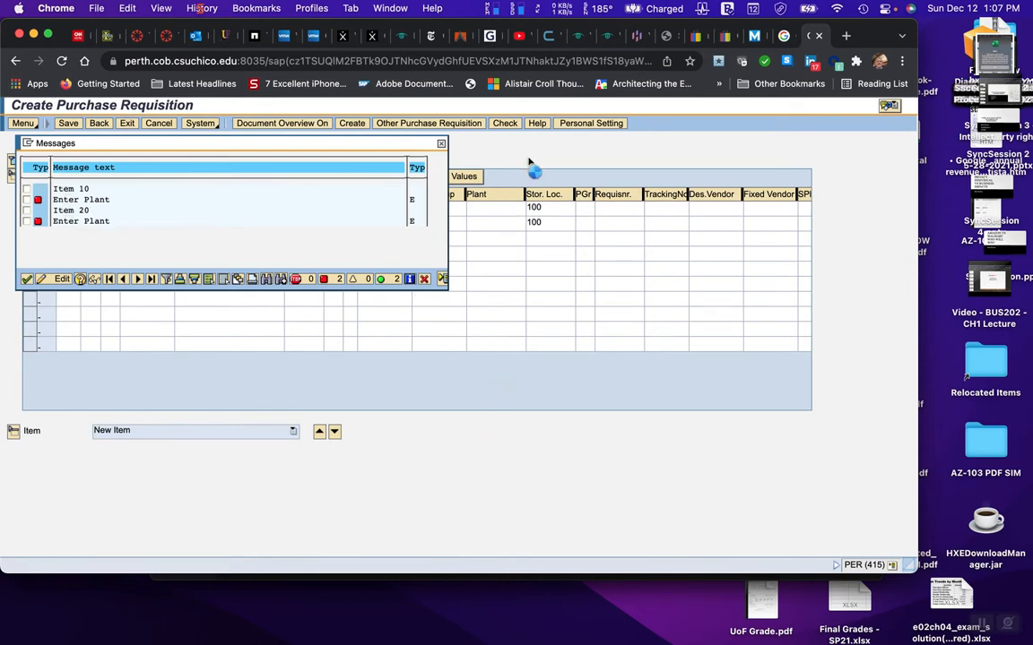
pyautogui.click(440, 146)
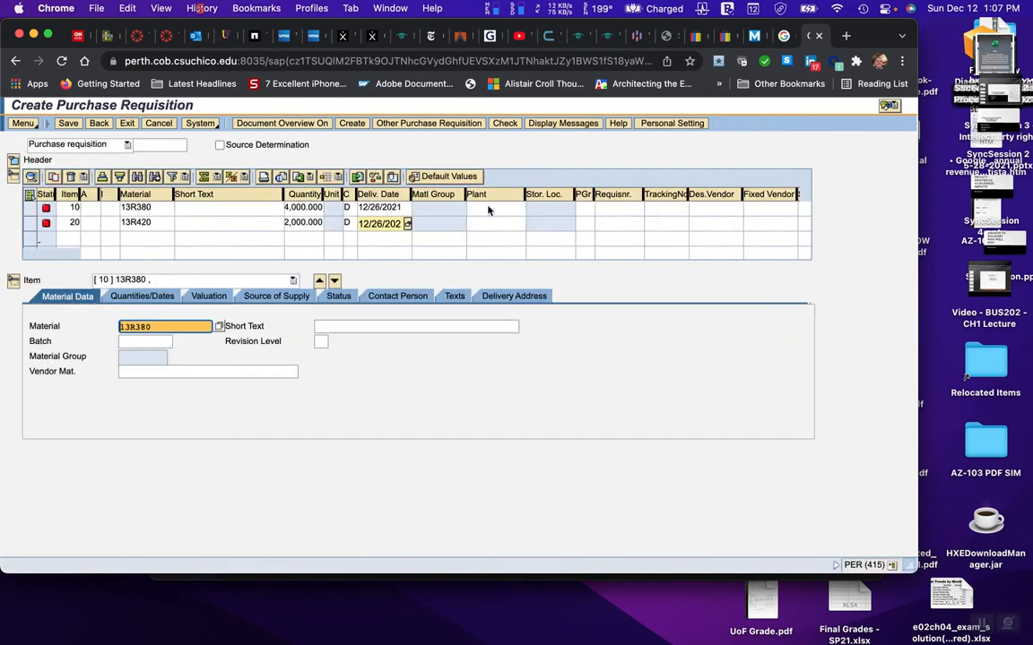
# Step: Assign plant 13PT to both the oats and wheat germ items, choosing it from the plant list for oats
pyautogui.click(493, 208)
pyautogui.click(521, 208)
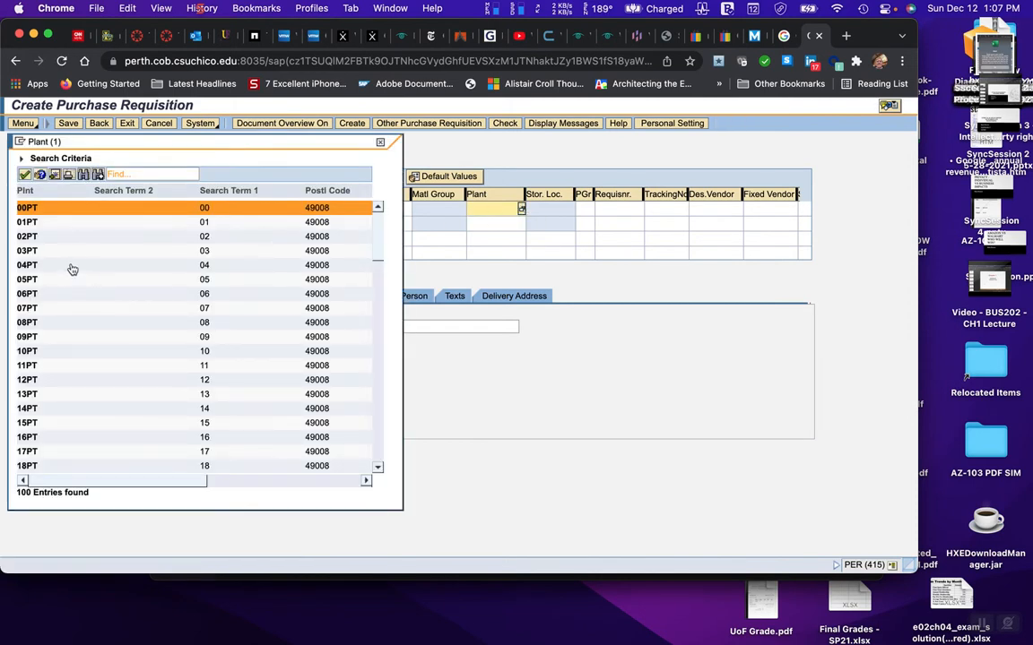
pyautogui.doubleClick(30, 398)
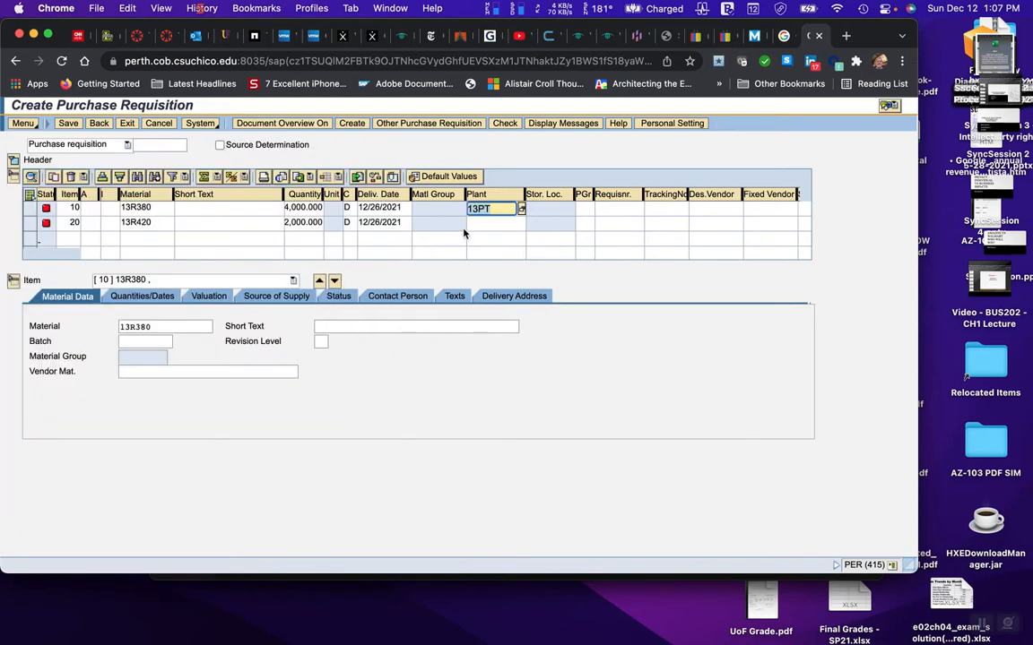
pyautogui.click(477, 224)
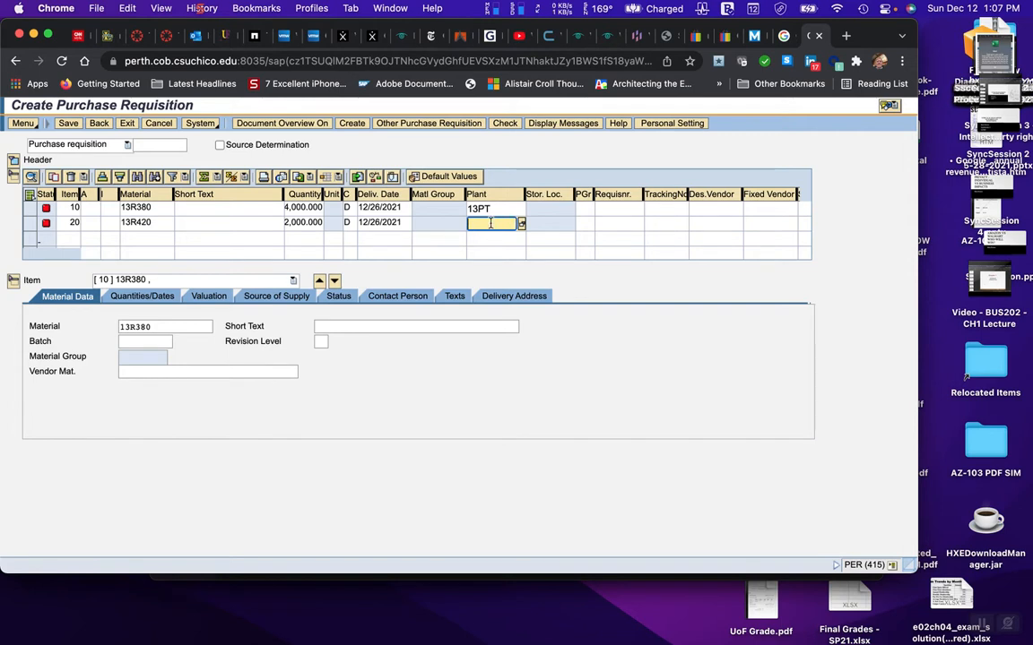
pyautogui.write('13PT')
# Step: Set the storage location to 100 for both the oats and wheat germ items and validate the entries
pyautogui.click(561, 211)
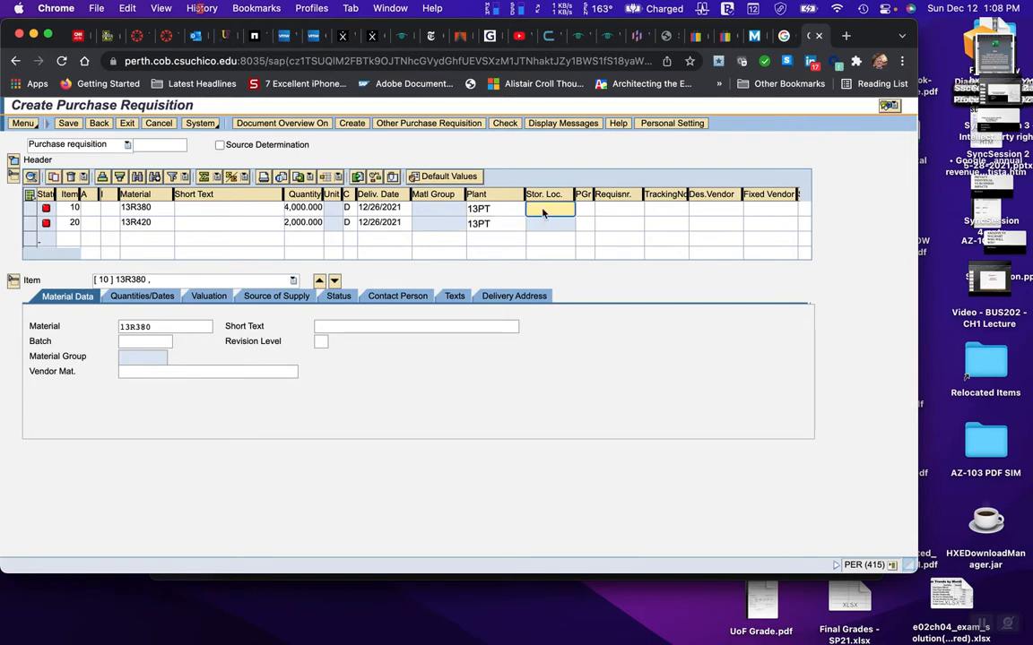
pyautogui.press('Return')
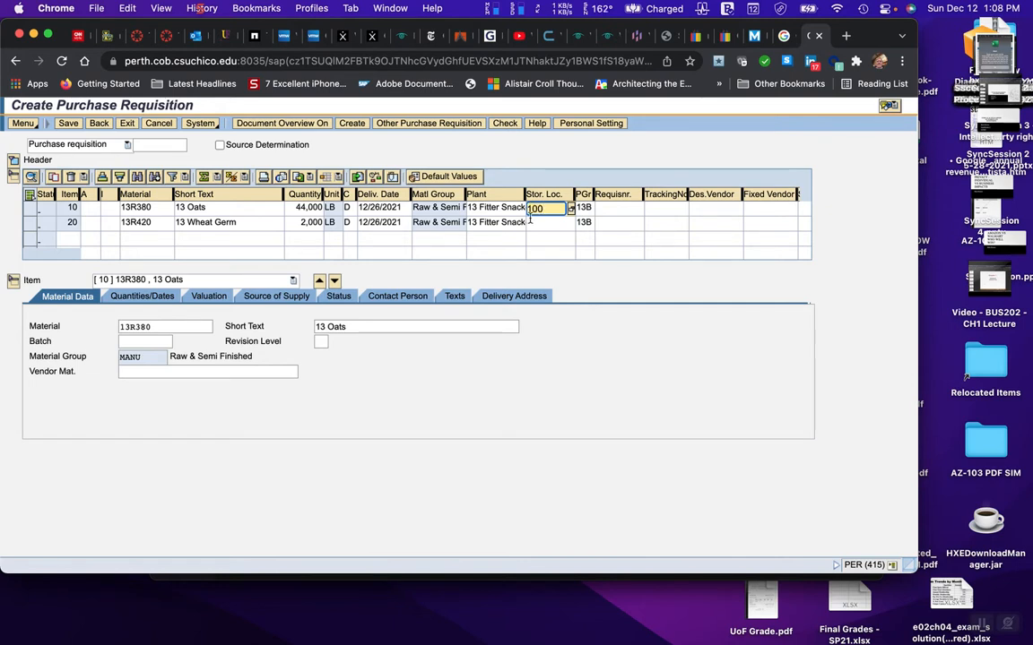
pyautogui.click(529, 224)
pyautogui.write('100')
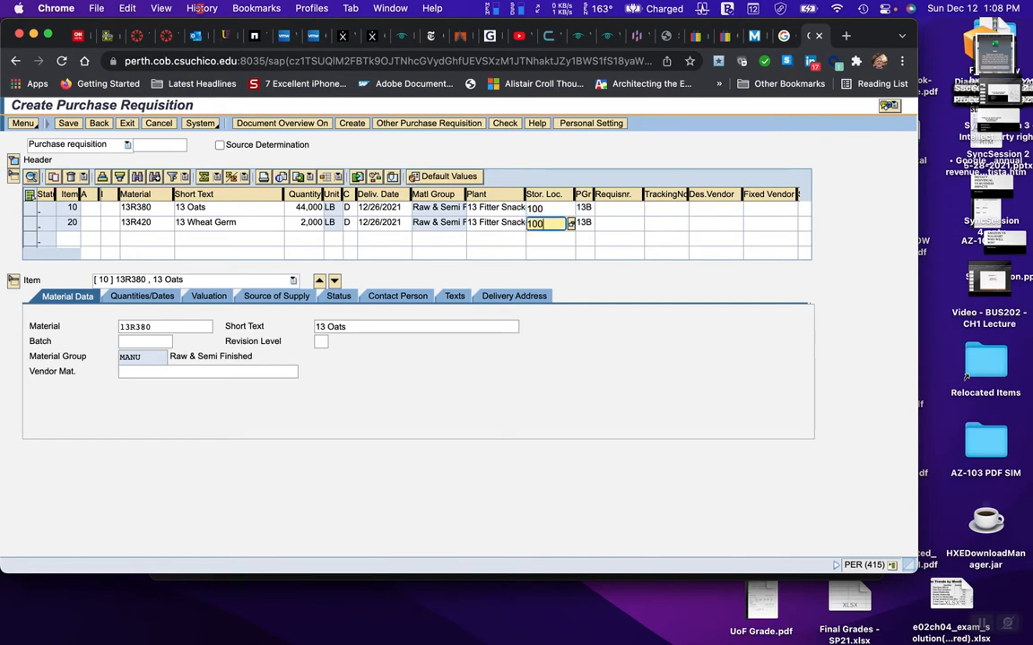
pyautogui.press('Return')
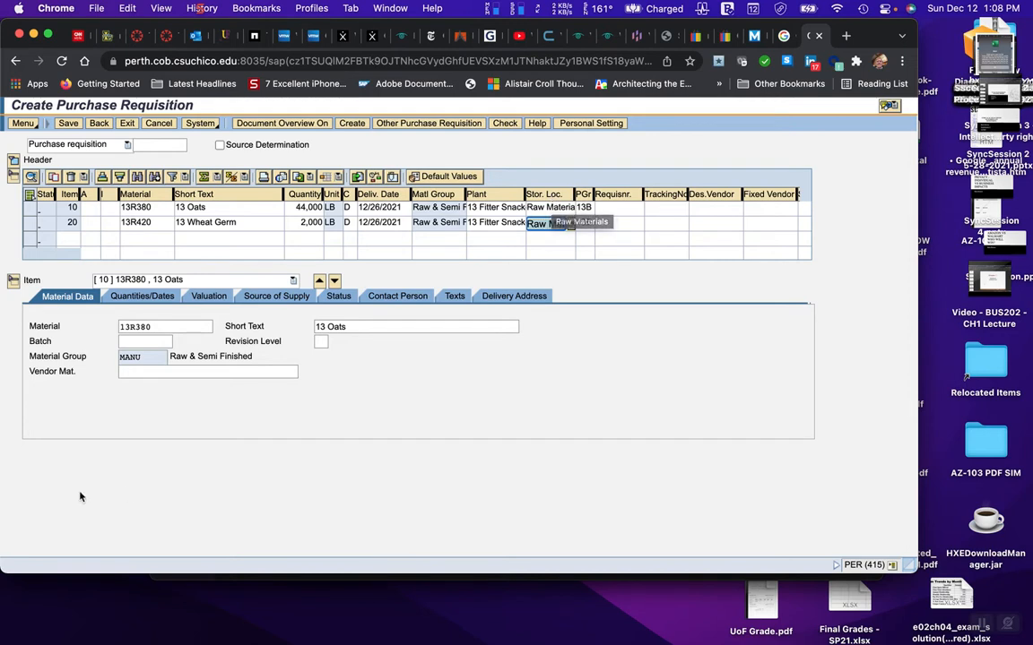
# Step: Save the purchase requisition and copy its number from the details of the status message
pyautogui.click(65, 125)
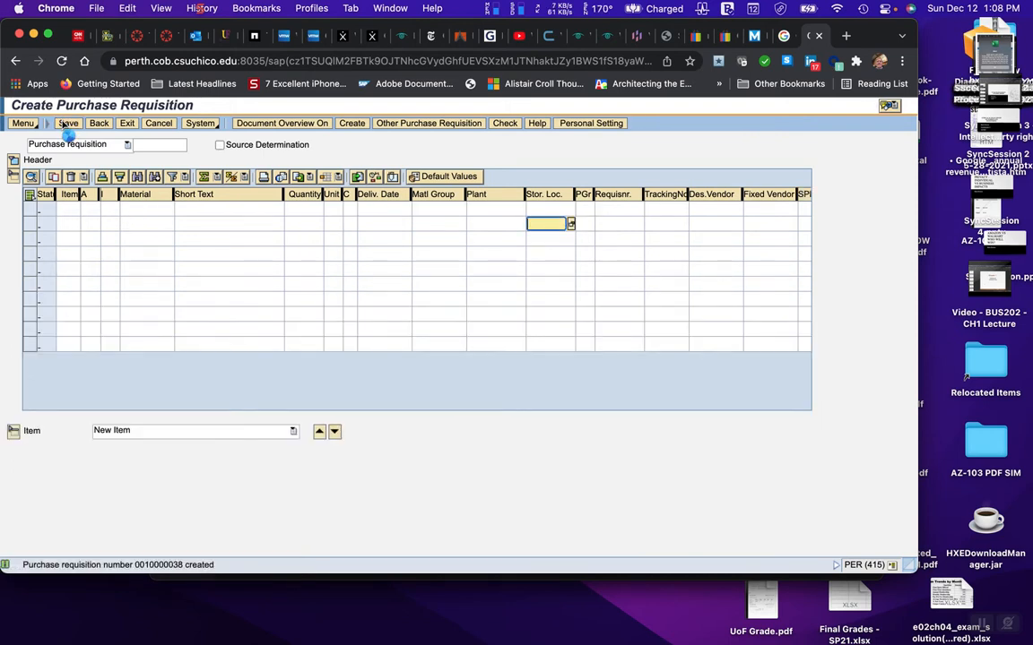
pyautogui.doubleClick(119, 565)
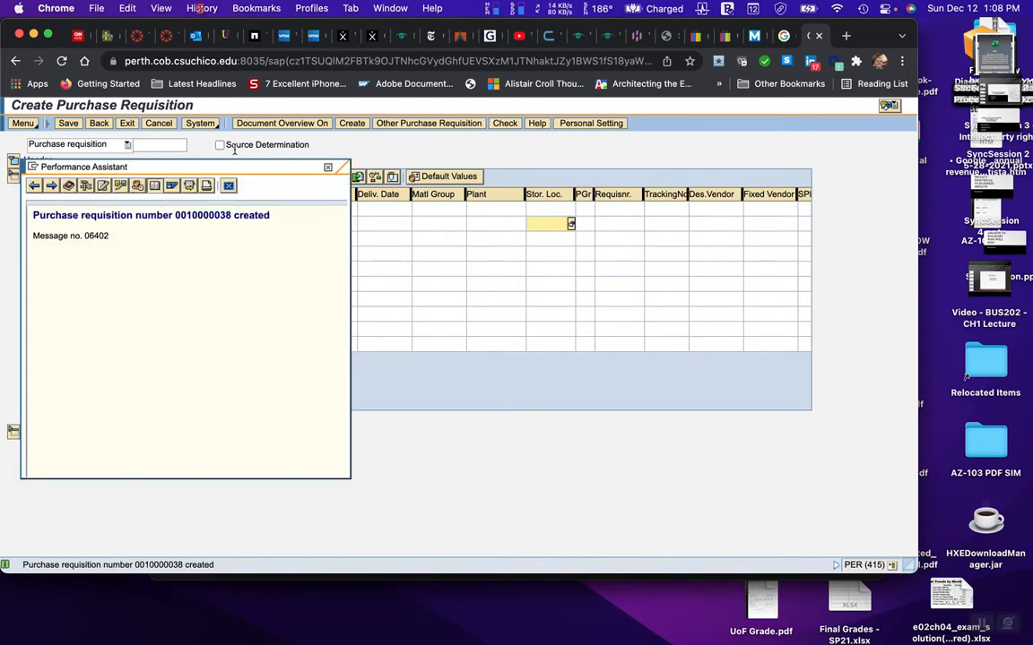
pyautogui.moveTo(176, 215); pyautogui.dragTo(227, 214)
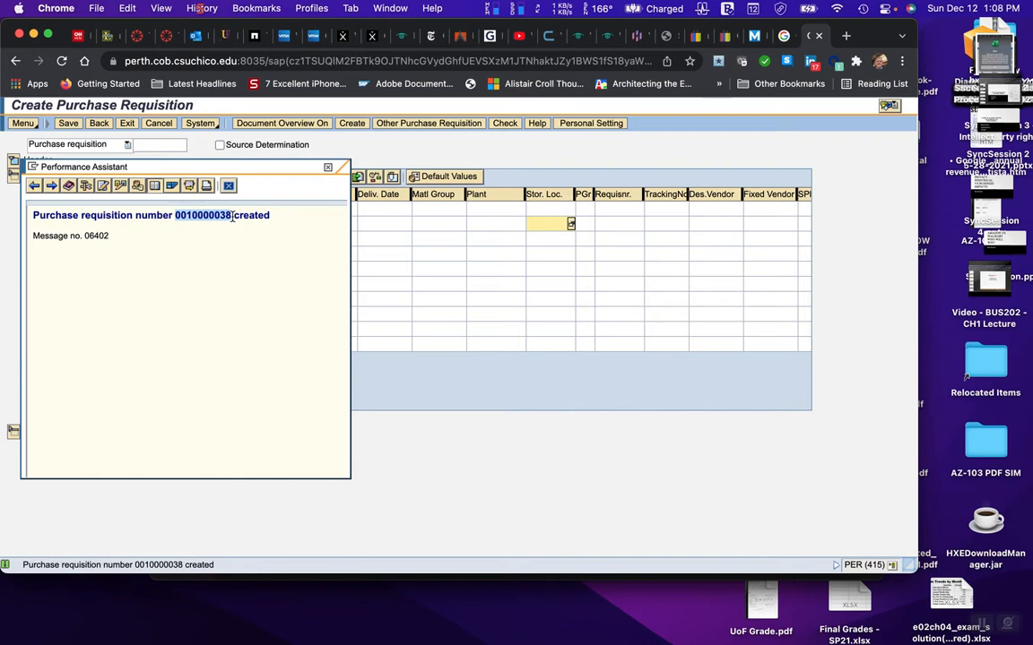
# Step: Switch to the Notes app and paste the purchase requisition number into a new note in the Notes folder
pyautogui.moveTo(377, 626)
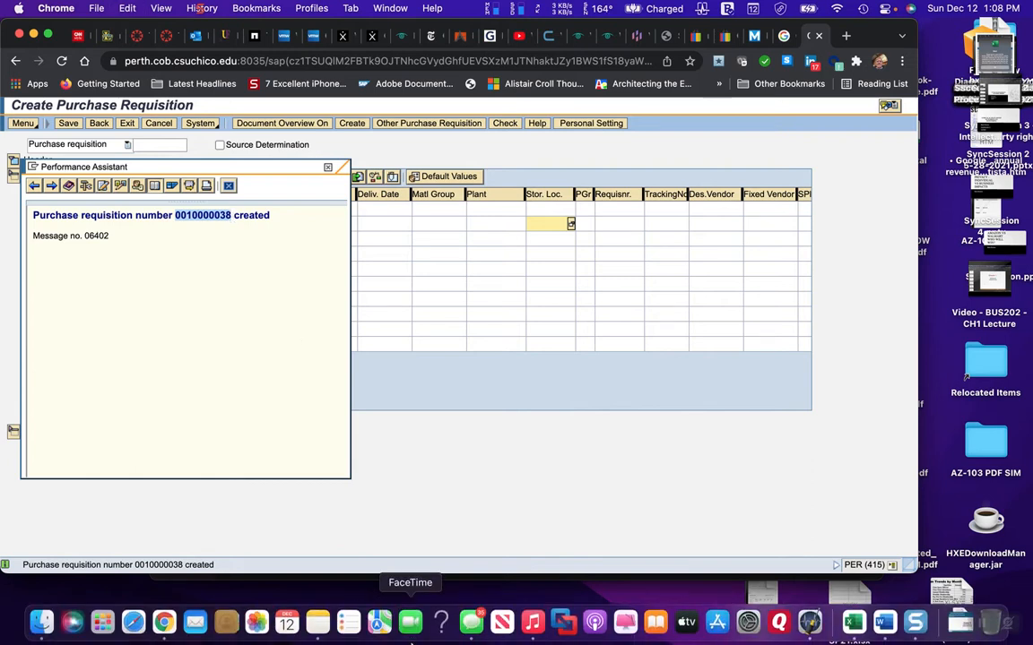
pyautogui.click(315, 621)
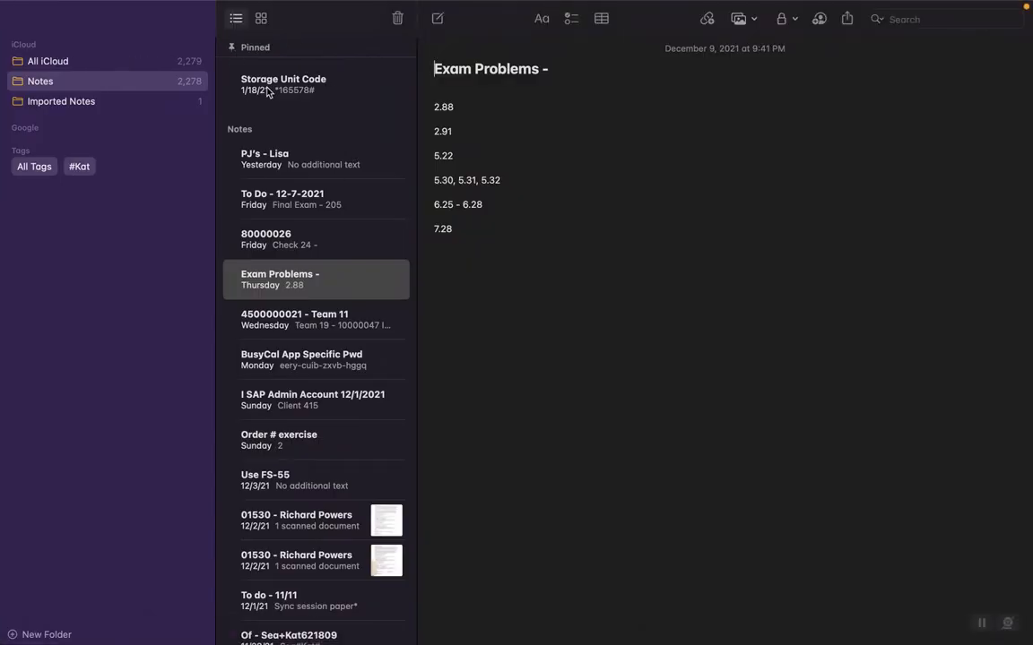
pyautogui.scroll(2, 295, 188)
pyautogui.click(40, 85)
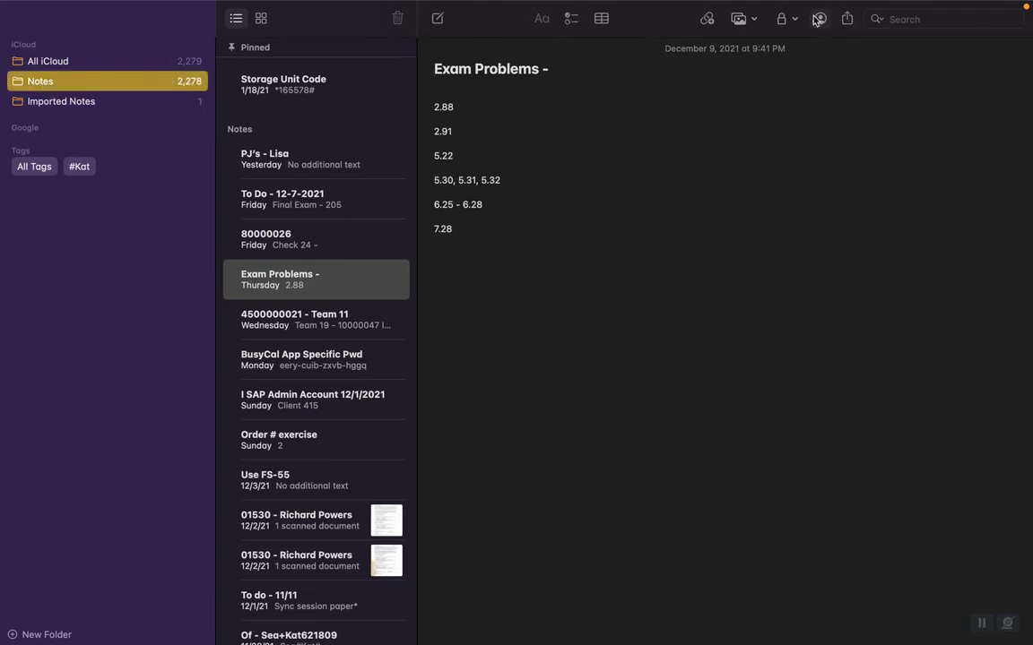
pyautogui.click(438, 19)
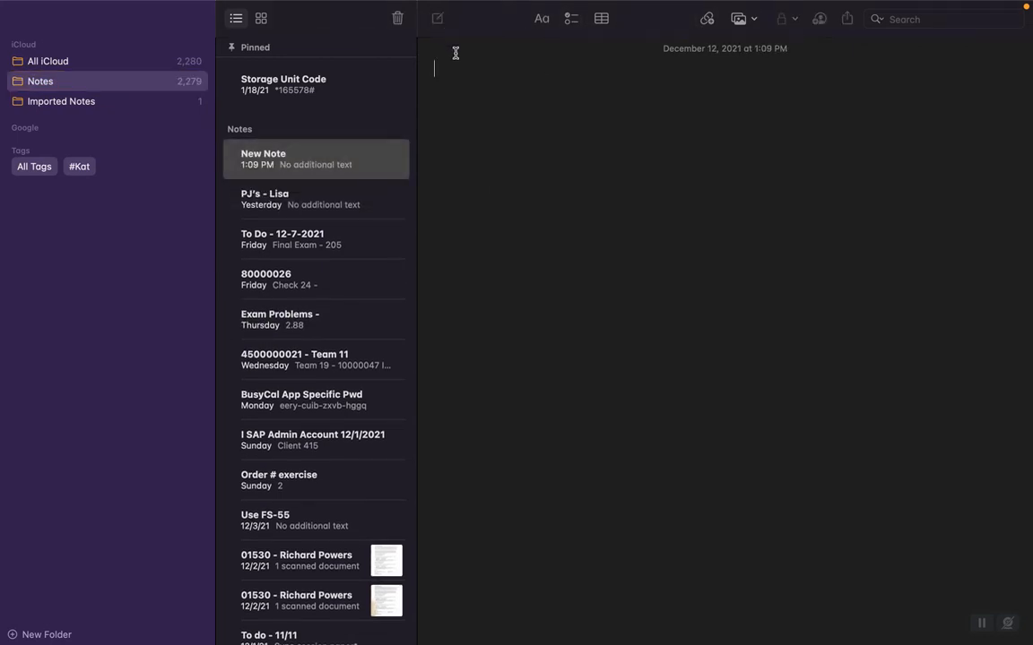
pyautogui.press('super+v')
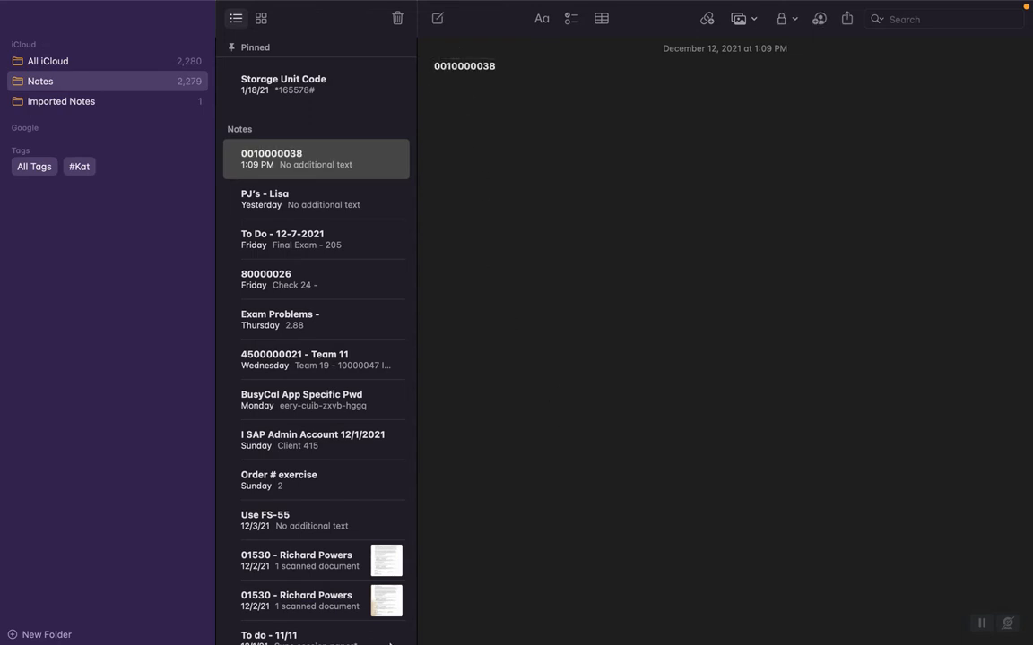
# Step: Return to SAP in Chrome and close the Performance Assistant message details
pyautogui.moveTo(380, 641)
pyautogui.click(164, 622)
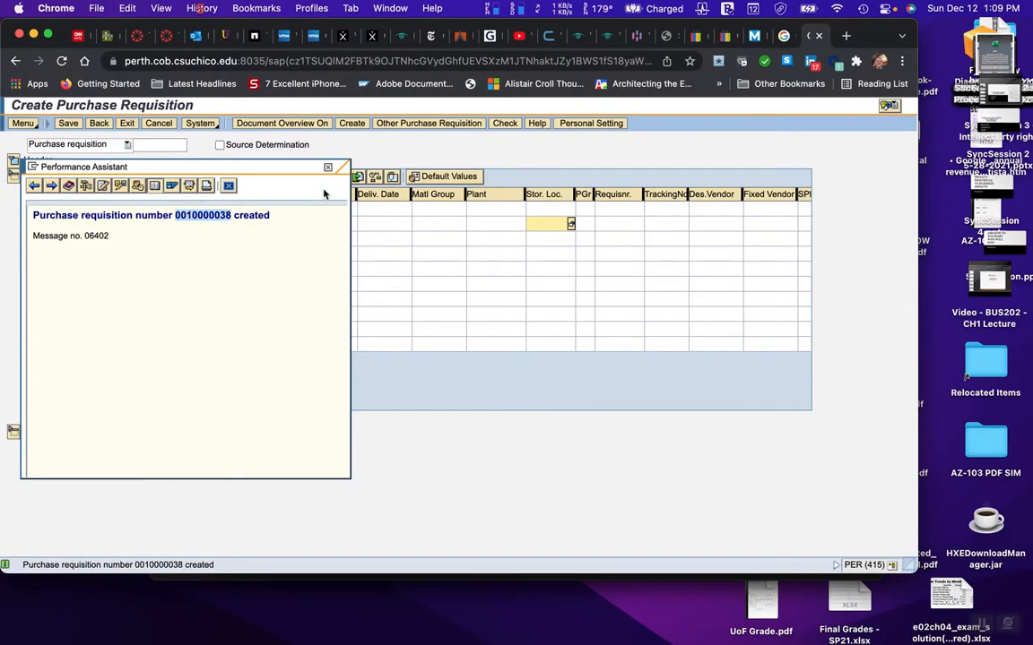
pyautogui.click(328, 169)
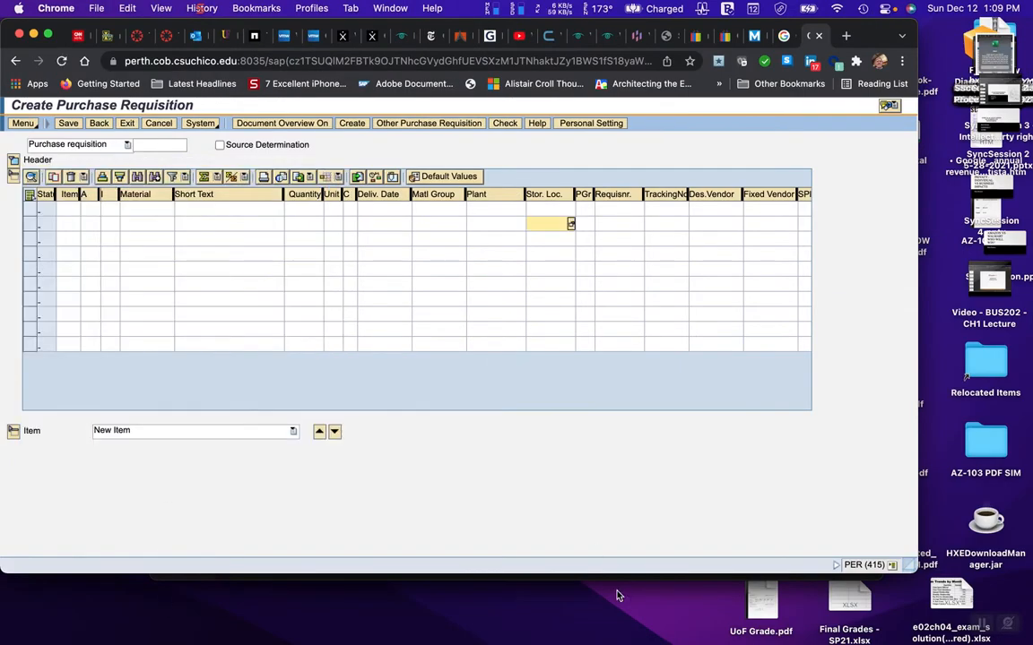
# Step: Switch to the Word instructions and read how to create a purchase order from the requisition, including menu path and purchasing group
pyautogui.moveTo(685, 638)
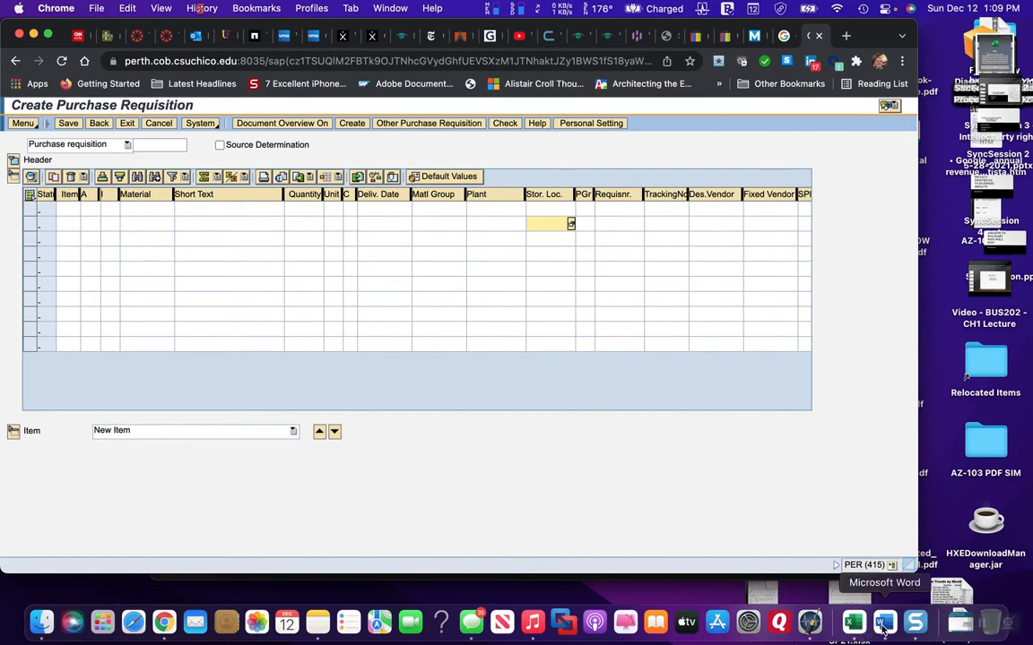
pyautogui.click(884, 627)
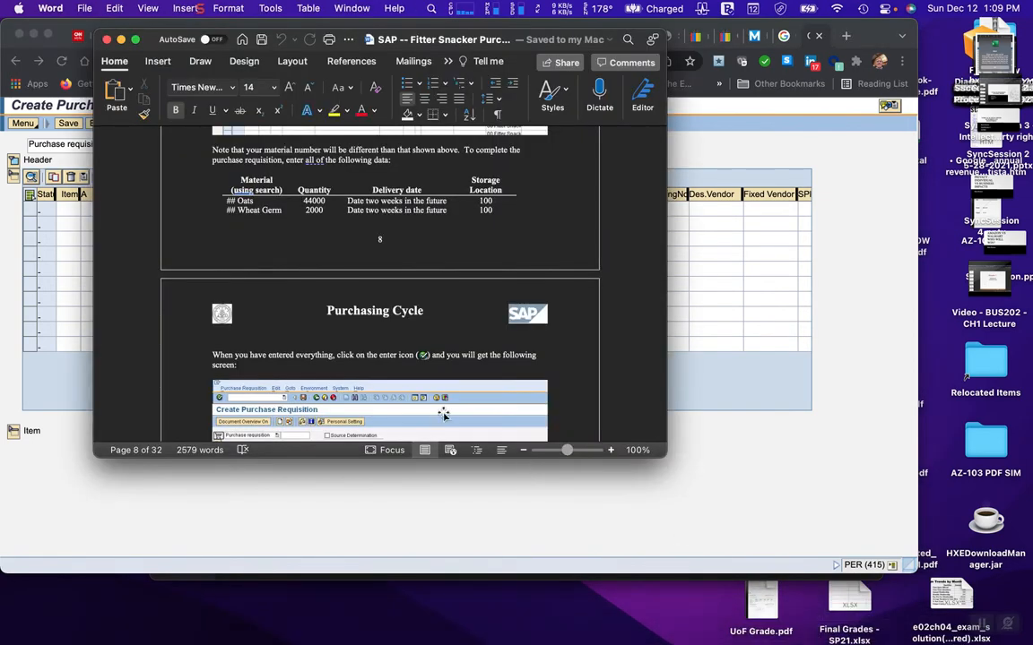
pyautogui.scroll(-5, 390, 390)
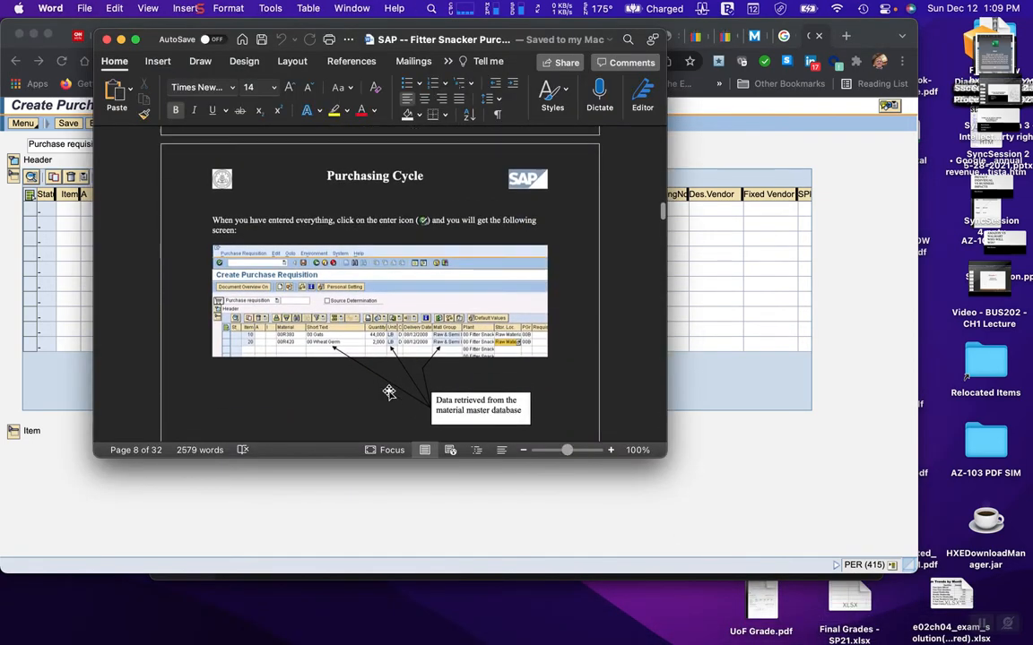
pyautogui.scroll(-10, 389, 391)
pyautogui.scroll(-4, 388, 391)
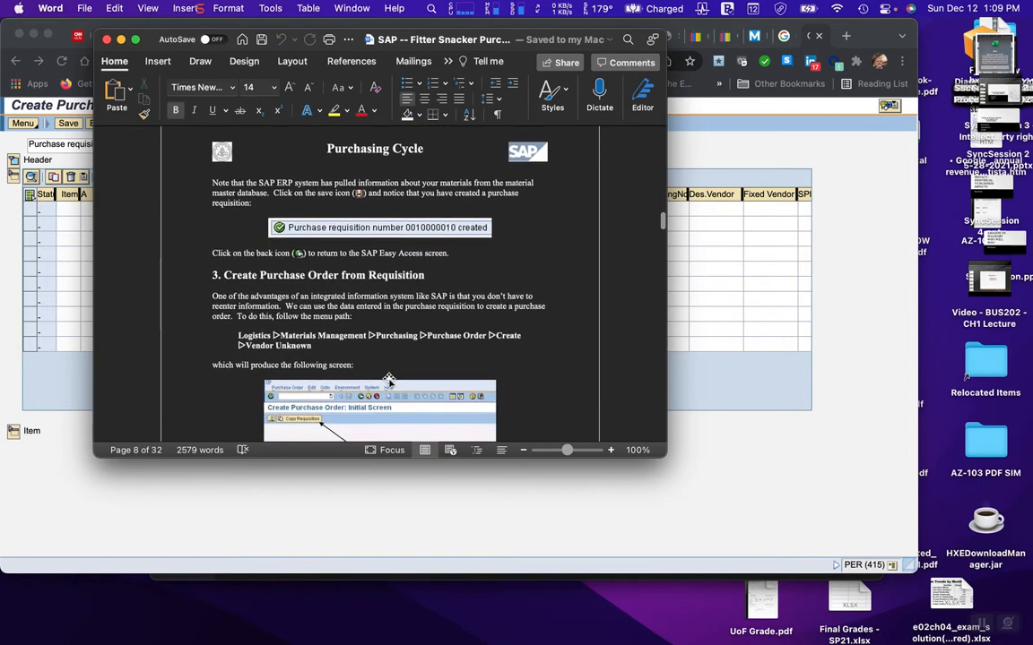
pyautogui.scroll(-2, 388, 378)
pyautogui.scroll(-4, 389, 374)
pyautogui.scroll(-1, 389, 374)
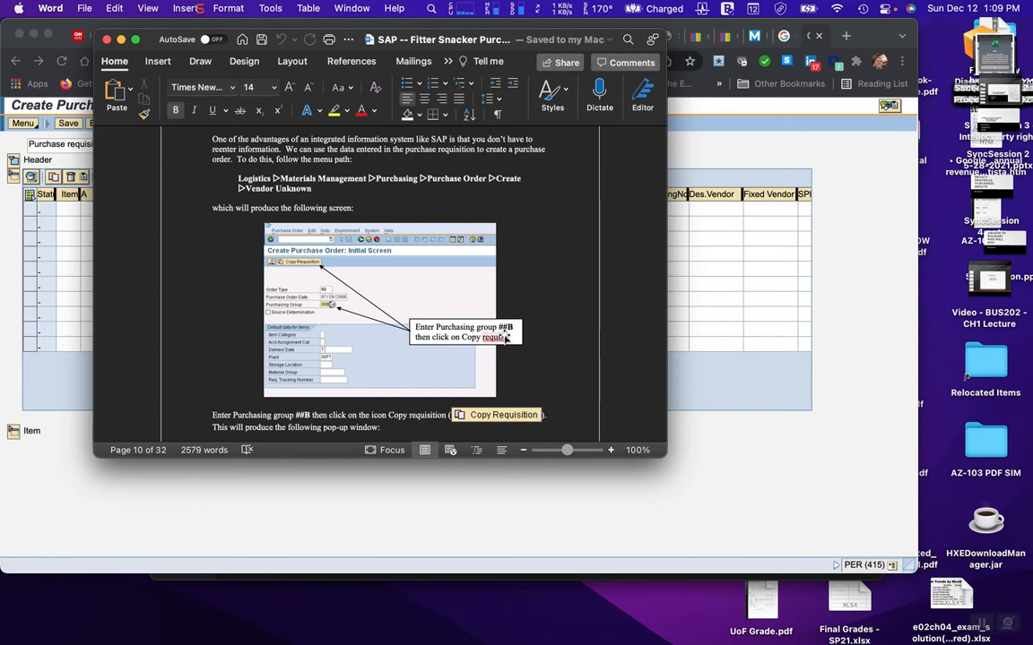
# Step: Return to SAP in Chrome and exit the purchase requisition screen to the SAP Easy Access menu
pyautogui.click(223, 509)
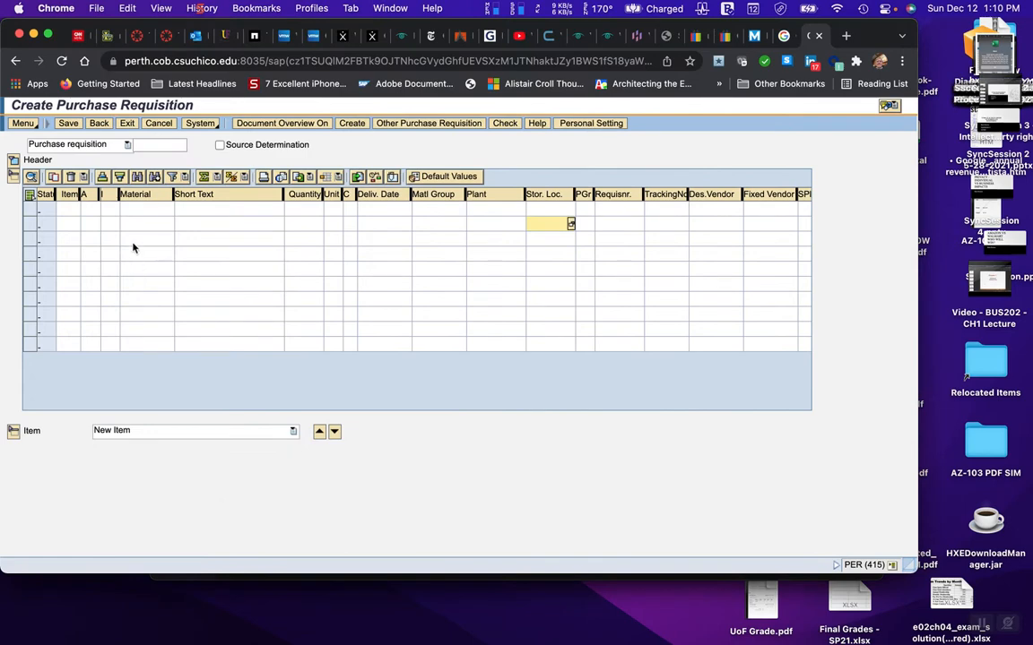
pyautogui.click(126, 124)
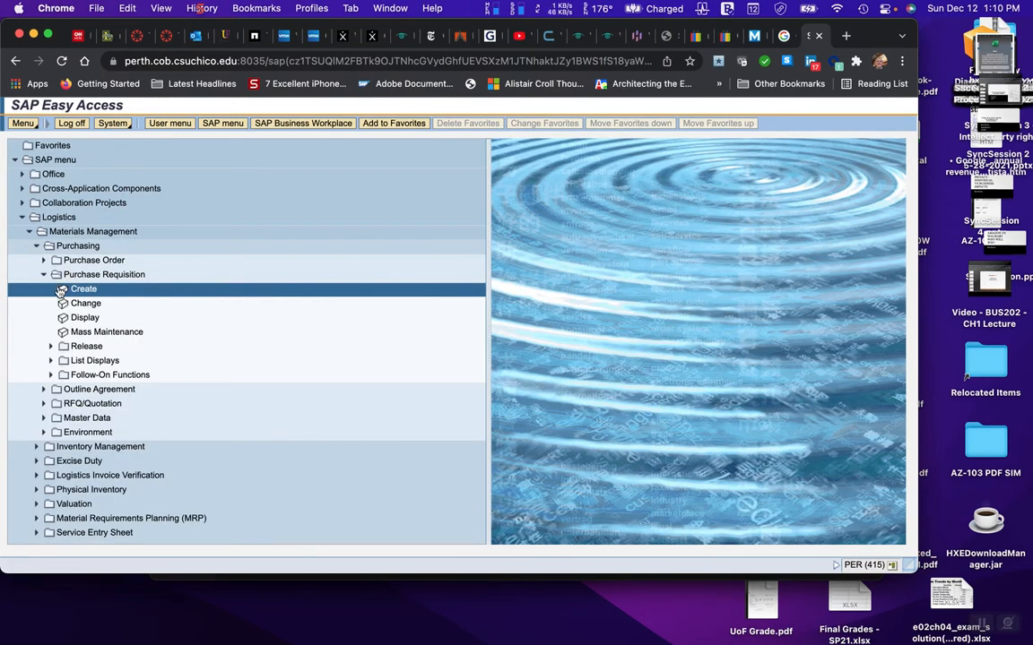
# Step: Open purchase order creation for an unknown vendor under Materials Management purchasing and set the purchasing group to 13B
pyautogui.click(43, 274)
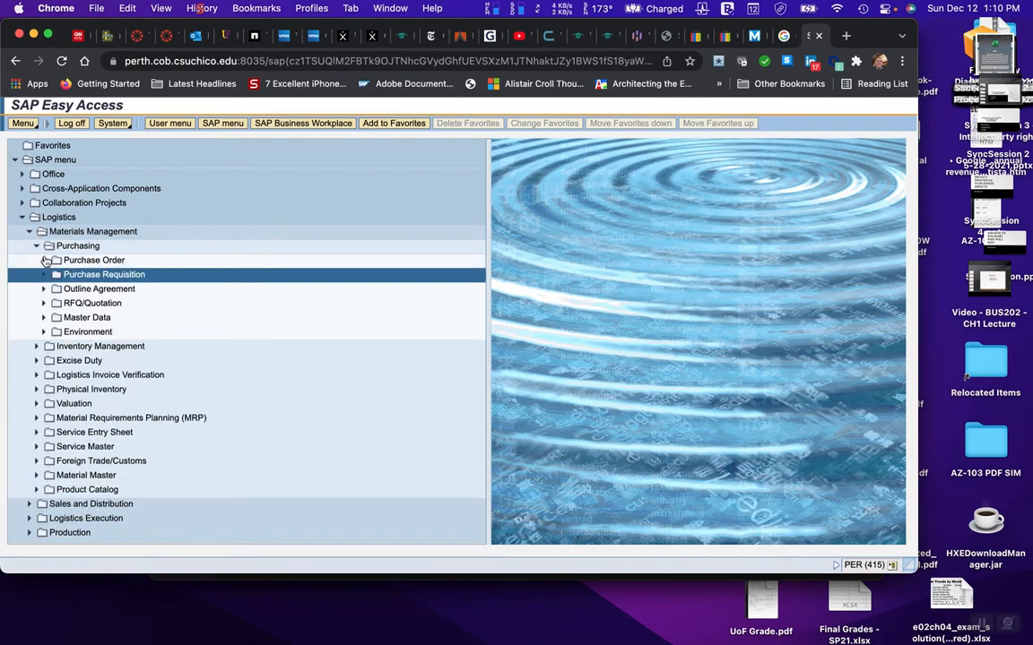
pyautogui.click(43, 260)
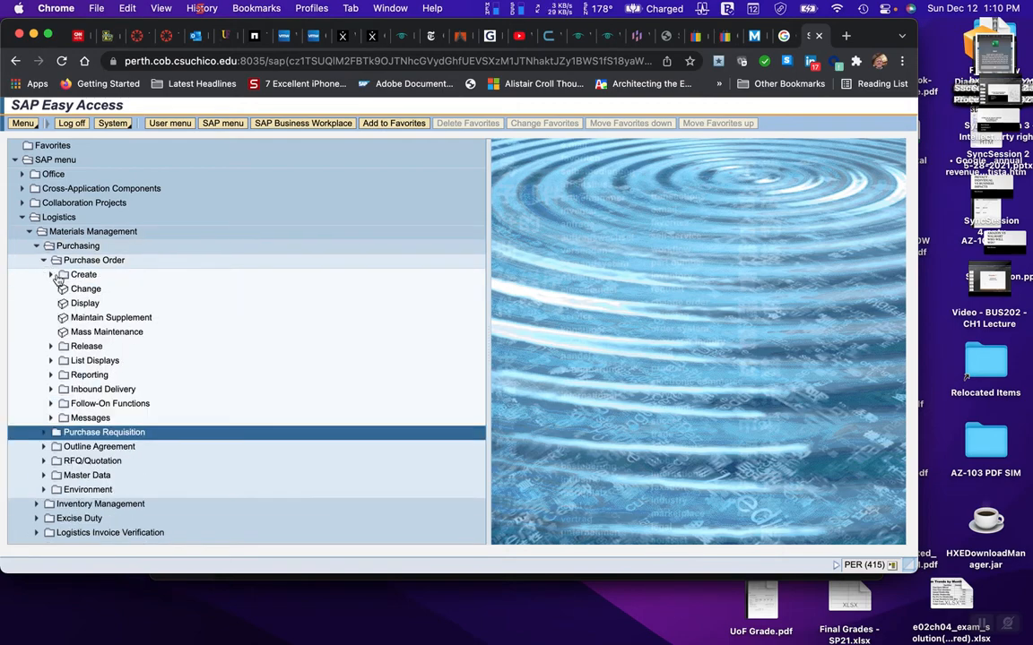
pyautogui.click(52, 275)
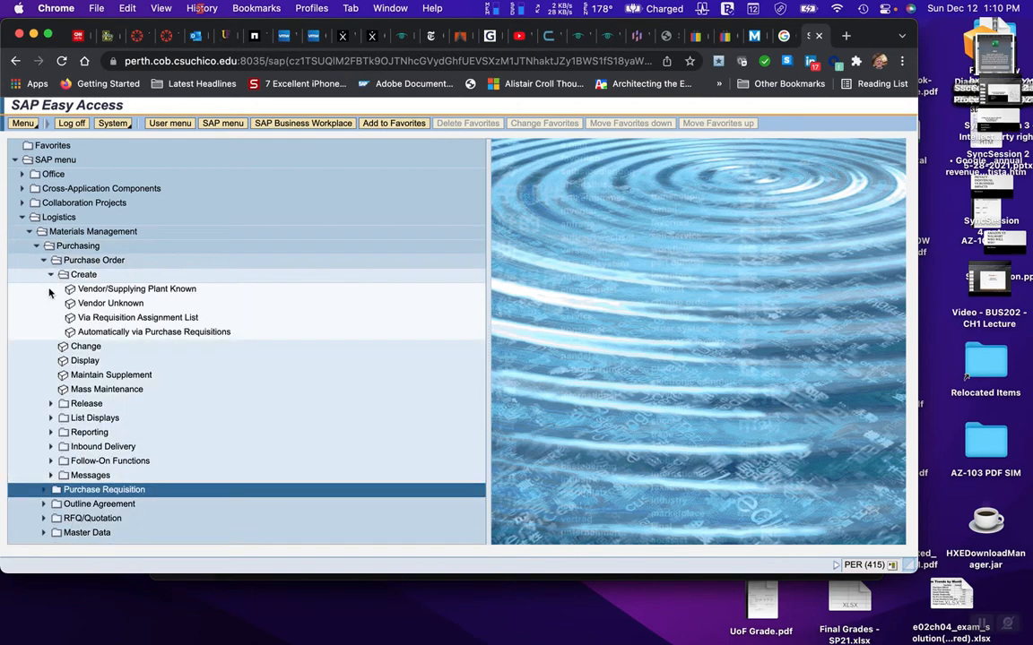
pyautogui.doubleClick(109, 304)
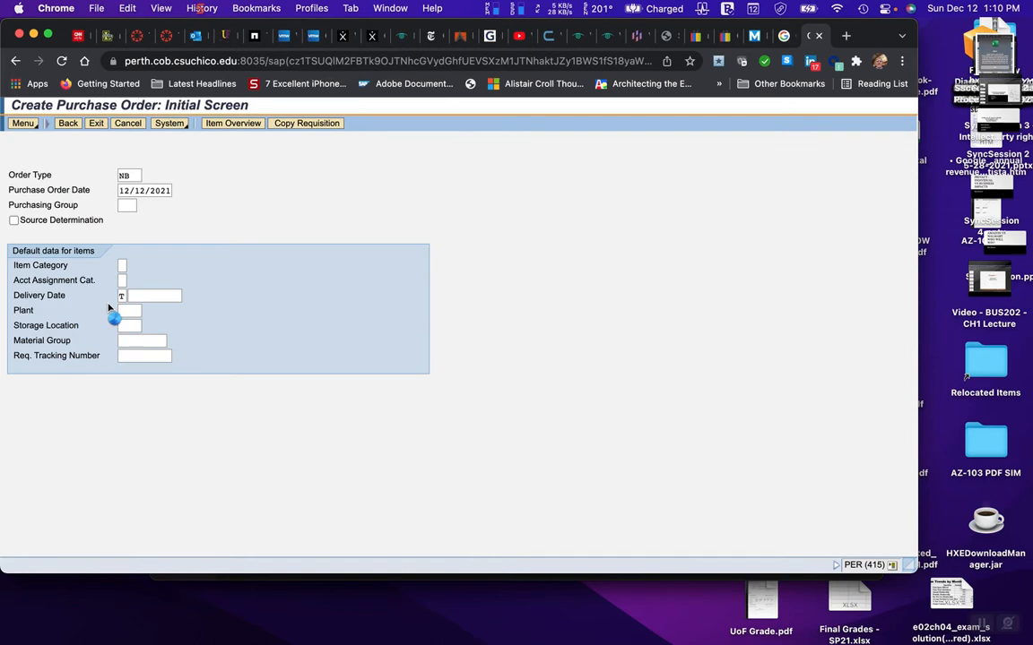
pyautogui.click(123, 205)
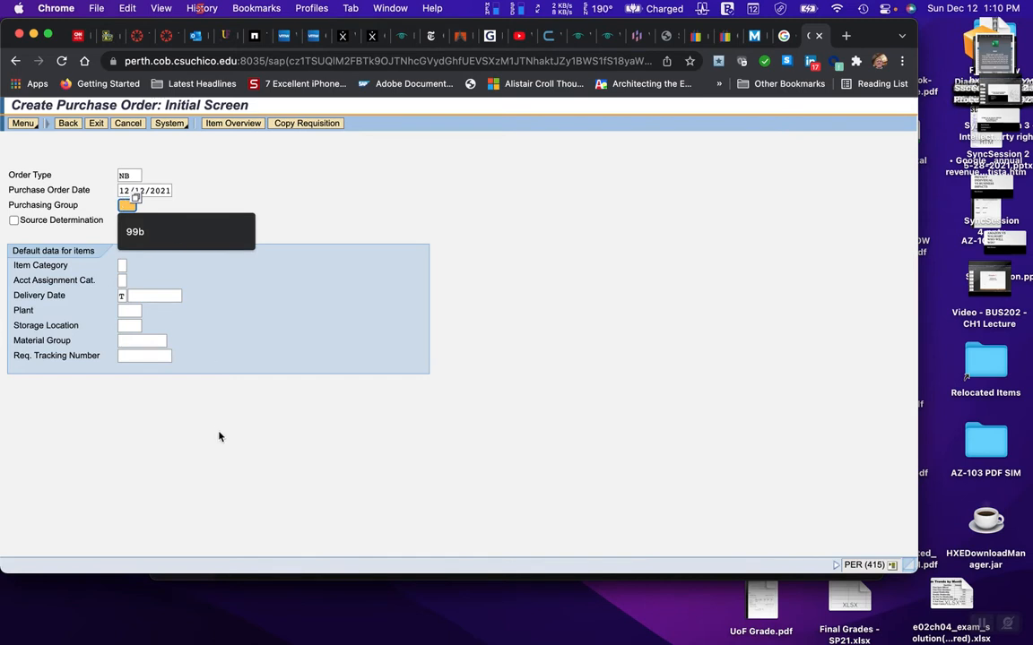
pyautogui.write('13b')
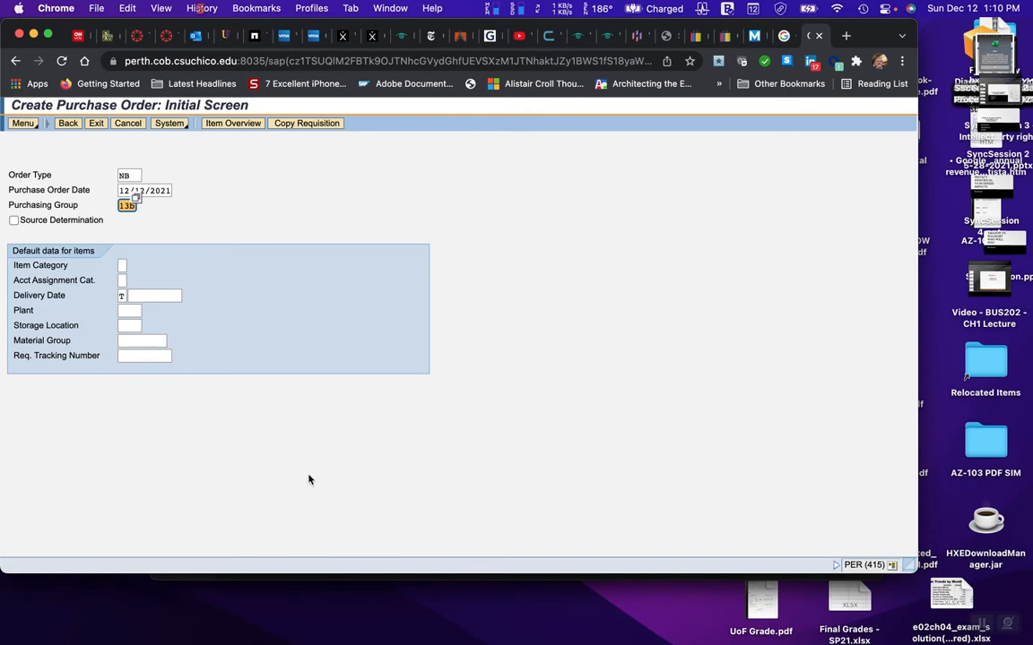
pyautogui.press('Return')
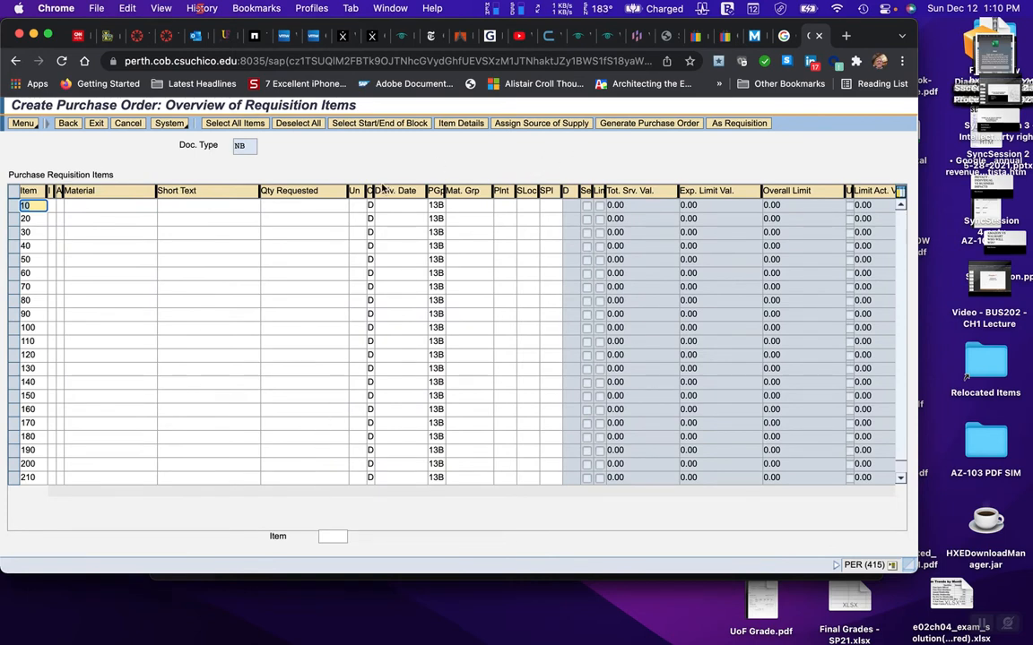
pyautogui.click(68, 125)
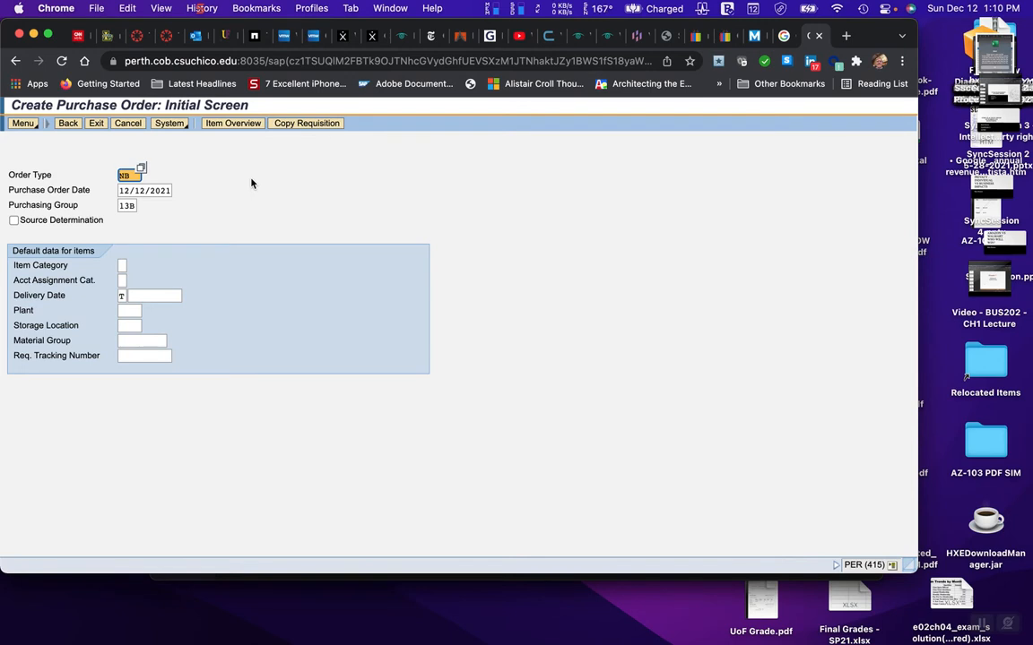
pyautogui.press('Return')
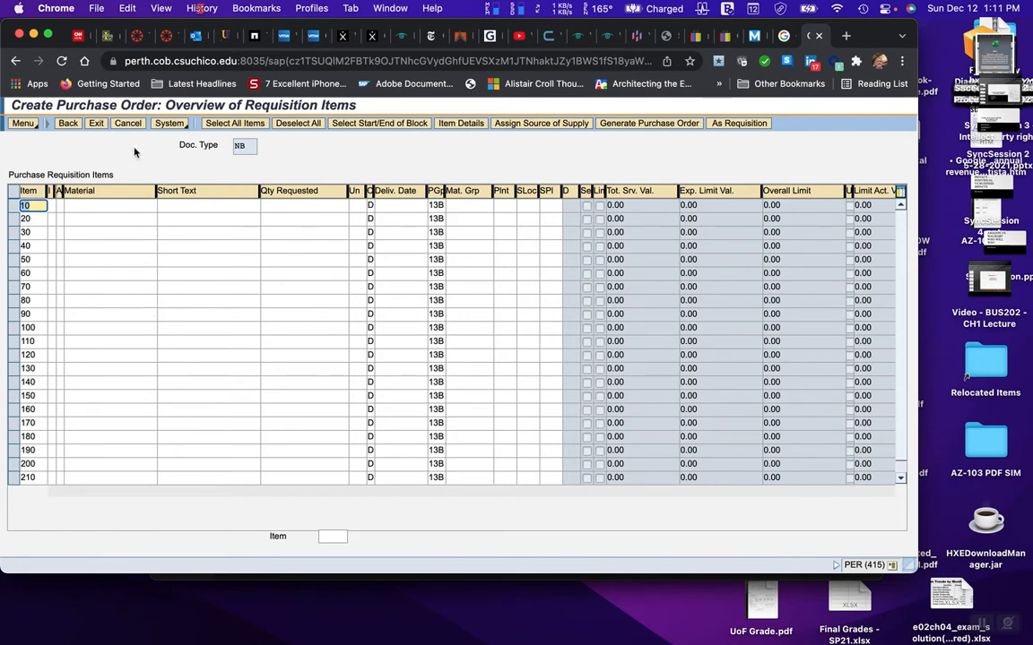
pyautogui.click(69, 124)
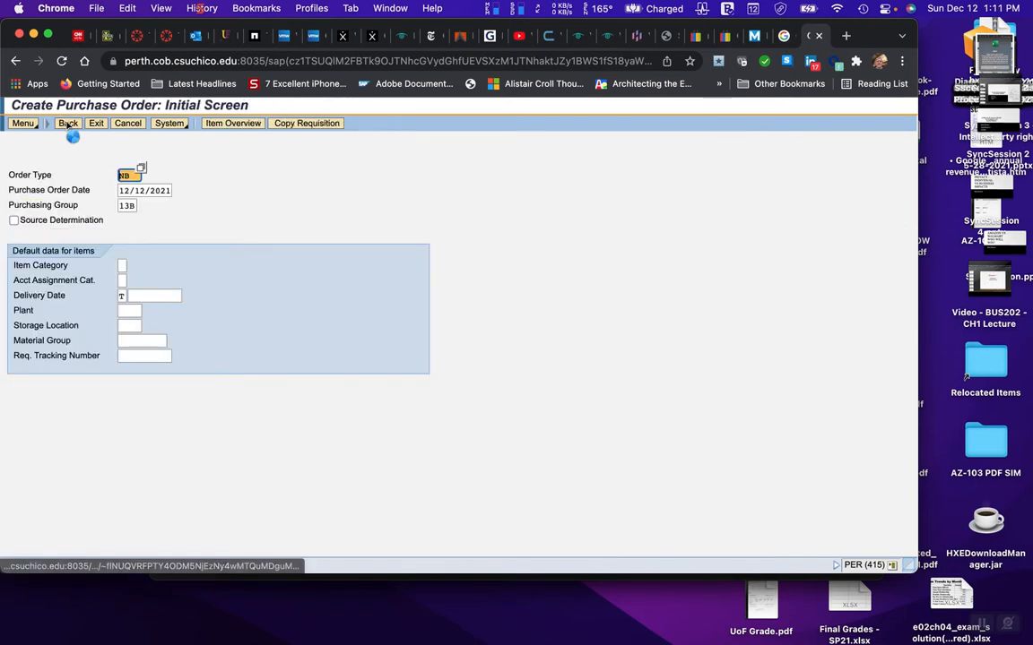
# Step: Copy the requisition into the purchase order, using the previously copied purchase requisition number as the reference
pyautogui.click(315, 125)
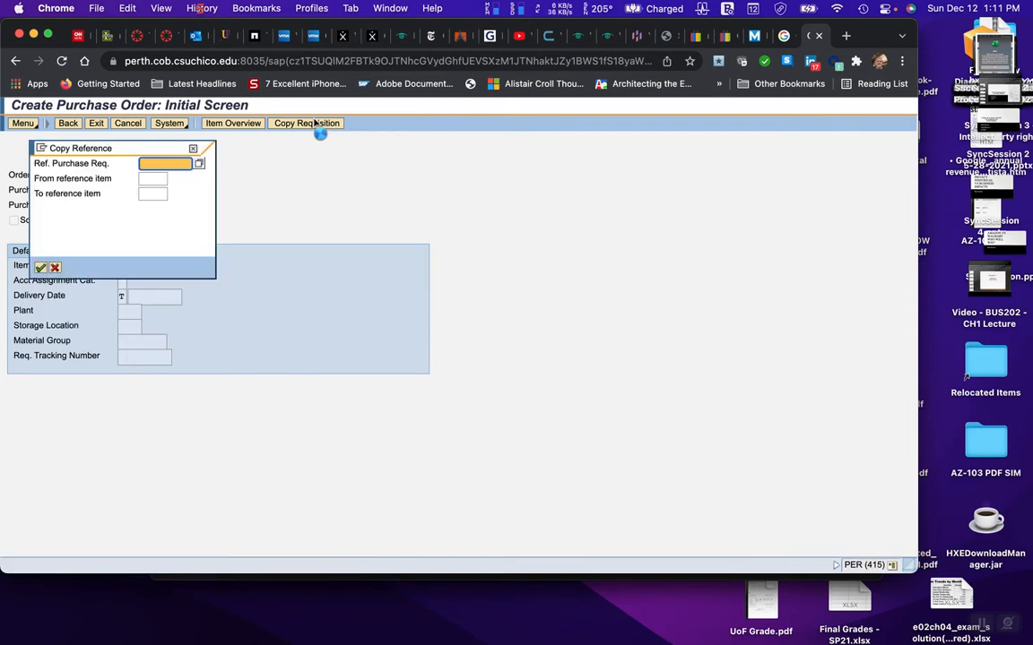
pyautogui.click(146, 163)
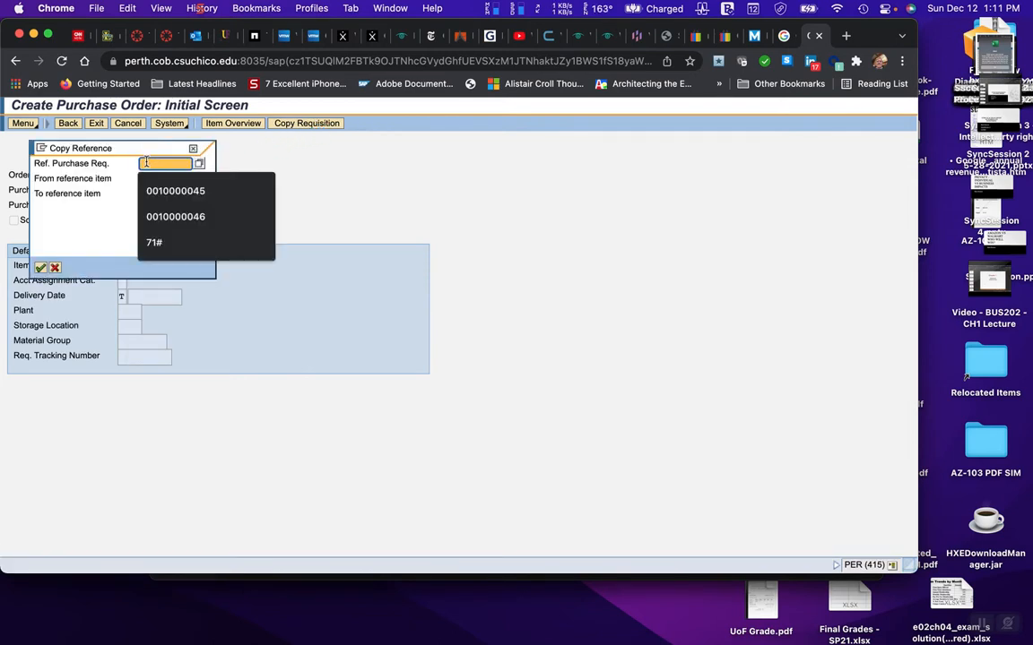
pyautogui.press('super+v')
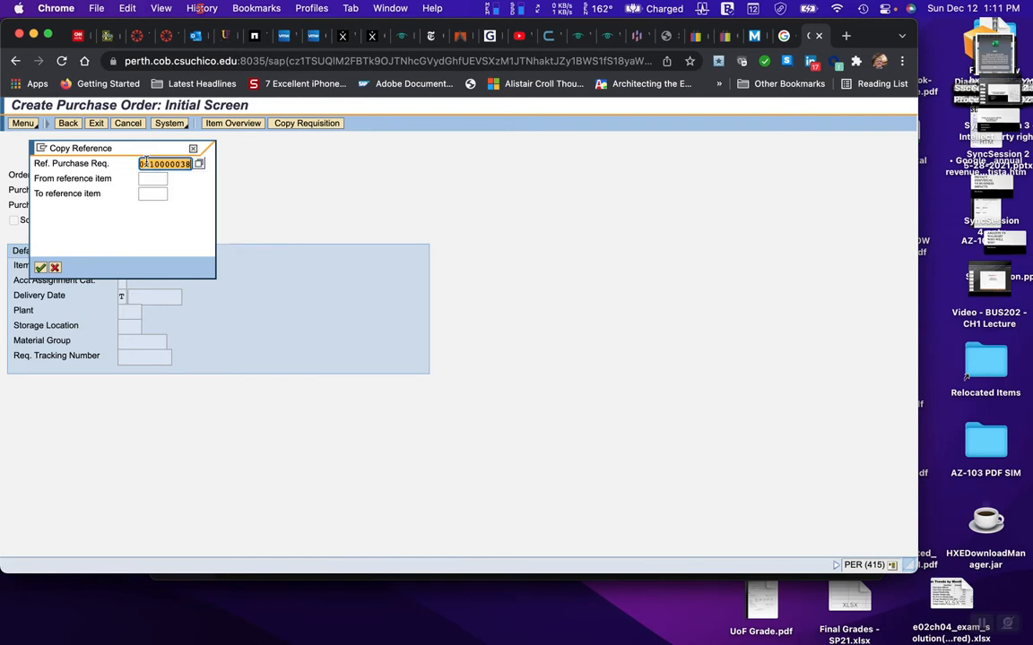
pyautogui.press('Return')
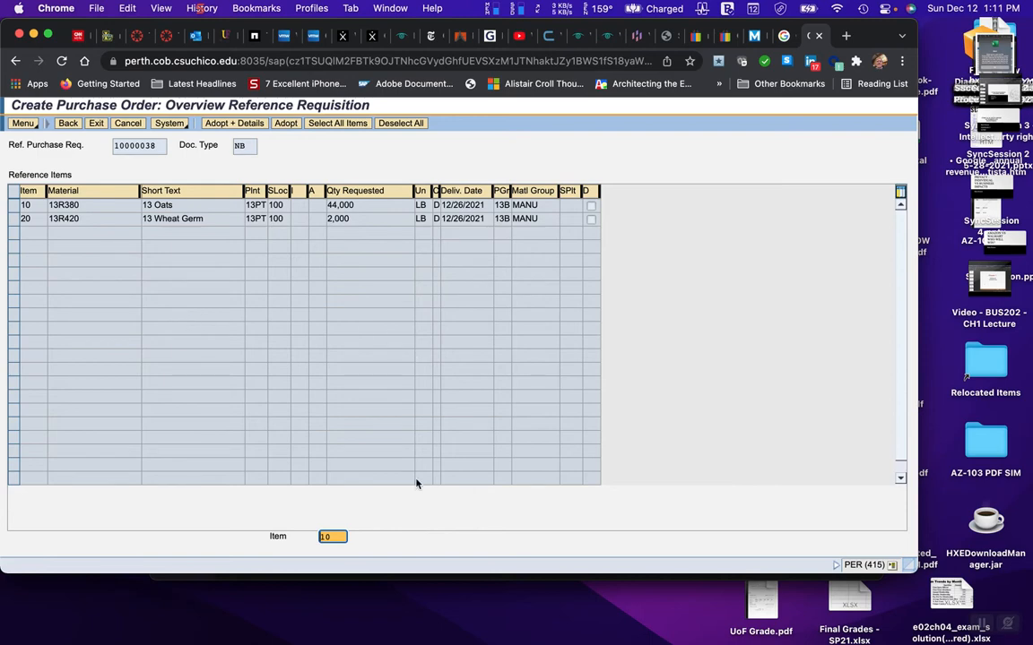
# Step: Switch to the Word instructions and read how to reference the requisition and adopt its items into the purchase order
pyautogui.moveTo(594, 638)
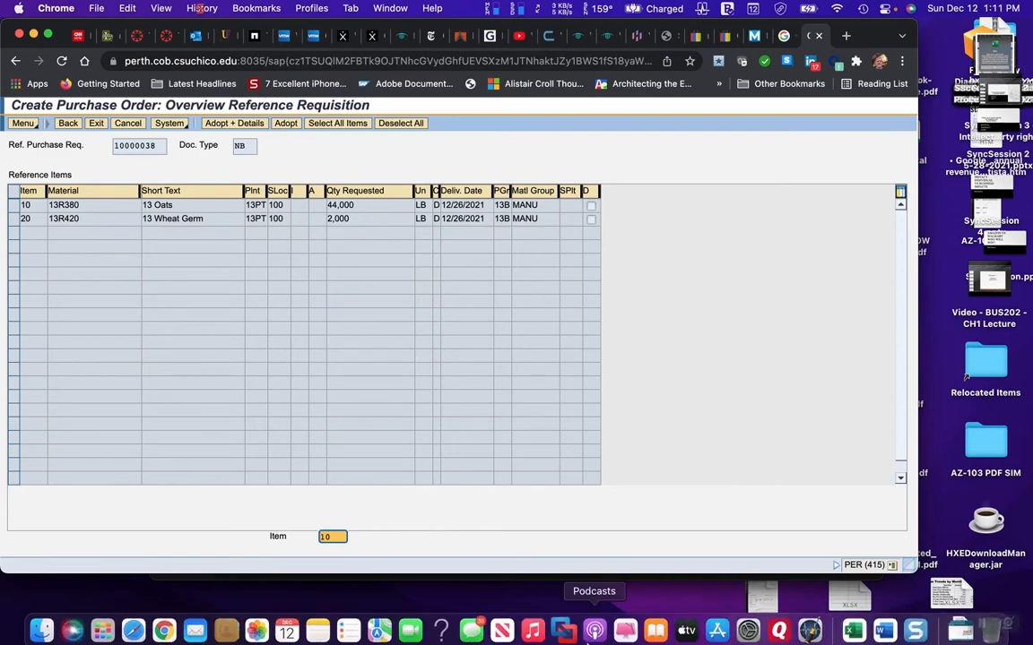
pyautogui.click(883, 623)
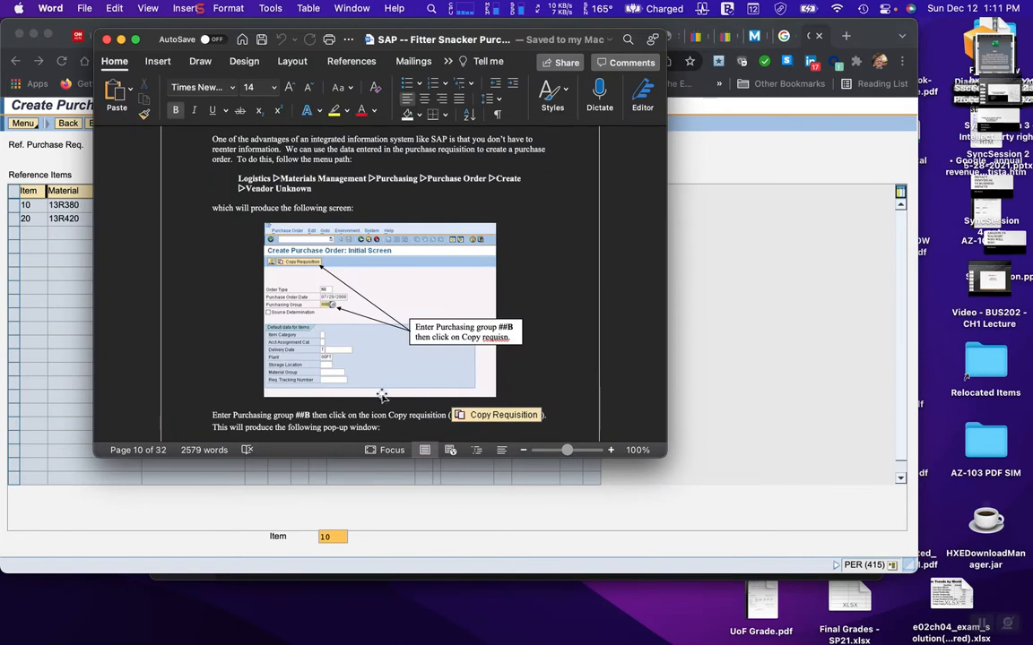
pyautogui.scroll(-3, 365, 353)
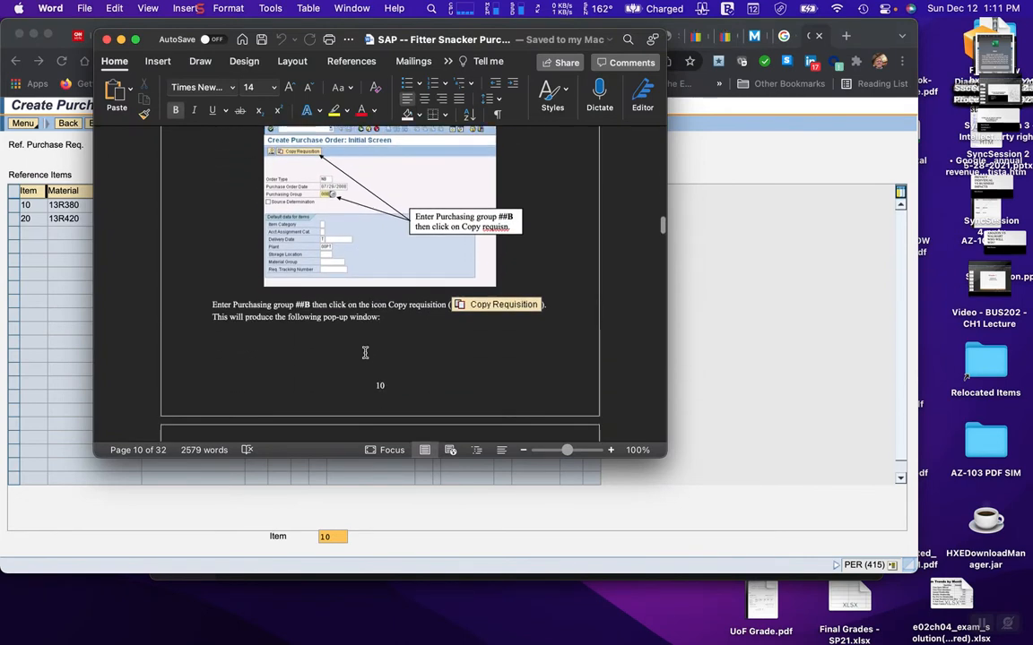
pyautogui.scroll(-9, 365, 353)
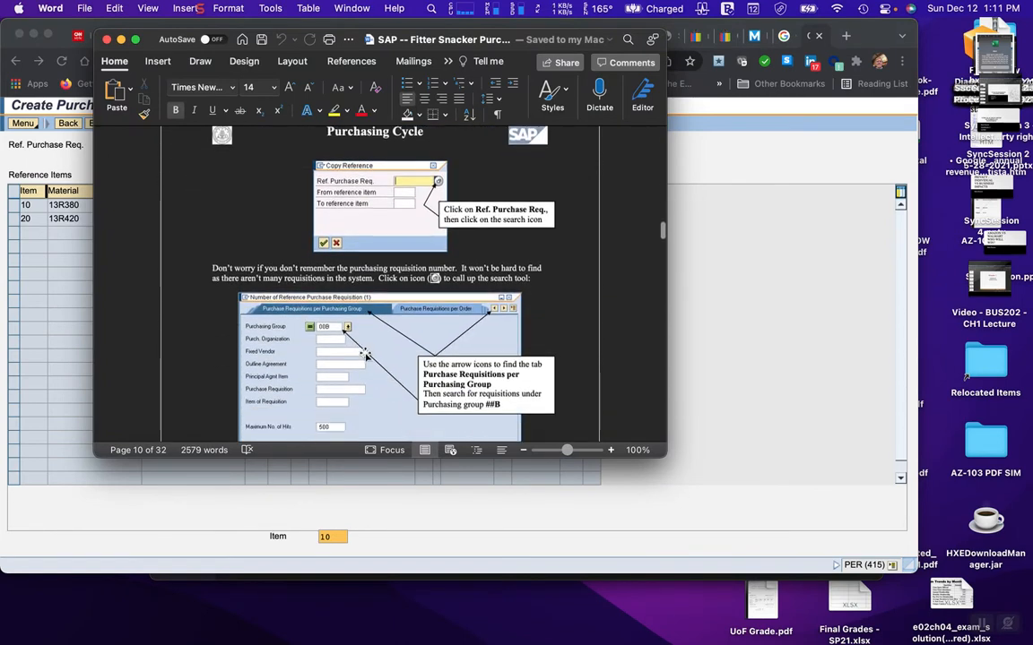
pyautogui.scroll(-15, 364, 353)
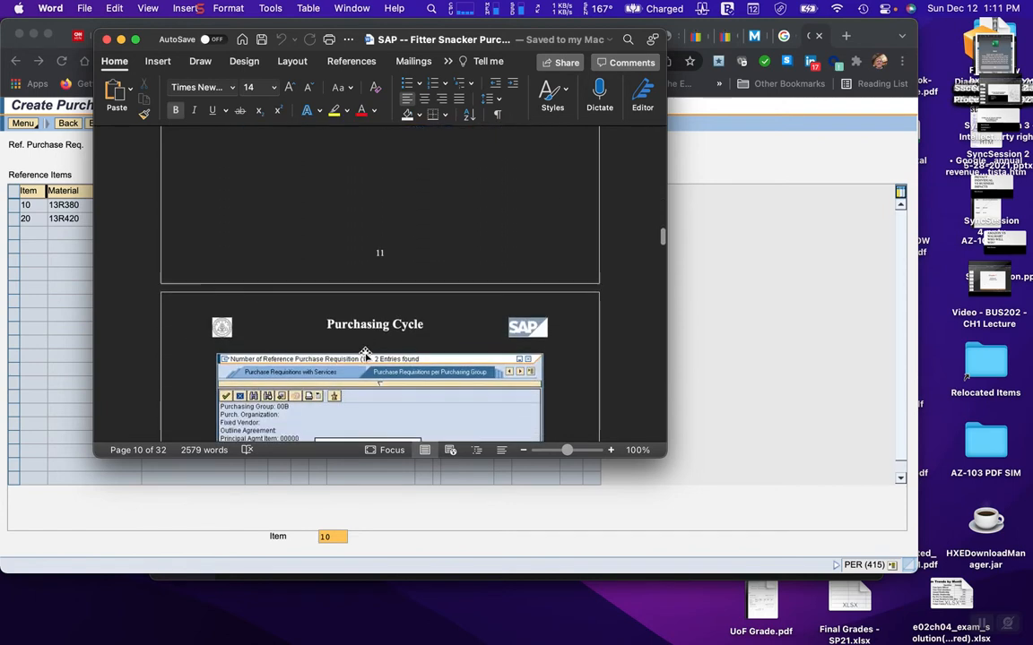
pyautogui.scroll(-3, 365, 352)
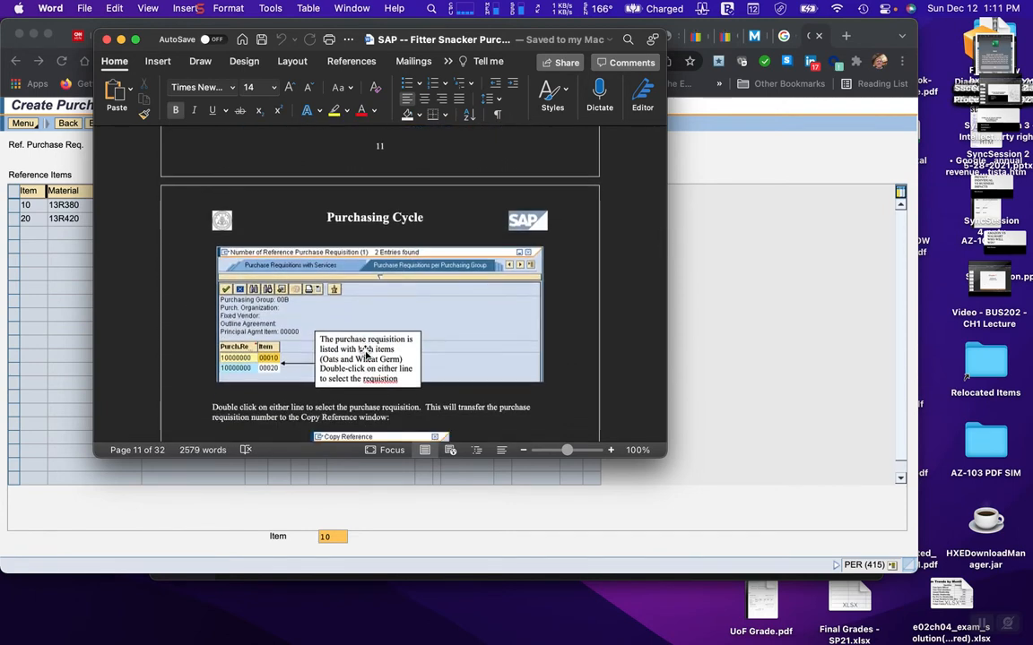
pyautogui.scroll(-2, 365, 355)
pyautogui.scroll(-3, 365, 351)
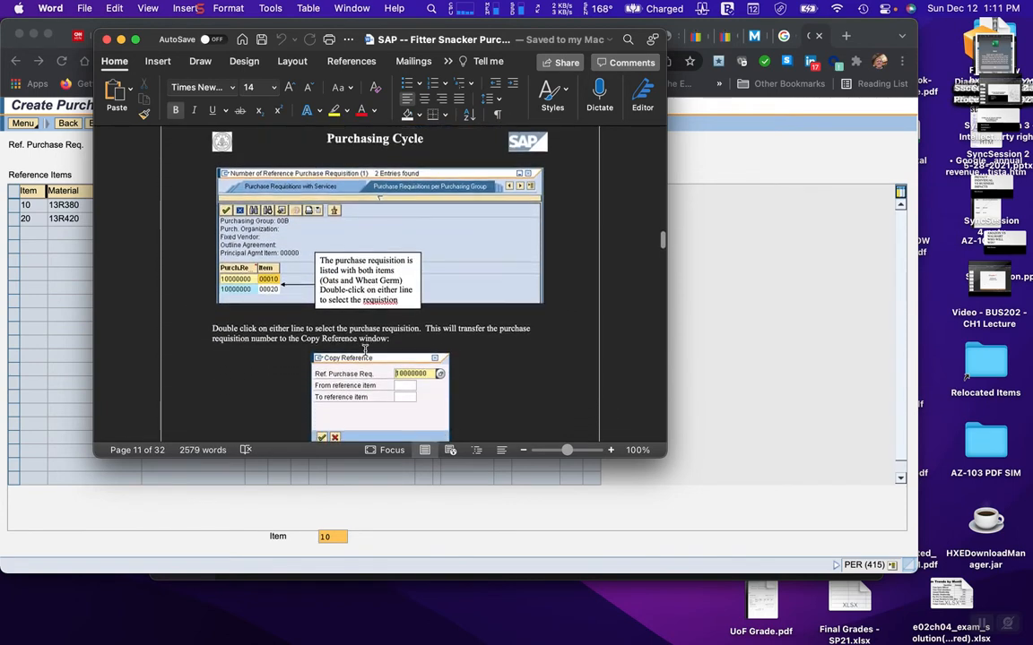
pyautogui.scroll(-6, 365, 352)
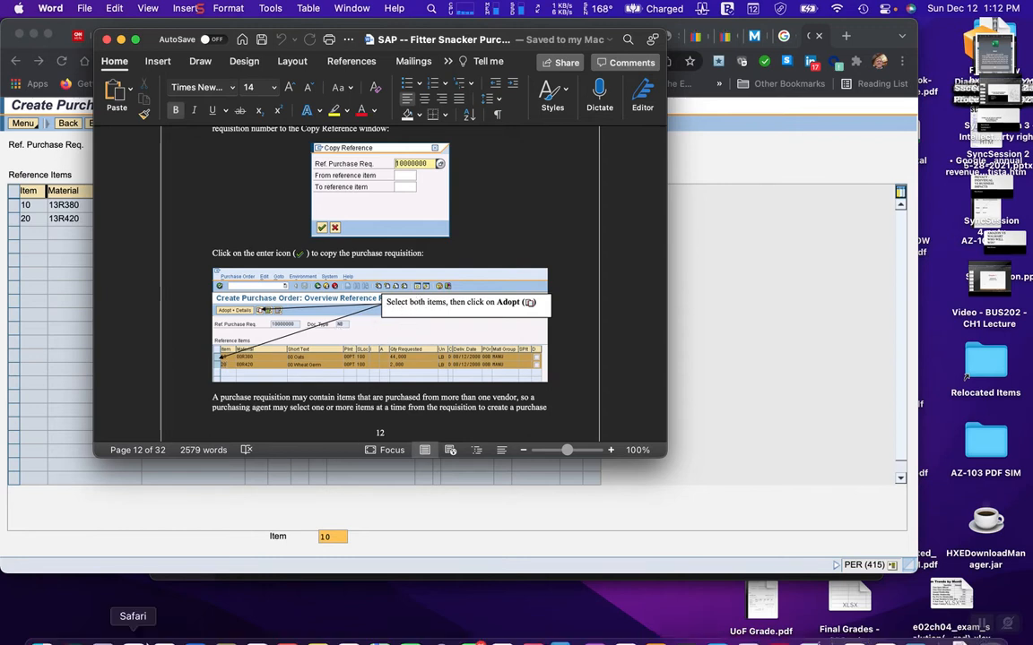
# Step: Return to SAP in Chrome and adopt both requisition items, 13 Oats and 13 Wheat Germ, into the purchase order
pyautogui.moveTo(133, 628)
pyautogui.click(164, 623)
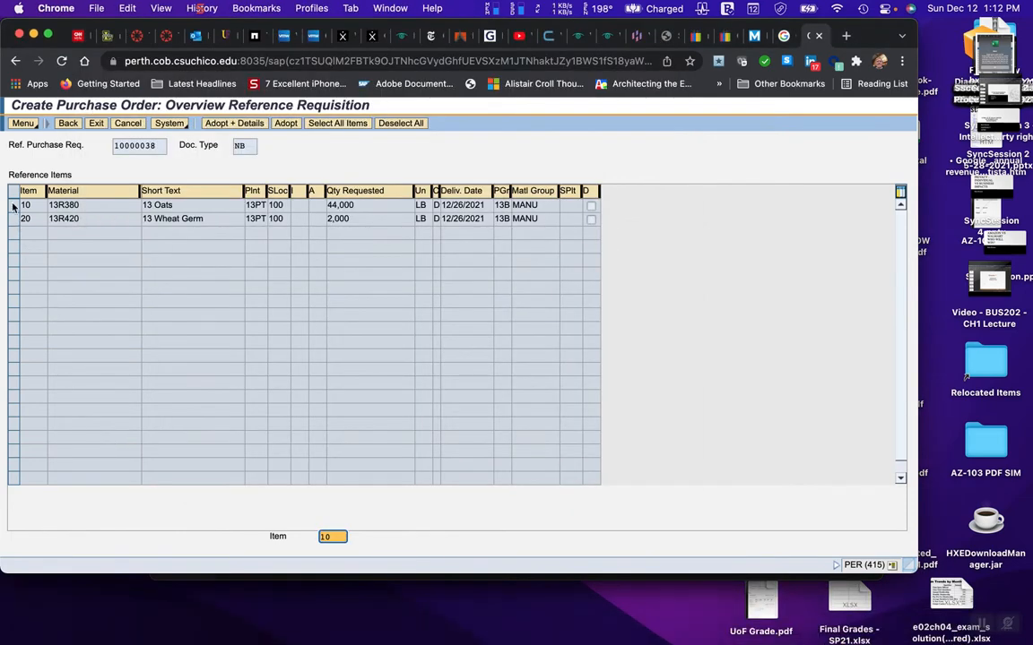
pyautogui.click(13, 205)
pyautogui.click(13, 220)
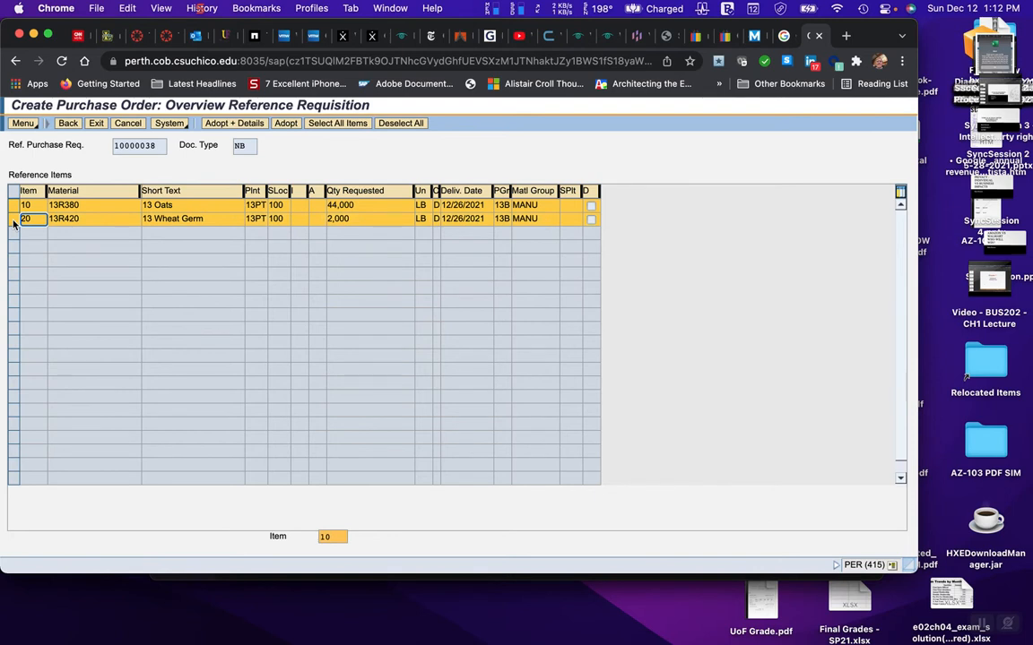
pyautogui.click(286, 124)
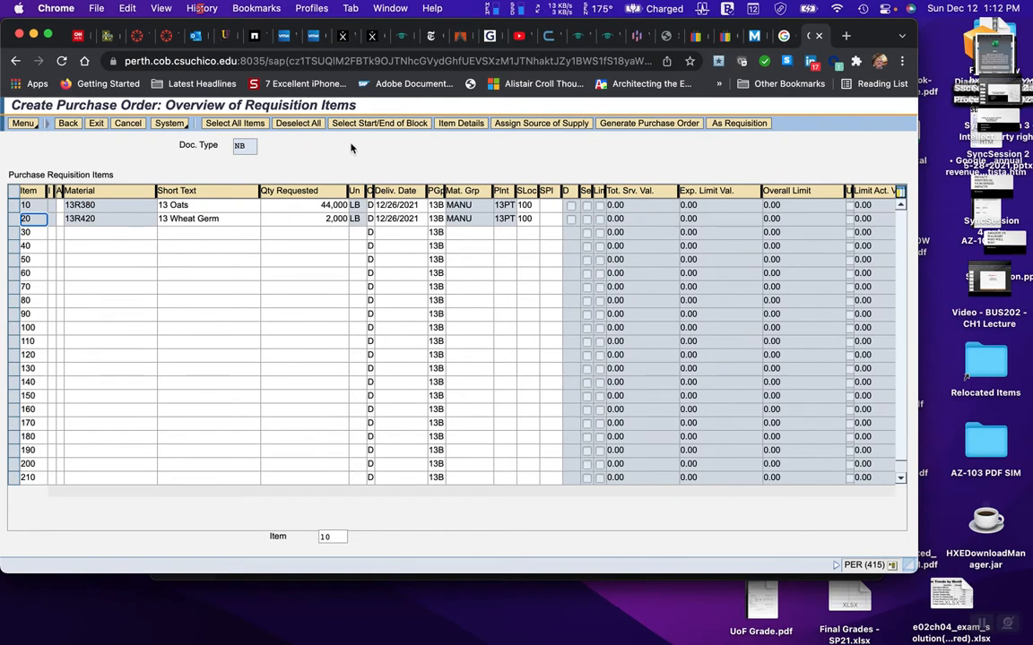
# Step: Switch to the Word instructions and read how to assign a source of supply to the adopted items
pyautogui.moveTo(625, 641)
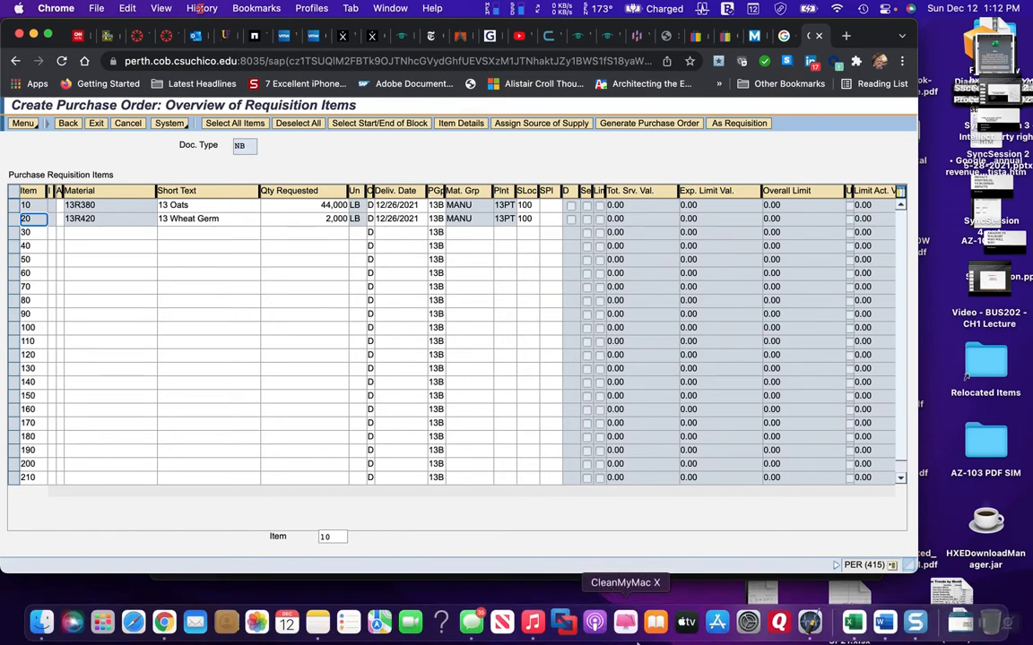
pyautogui.click(885, 624)
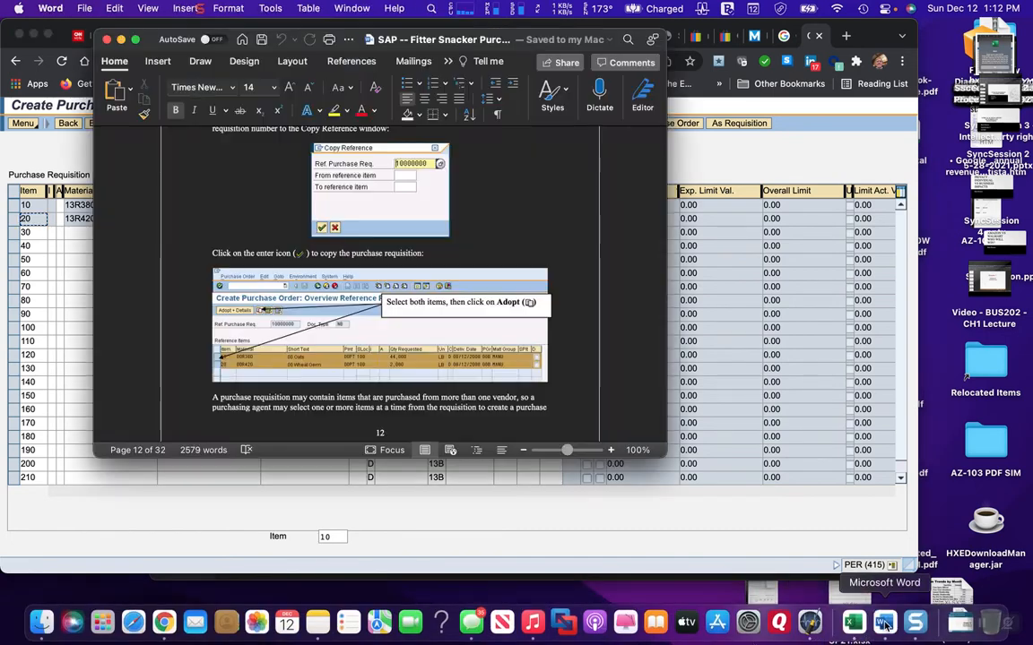
pyautogui.scroll(-5, 339, 395)
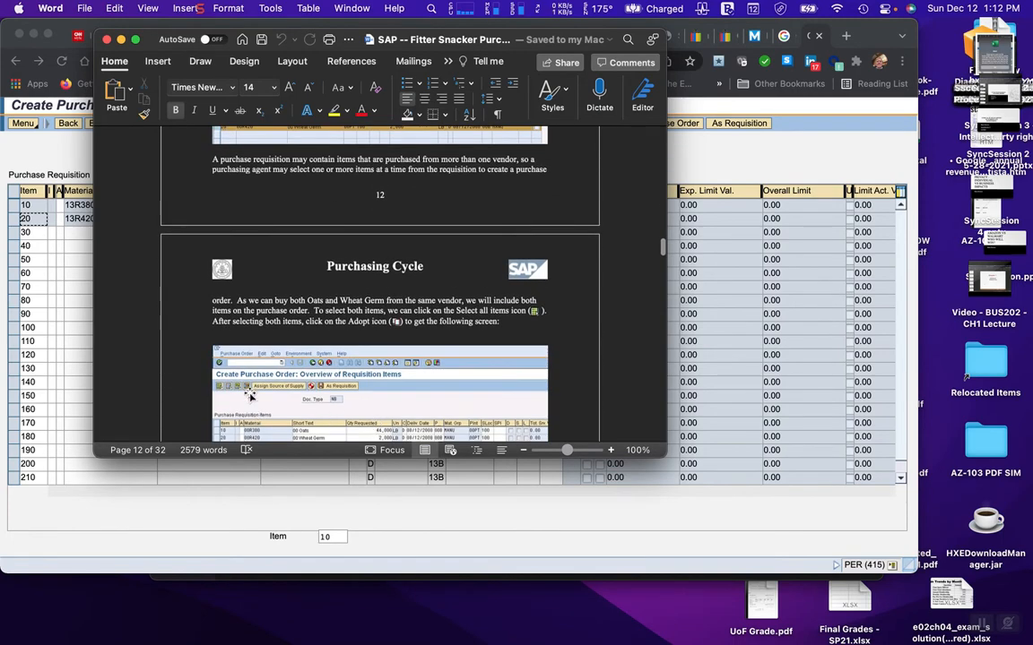
pyautogui.scroll(-2, 233, 376)
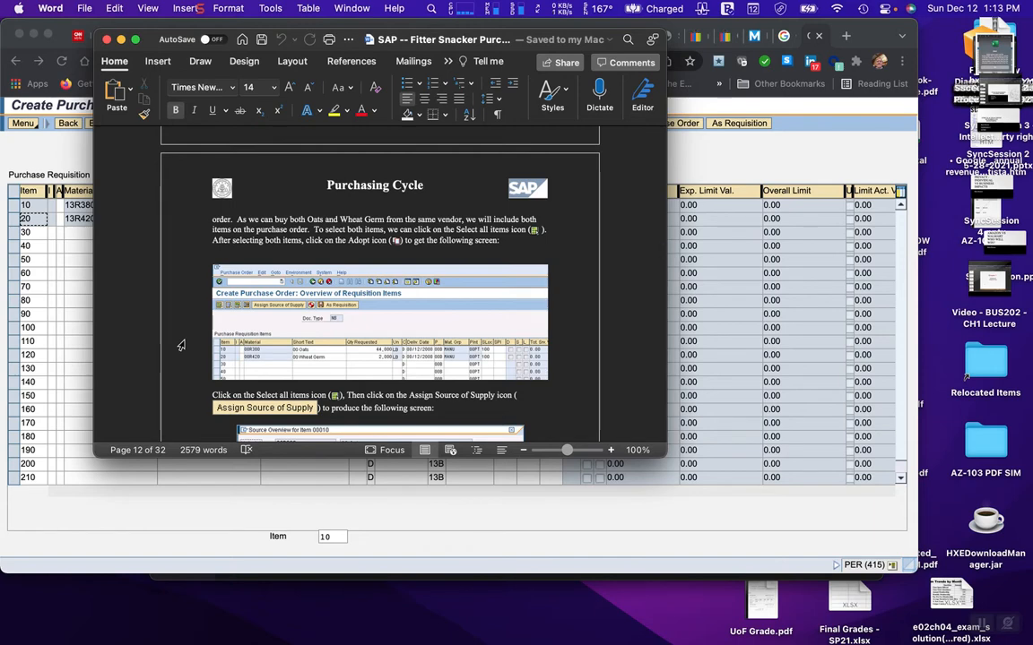
pyautogui.scroll(-1, 181, 345)
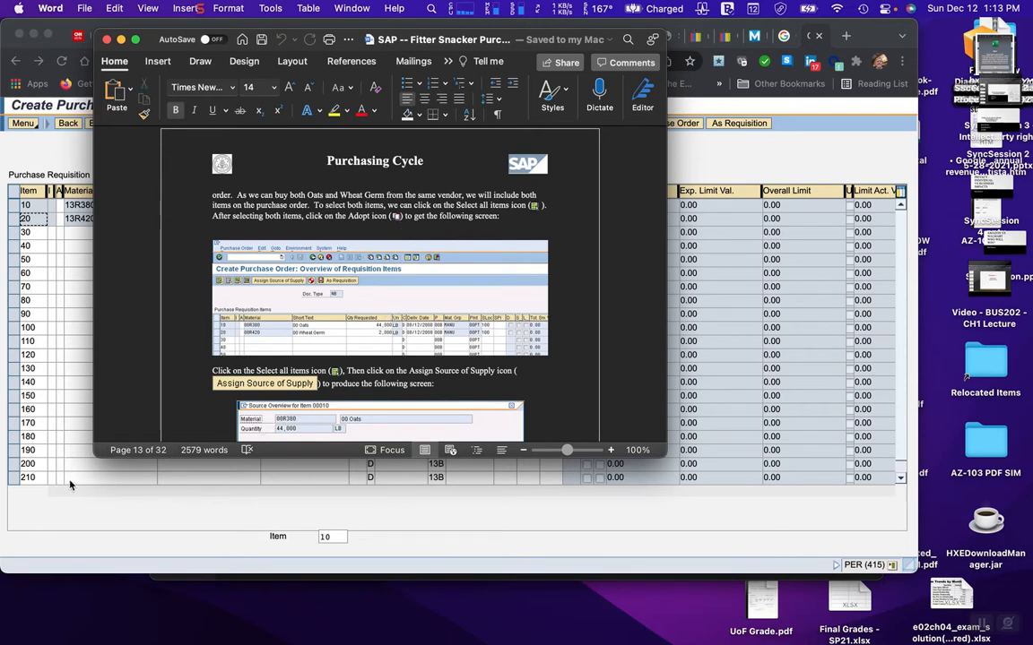
# Step: Return to SAP in Chrome and start assigning a source of supply for both the oats and wheat germ items
pyautogui.click(80, 501)
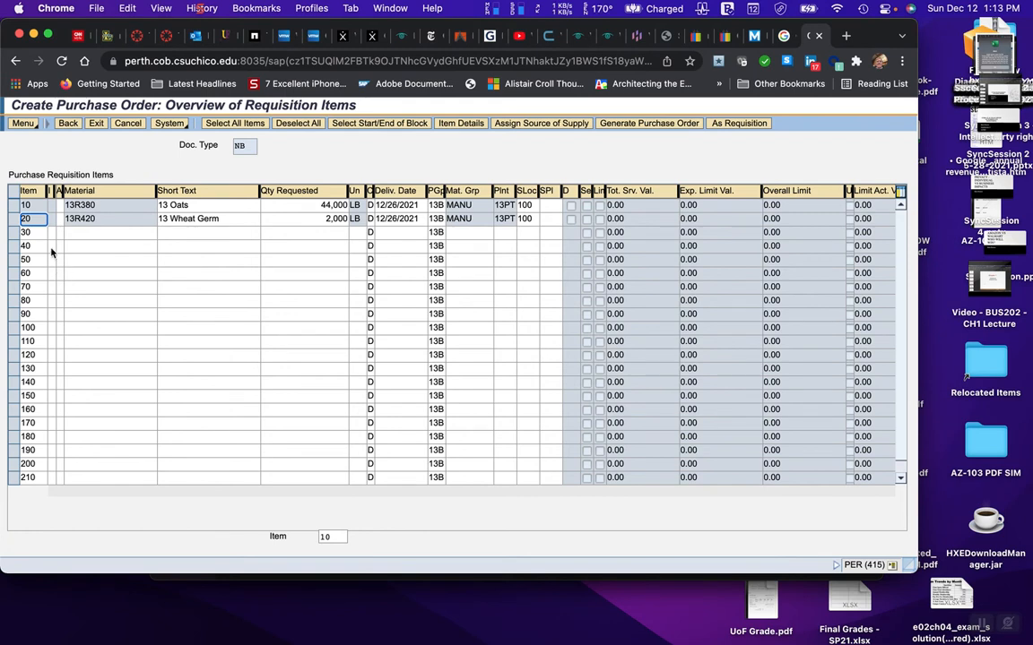
pyautogui.click(12, 207)
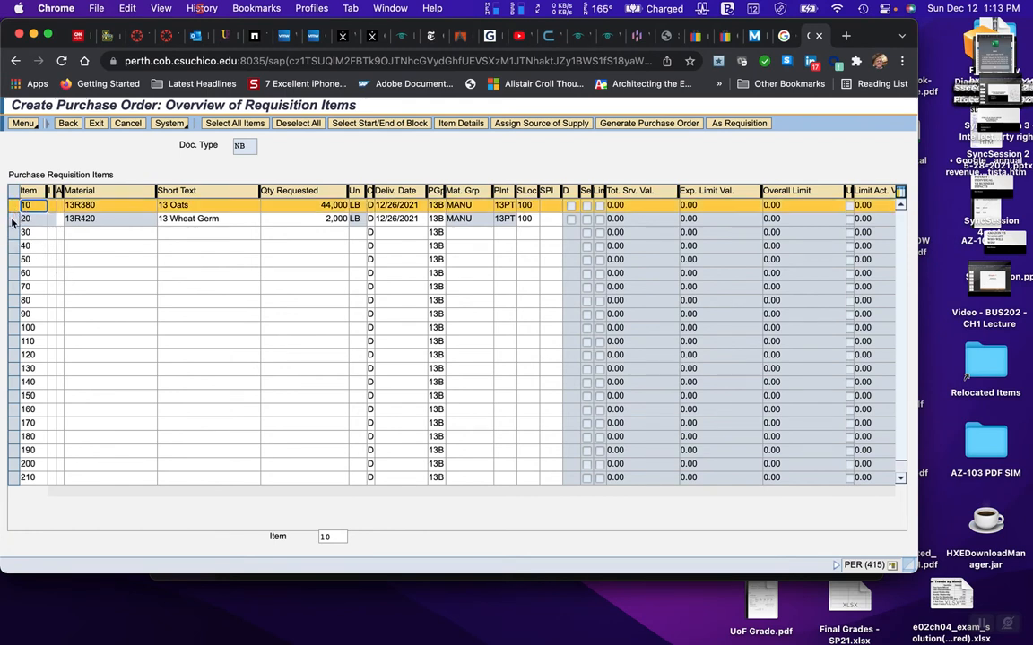
pyautogui.click(12, 221)
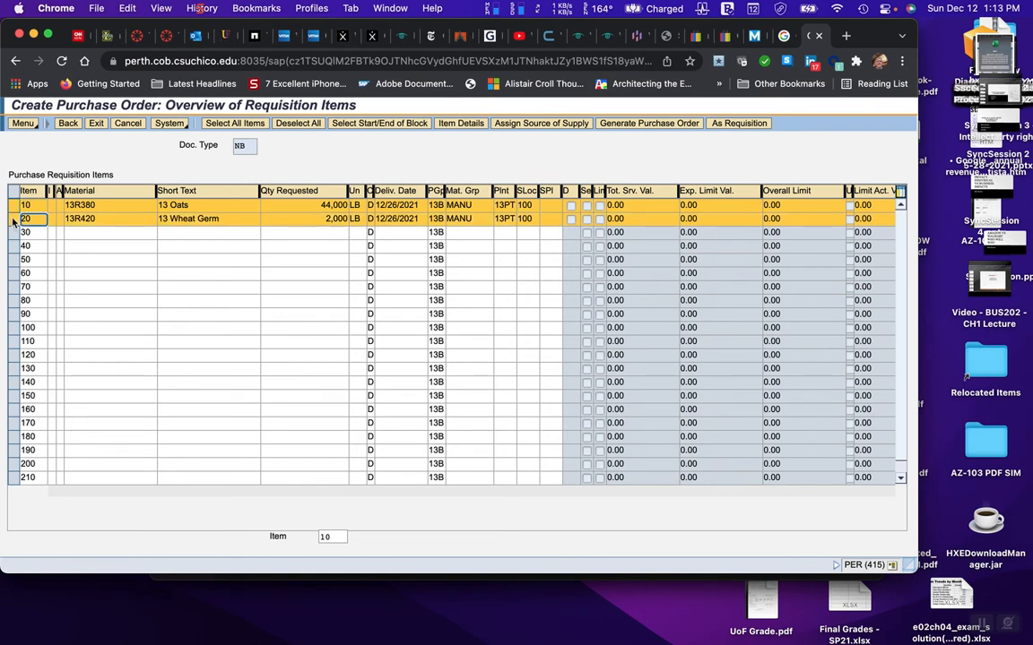
pyautogui.click(529, 126)
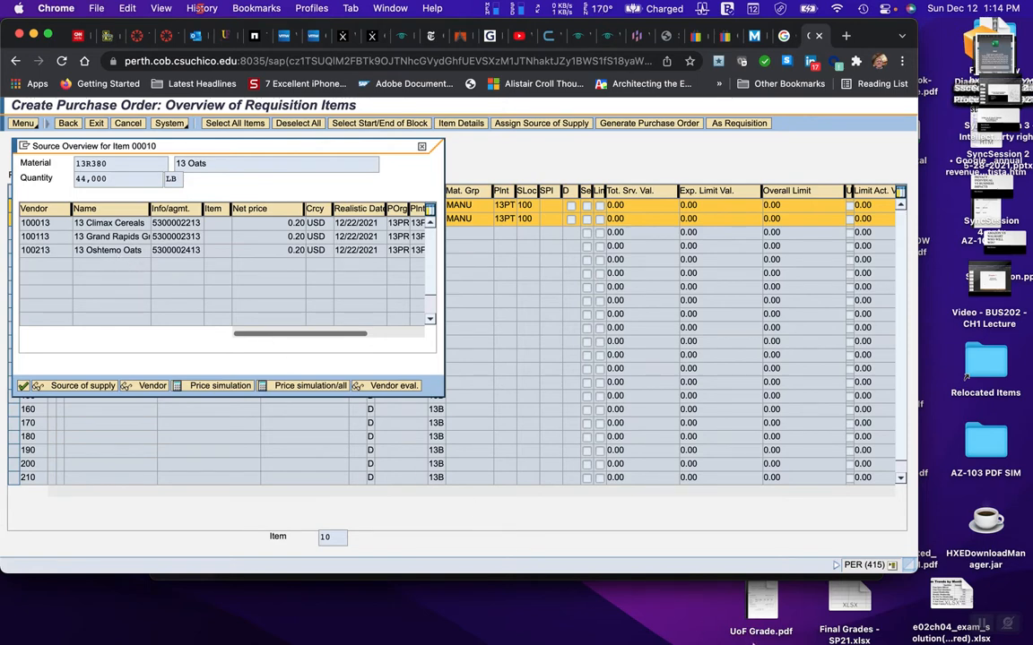
pyautogui.moveTo(790, 640)
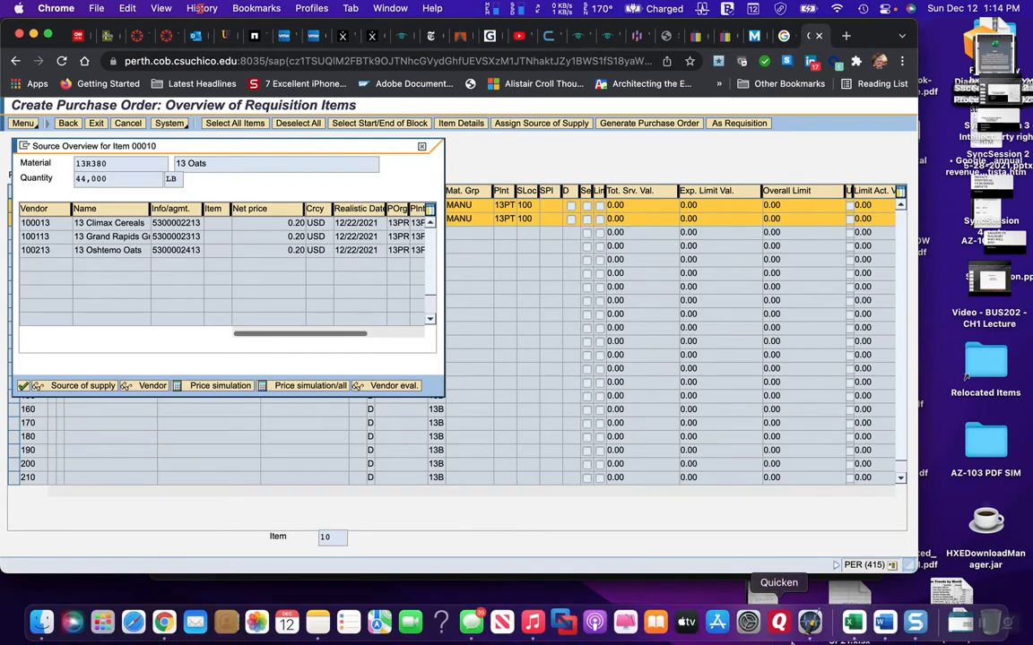
# Step: Switch to the Word instructions and read how to choose the vendor for the oats in the source overview
pyautogui.click(883, 621)
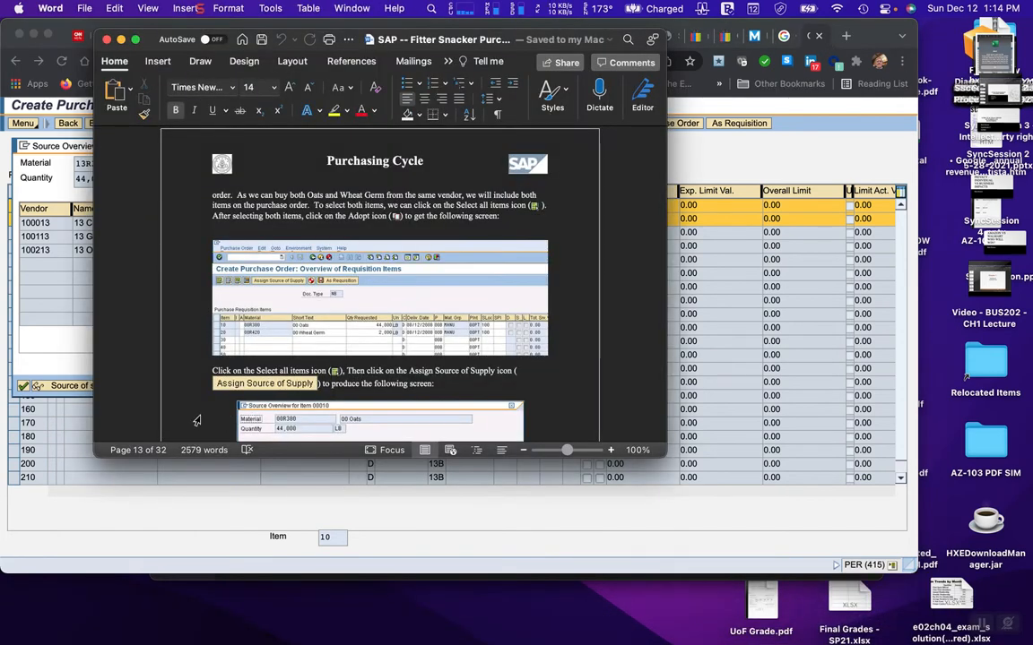
pyautogui.scroll(-5, 197, 422)
pyautogui.scroll(-2, 177, 377)
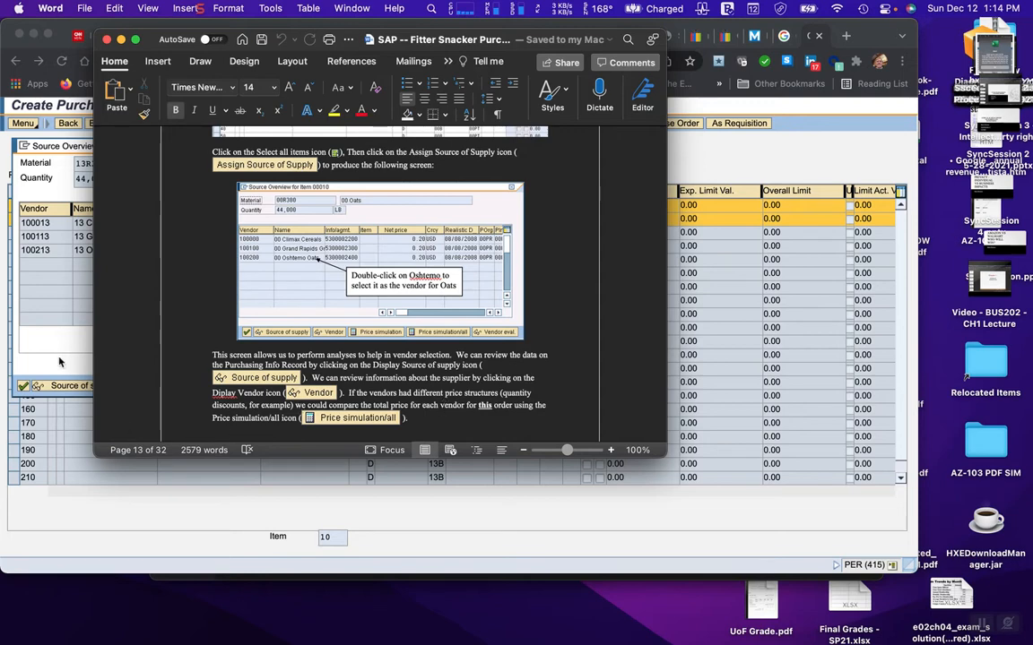
# Step: Return to SAP in Chrome and assign 13 Oshtemo Oats as the vendor for both the oats and wheat germ items
pyautogui.click(56, 328)
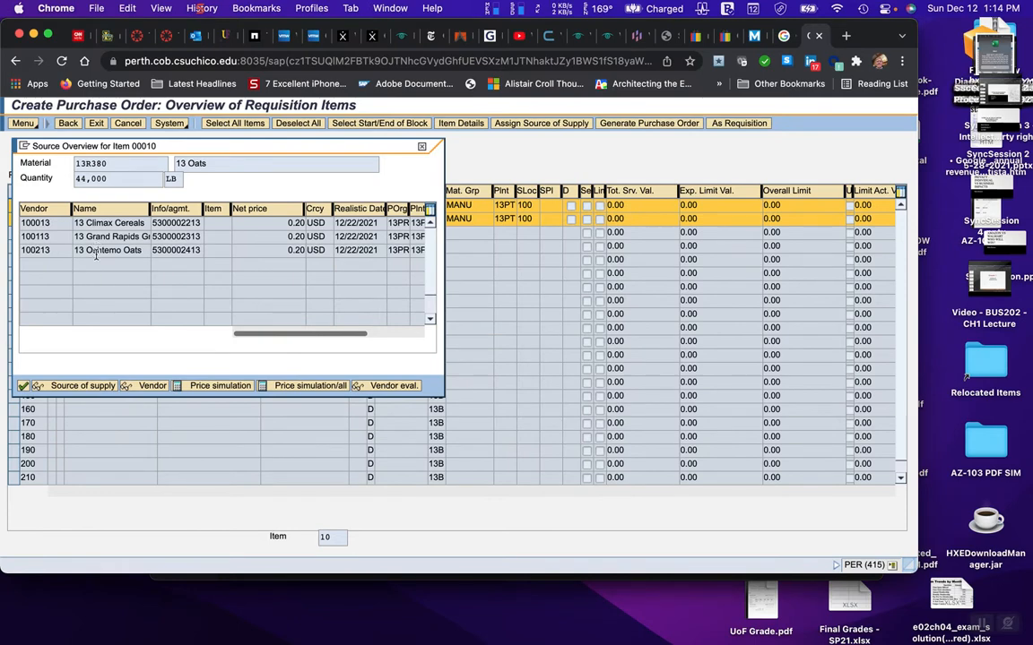
pyautogui.click(96, 253)
pyautogui.click(23, 386)
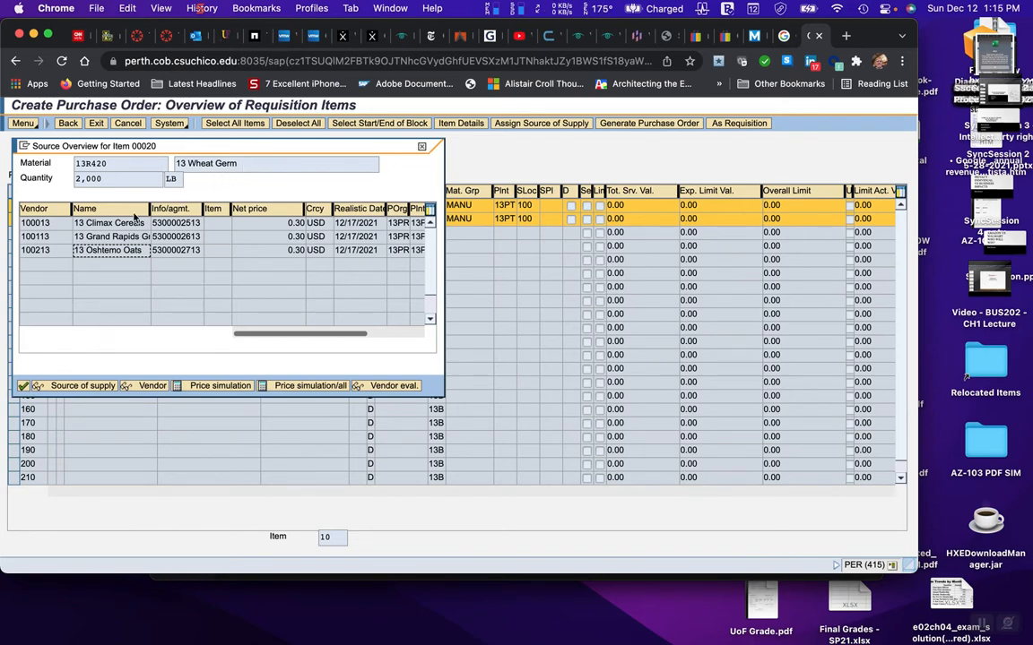
pyautogui.click(24, 387)
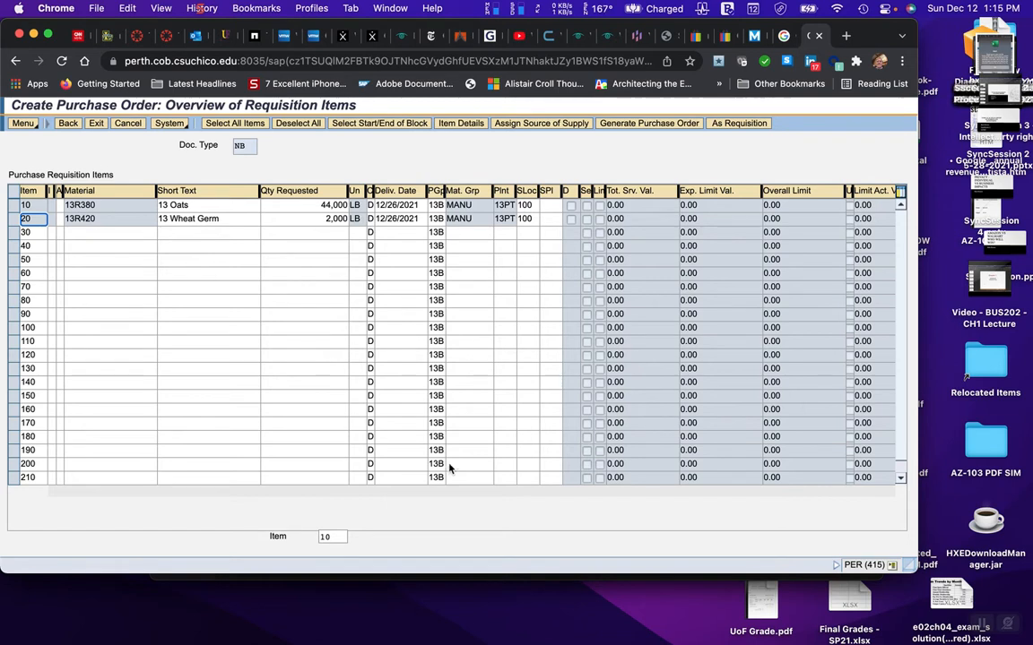
# Step: Switch to the Word instructions and read how to generate the purchase order once the wheat germ vendor is assigned
pyautogui.moveTo(654, 630)
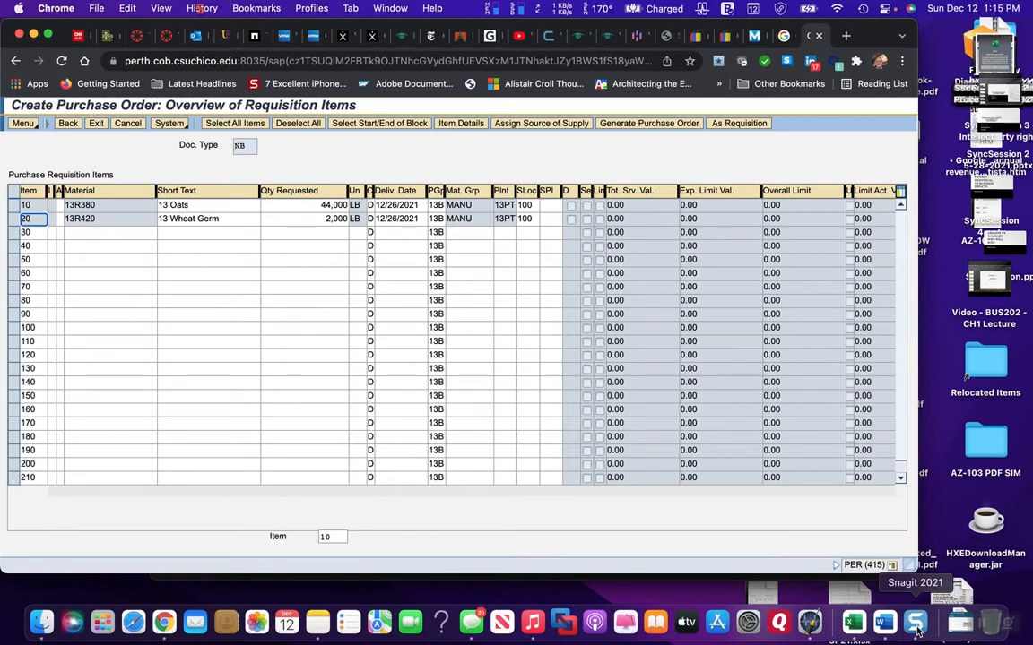
pyautogui.click(884, 622)
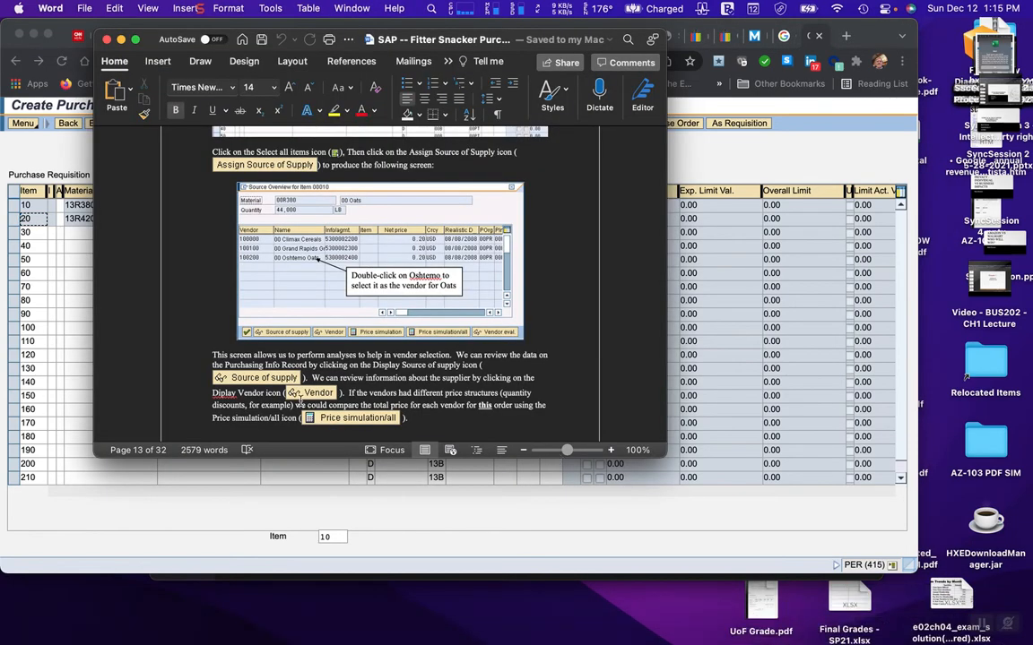
pyautogui.scroll(-3, 174, 377)
pyautogui.scroll(-3, 187, 409)
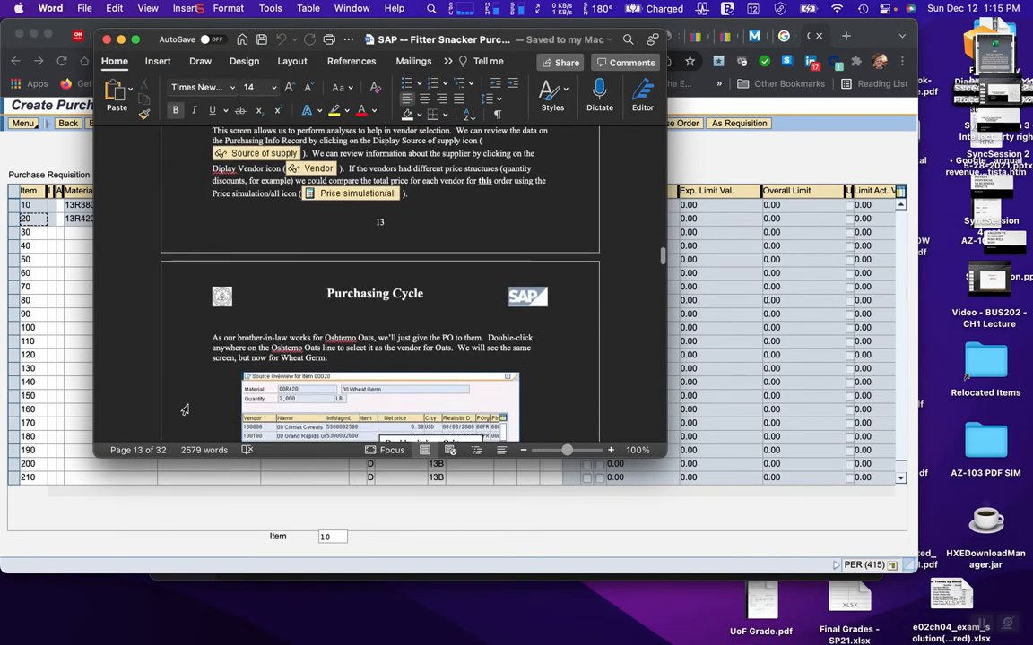
pyautogui.scroll(-3, 184, 410)
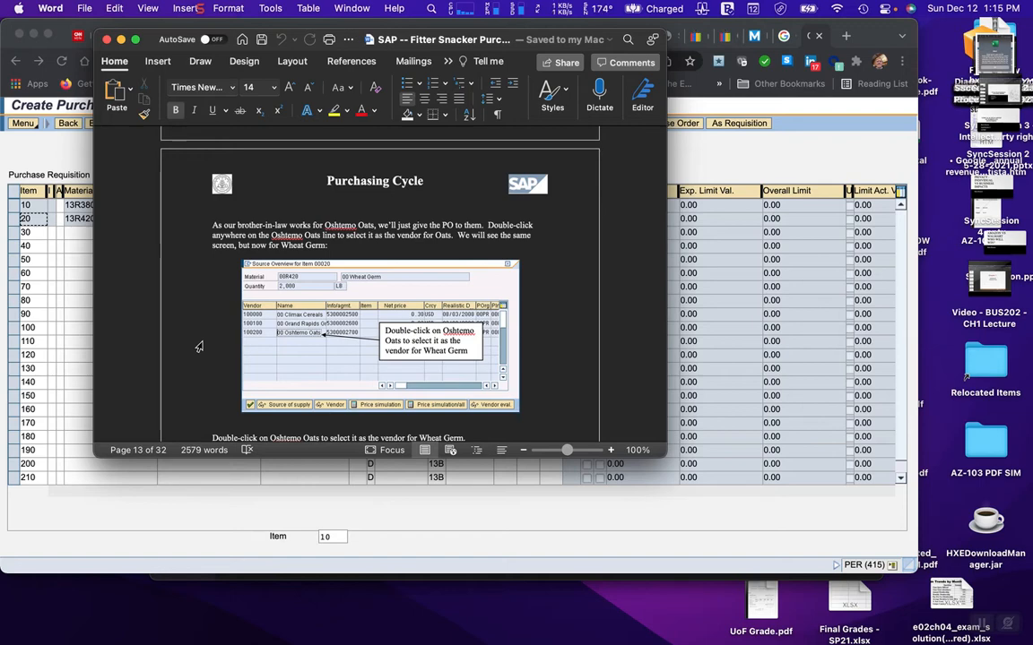
pyautogui.scroll(-5, 199, 347)
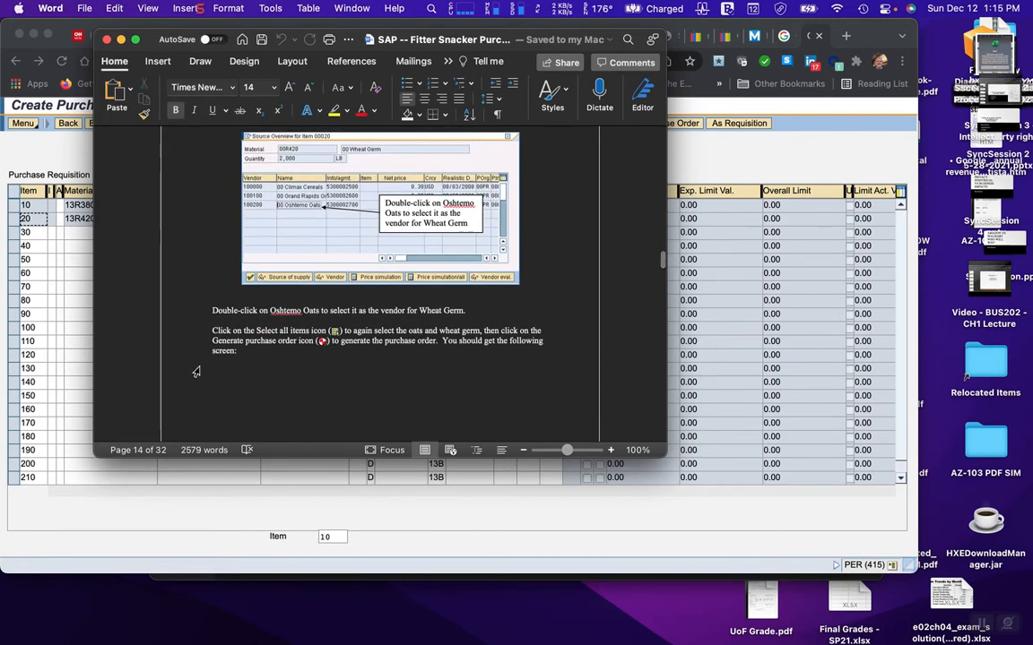
pyautogui.scroll(-1, 197, 371)
pyautogui.scroll(-2, 196, 371)
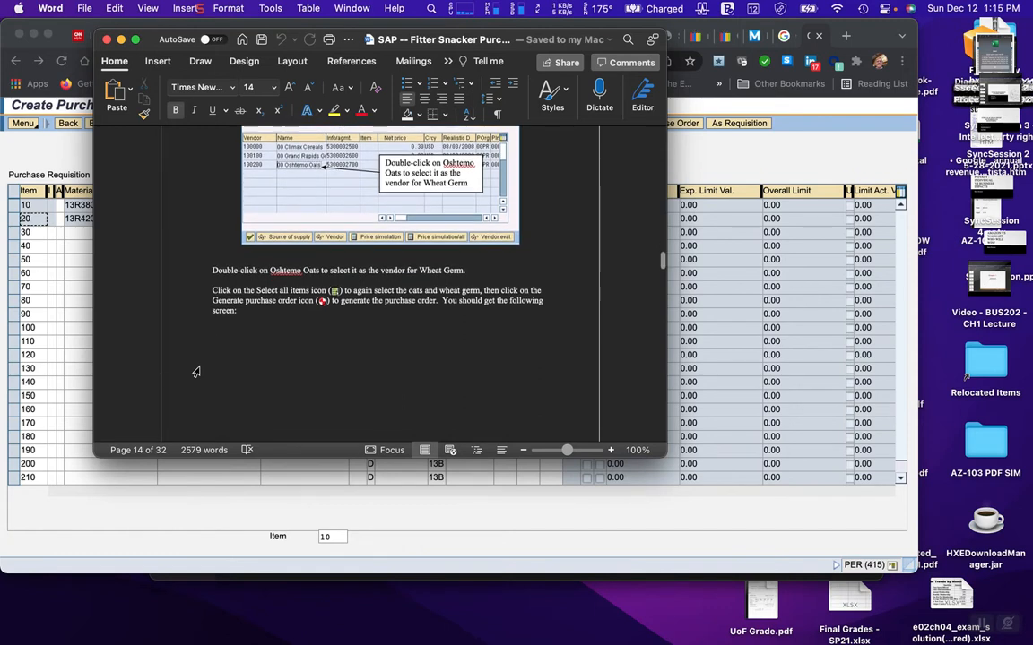
pyautogui.scroll(-3, 197, 371)
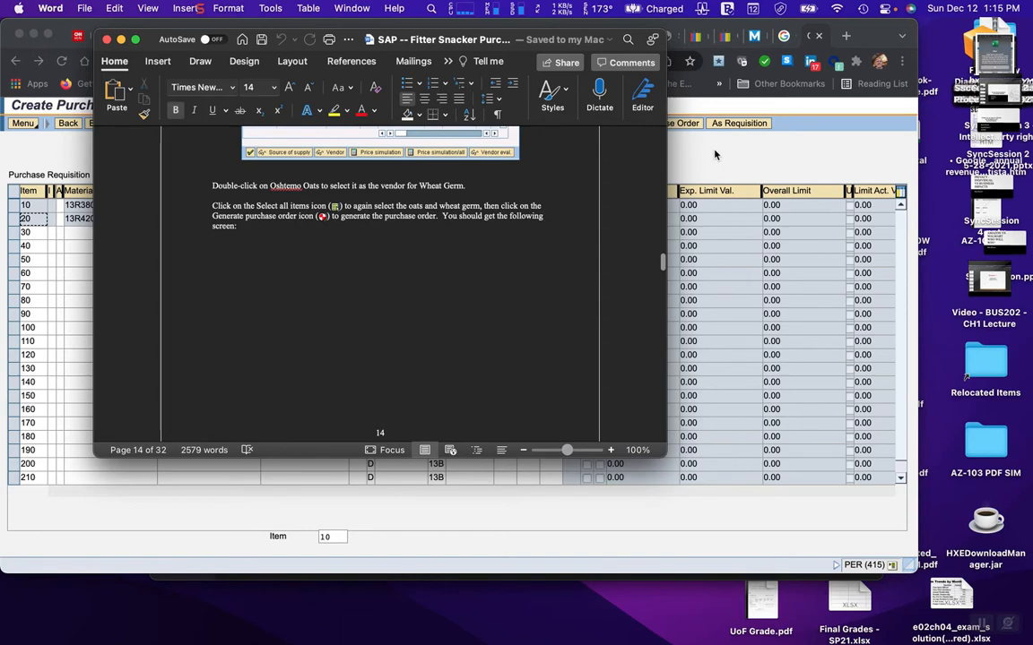
# Step: Return to SAP in Chrome, generate the purchase order from both the oats and wheat germ items, and widen the document overview
pyautogui.click(726, 167)
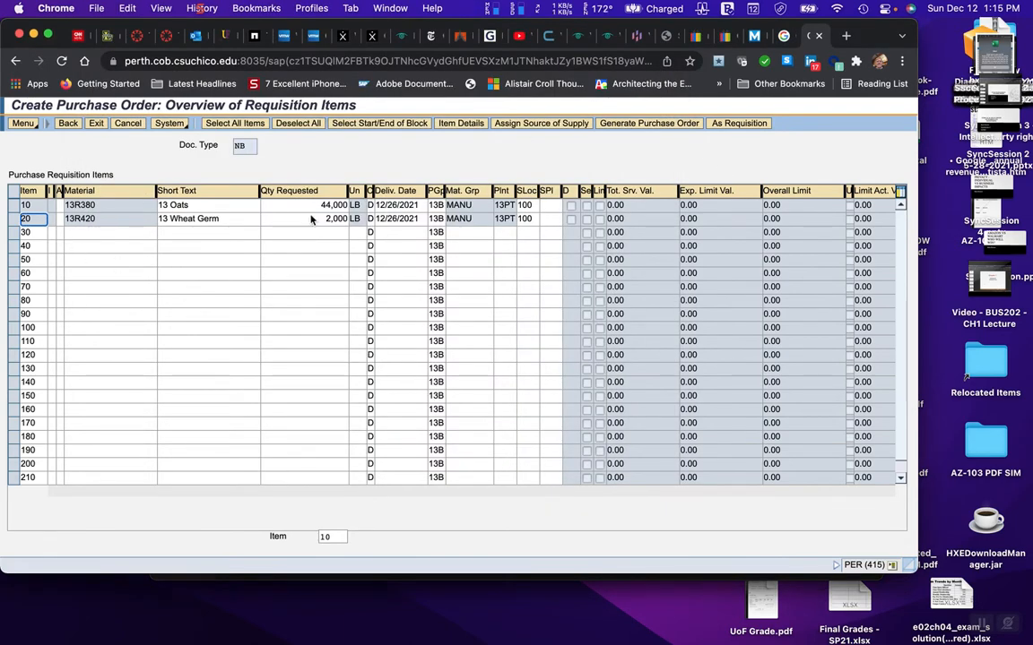
pyautogui.click(640, 127)
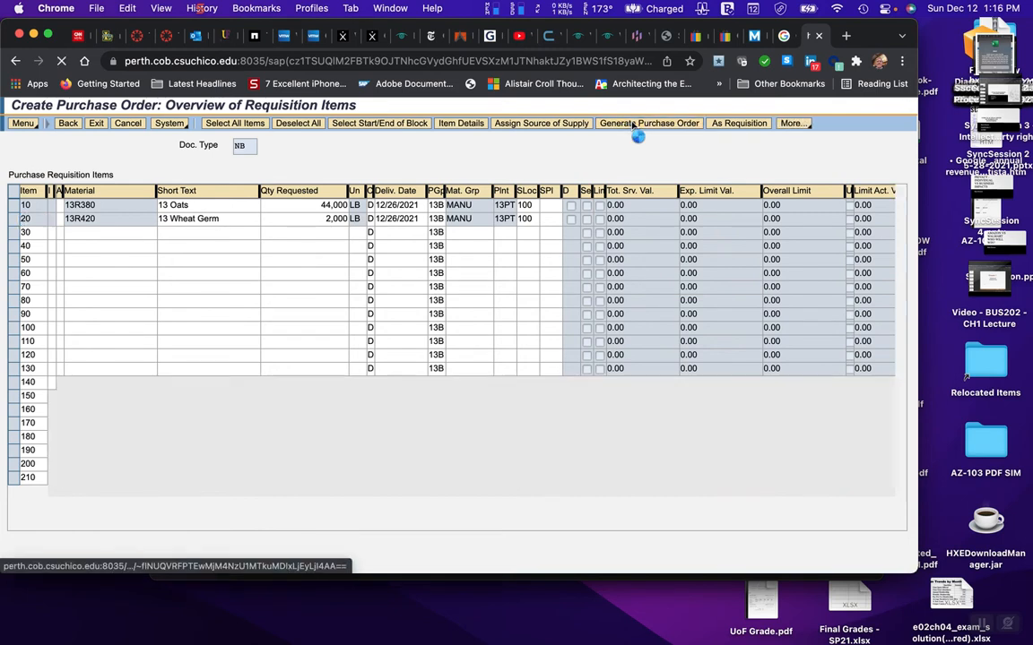
pyautogui.click(13, 204)
pyautogui.click(11, 221)
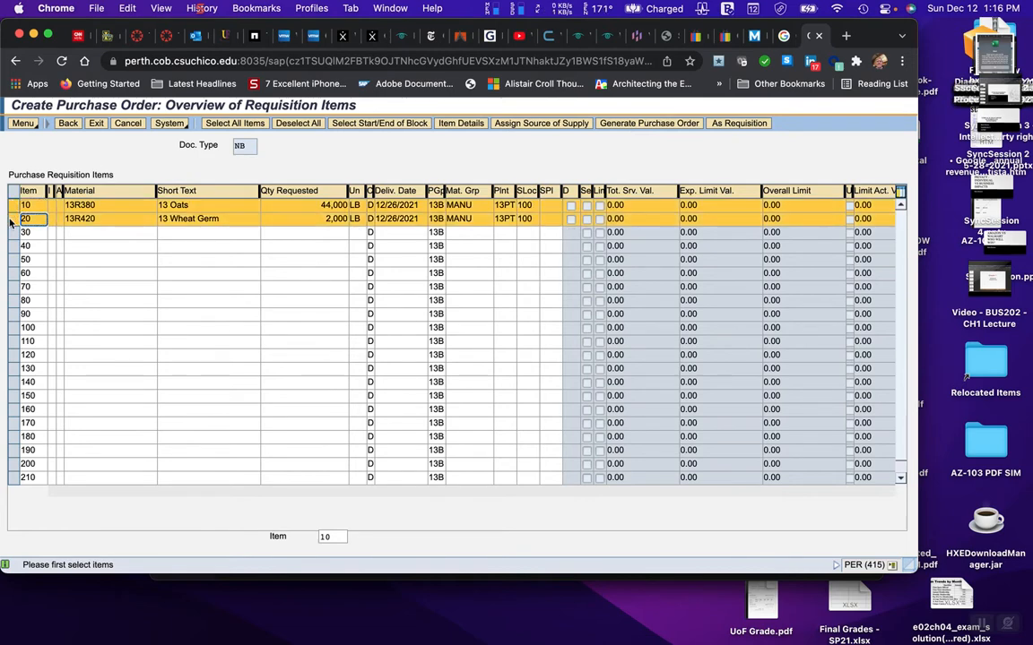
pyautogui.click(627, 125)
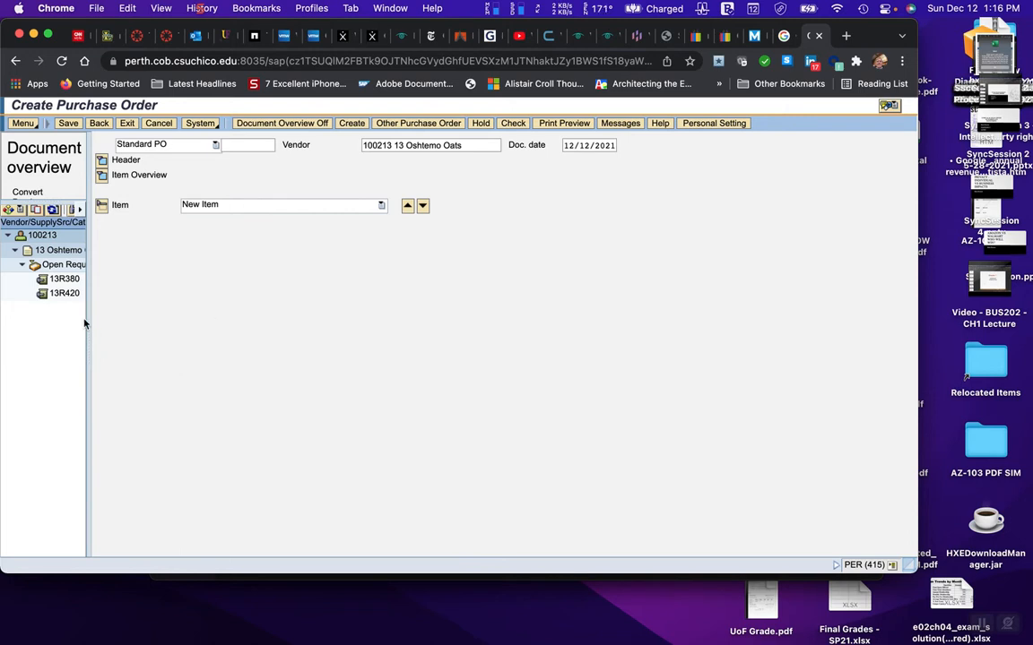
pyautogui.moveTo(87, 315); pyautogui.dragTo(132, 326)
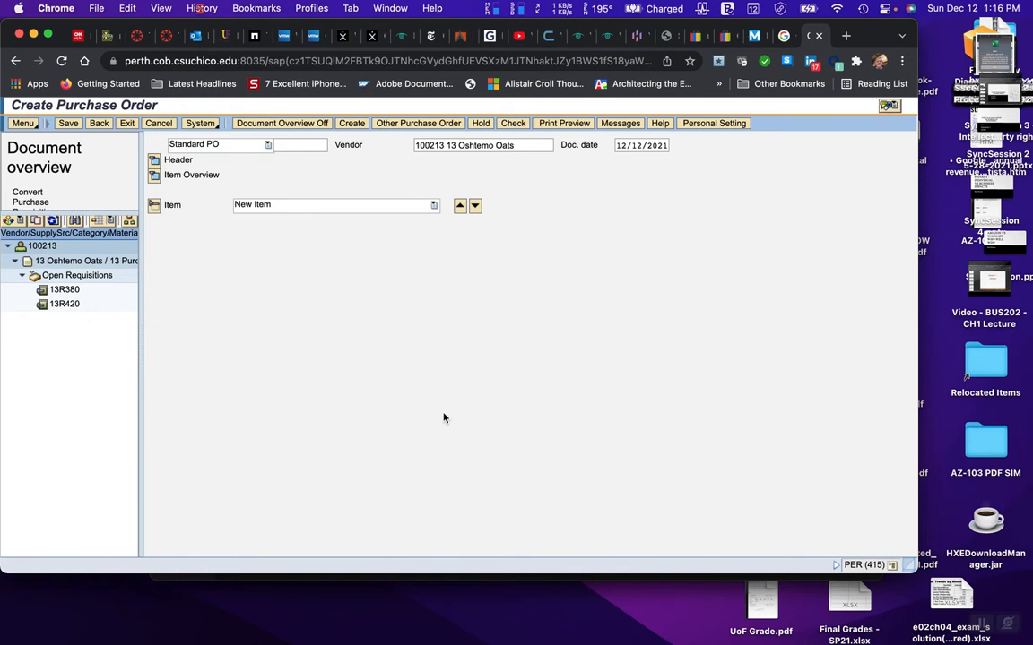
# Step: Switch to the Word instructions, read how to adopt the open requisitions into the purchase order, and minimize the document
pyautogui.moveTo(656, 632)
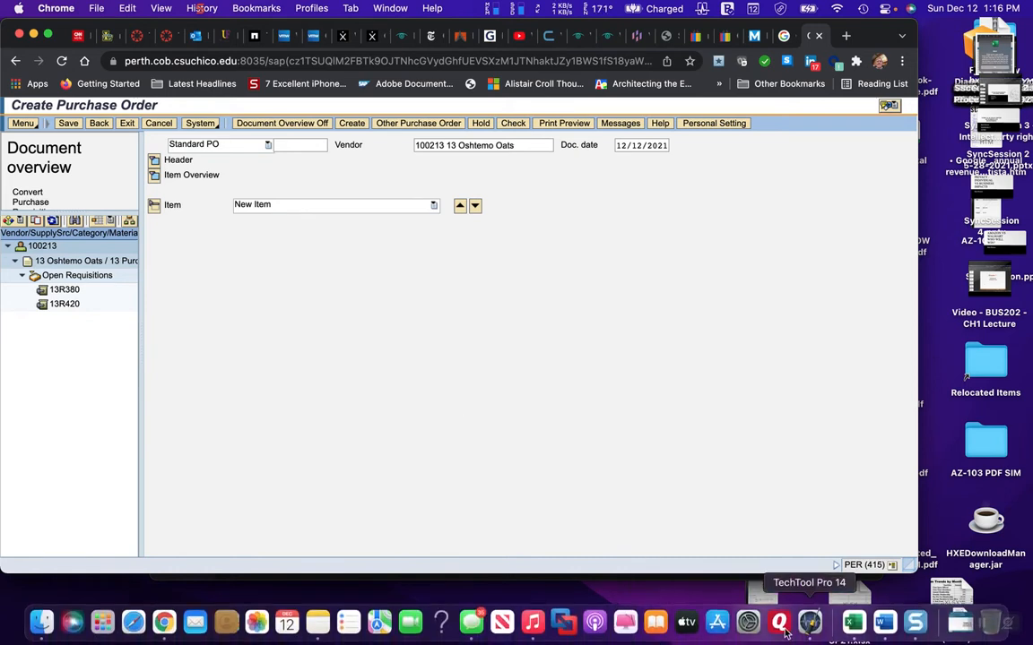
pyautogui.click(884, 625)
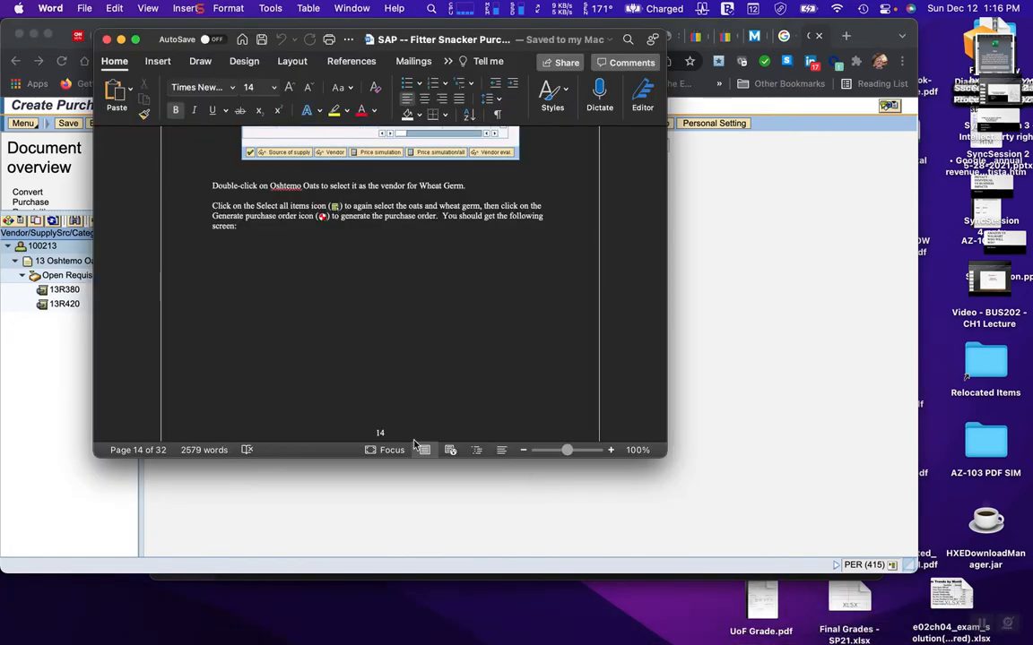
pyautogui.scroll(-5, 359, 368)
pyautogui.scroll(-4, 363, 370)
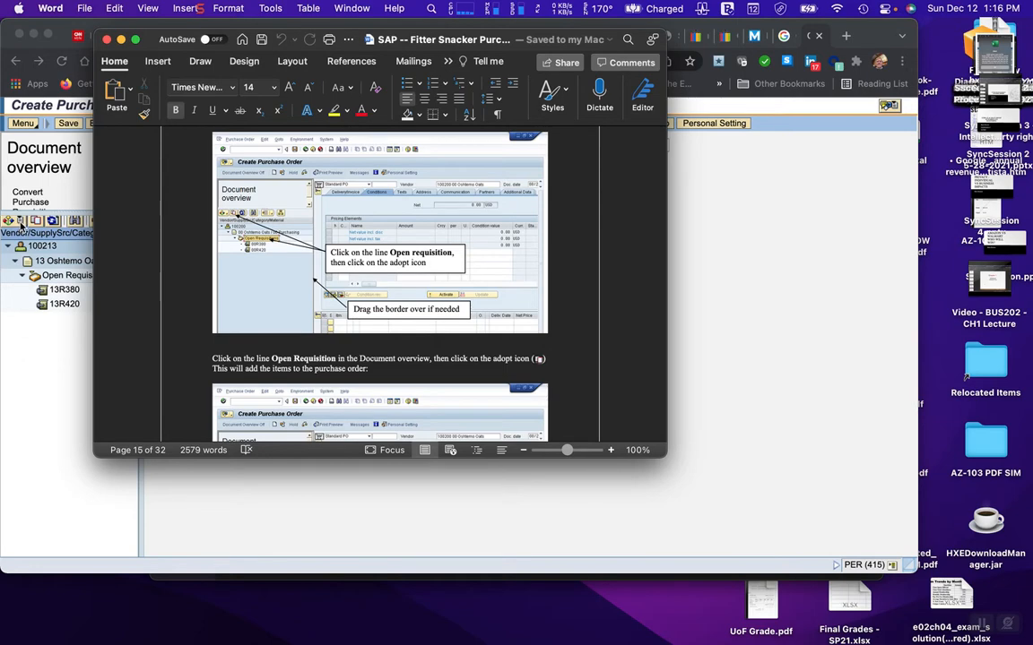
pyautogui.click(121, 40)
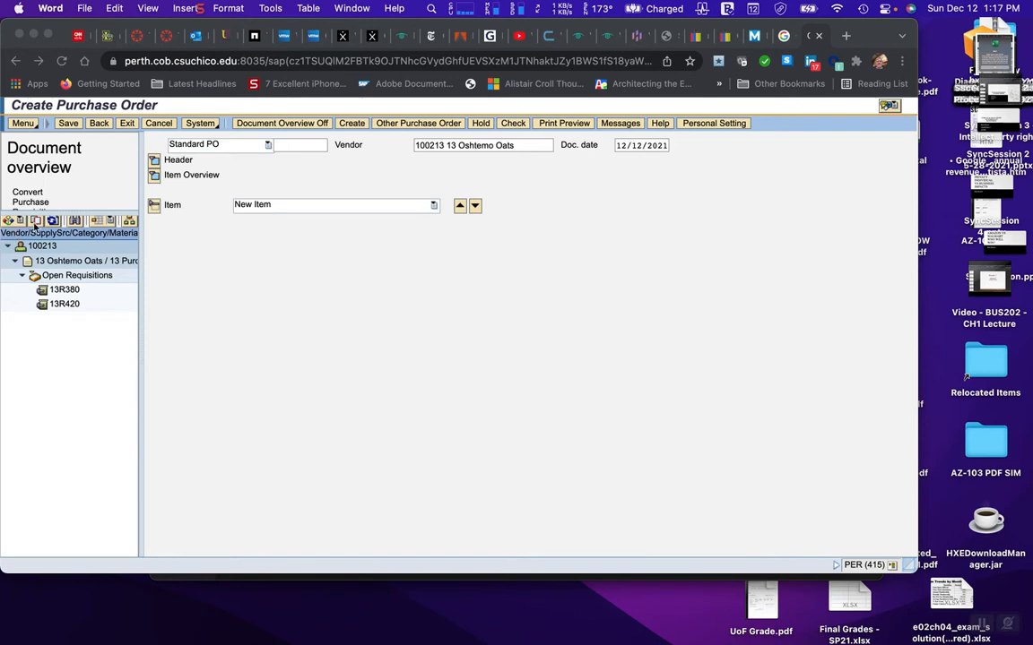
# Step: Adopt the Open Requisitions from the document overview into the purchase order in SAP
pyautogui.click(86, 279)
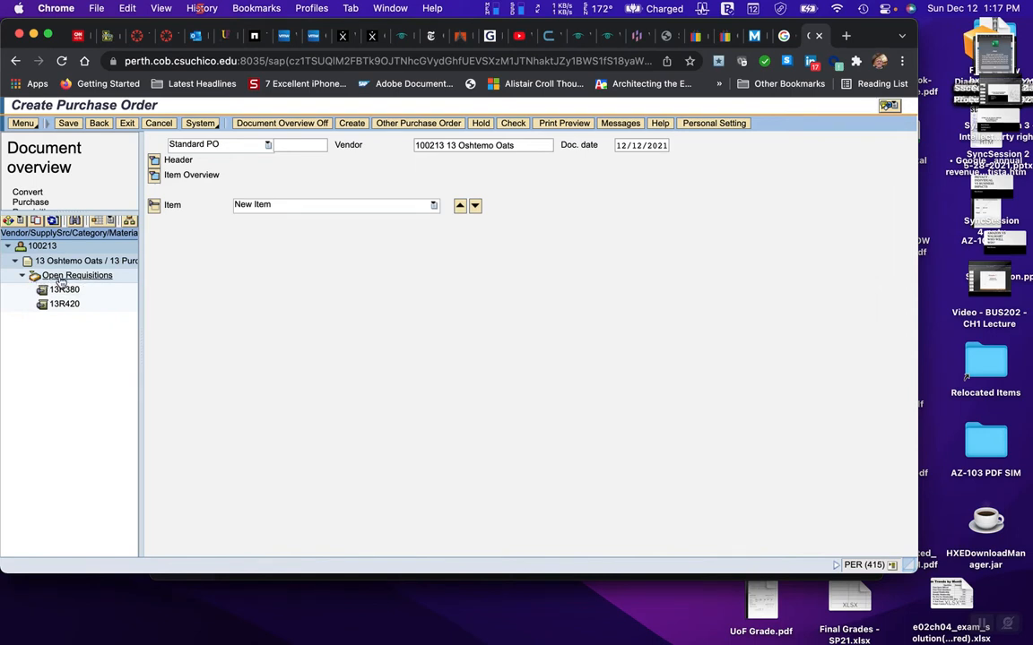
pyautogui.click(32, 277)
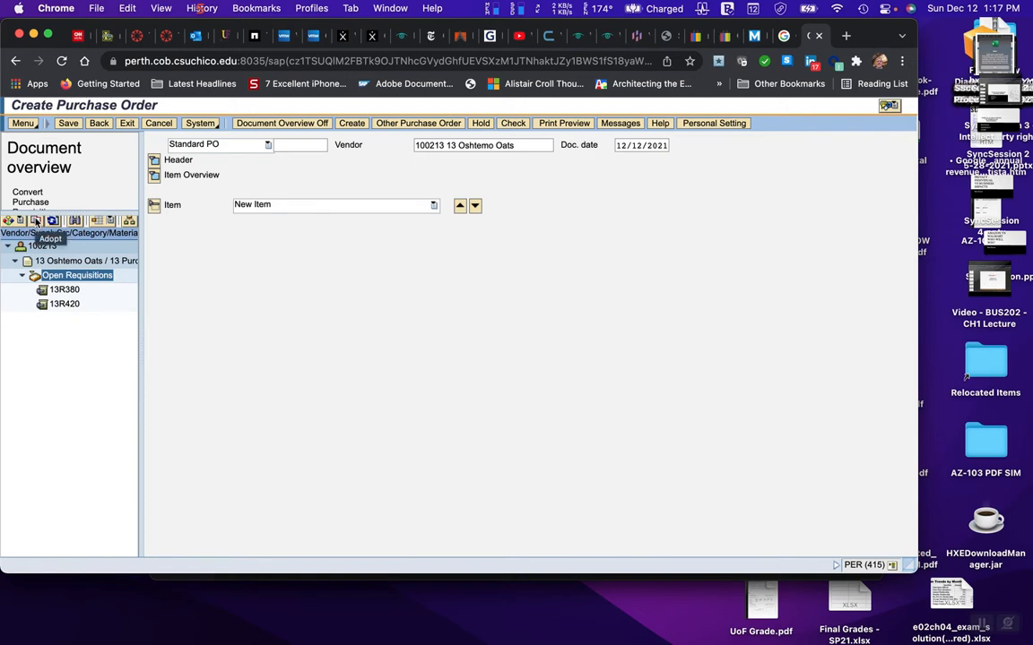
pyautogui.click(35, 221)
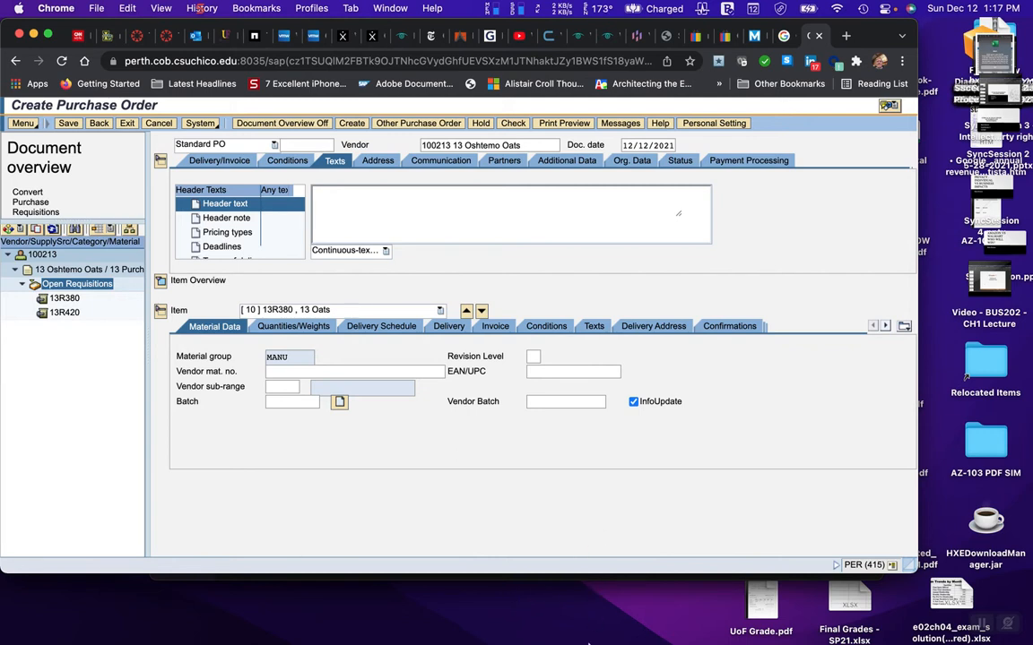
# Step: Switch to the Word instructions and read how to expand the header data of the purchase order with its adopted items
pyautogui.moveTo(603, 640)
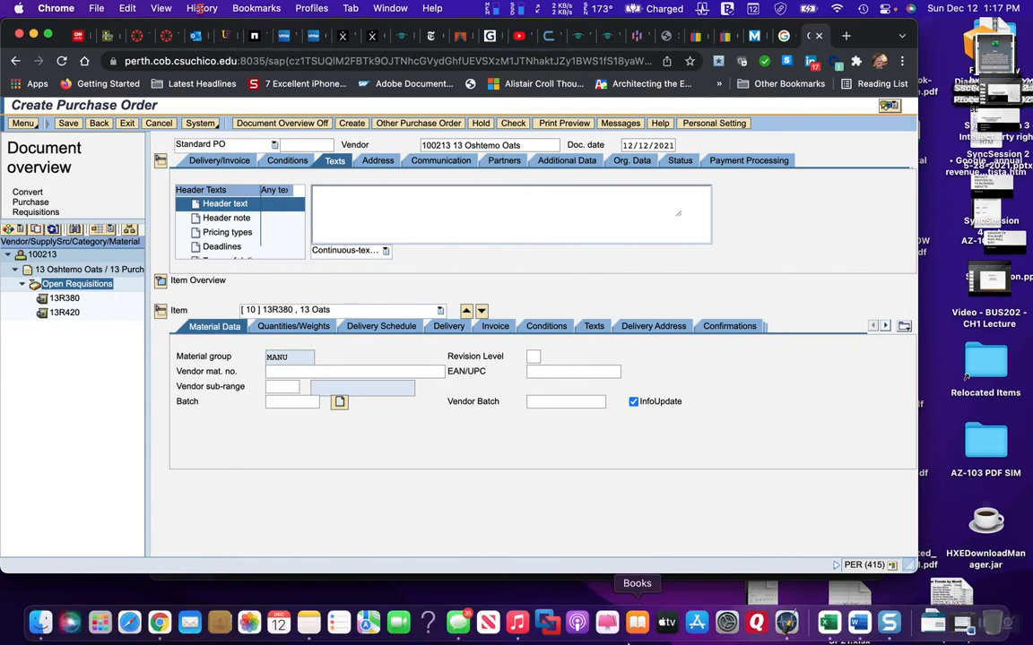
pyautogui.click(856, 624)
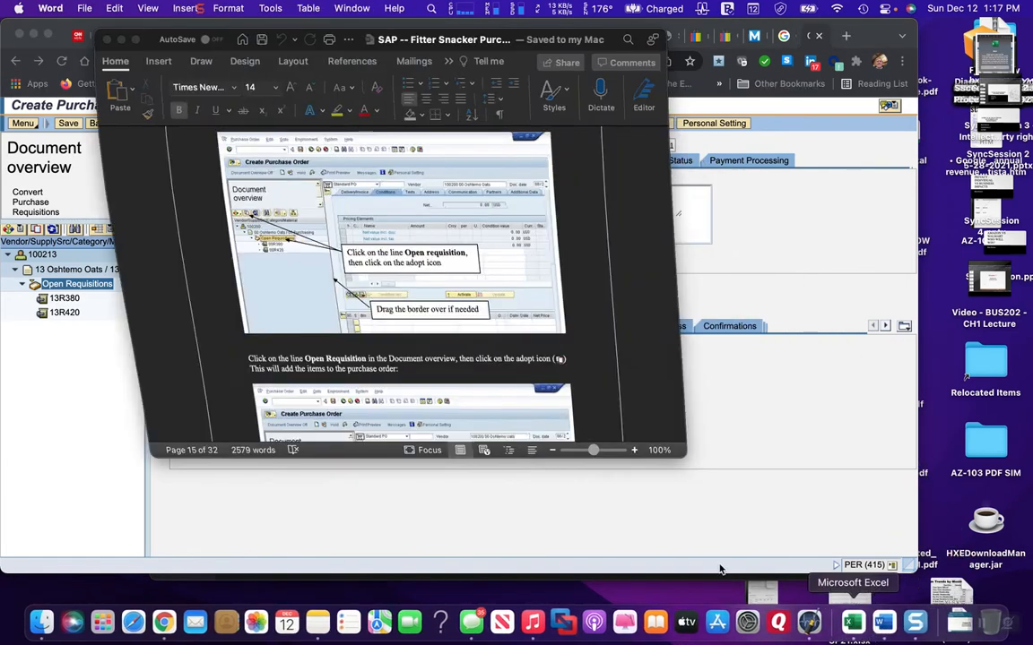
pyautogui.scroll(-5, 353, 331)
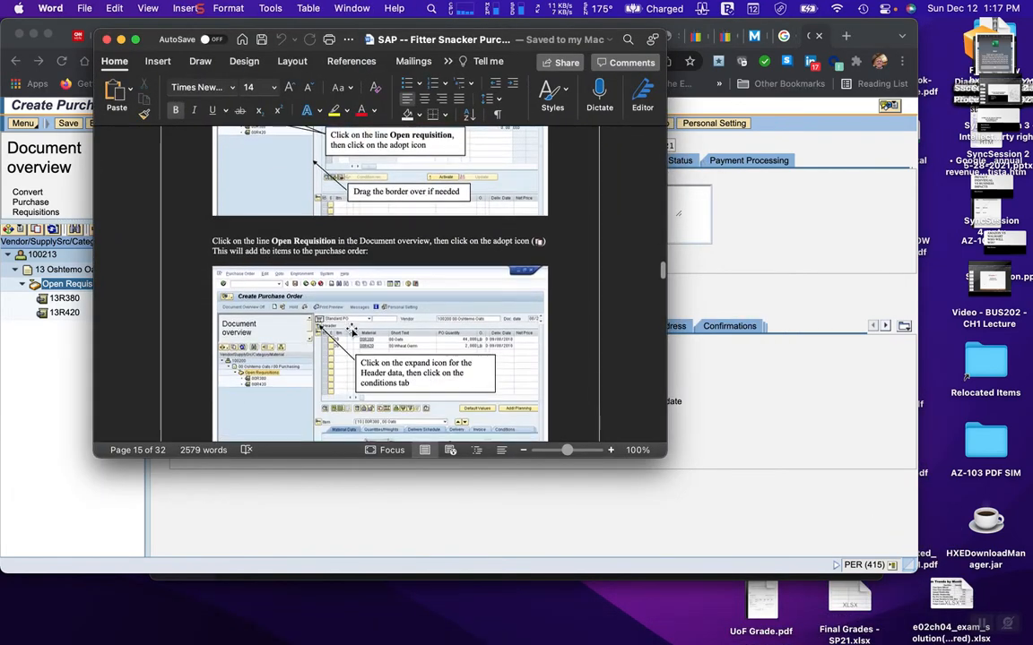
pyautogui.scroll(-3, 353, 332)
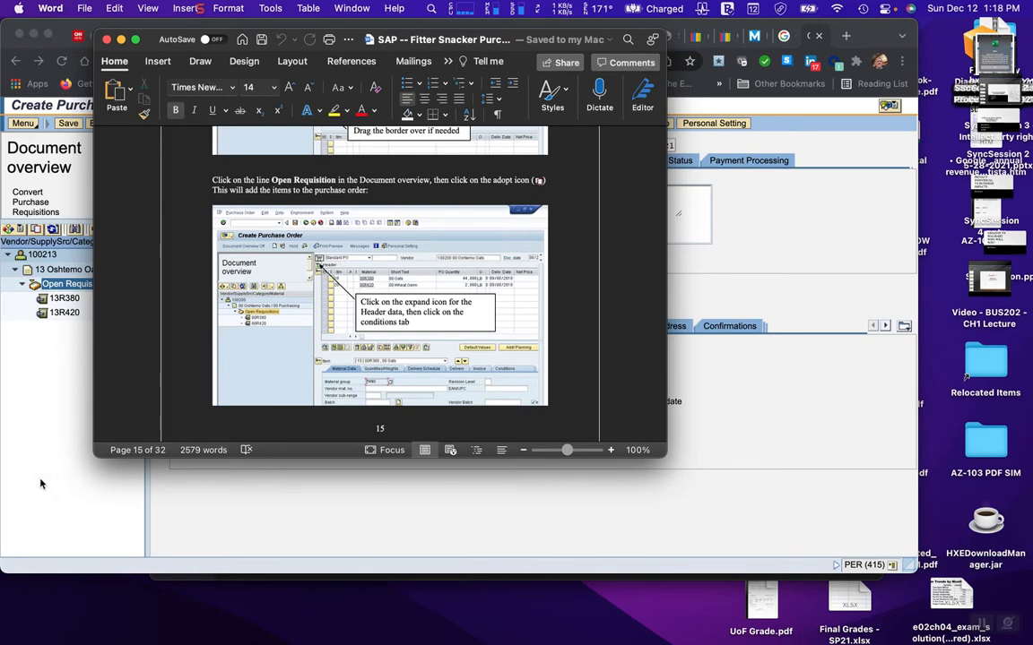
# Step: Return to SAP in Chrome and expand the Item Overview of the purchase order, keeping the header data expanded
pyautogui.click(37, 434)
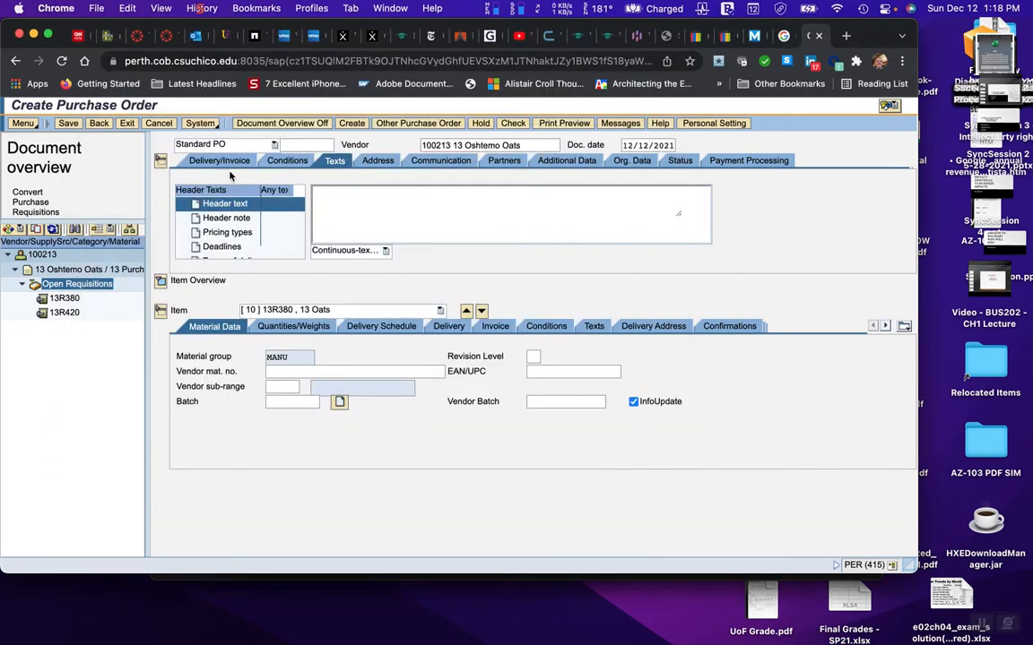
pyautogui.click(161, 162)
pyautogui.click(167, 161)
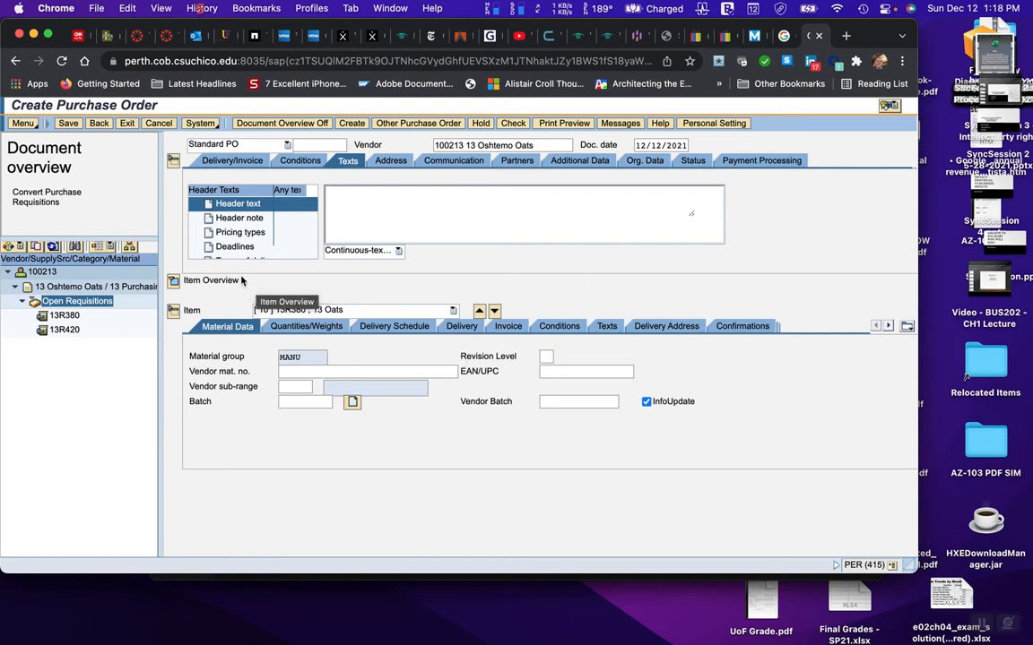
pyautogui.click(173, 282)
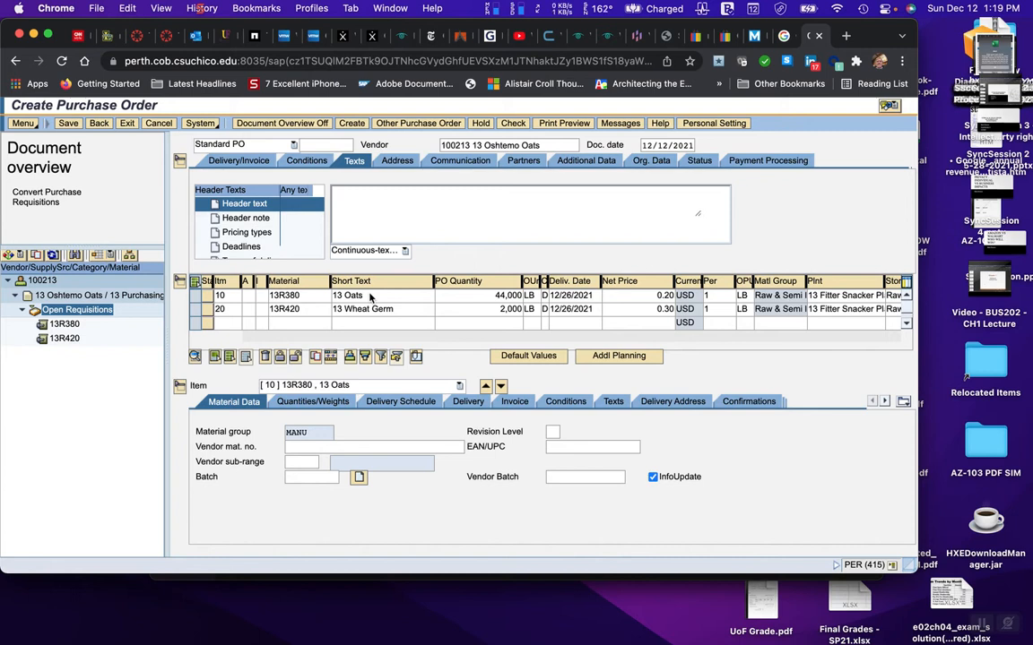
# Step: Switch to the Word instructions and read how to check the net price in the purchase order's header conditions
pyautogui.moveTo(650, 644)
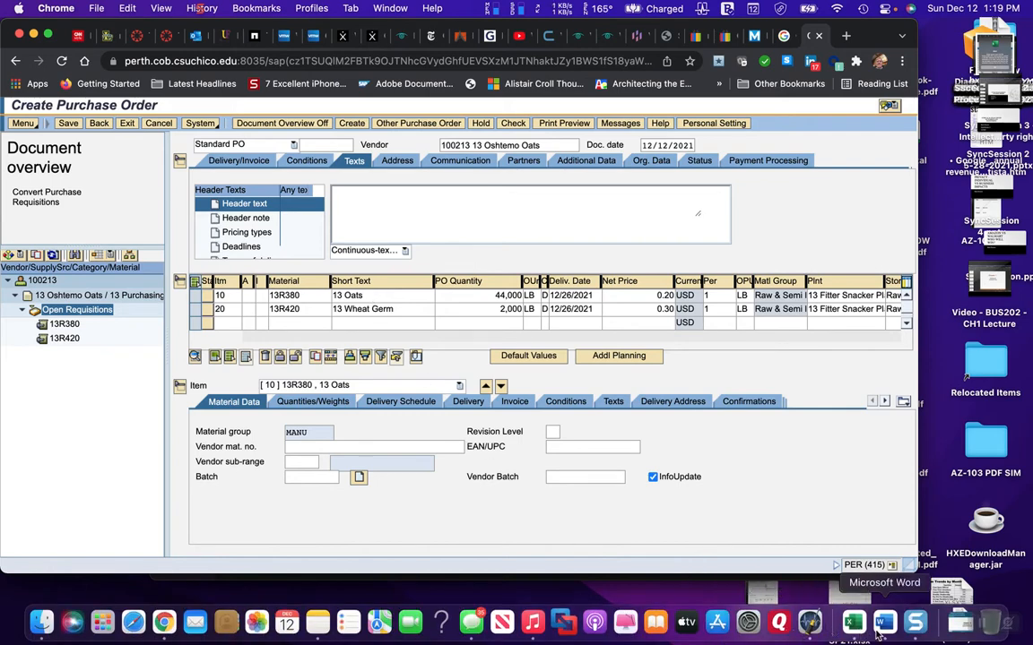
pyautogui.click(882, 628)
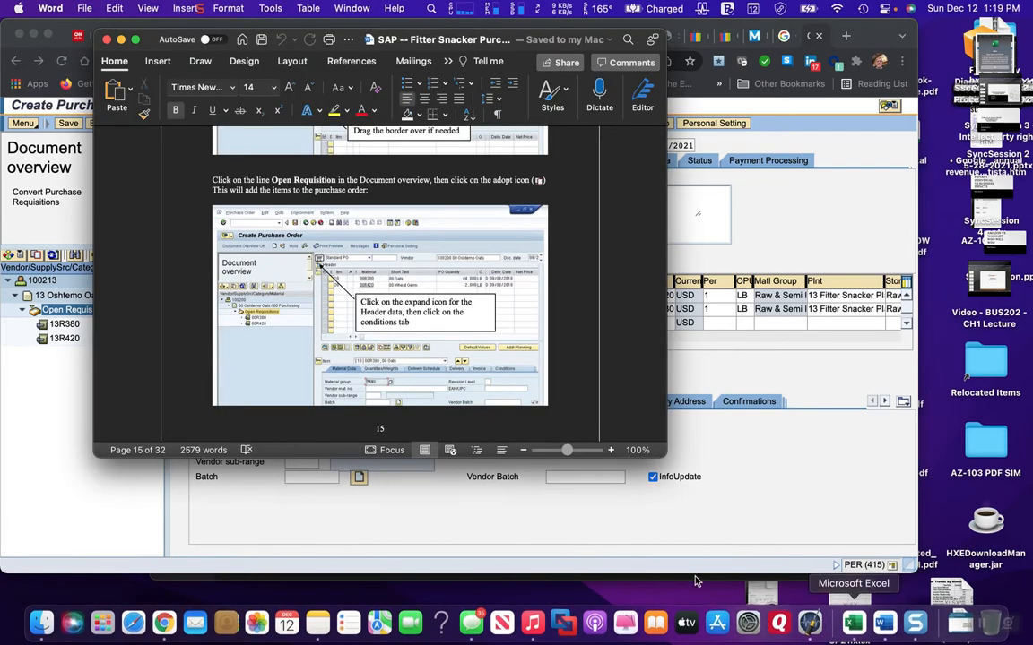
pyautogui.scroll(-3, 357, 325)
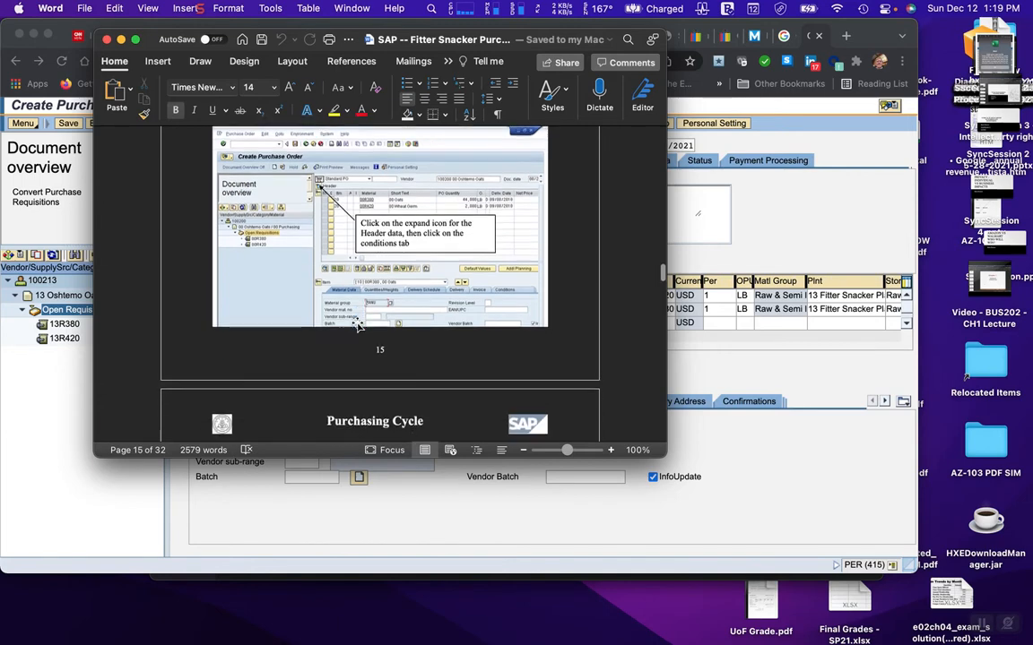
pyautogui.scroll(-5, 357, 324)
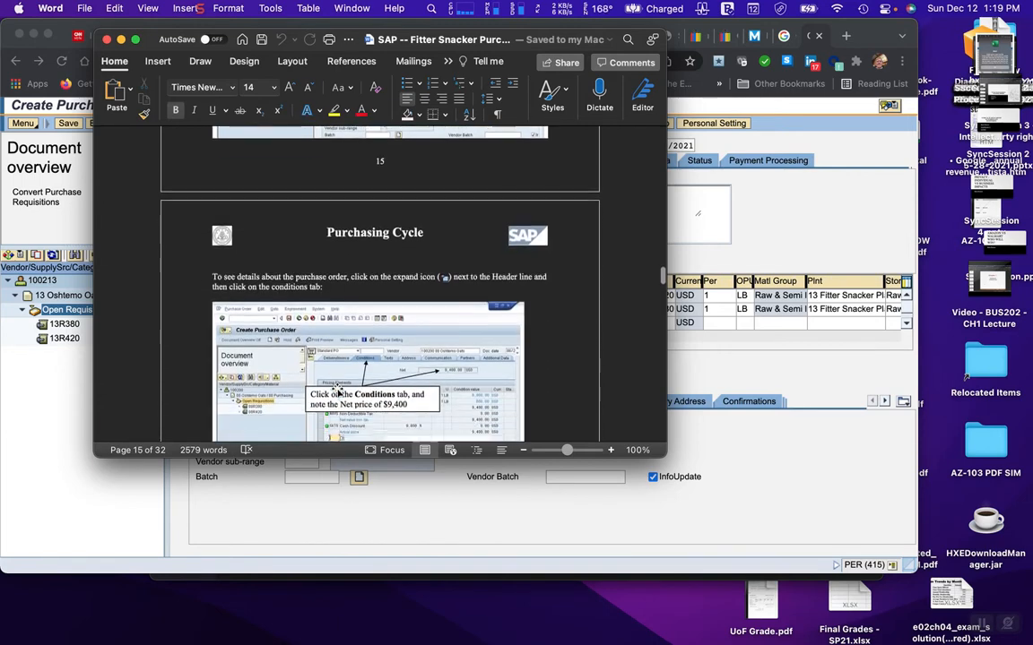
# Step: Read the Word instructions on the header conditions, checking the purchase order for warnings and saving it
pyautogui.scroll(-4, 337, 392)
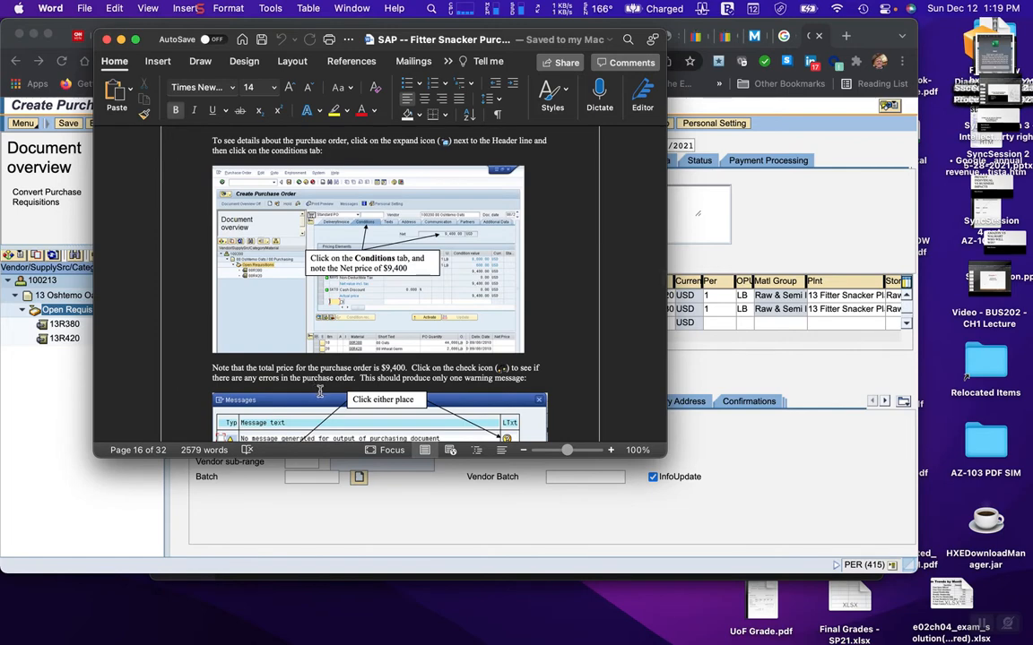
pyautogui.scroll(-2, 320, 392)
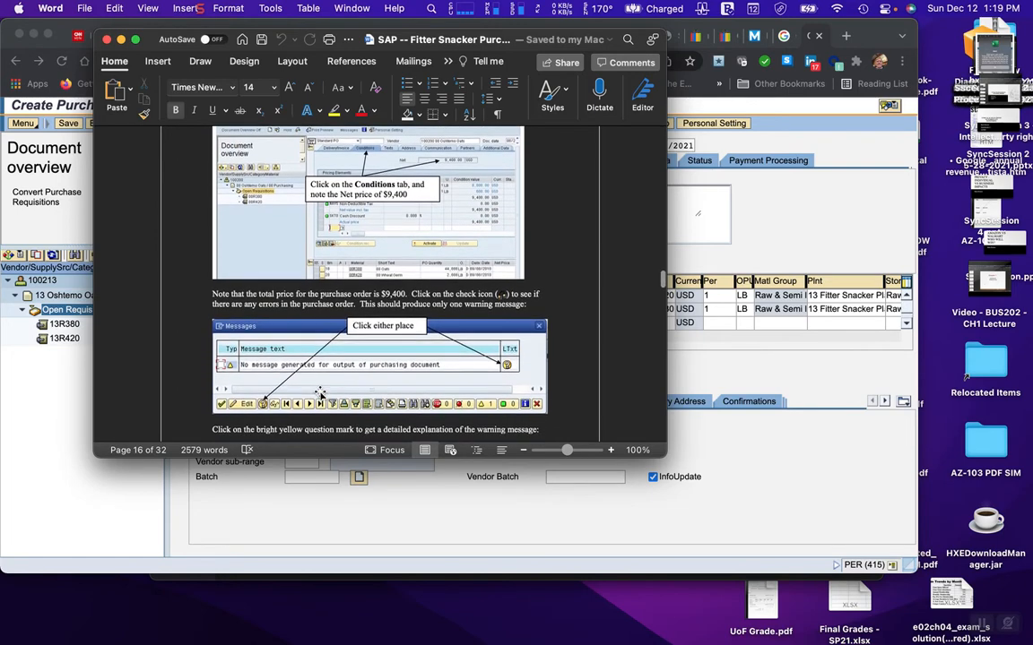
pyautogui.scroll(-2, 320, 392)
pyautogui.scroll(-2, 320, 391)
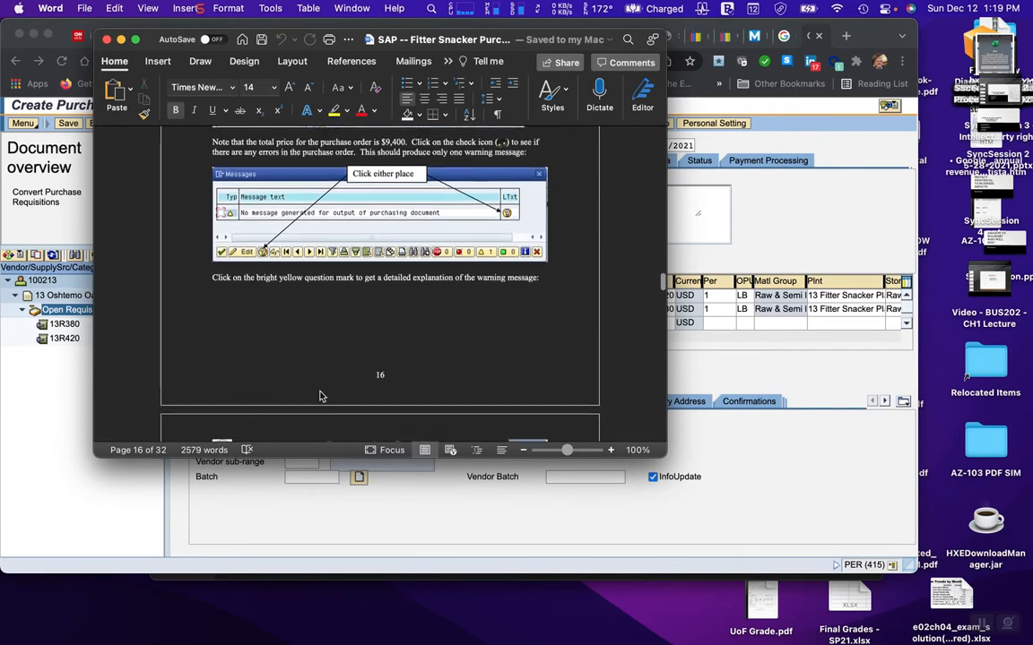
pyautogui.scroll(-5, 320, 395)
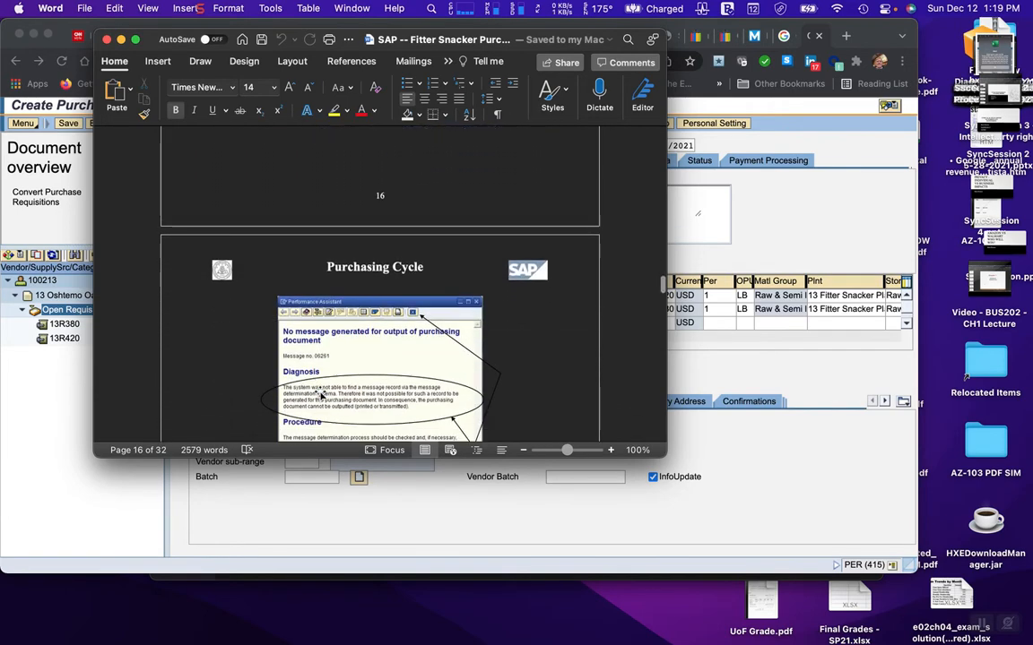
pyautogui.scroll(-10, 320, 394)
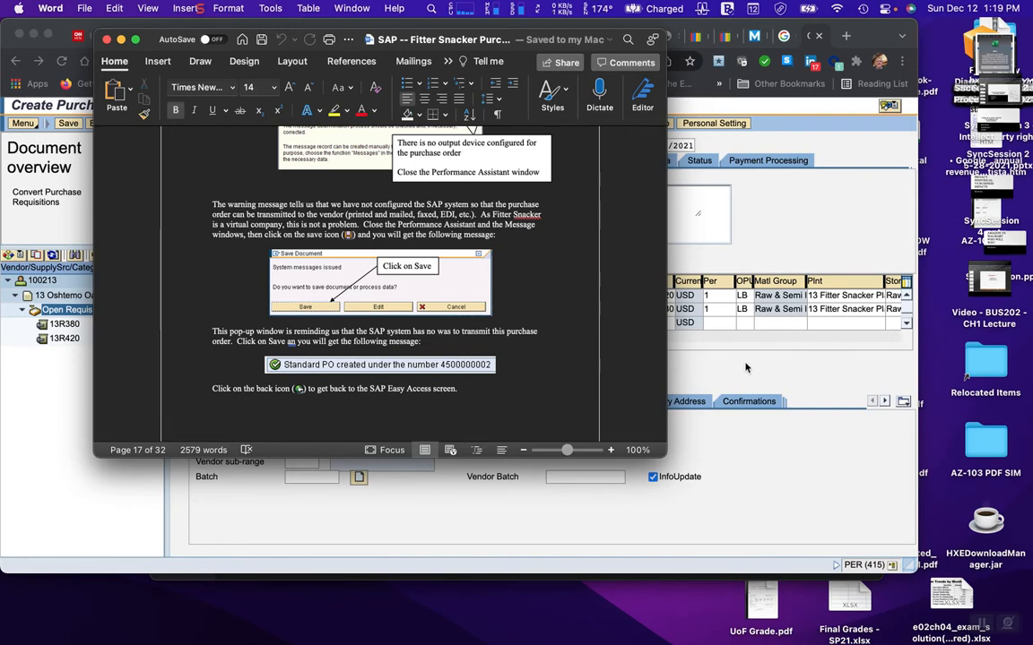
# Step: Return to SAP in Chrome and save the Oshtemo Oats purchase order despite the issued system messages
pyautogui.click(815, 241)
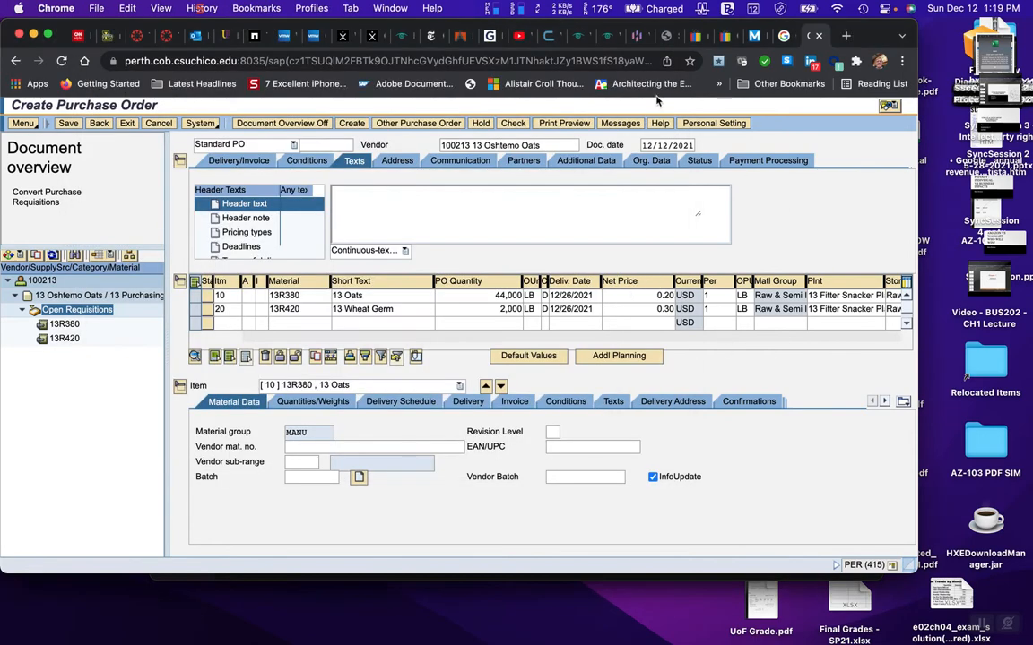
pyautogui.click(68, 125)
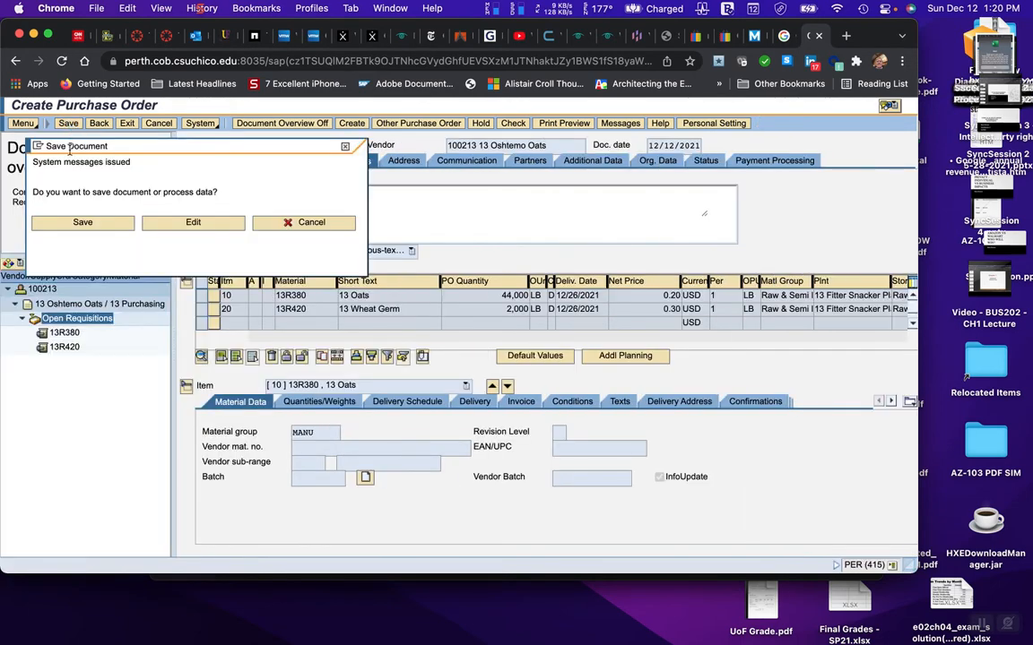
pyautogui.click(82, 223)
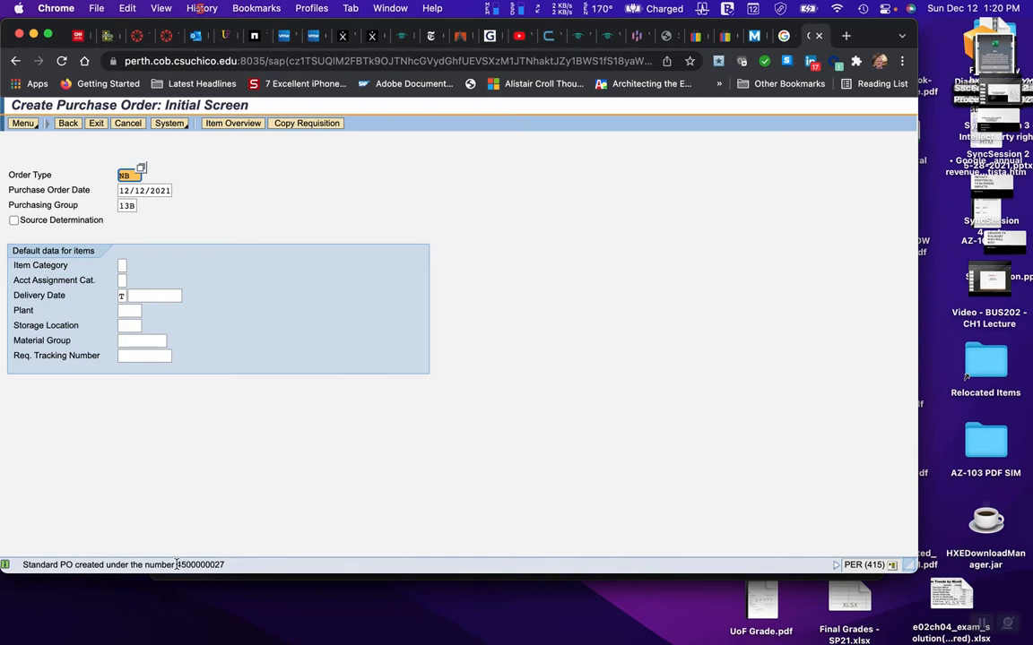
# Step: Open the details of the purchase order creation message, copy the new purchase order number and close the Performance Assistant
pyautogui.moveTo(177, 565); pyautogui.dragTo(227, 571)
pyautogui.doubleClick(227, 567)
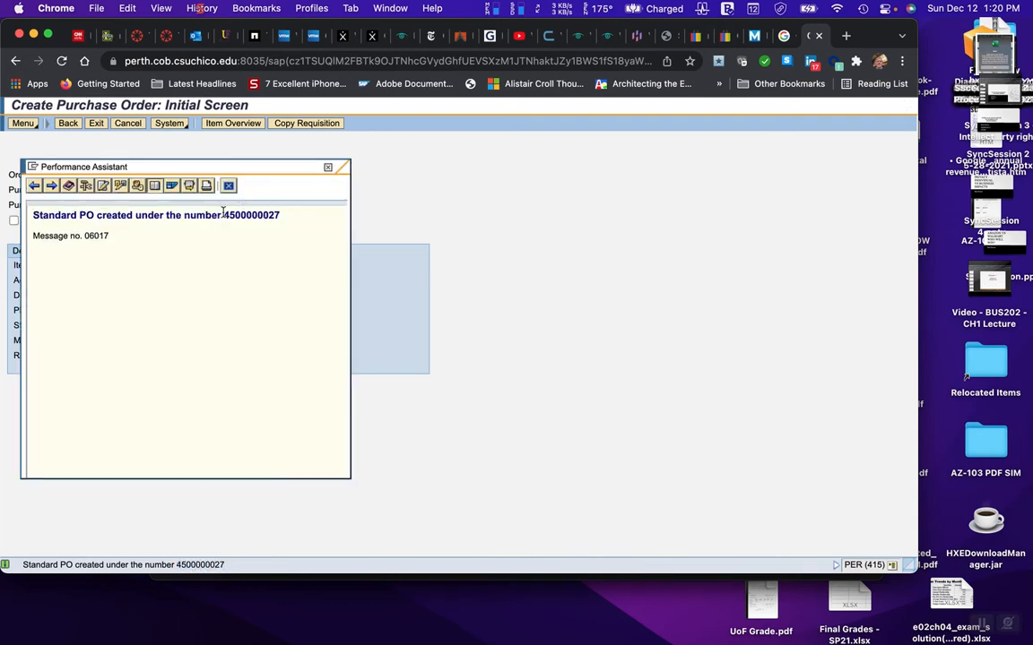
pyautogui.moveTo(225, 214); pyautogui.dragTo(280, 222)
pyautogui.press('super+c')
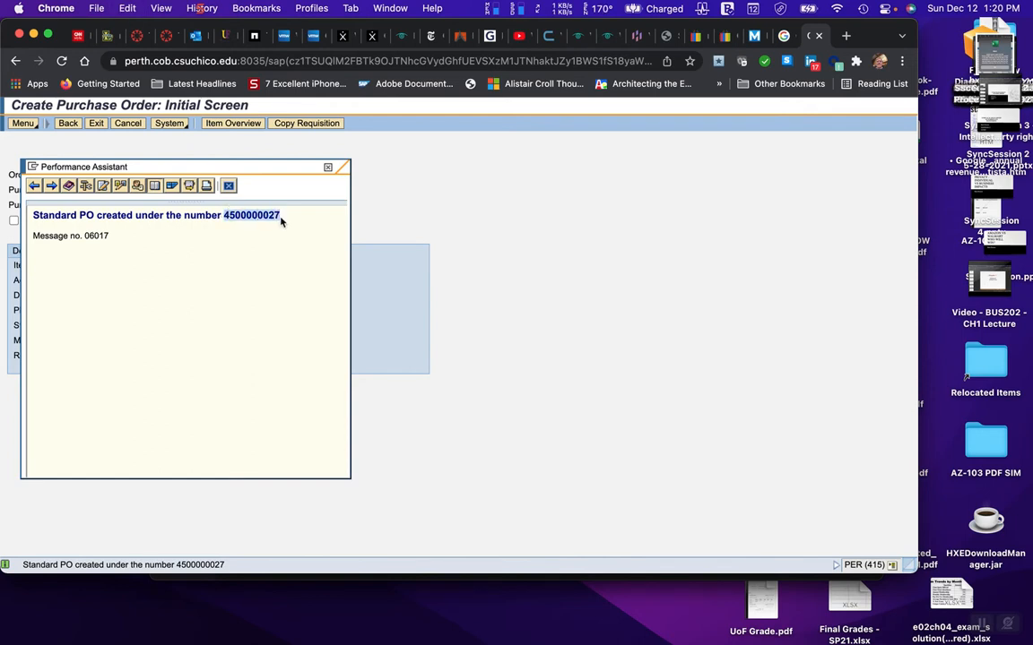
pyautogui.click(329, 168)
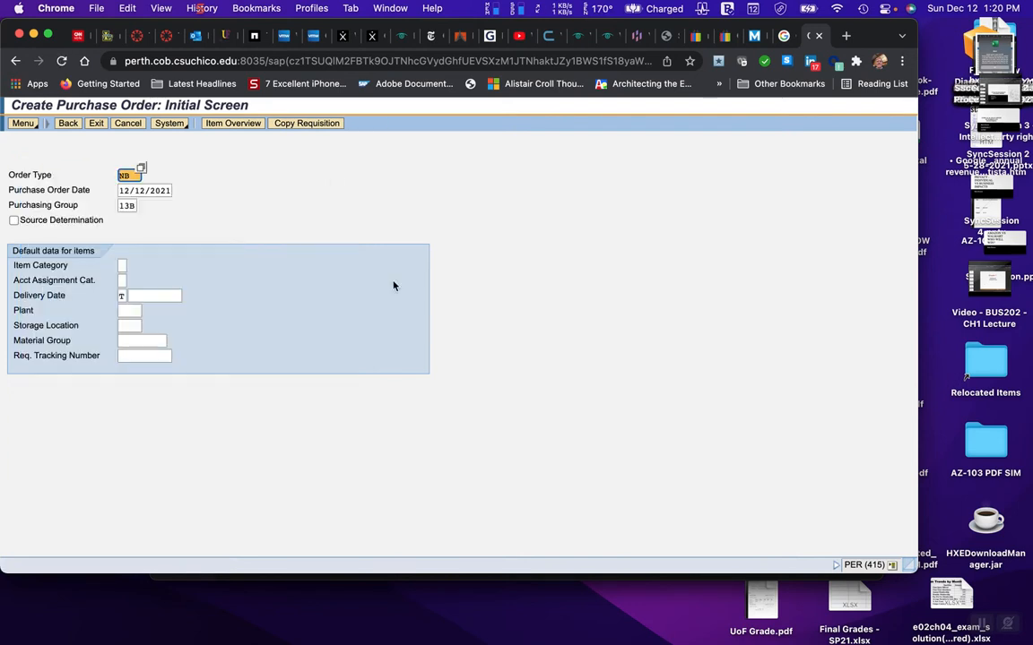
# Step: Switch to Notes and paste the purchase order number below the requisition number, labelling the two numbers PO and REQ
pyautogui.moveTo(652, 632)
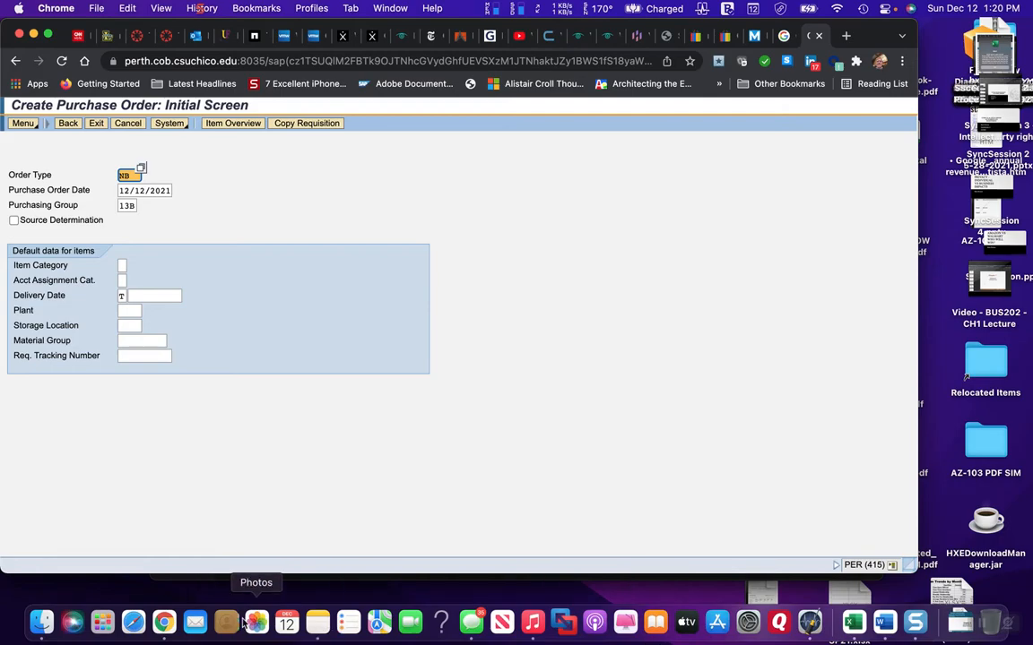
pyautogui.click(307, 625)
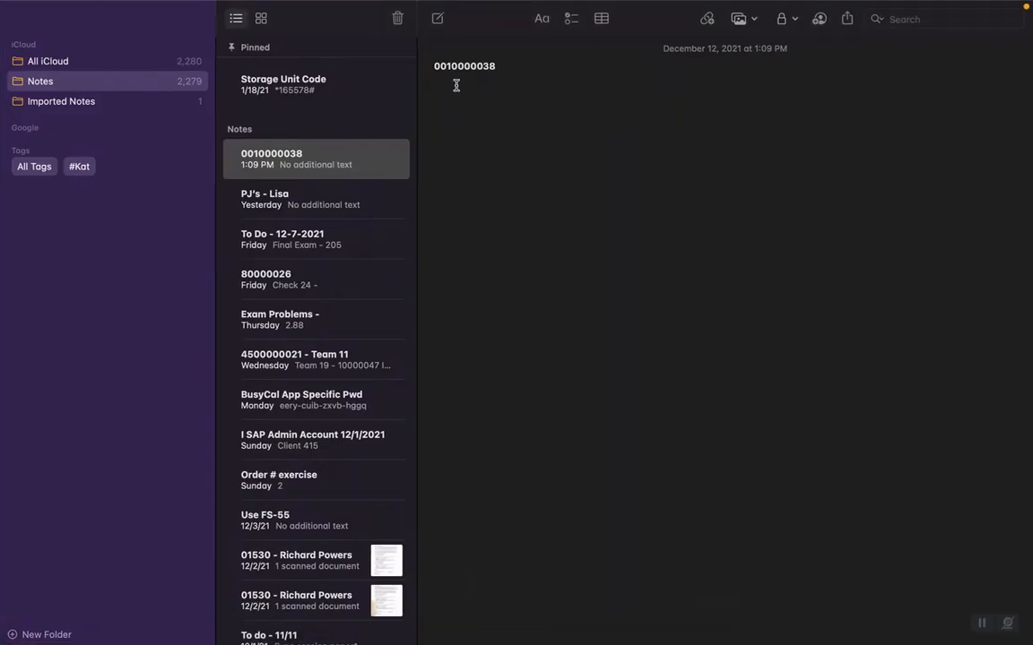
pyautogui.press('super+v')
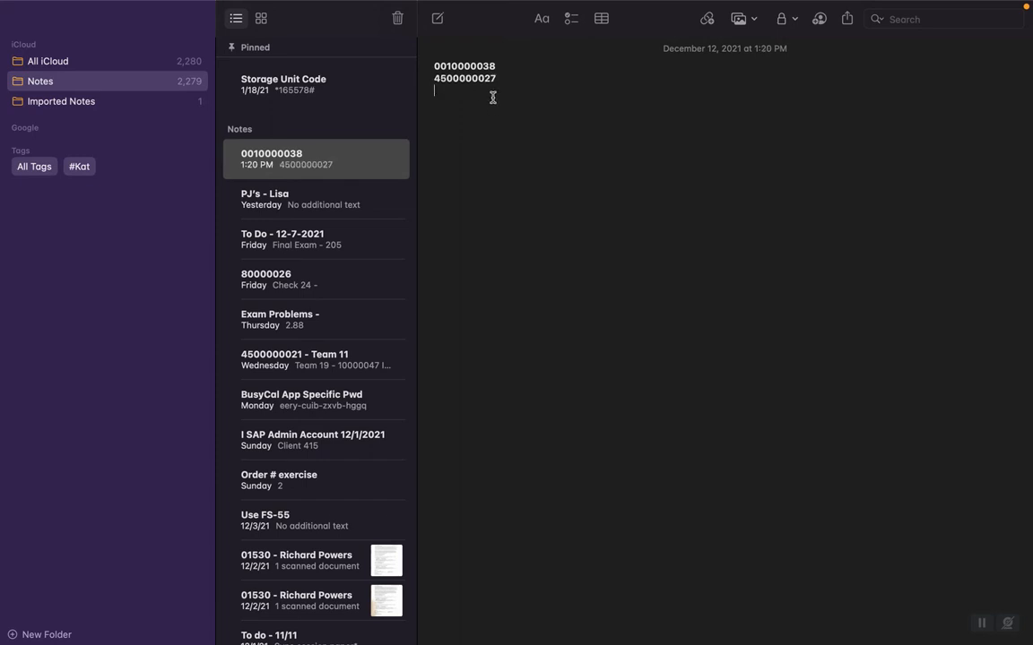
pyautogui.click(503, 66)
pyautogui.write('REQ')
pyautogui.click(506, 96)
pyautogui.click(501, 78)
pyautogui.write('PO')
pyautogui.click(493, 113)
# Step: Switch to the Word instructions and read section 4 on how to create a goods receipt
pyautogui.moveTo(102, 622)
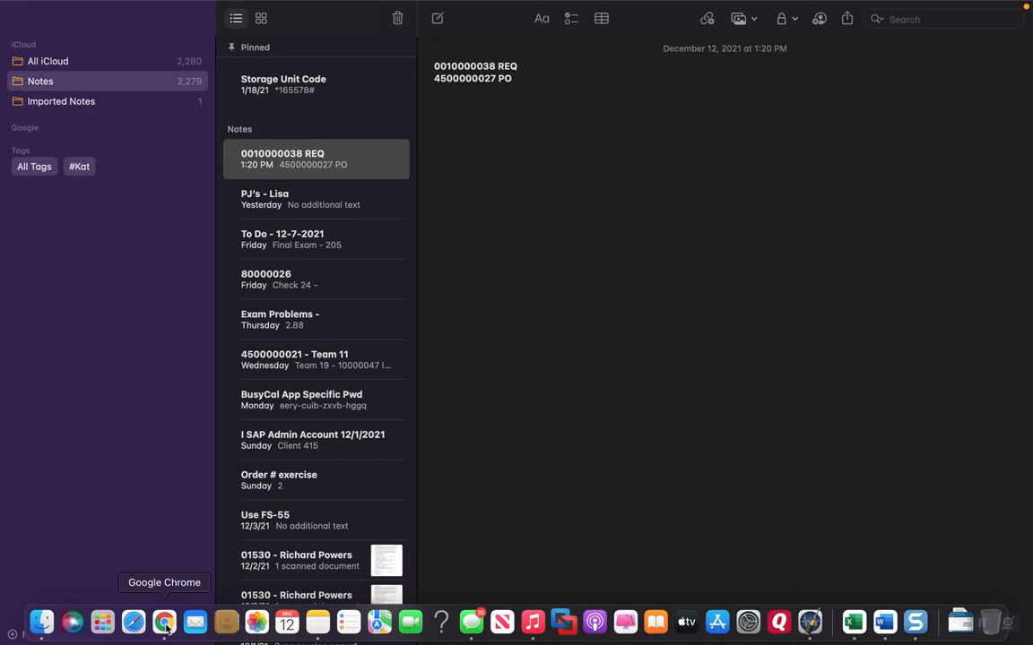
pyautogui.click(165, 625)
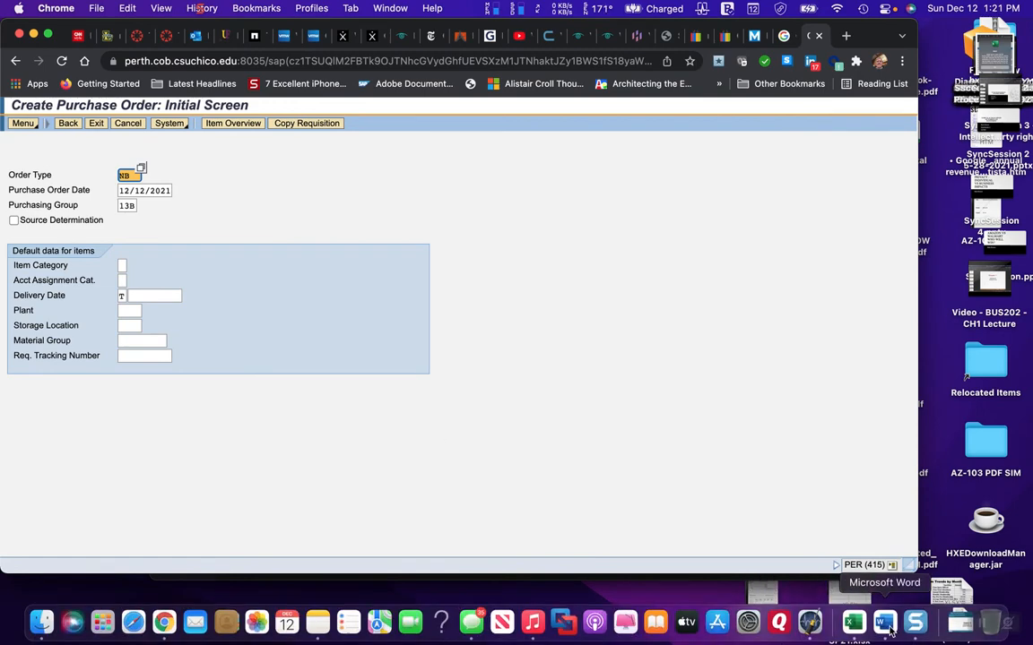
pyautogui.click(889, 629)
pyautogui.scroll(-5, 446, 384)
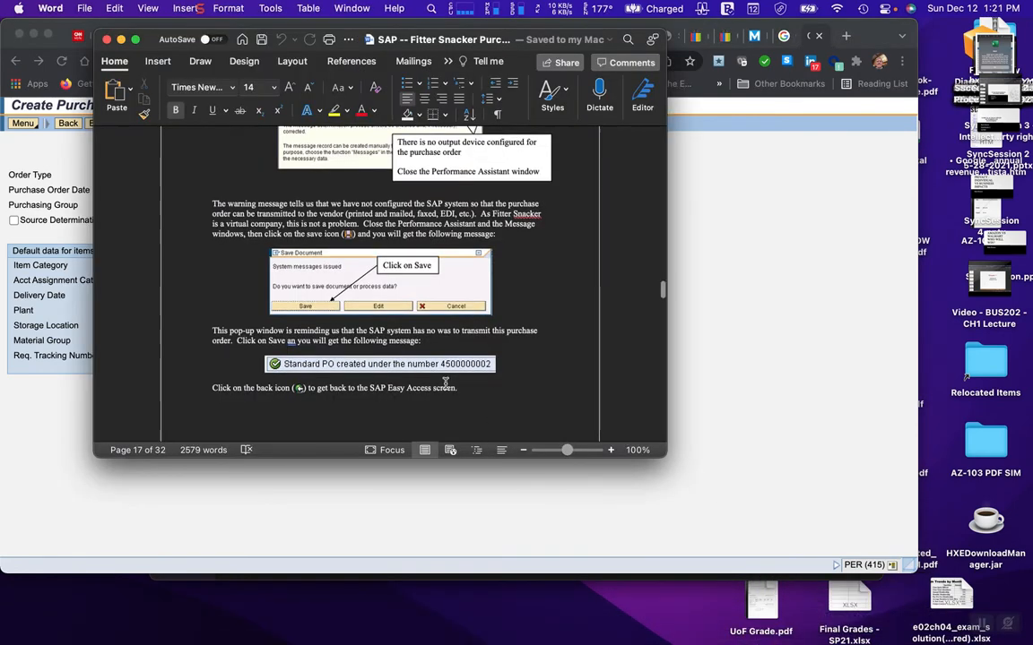
pyautogui.scroll(-10, 446, 384)
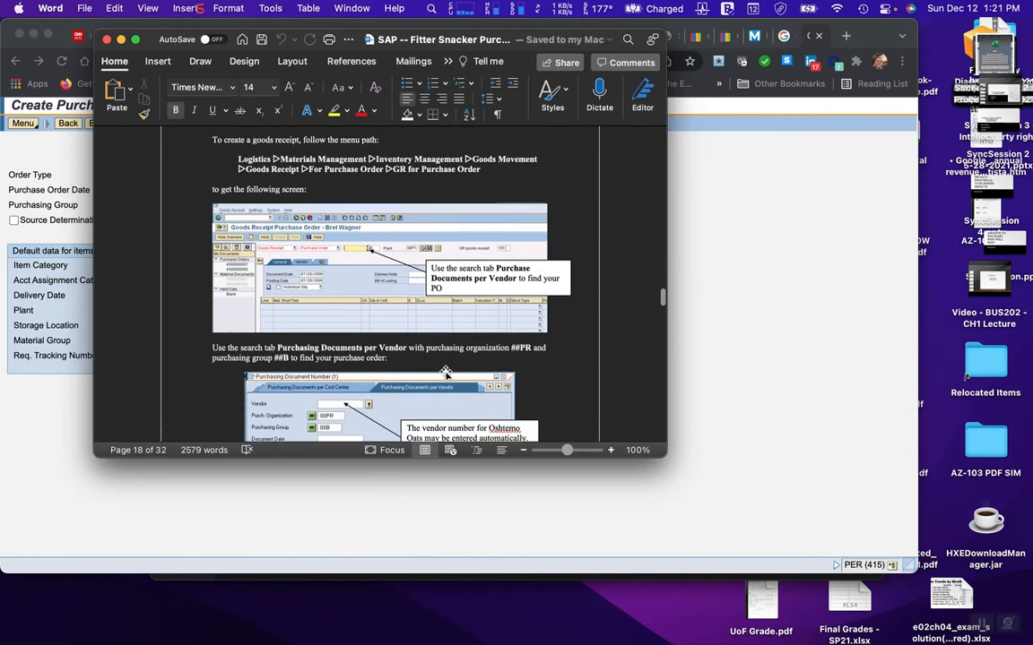
pyautogui.scroll(-2, 445, 372)
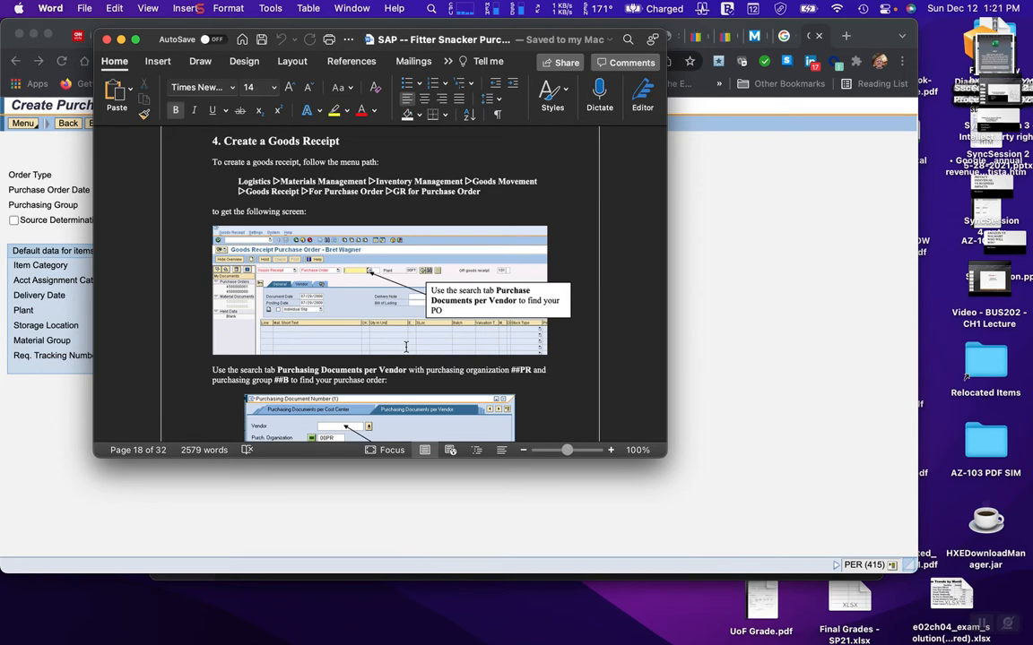
# Step: Return to SAP in Chrome, exit purchase order creation to SAP Easy Access and collapse the Purchase Order folder
pyautogui.click(50, 477)
pyautogui.click(96, 124)
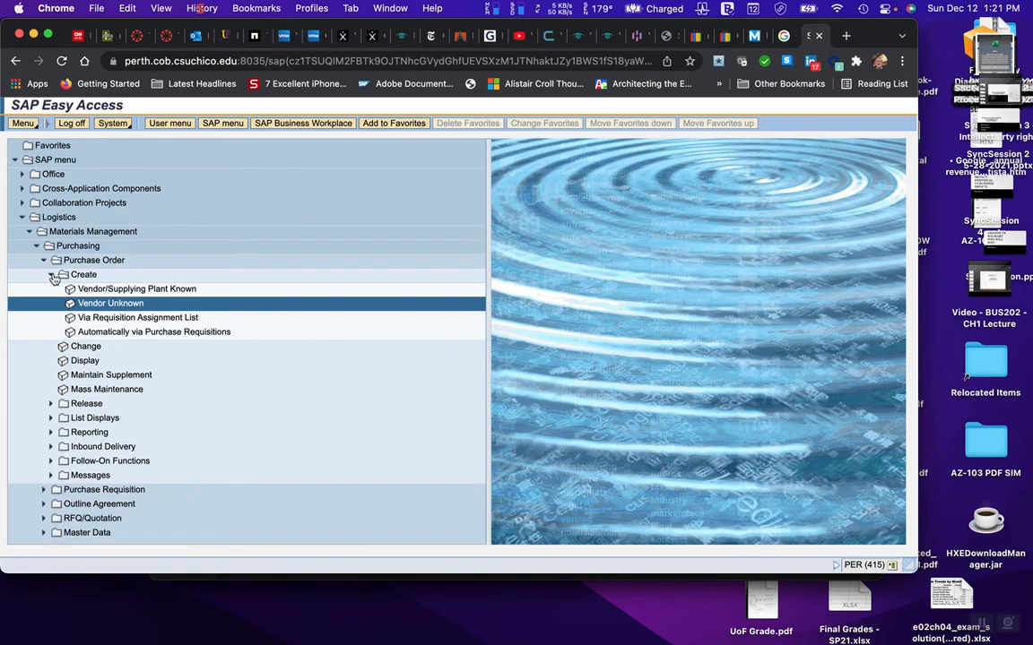
pyautogui.click(44, 263)
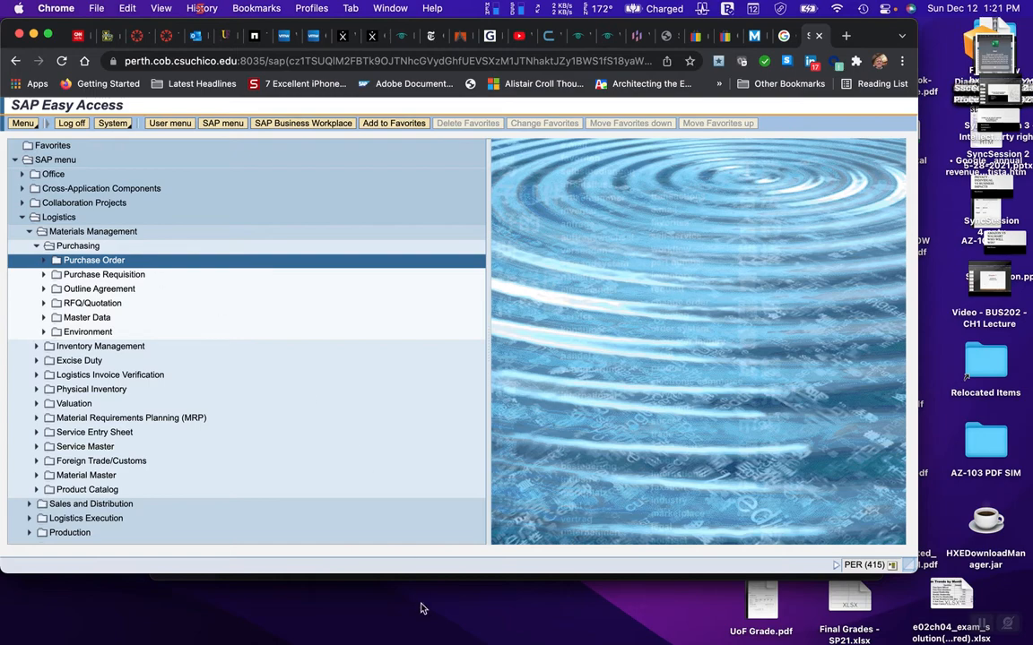
# Step: Recheck the goods receipt path in Word, and open GR for Purchase Order (MIGO) under Inventory Management's Goods Movement in SAP in Chrome
pyautogui.moveTo(498, 638)
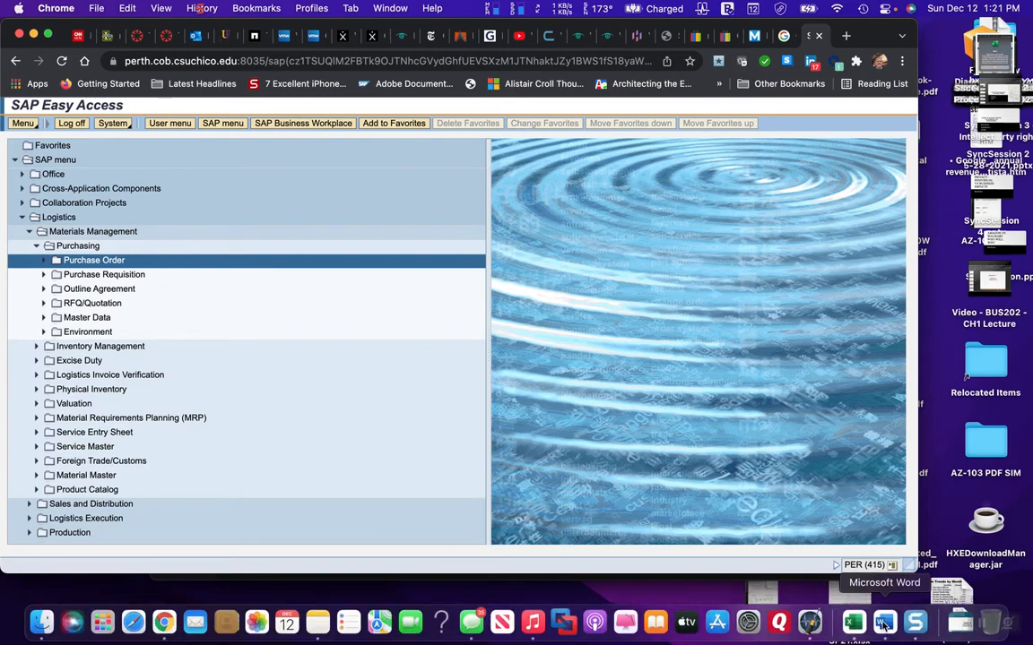
pyautogui.click(879, 627)
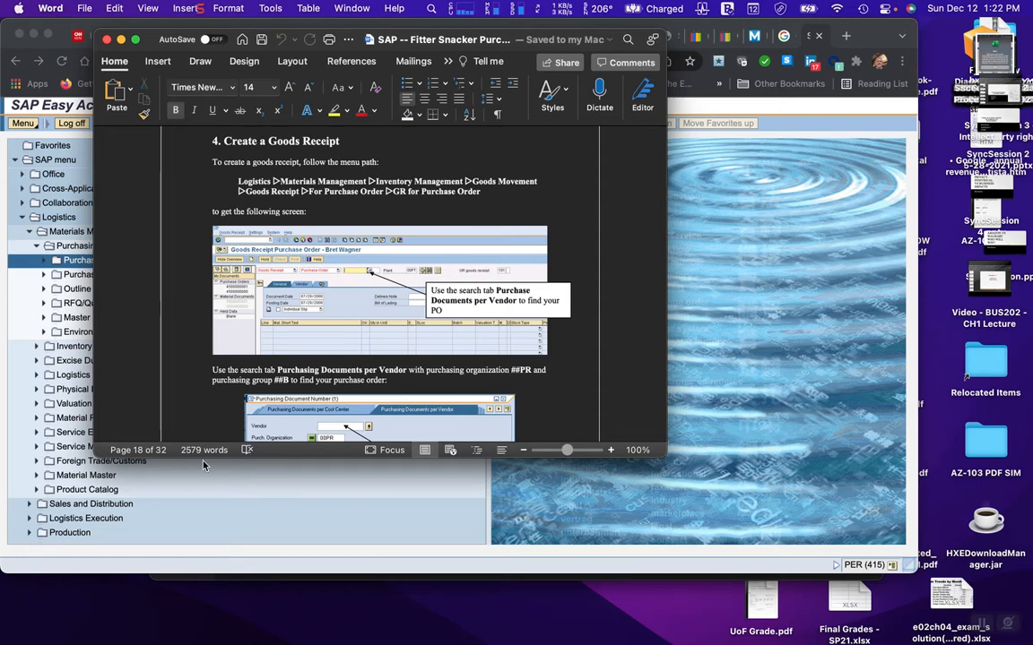
pyautogui.click(255, 529)
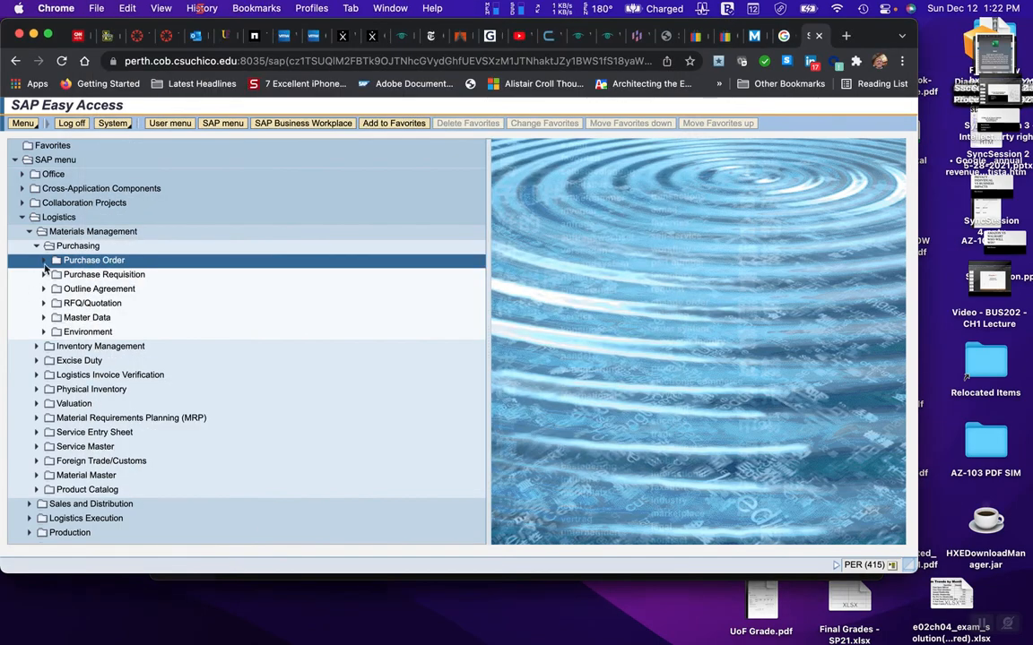
pyautogui.click(37, 246)
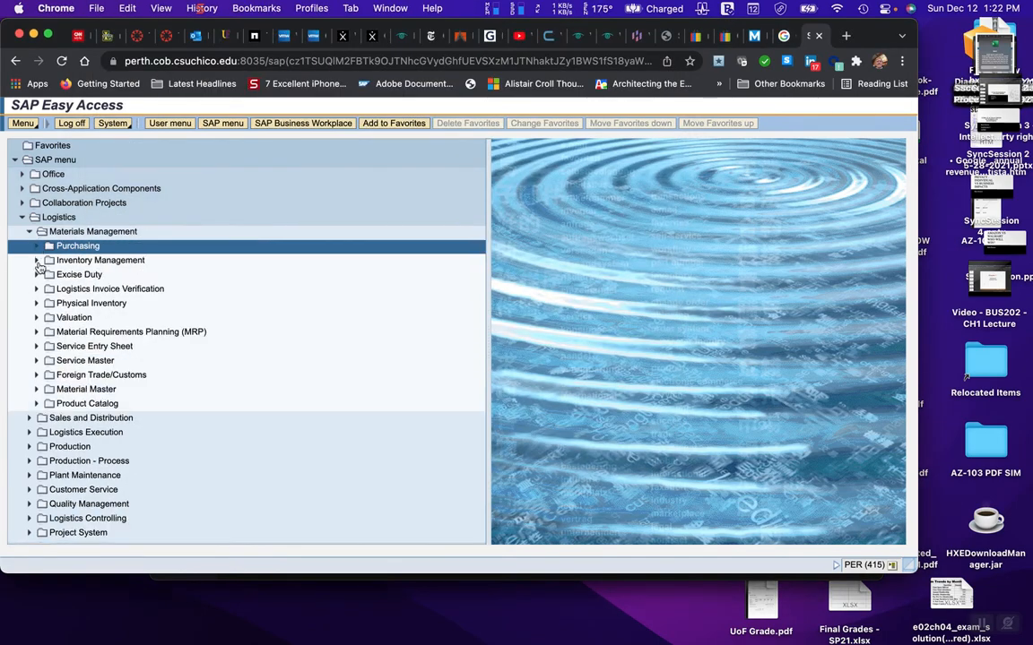
pyautogui.click(37, 260)
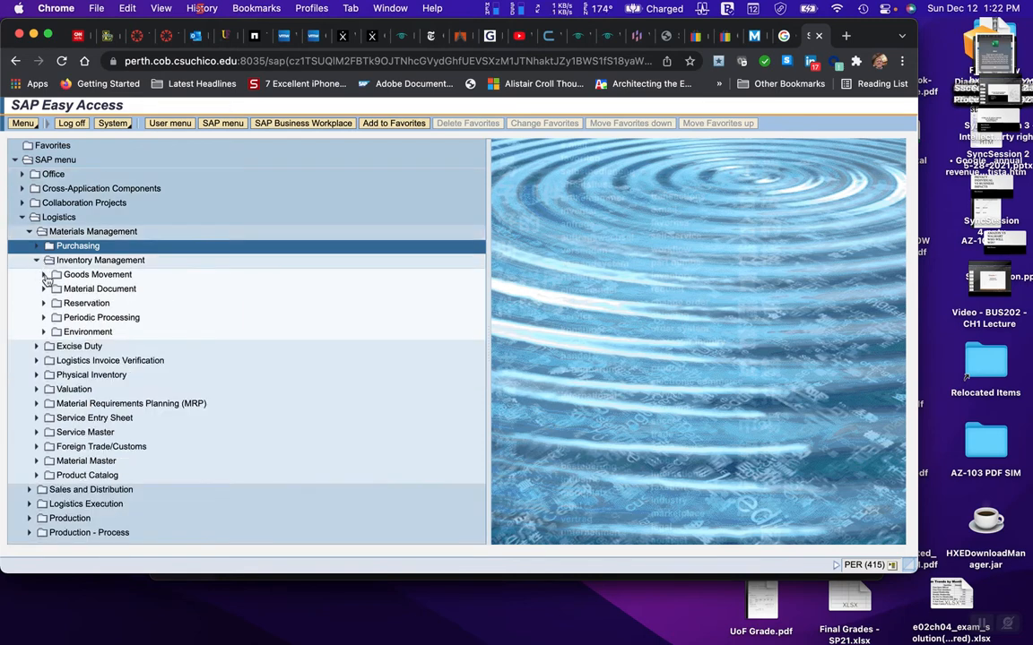
pyautogui.click(44, 277)
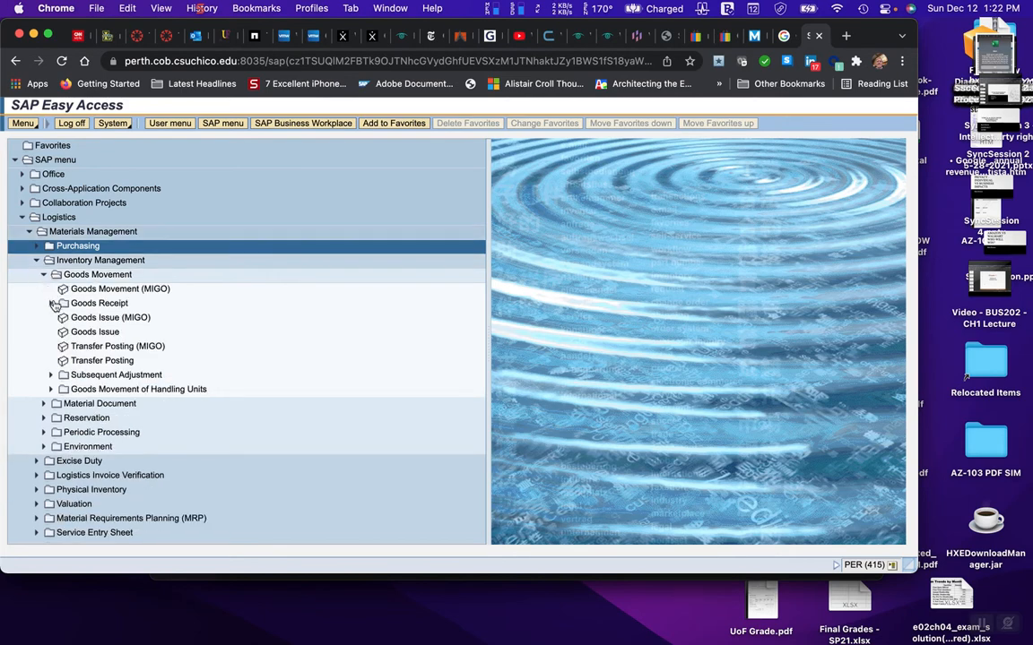
pyautogui.click(51, 303)
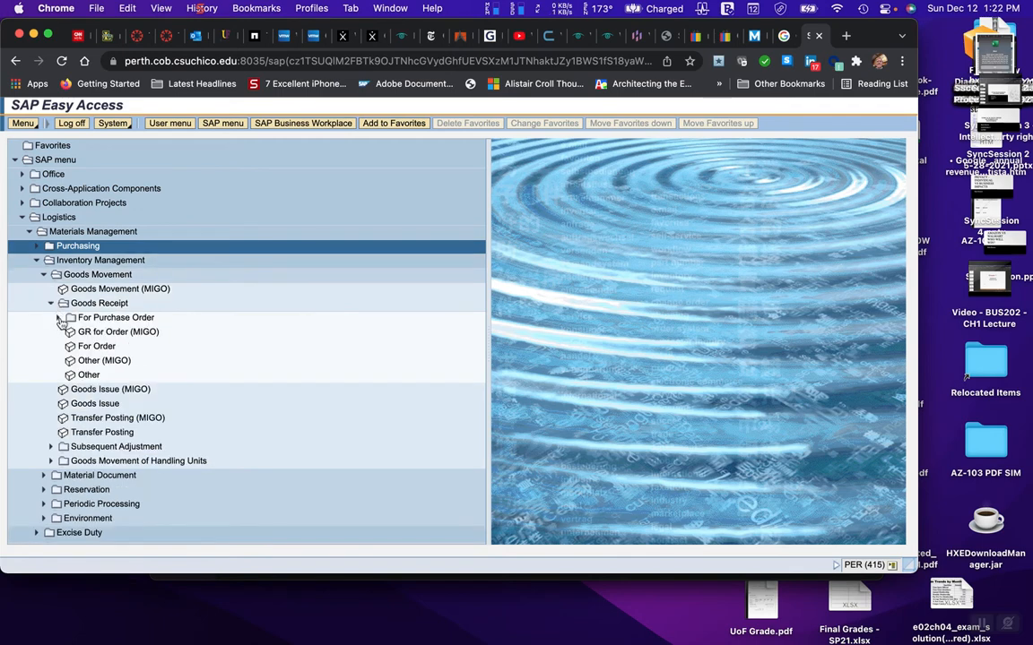
pyautogui.click(57, 318)
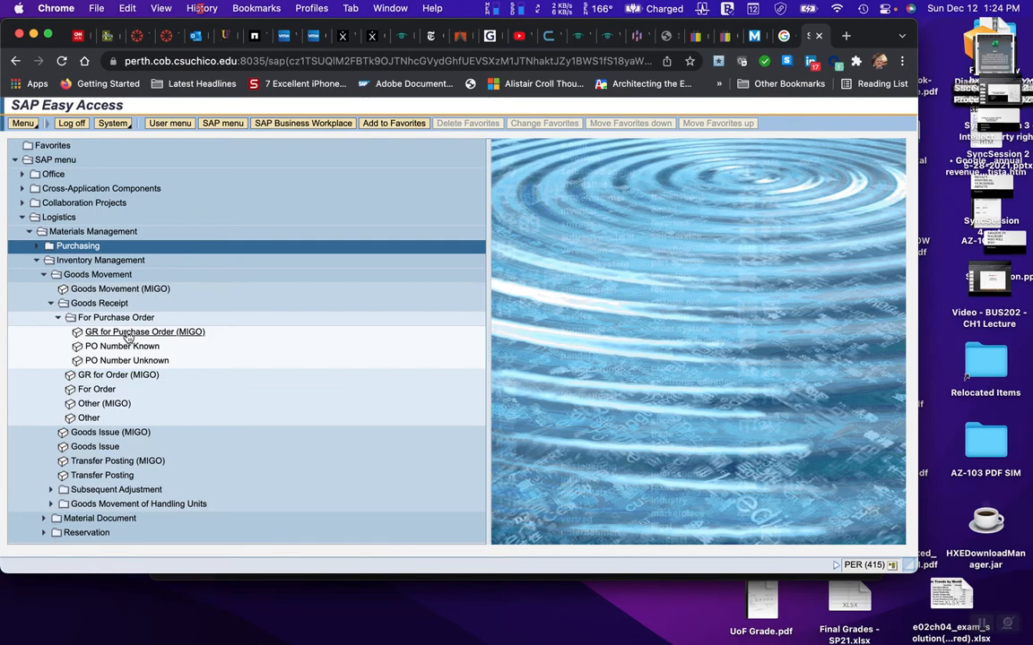
pyautogui.doubleClick(128, 333)
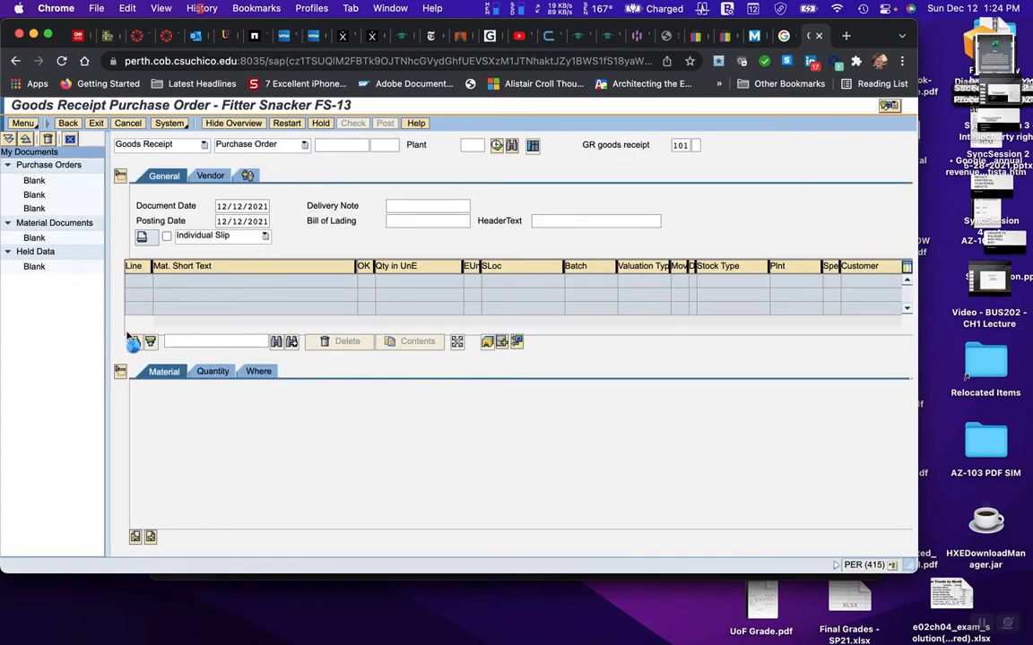
# Step: Load the Oshtemo Oats purchase order into the goods receipt using the copied purchase order number
pyautogui.click(320, 146)
pyautogui.click(320, 146)
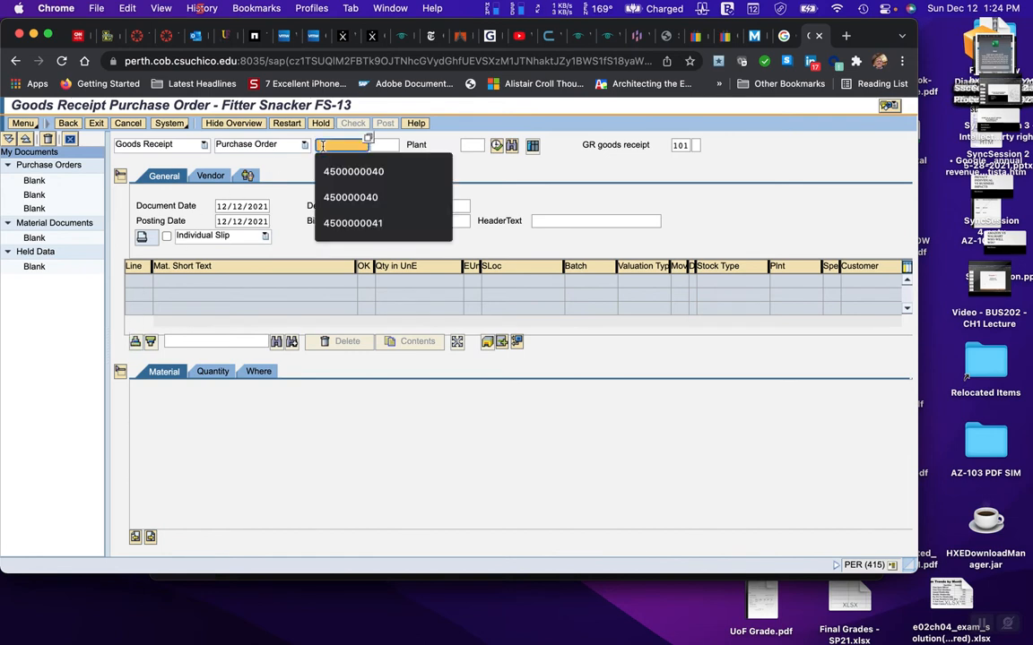
pyautogui.press('super+v')
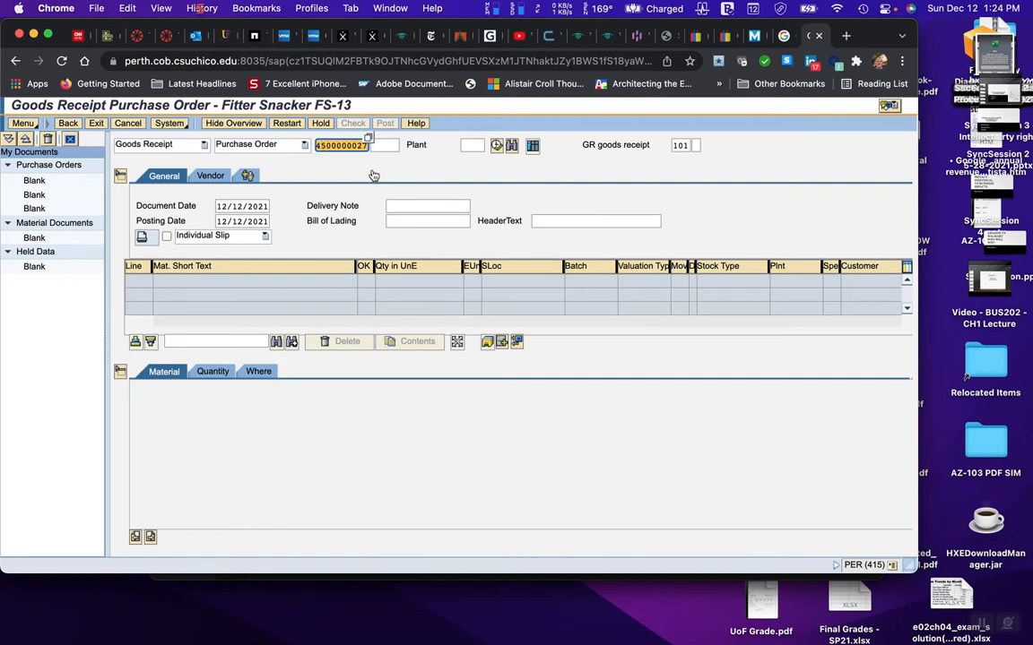
pyautogui.press('Return')
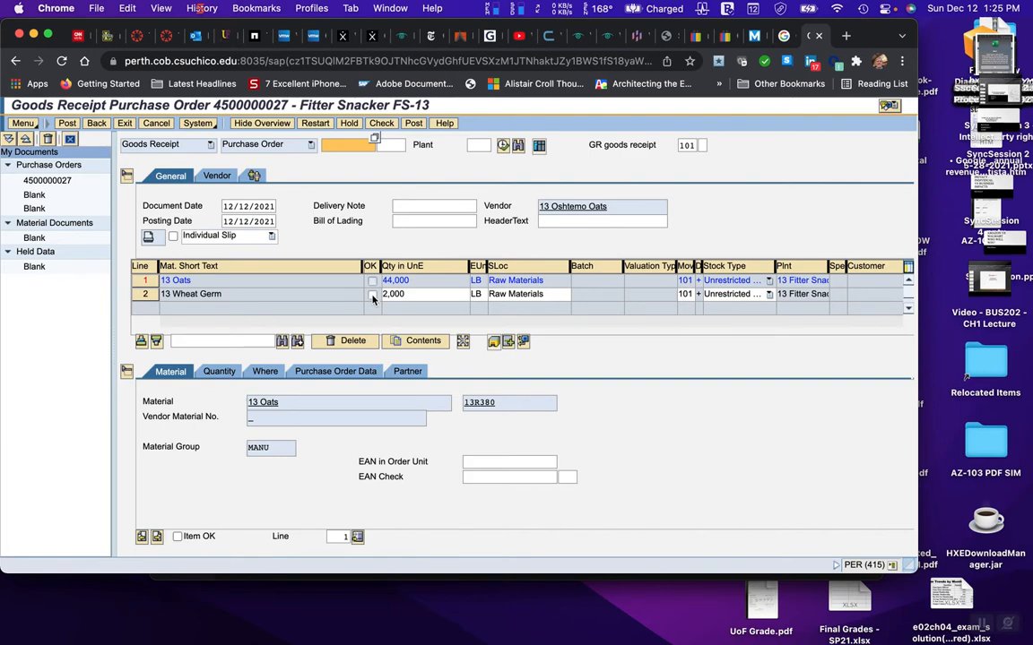
# Step: Switch to the Word instructions and read the rest of section 4, covering default values, purchase order details and posting the goods receipt
pyautogui.moveTo(717, 640)
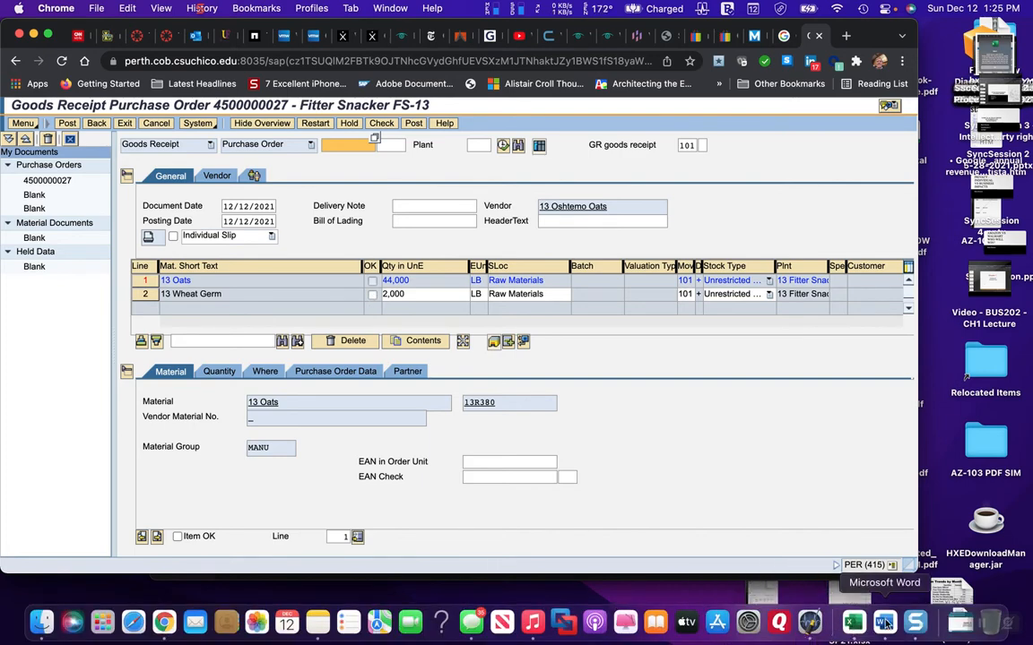
pyautogui.click(883, 622)
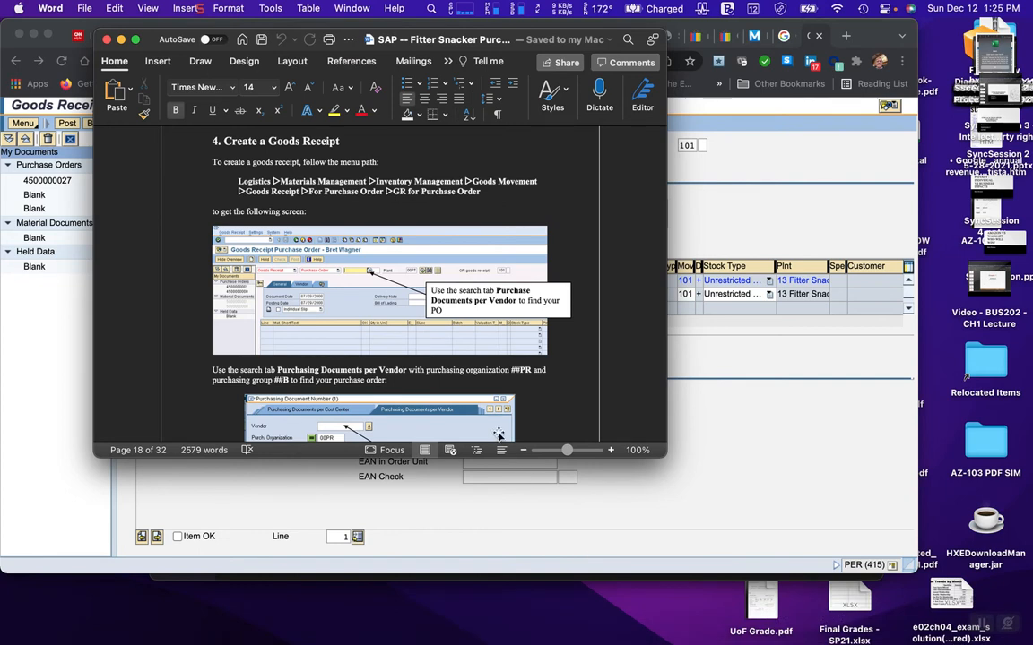
pyautogui.scroll(-10, 399, 378)
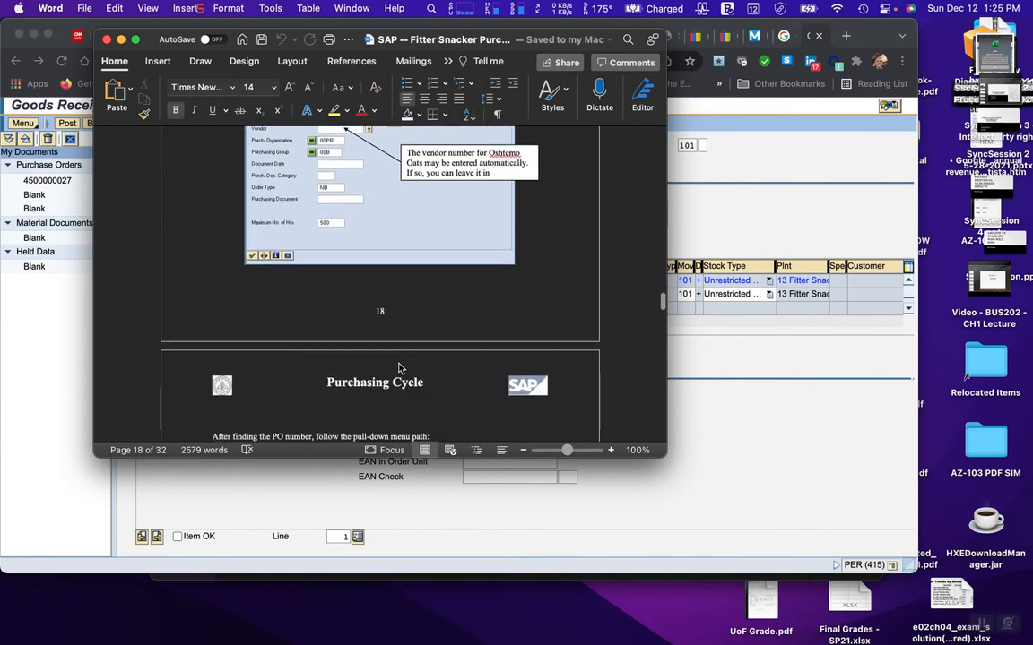
pyautogui.scroll(-2, 399, 365)
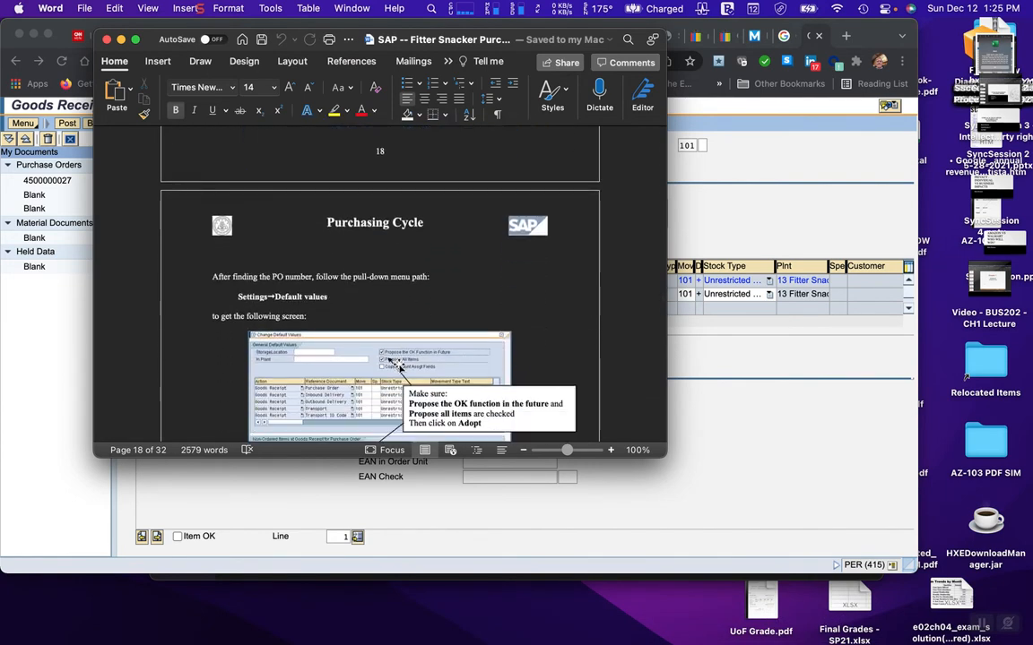
pyautogui.scroll(-15, 398, 363)
pyautogui.scroll(8, 399, 357)
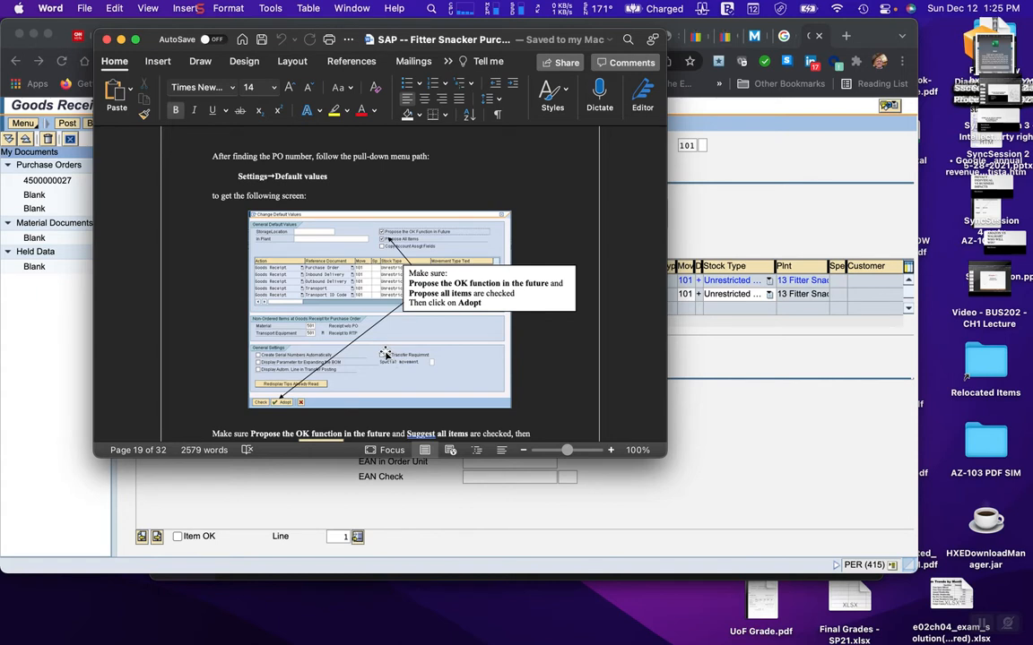
pyautogui.scroll(-10, 373, 352)
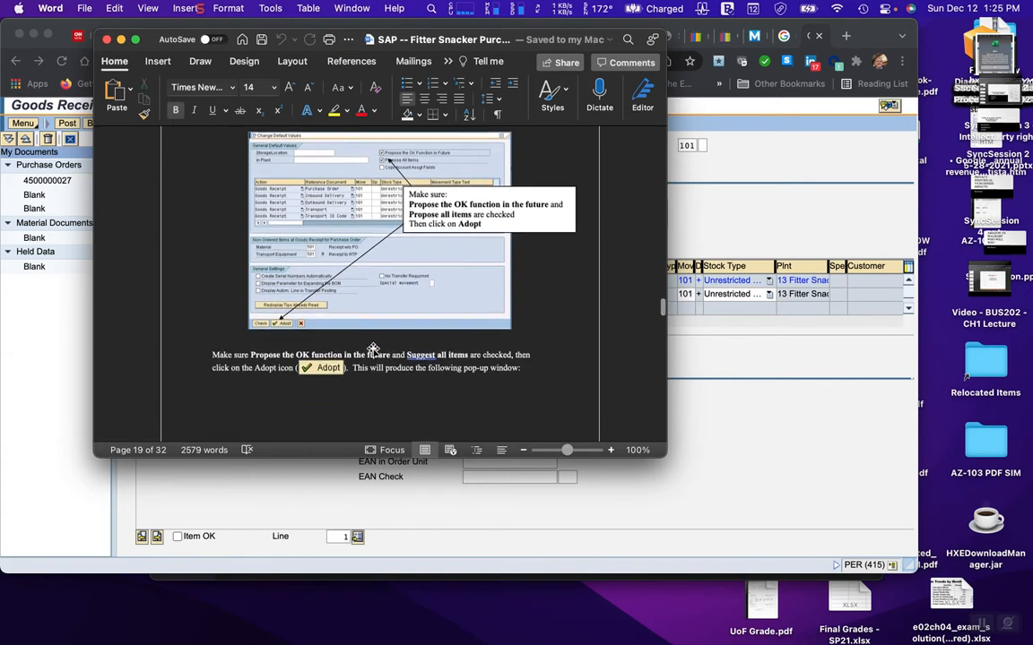
pyautogui.scroll(-20, 373, 348)
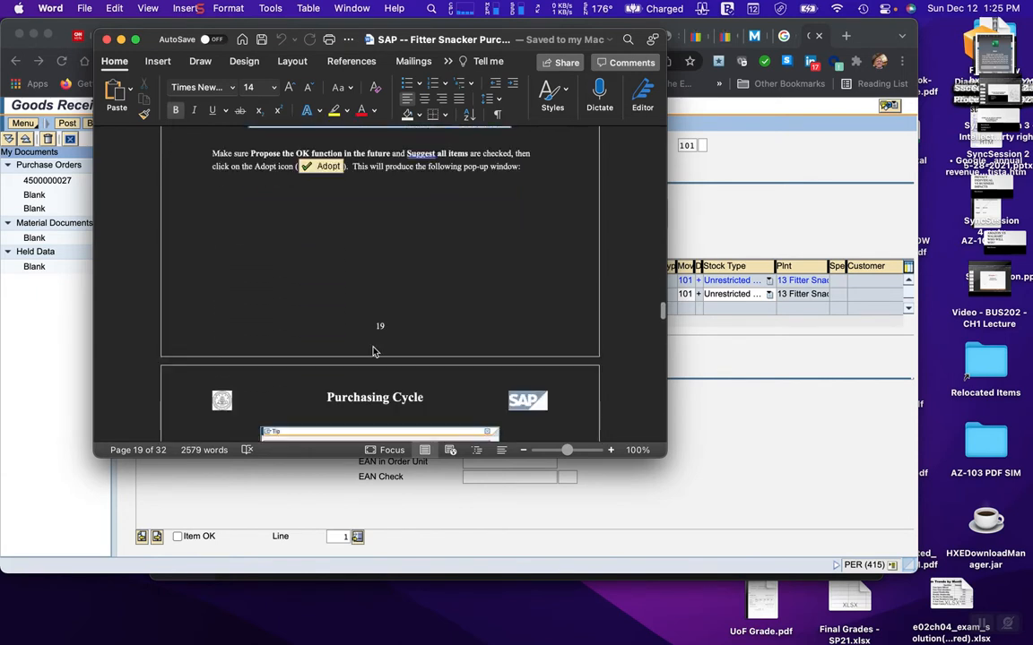
pyautogui.scroll(-3, 373, 350)
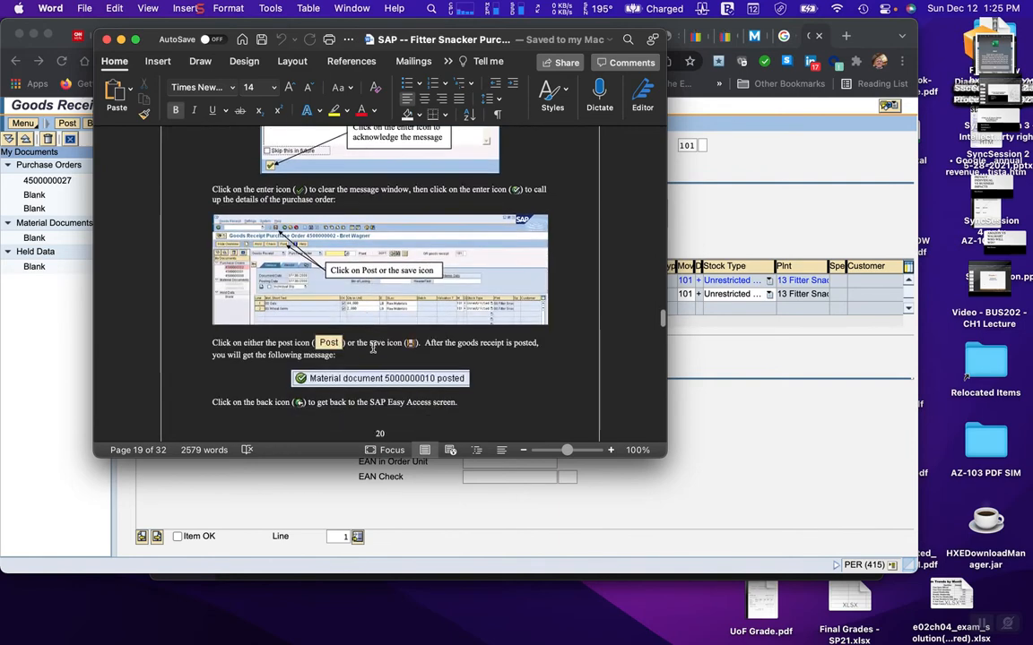
pyautogui.scroll(10, 373, 346)
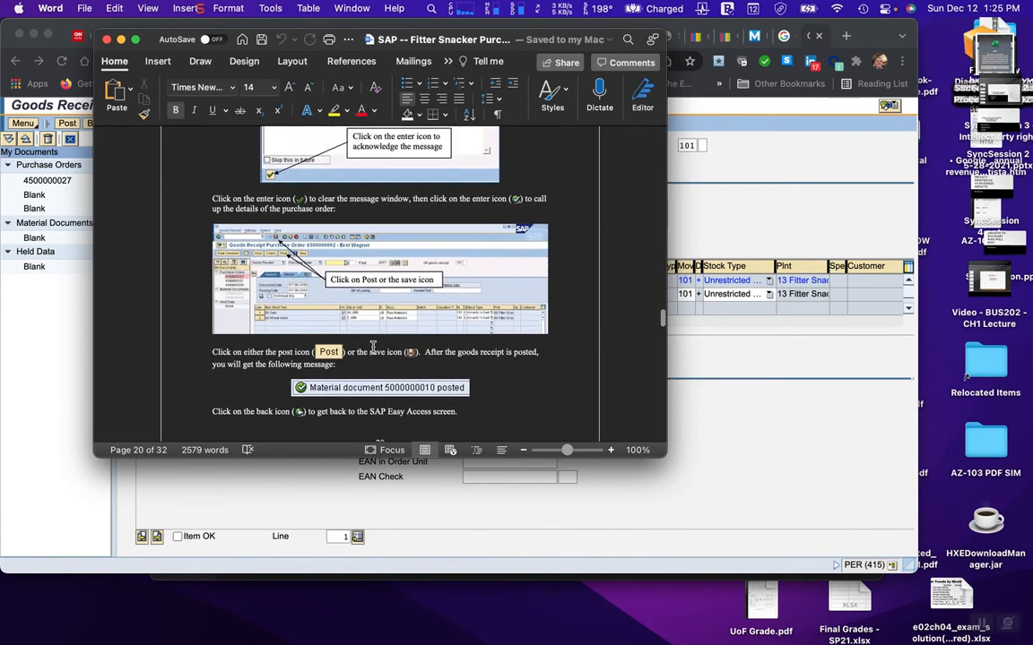
pyautogui.scroll(-5, 373, 348)
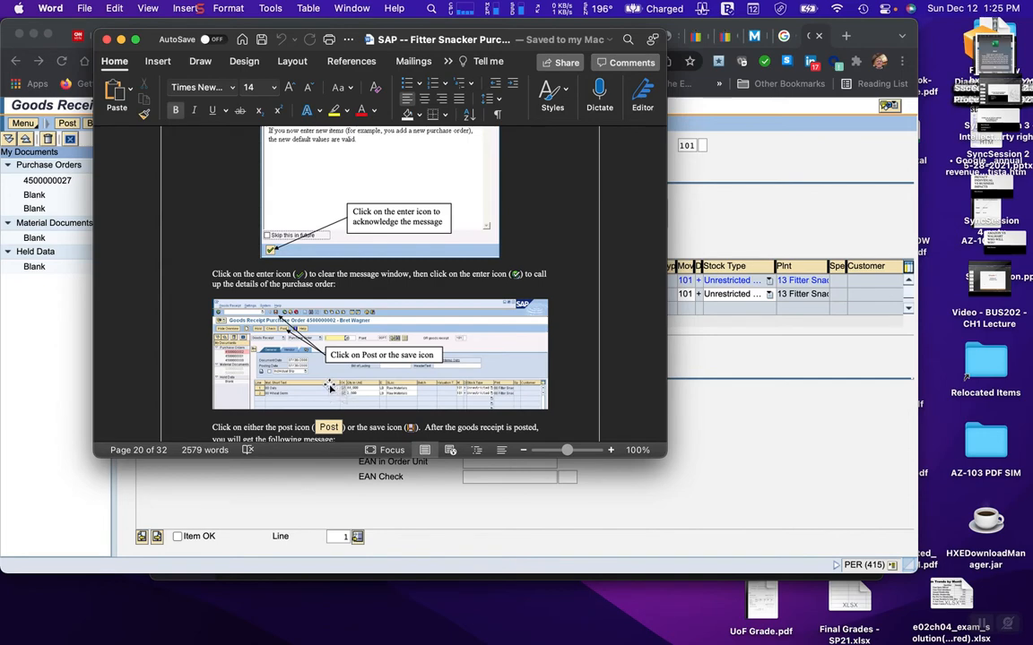
# Step: Return to SAP in Chrome, mark the 13 Wheat Germ line as OK and post the goods receipt
pyautogui.click(436, 494)
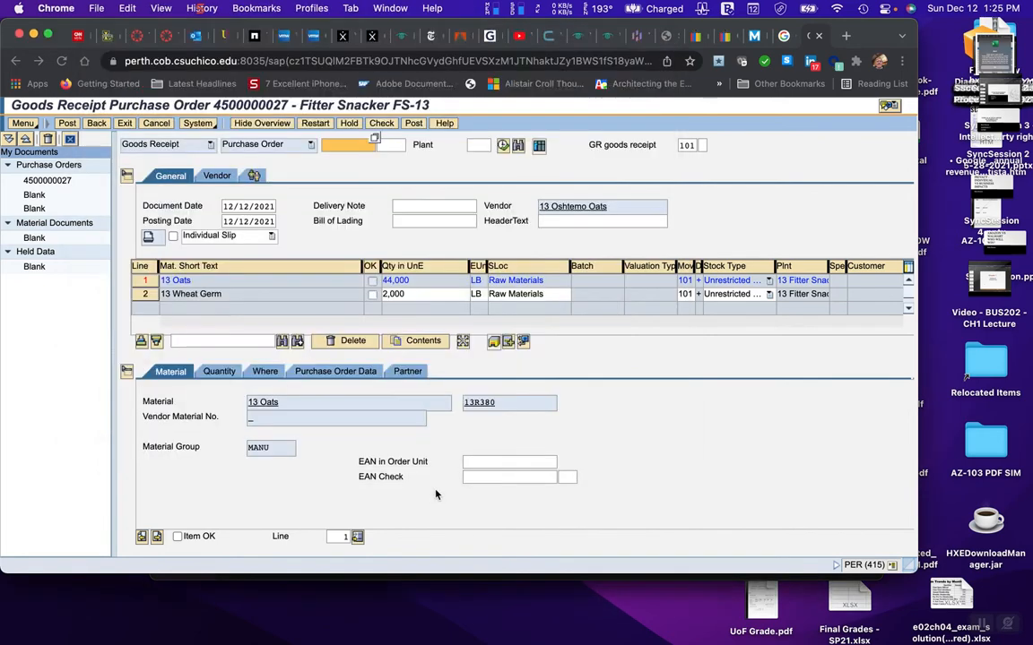
pyautogui.click(372, 296)
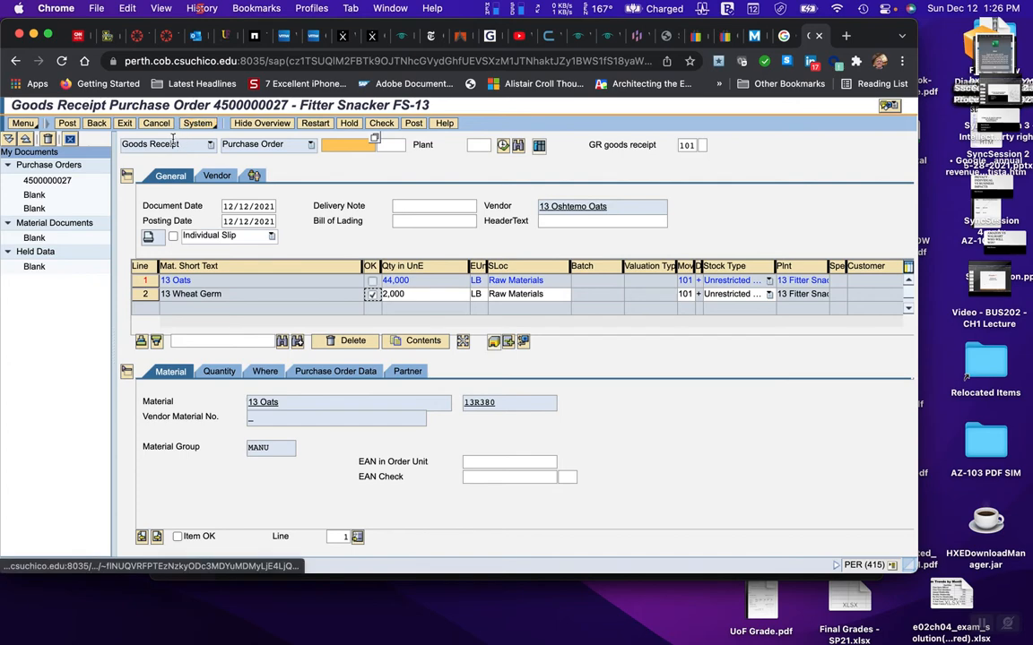
pyautogui.click(67, 123)
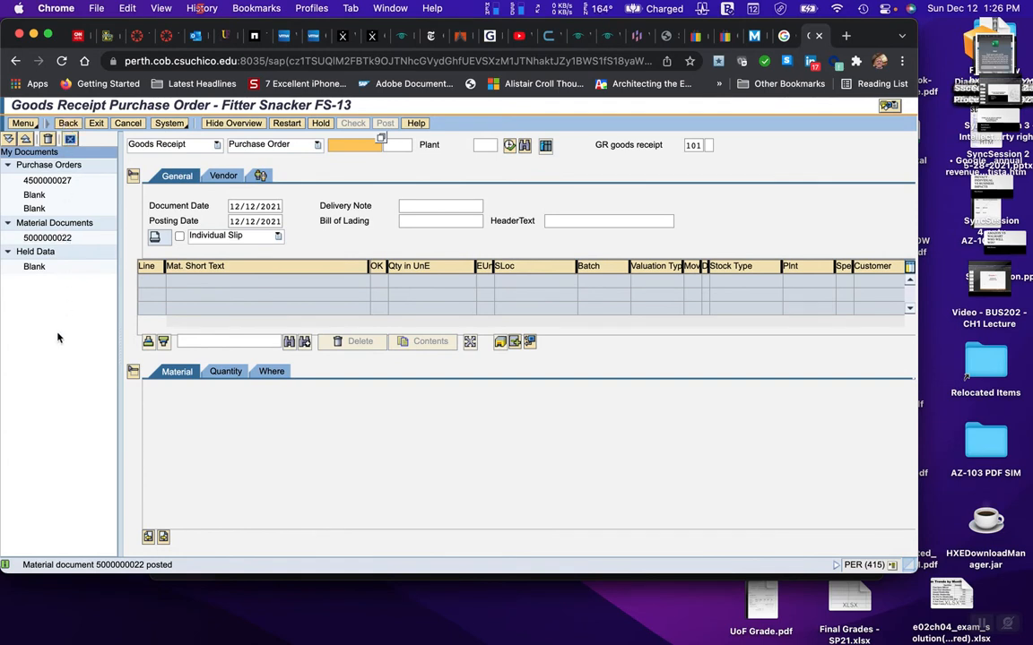
# Step: Load the Oshtemo Oats purchase order into the goods receipt again and examine the columns of its 13 Oats line
pyautogui.click(336, 145)
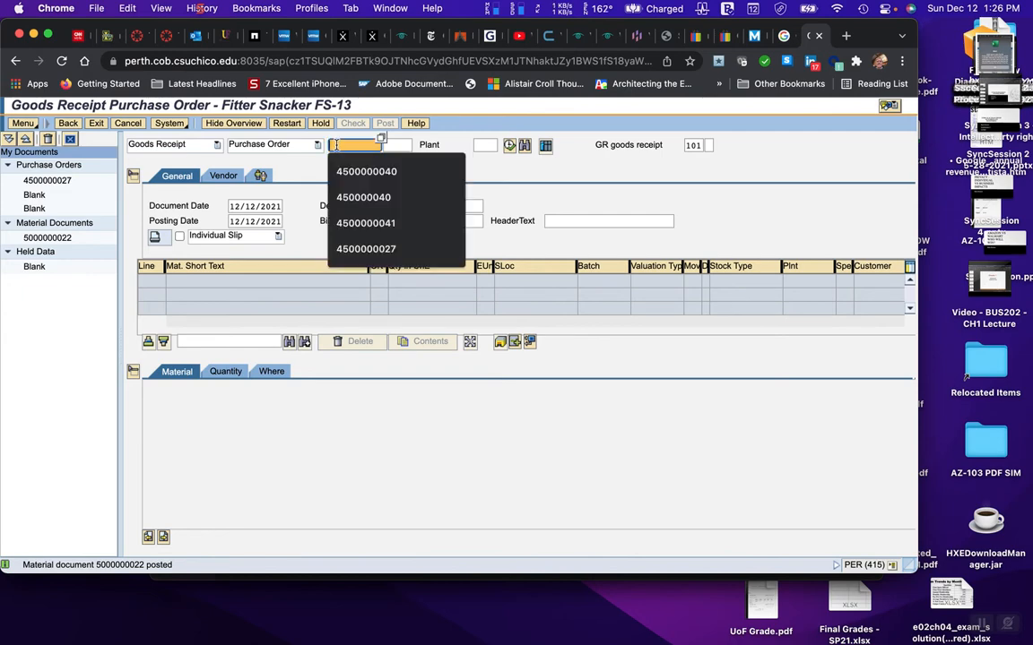
pyautogui.press('super+v')
pyautogui.press('Return')
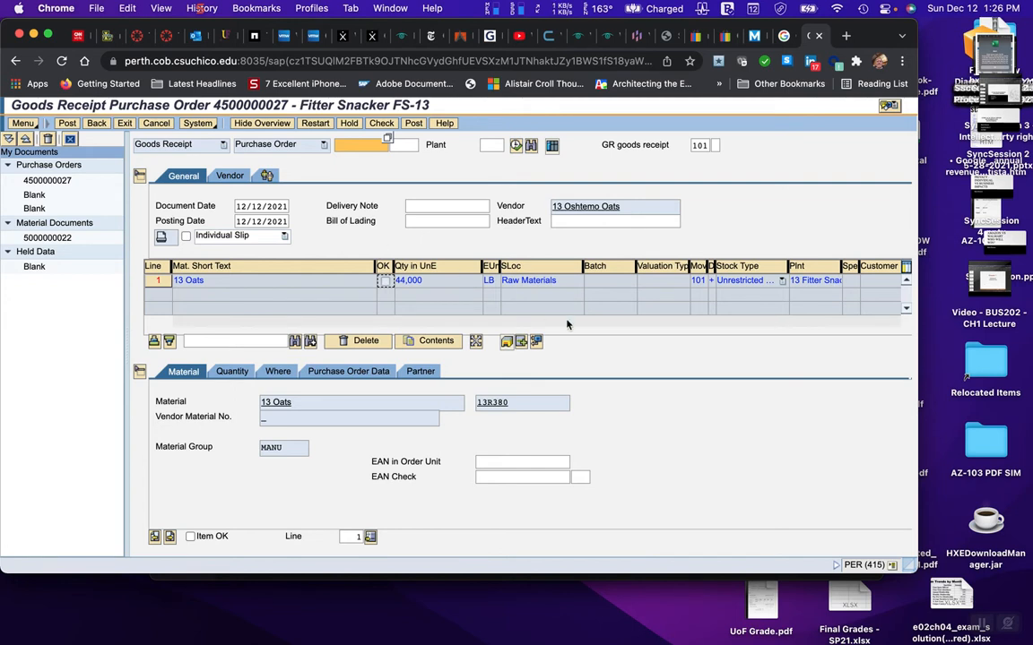
pyautogui.hscroll(10, 619, 307)
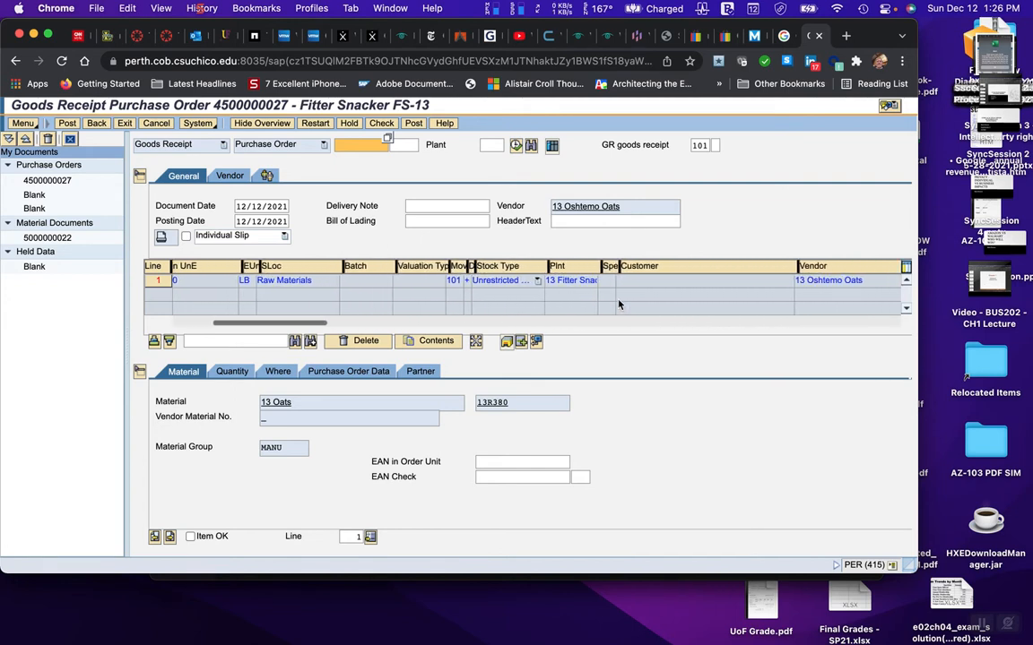
pyautogui.hscroll(10, 618, 305)
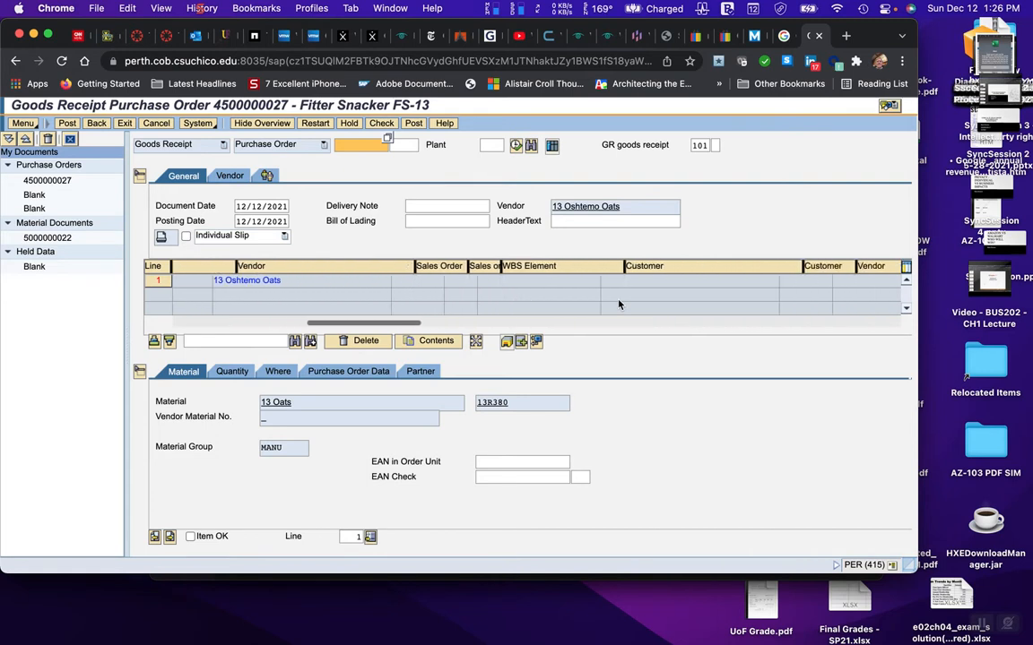
pyautogui.hscroll(10, 619, 304)
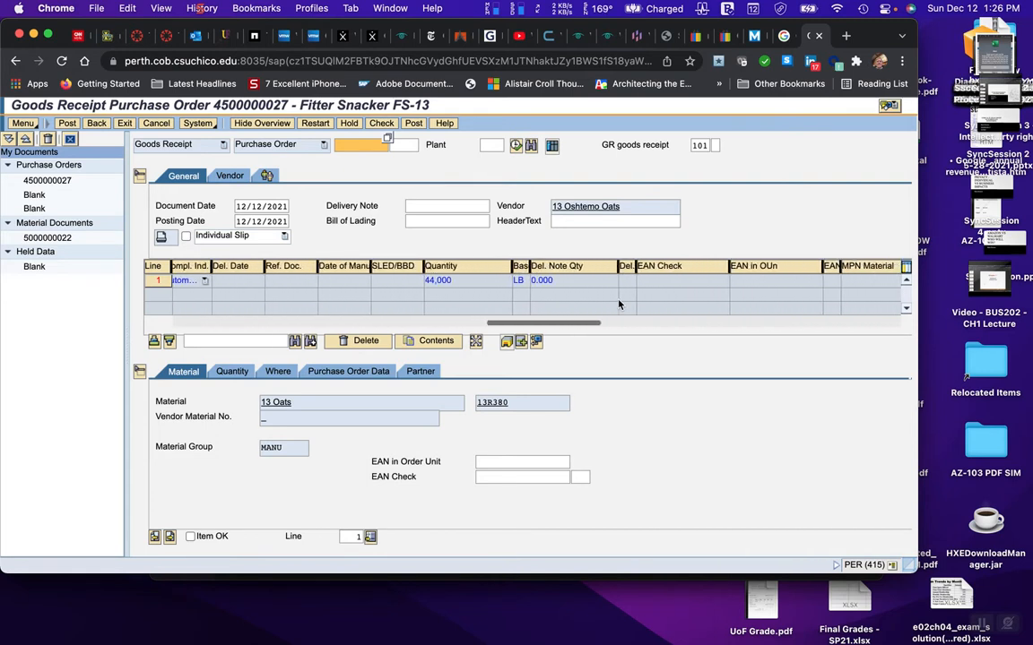
pyautogui.hscroll(5, 618, 304)
pyautogui.hscroll(-15, 627, 301)
pyautogui.hscroll(8, 668, 297)
pyautogui.hscroll(-15, 668, 297)
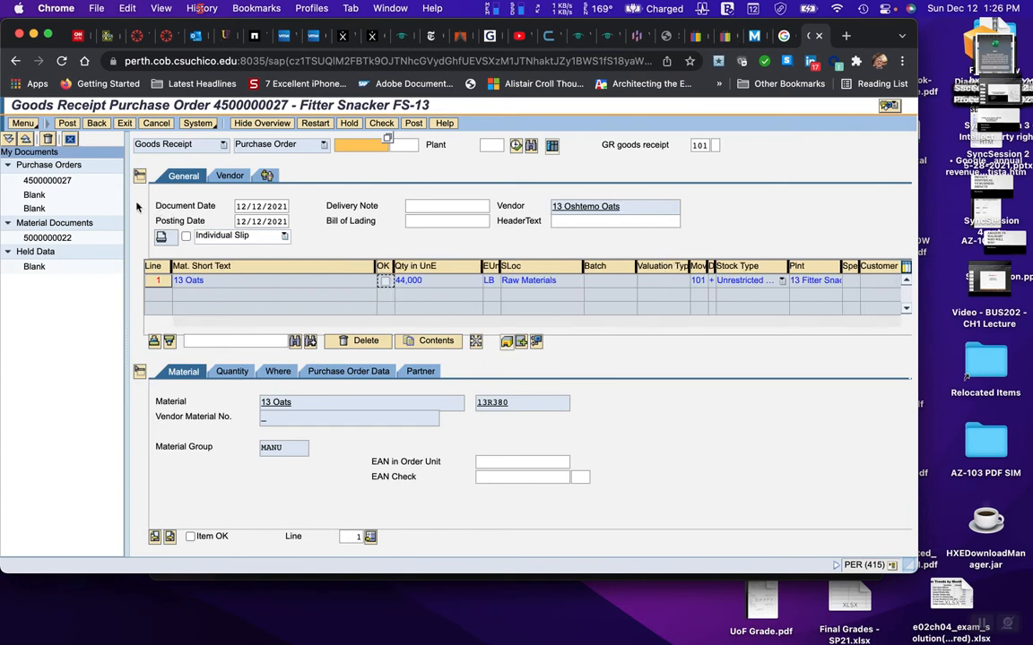
# Step: Enable printing of the individual slip and try to mark the 13 Oats line as OK
pyautogui.click(159, 279)
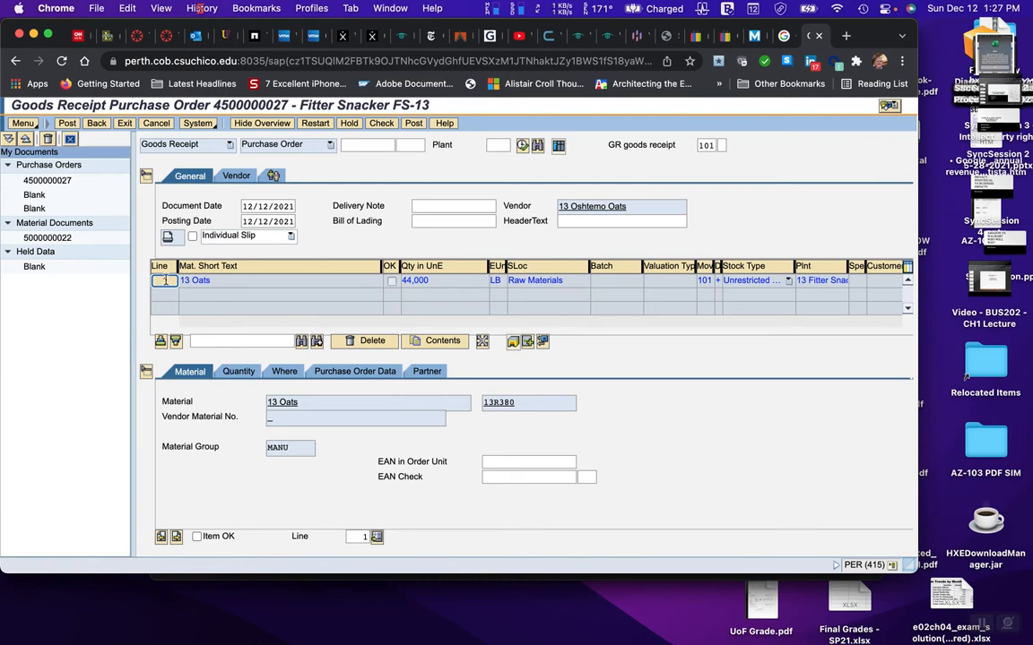
pyautogui.click(164, 280)
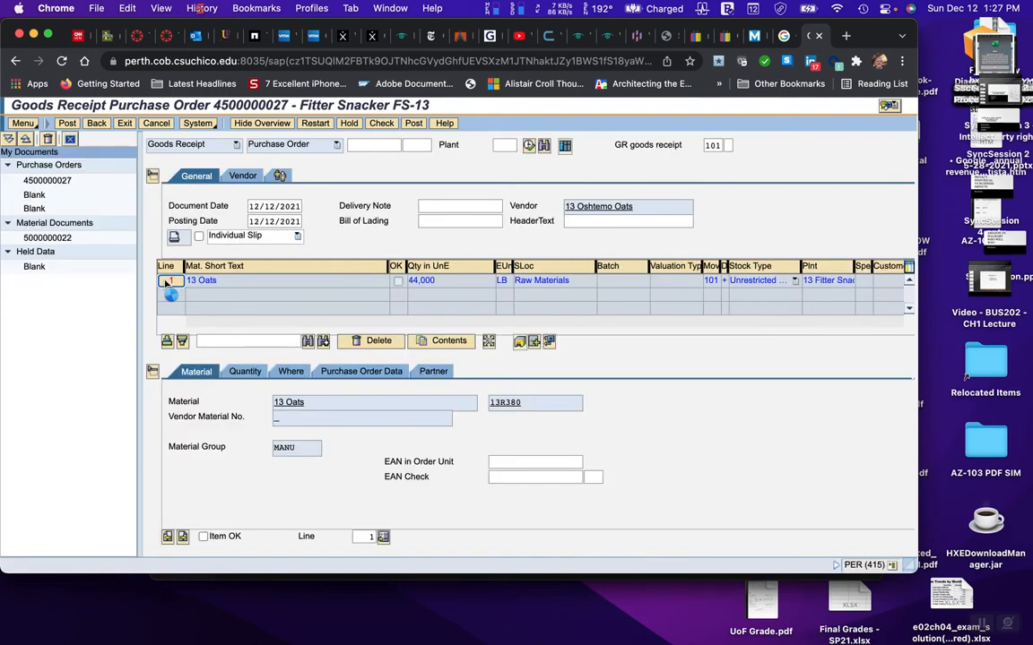
pyautogui.click(199, 238)
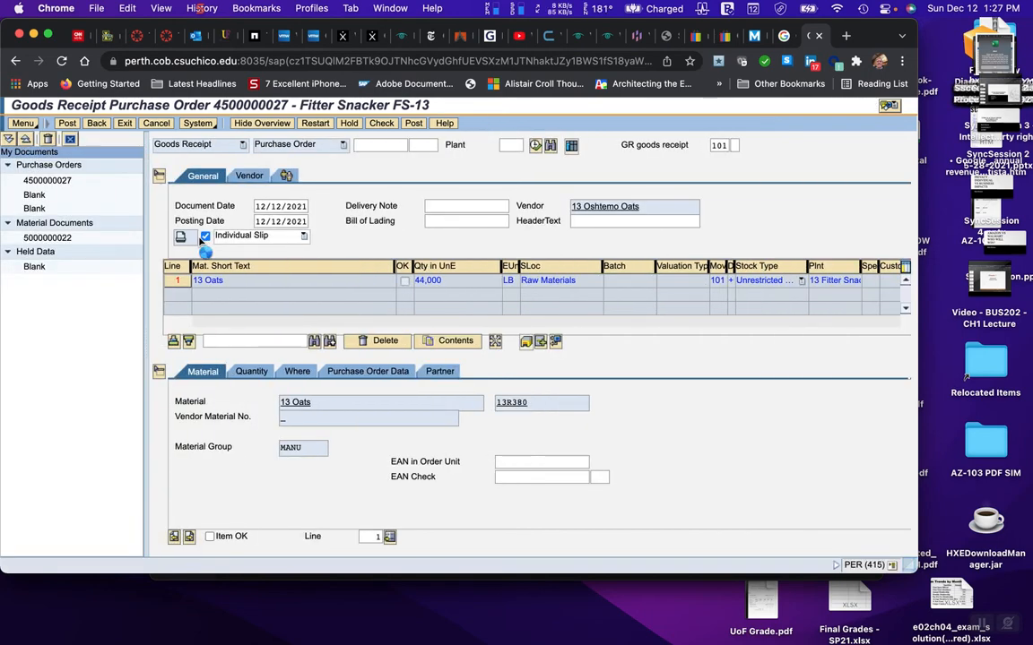
pyautogui.click(404, 282)
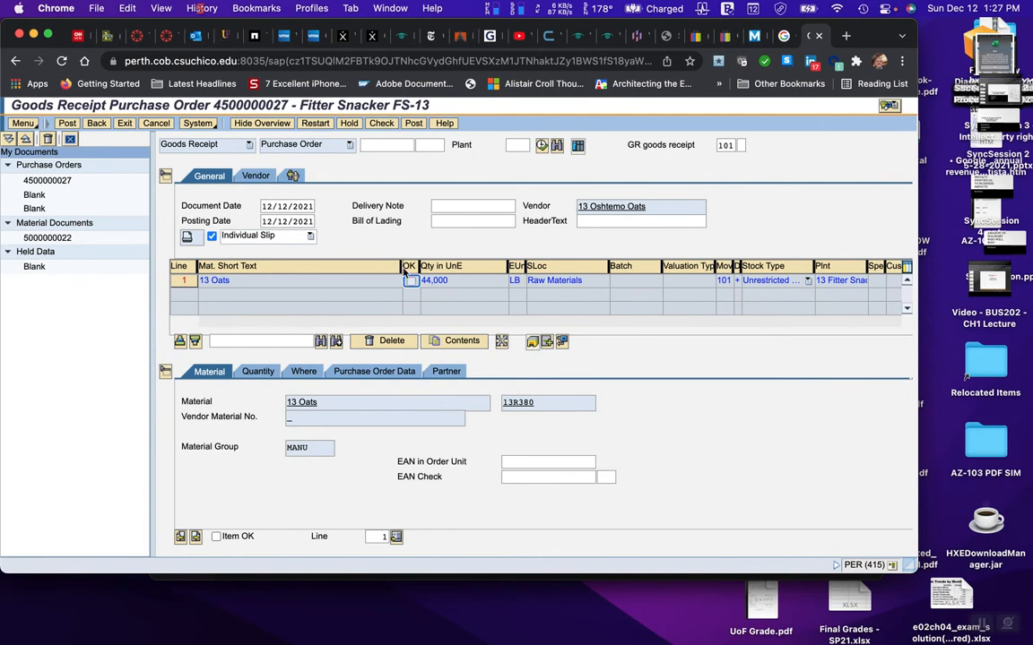
# Step: Load the same purchase order once more, mark the second 13 Oats line as OK and post the goods receipt
pyautogui.click(367, 145)
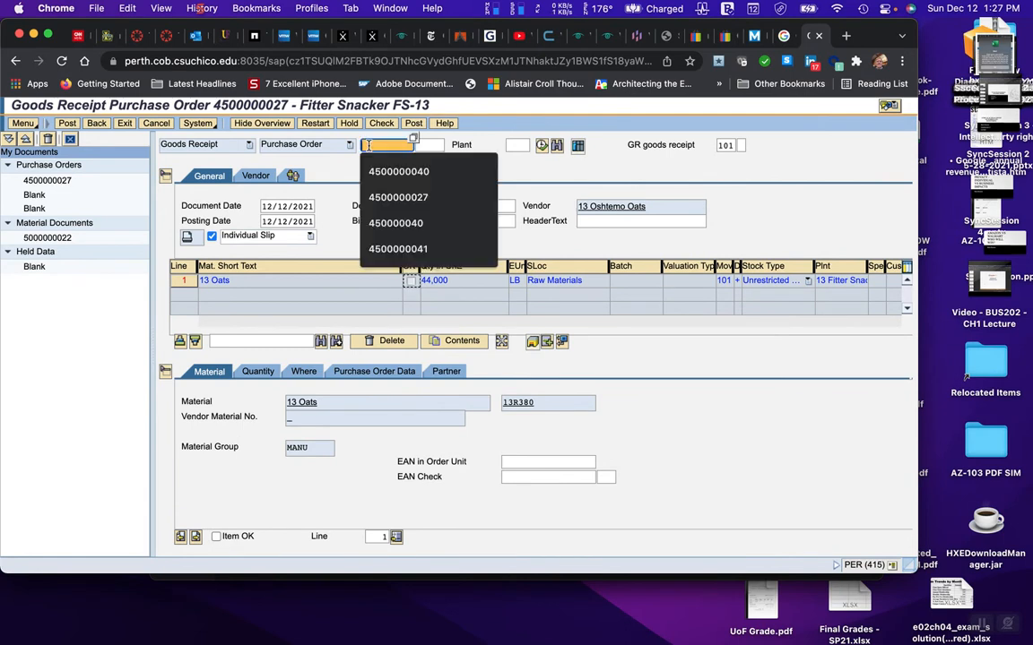
pyautogui.press('Down')
pyautogui.press('Down')
pyautogui.press('Return')
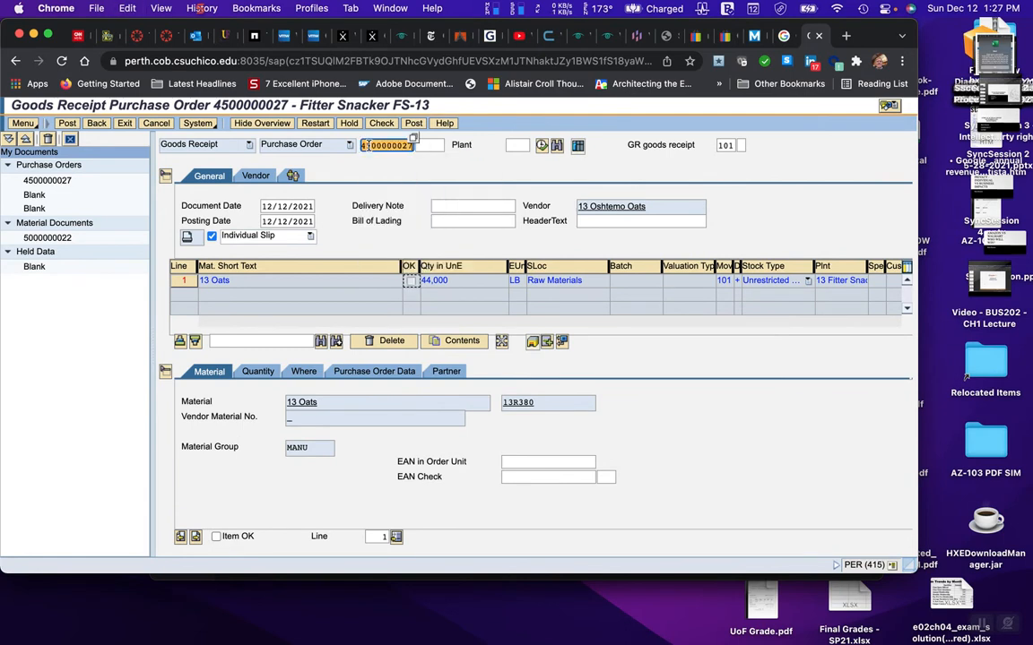
pyautogui.press('Return')
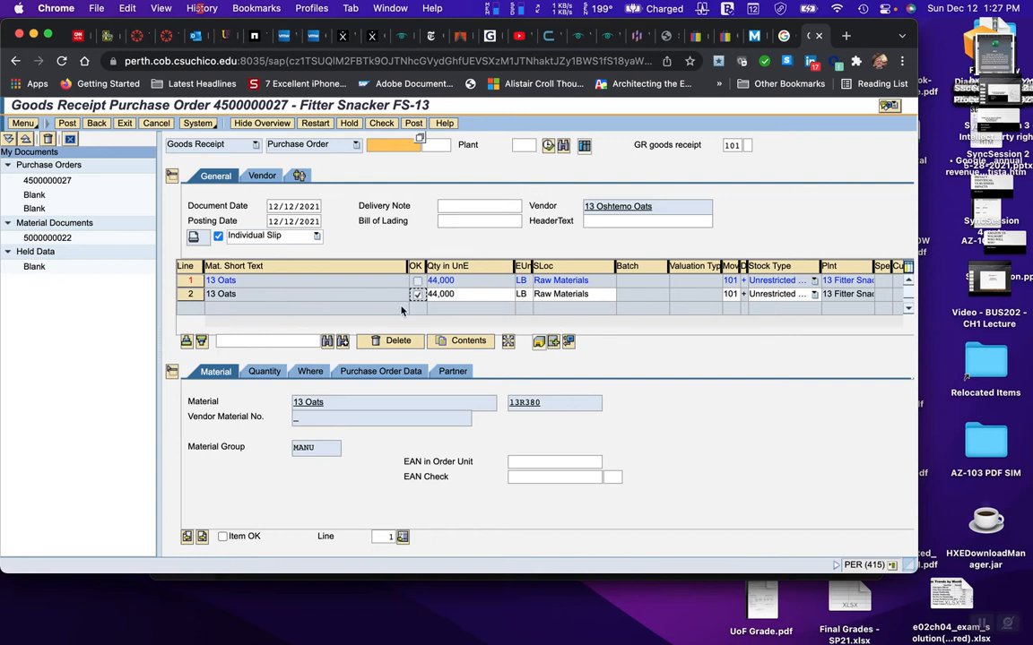
pyautogui.click(67, 126)
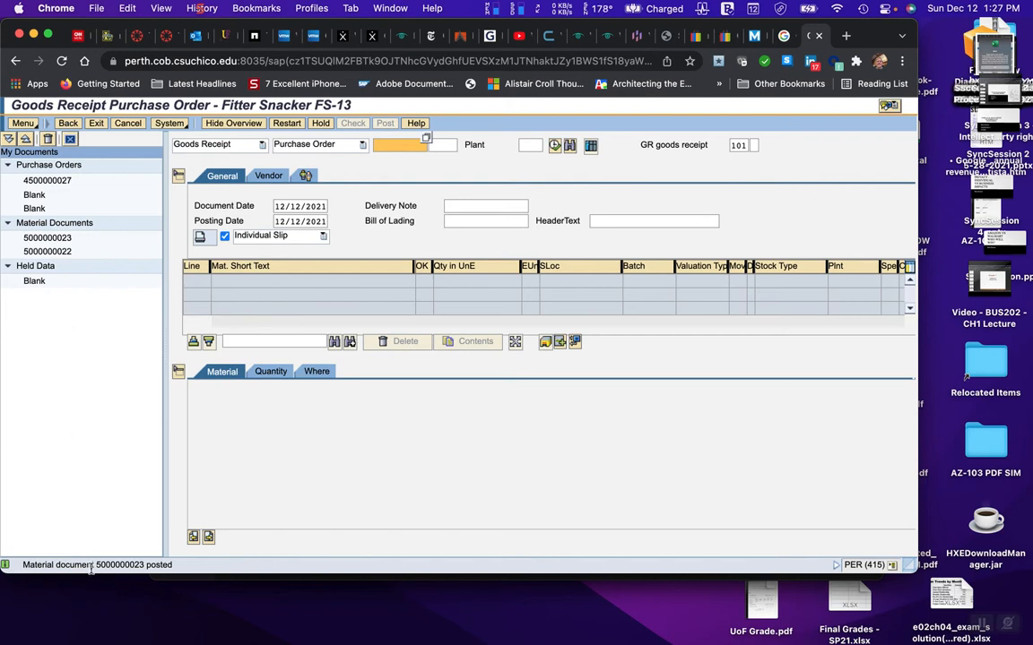
# Step: Open the details of the posting message and copy the material document number
pyautogui.moveTo(95, 565); pyautogui.dragTo(141, 565)
pyautogui.click(141, 565)
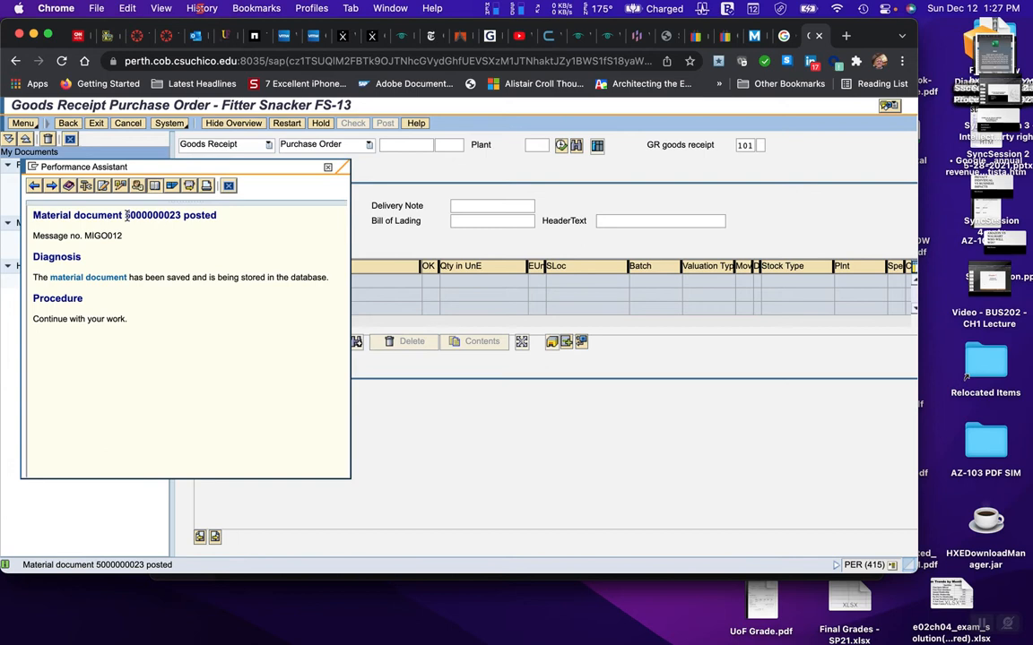
pyautogui.moveTo(127, 215); pyautogui.dragTo(182, 212)
pyautogui.press('super+c')
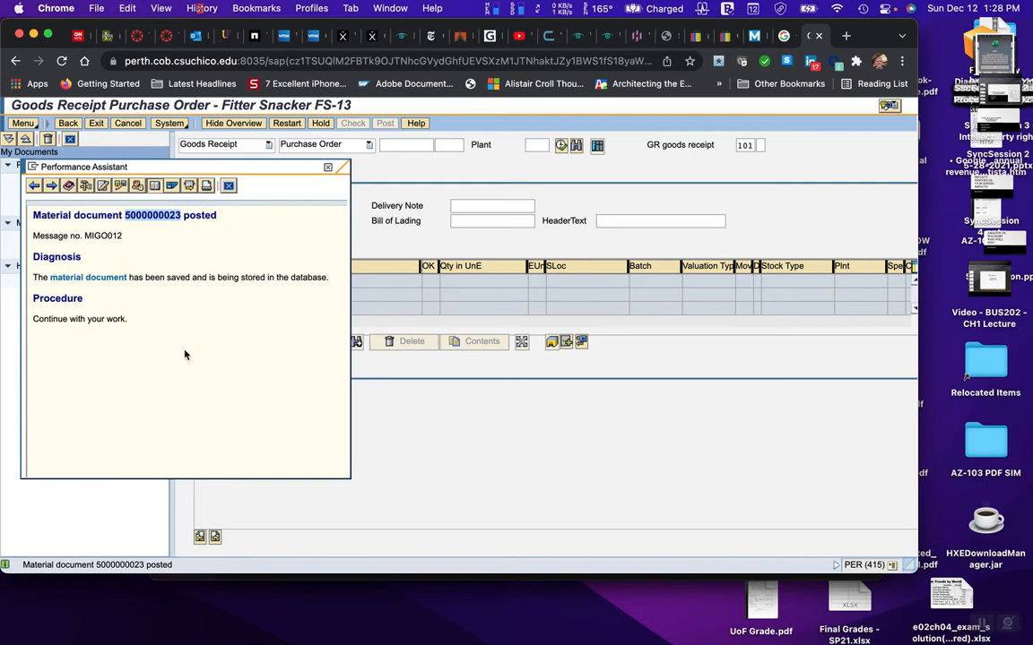
# Step: Switch to Notes and paste the copied material document number on two separate lines below the purchase order entry
pyautogui.moveTo(321, 625)
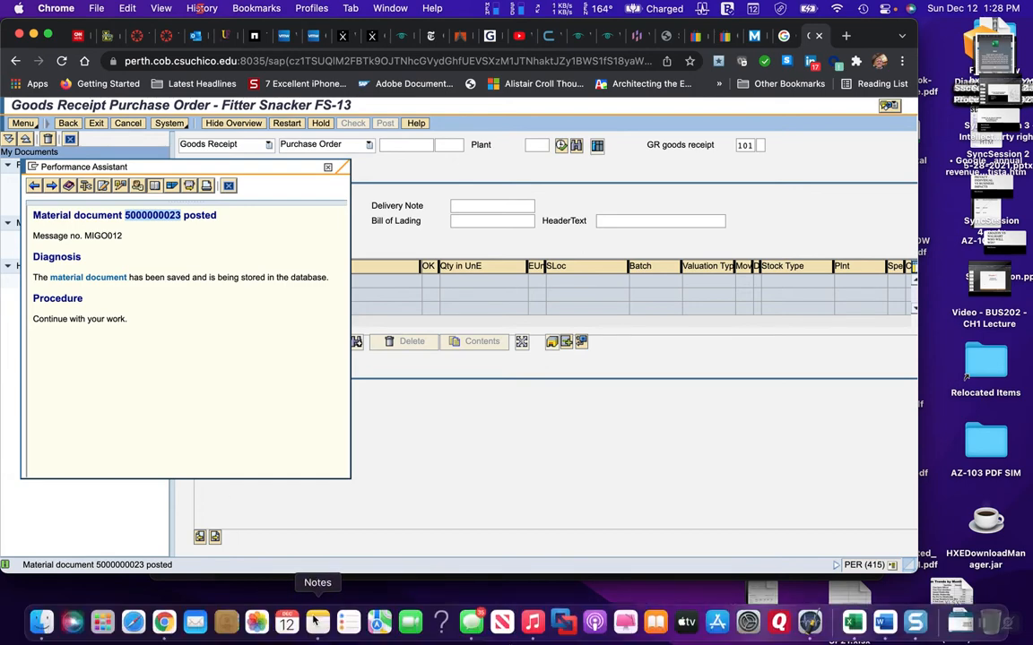
pyautogui.click(319, 622)
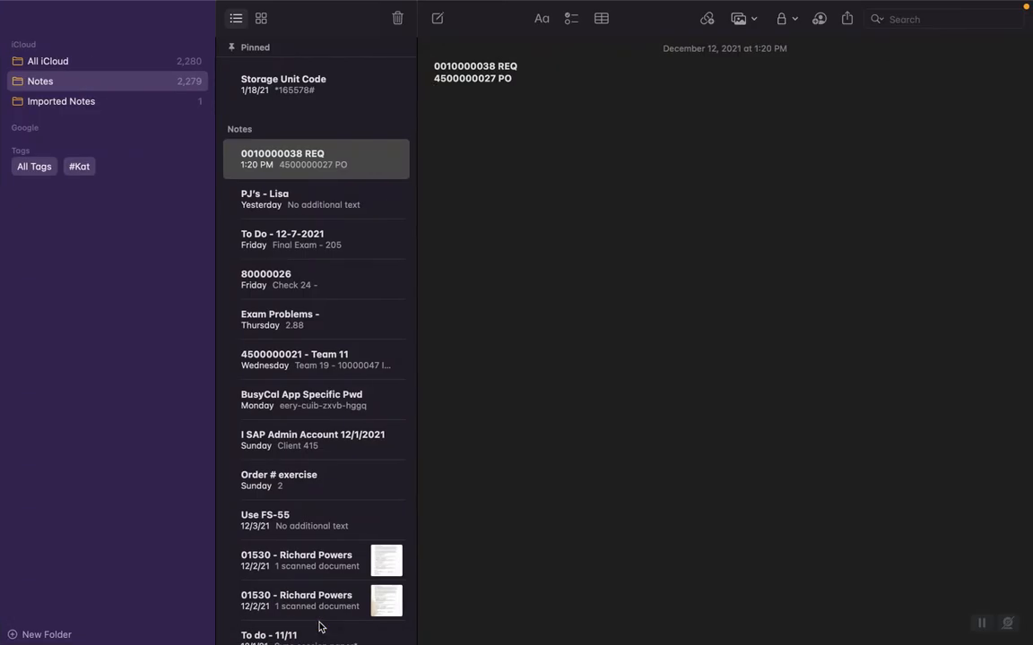
pyautogui.click(436, 119)
pyautogui.press('super+v')
pyautogui.press('Return')
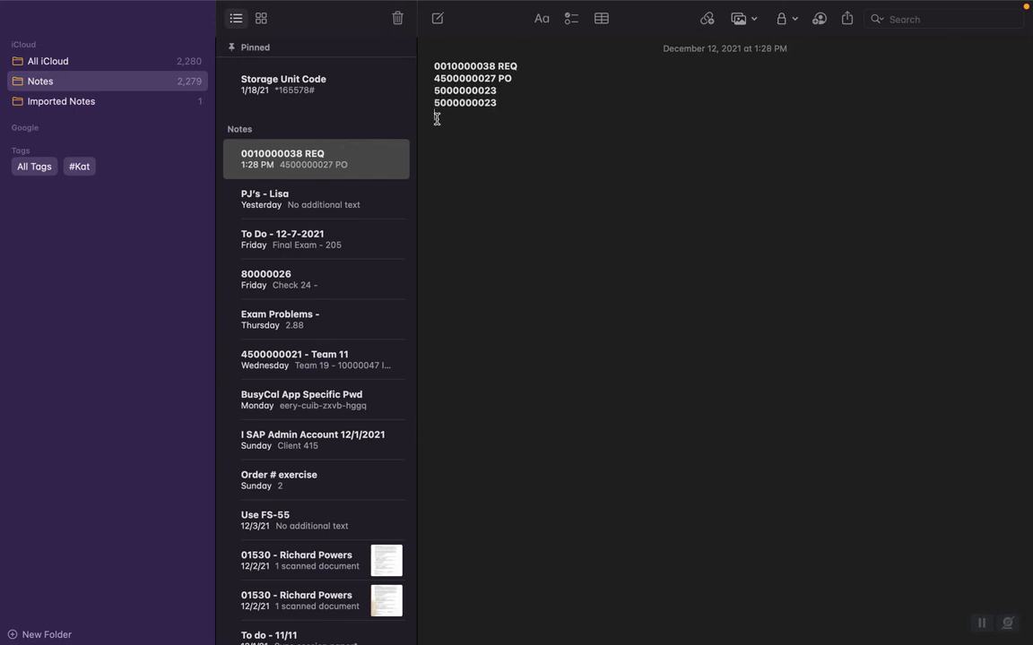
pyautogui.press('super+v')
pyautogui.press('Return')
# Step: Change the last digit of the first pasted number to 2 and label both numbers "Material Doc"
pyautogui.click(495, 89)
pyautogui.press('BackSpace')
pyautogui.write('2')
pyautogui.write('aterial Doc')
pyautogui.click(501, 102)
pyautogui.write('Material')
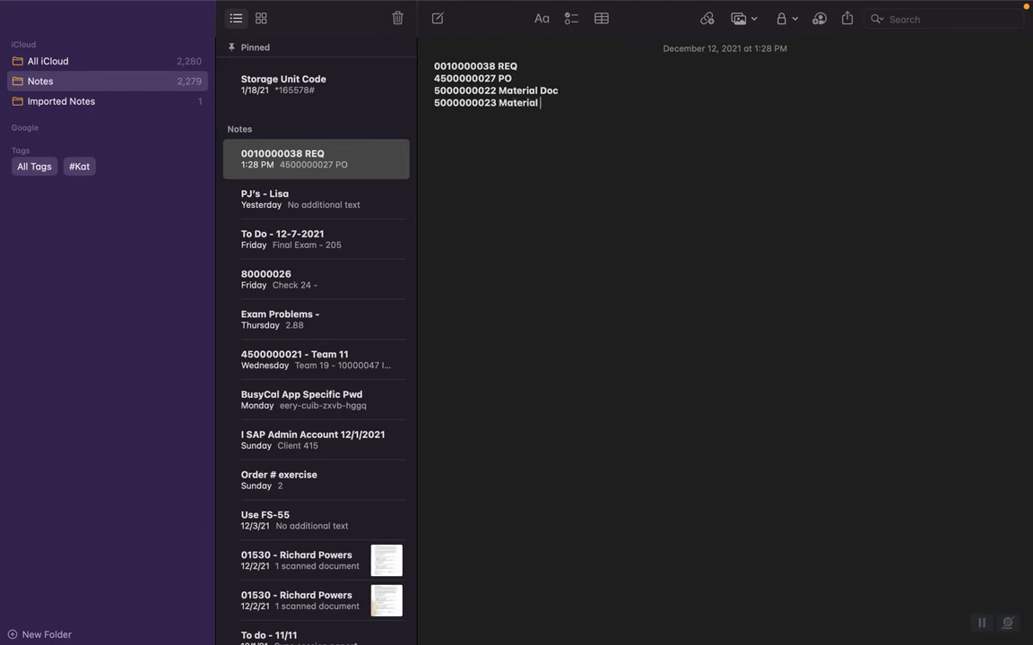
pyautogui.write(' Doc')
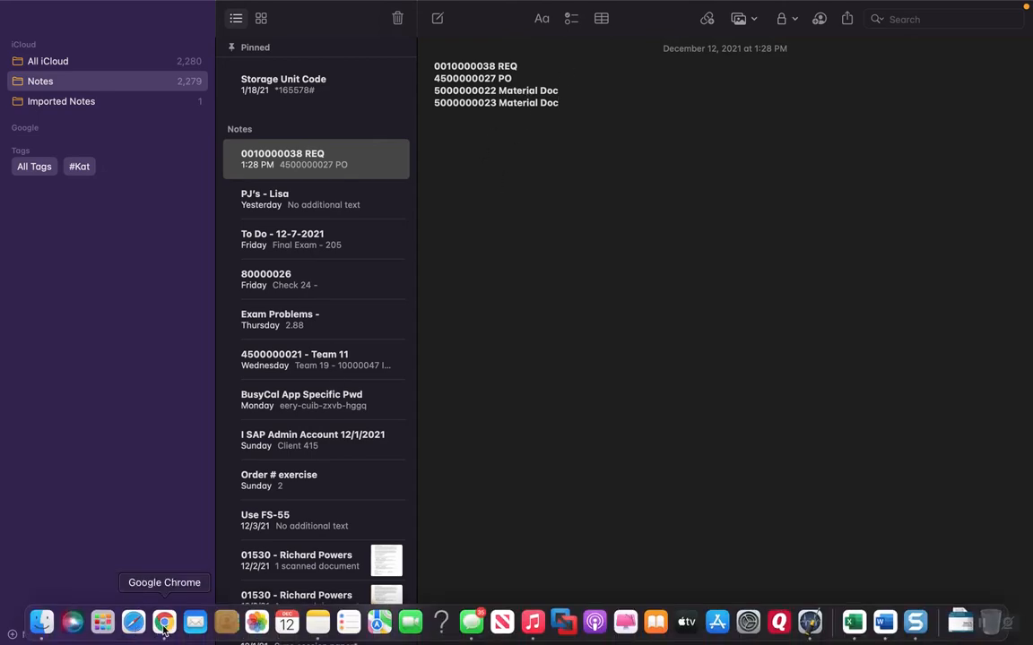
# Step: Return to SAP in Chrome, close the Performance Assistant and open the goods receipt's purchase order number for entry
pyautogui.click(163, 631)
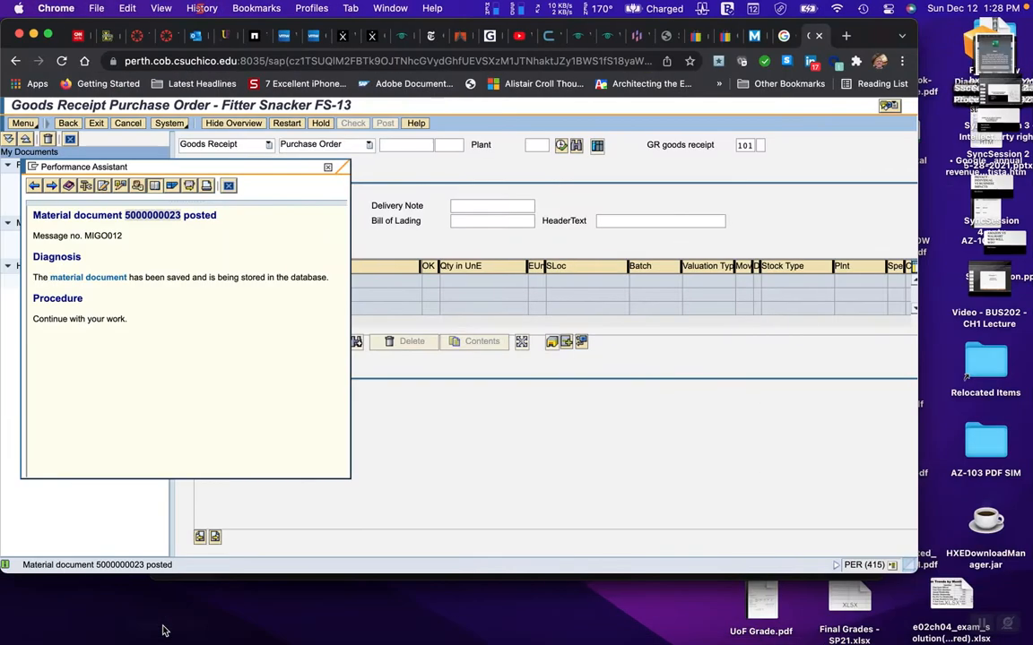
pyautogui.click(329, 168)
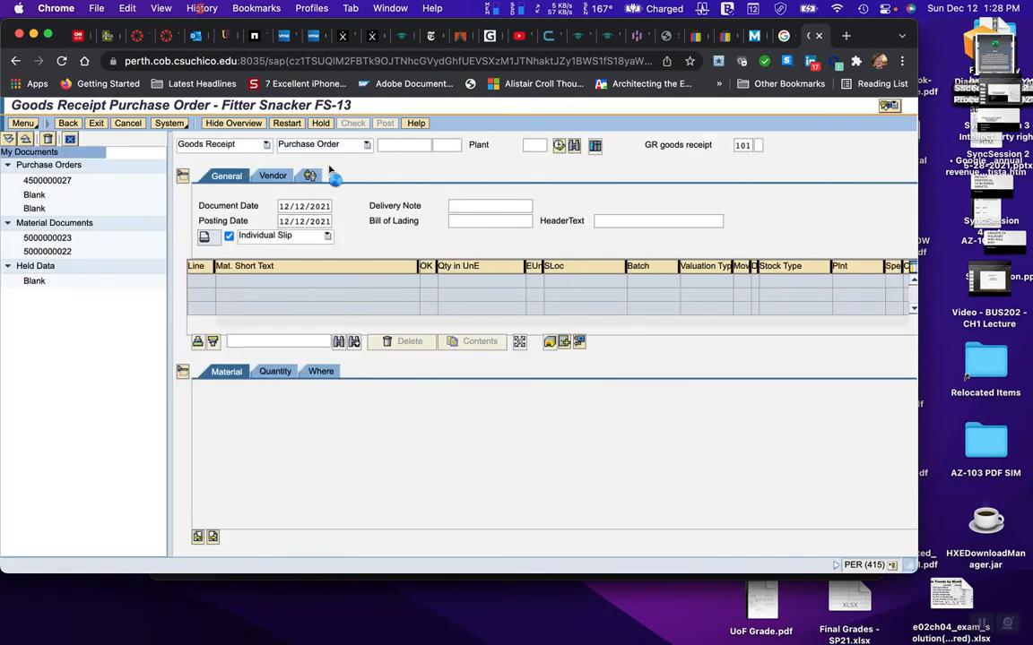
pyautogui.click(386, 146)
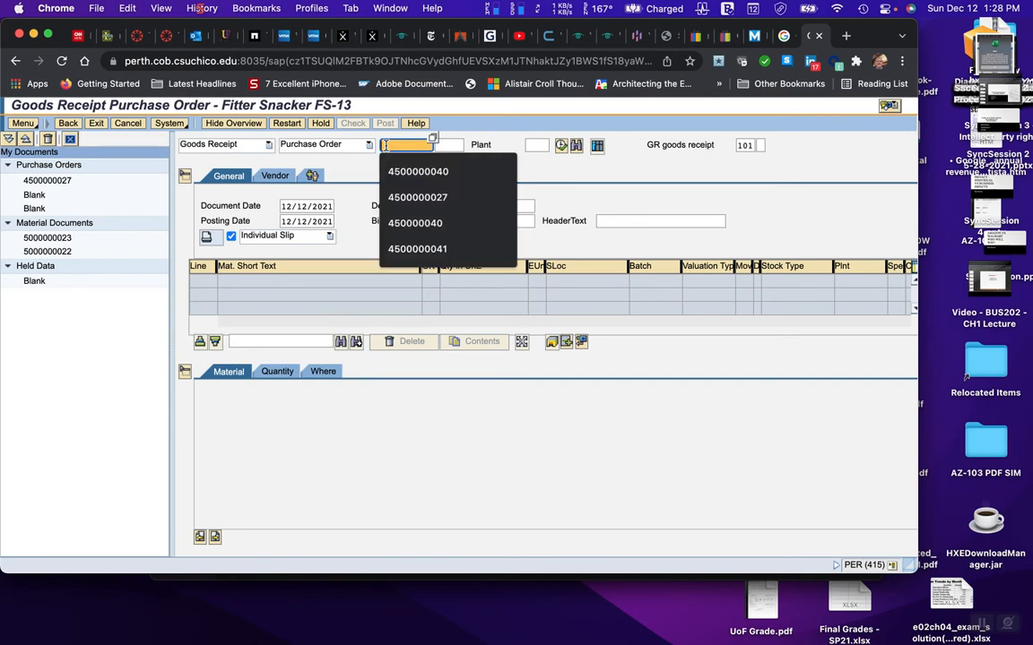
# Step: Try to load the goods receipt with the latest material document number as the purchase order number, and clear the entry
pyautogui.press('super+v')
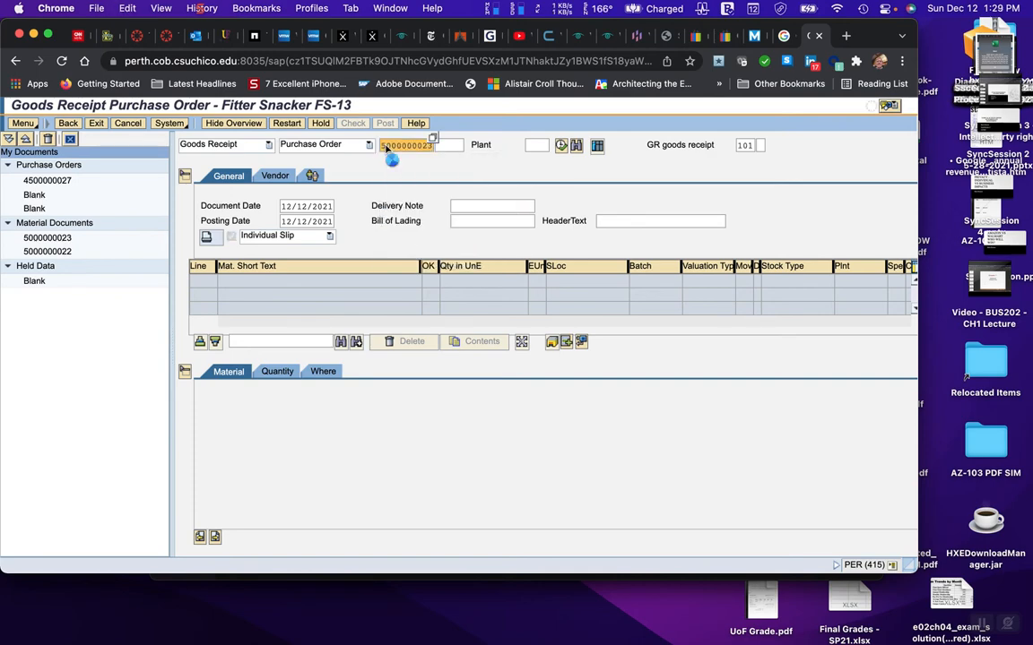
pyautogui.press('Return')
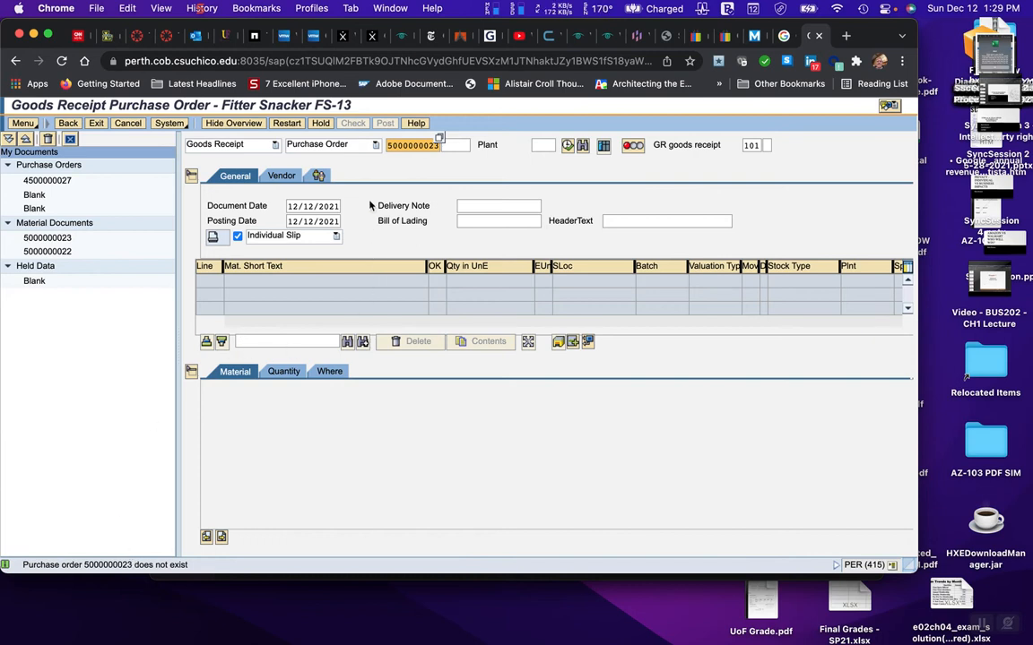
pyautogui.click(439, 146)
pyautogui.moveTo(439, 145); pyautogui.dragTo(384, 154)
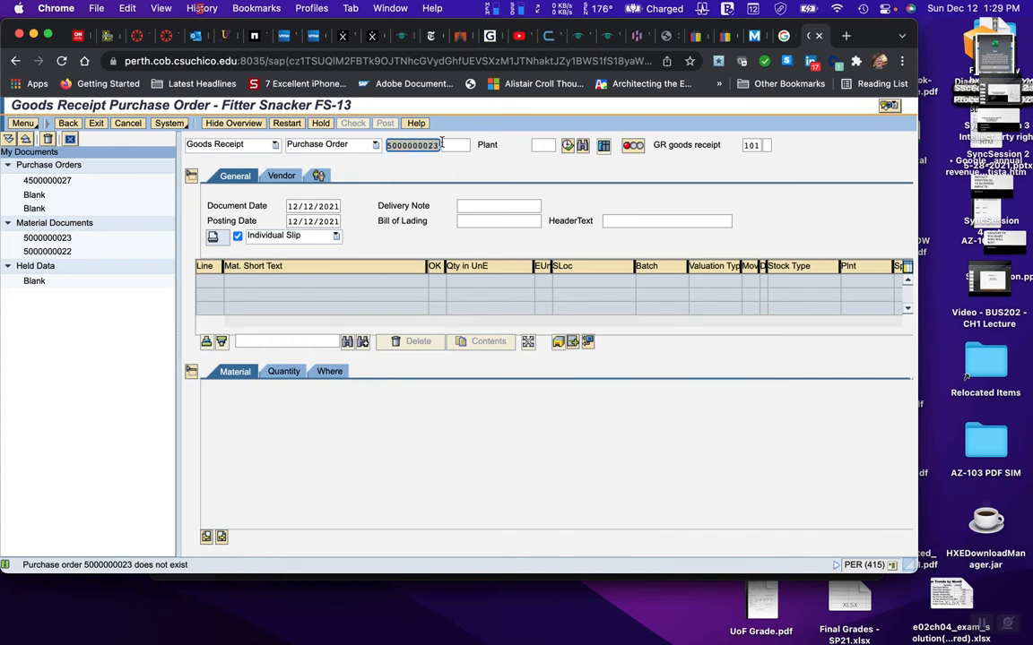
pyautogui.press('BackSpace')
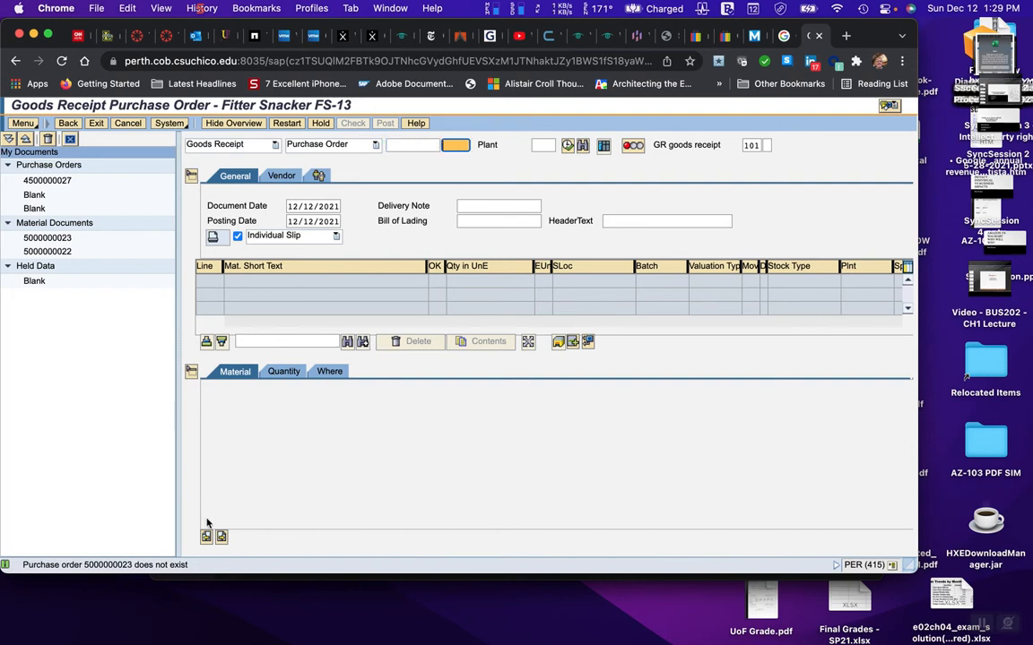
# Step: Switch to Notes and copy the first of the two material document numbers from the purchasing note
pyautogui.moveTo(439, 640)
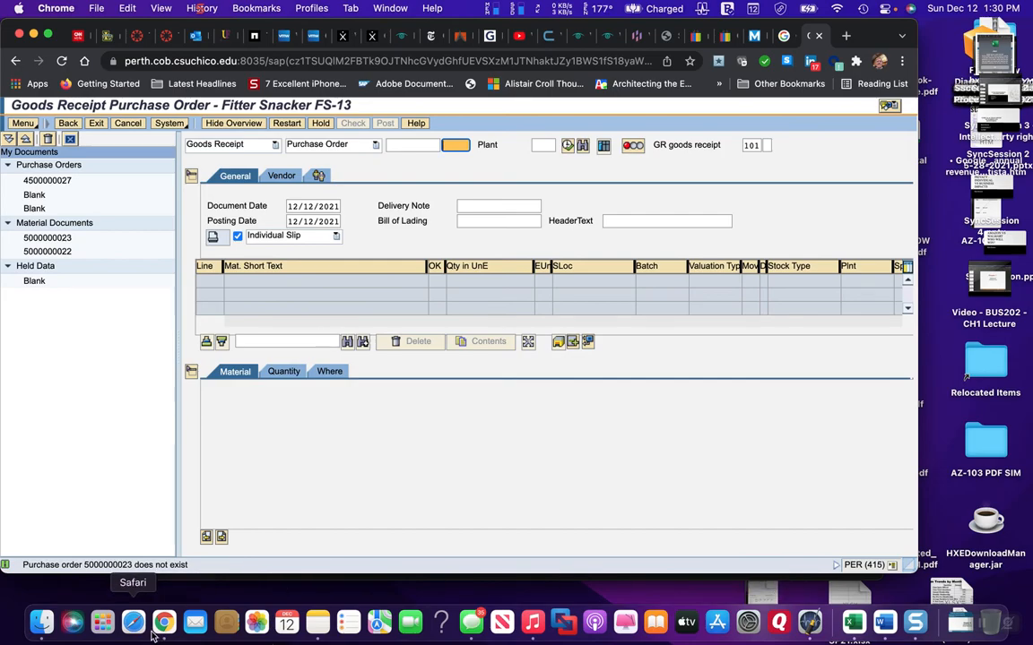
pyautogui.click(317, 621)
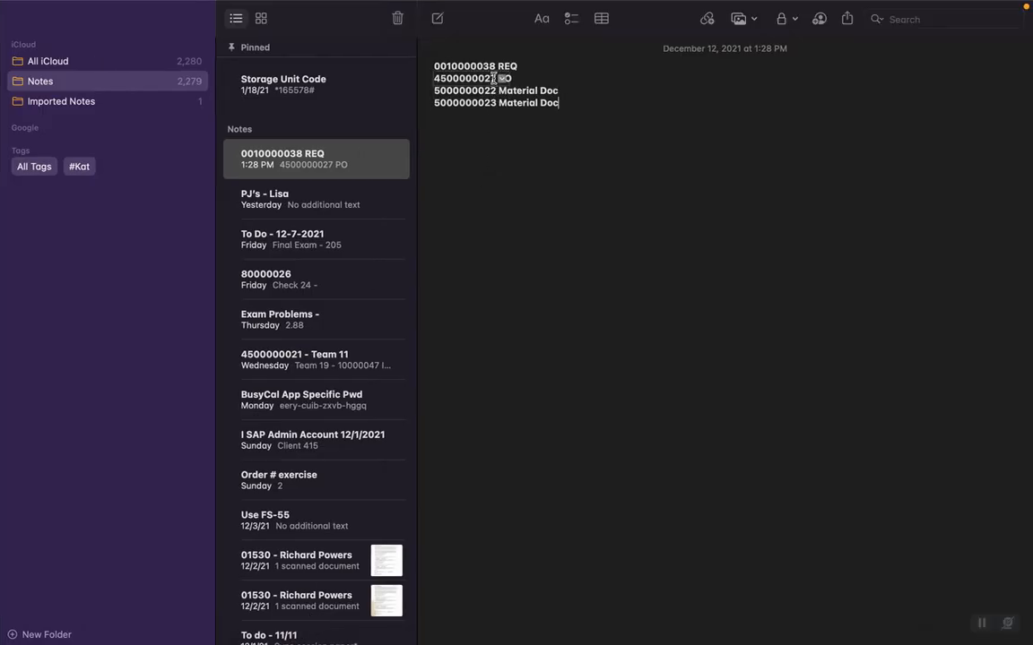
pyautogui.click(457, 78)
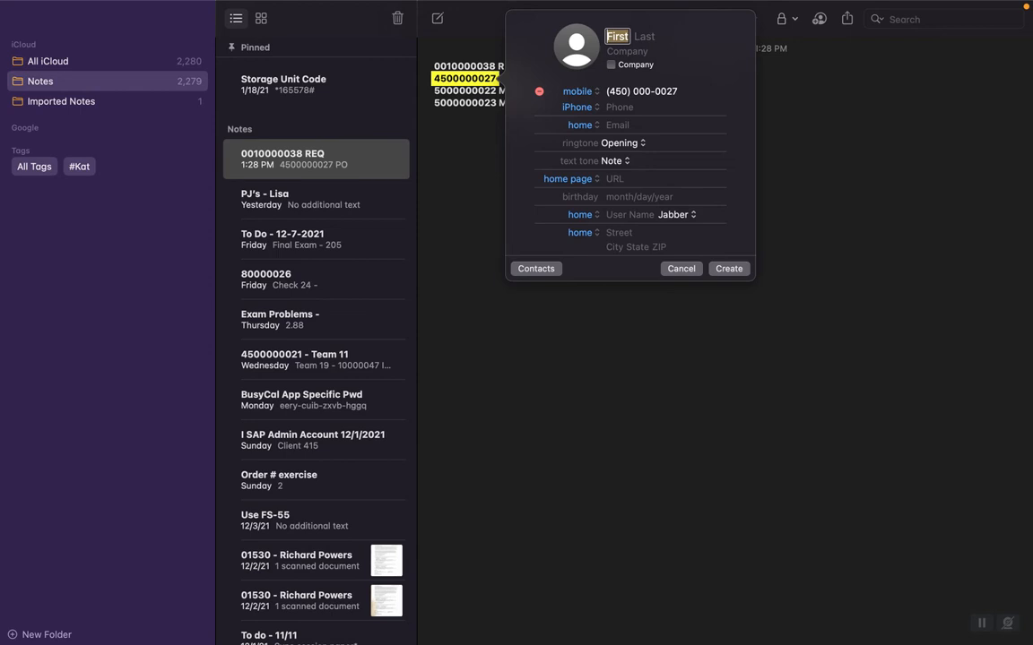
pyautogui.click(432, 78)
pyautogui.click(680, 268)
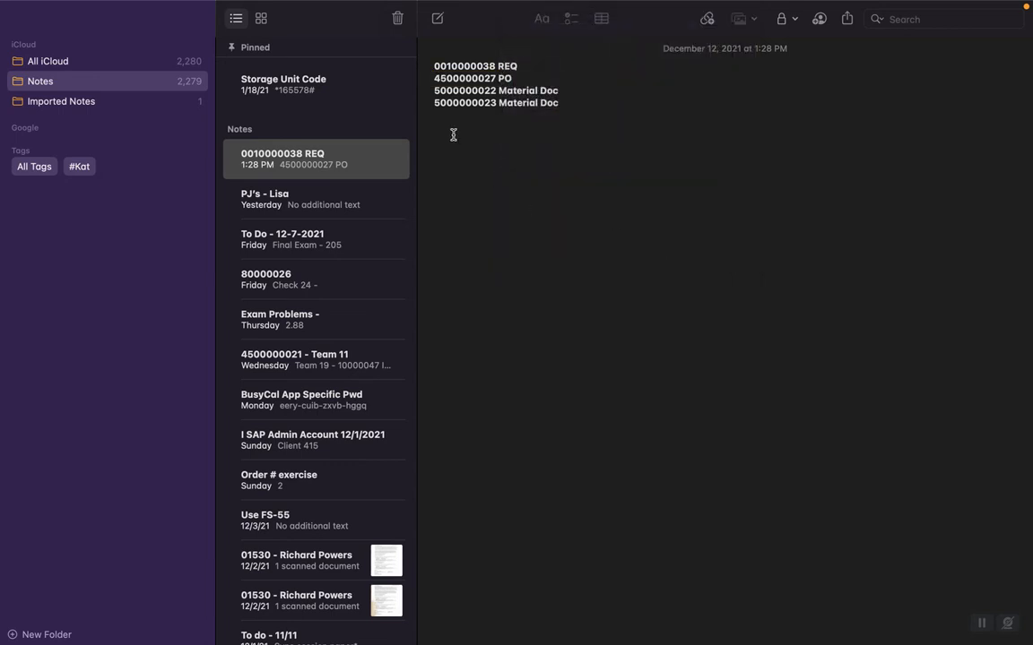
pyautogui.moveTo(435, 92); pyautogui.dragTo(495, 96)
pyautogui.press('super+c')
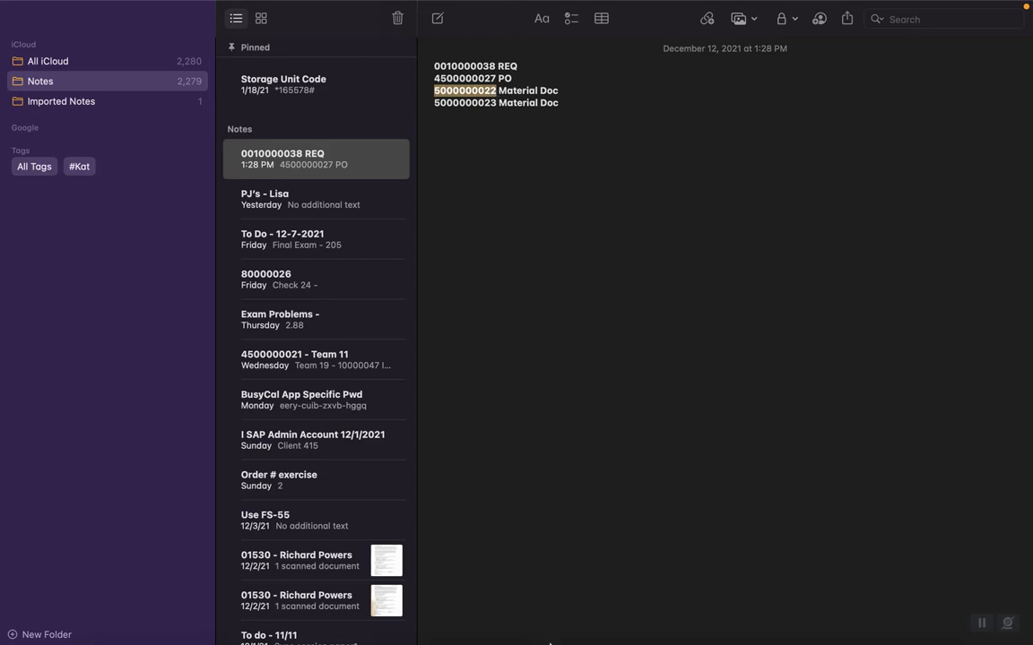
# Step: Switch back to Chrome and try to load the goods receipt with the copied material document number as the purchase order
pyautogui.moveTo(529, 642)
pyautogui.click(164, 621)
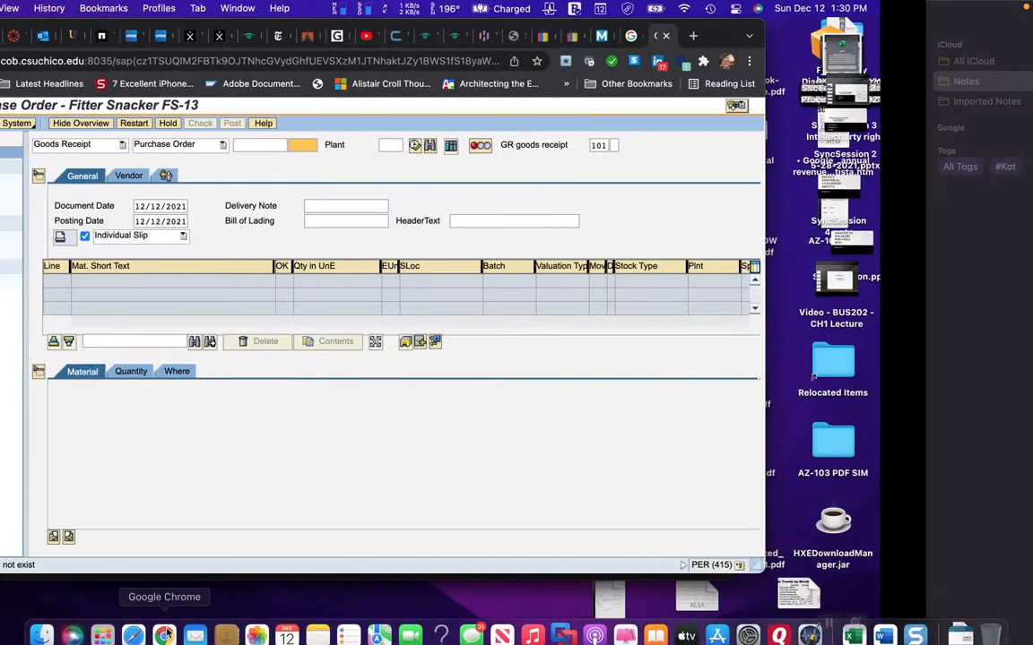
pyautogui.click(397, 148)
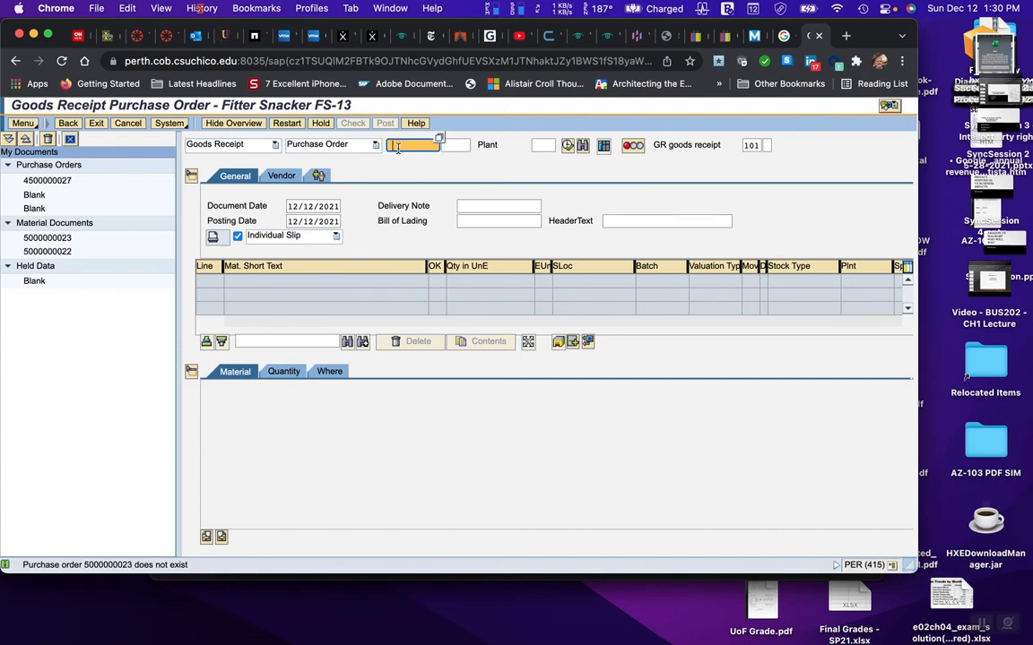
pyautogui.press('super+v')
pyautogui.press('Return')
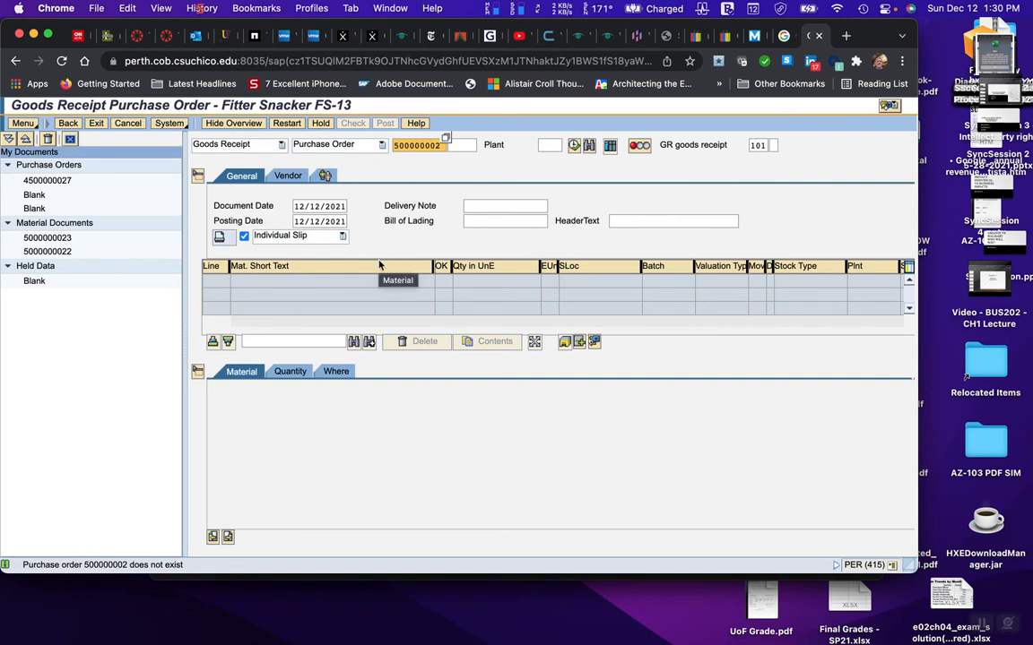
pyautogui.click(440, 145)
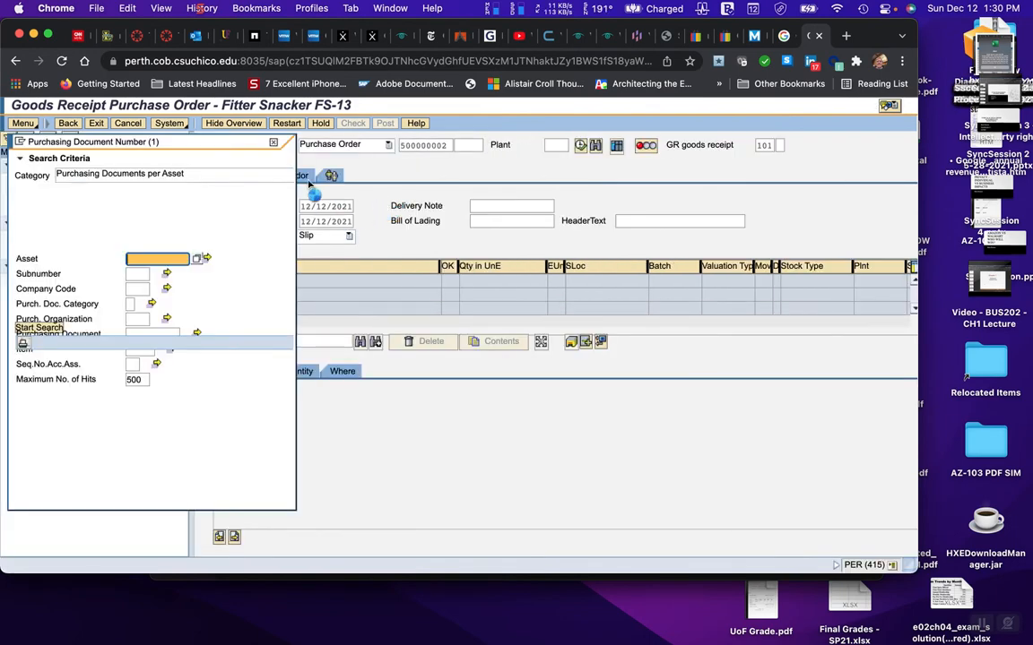
pyautogui.click(275, 145)
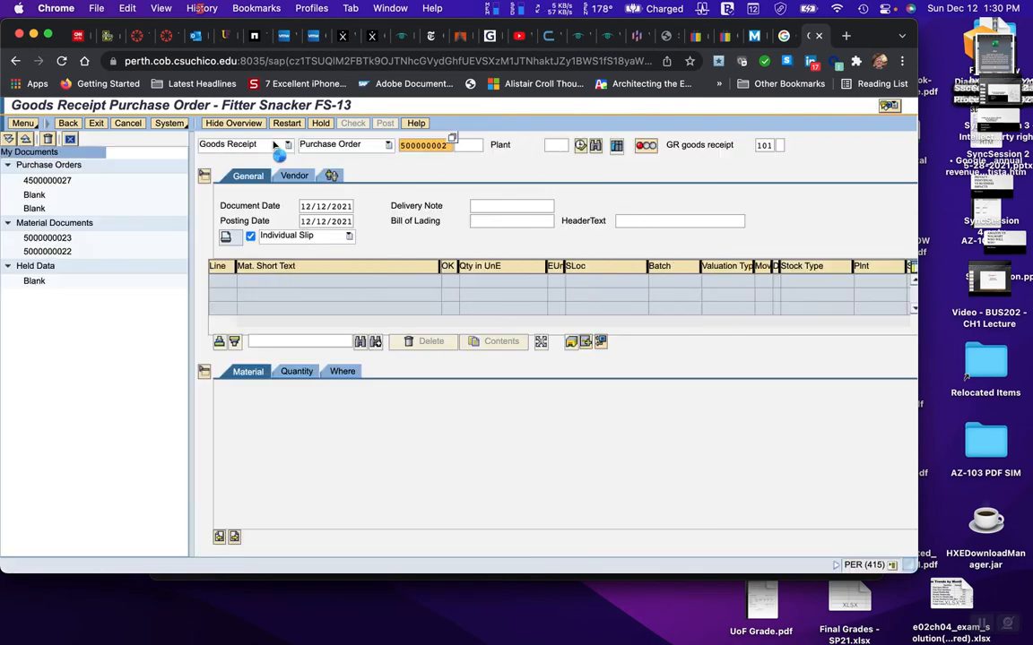
# Step: Switch to Notes and copy the purchase order number from the line marked PO
pyautogui.moveTo(163, 628)
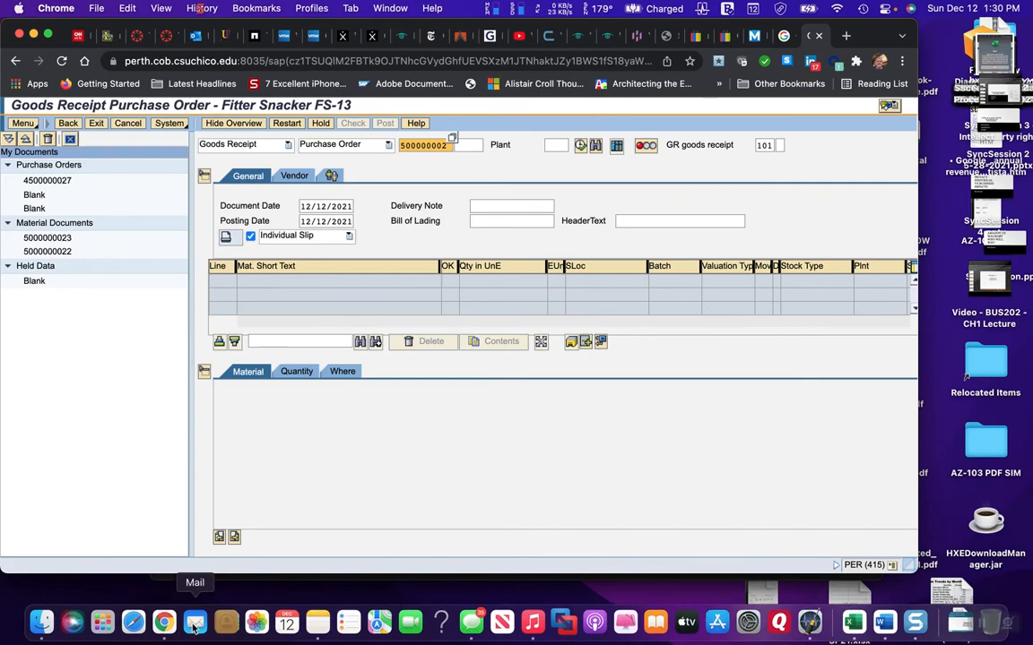
pyautogui.click(308, 631)
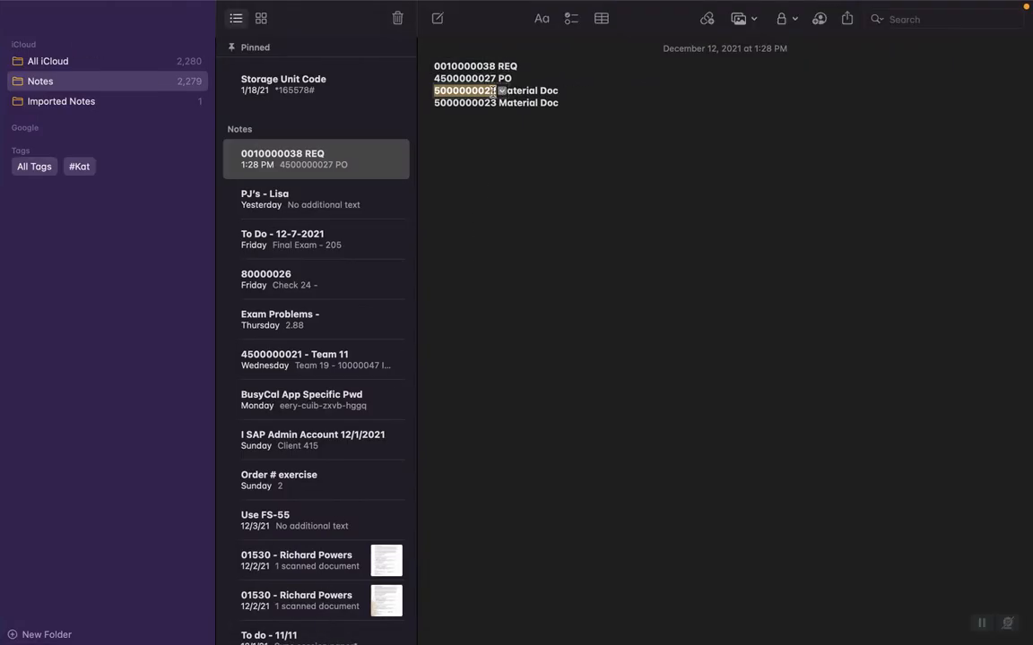
pyautogui.moveTo(496, 78); pyautogui.dragTo(430, 80)
pyautogui.press('super+c')
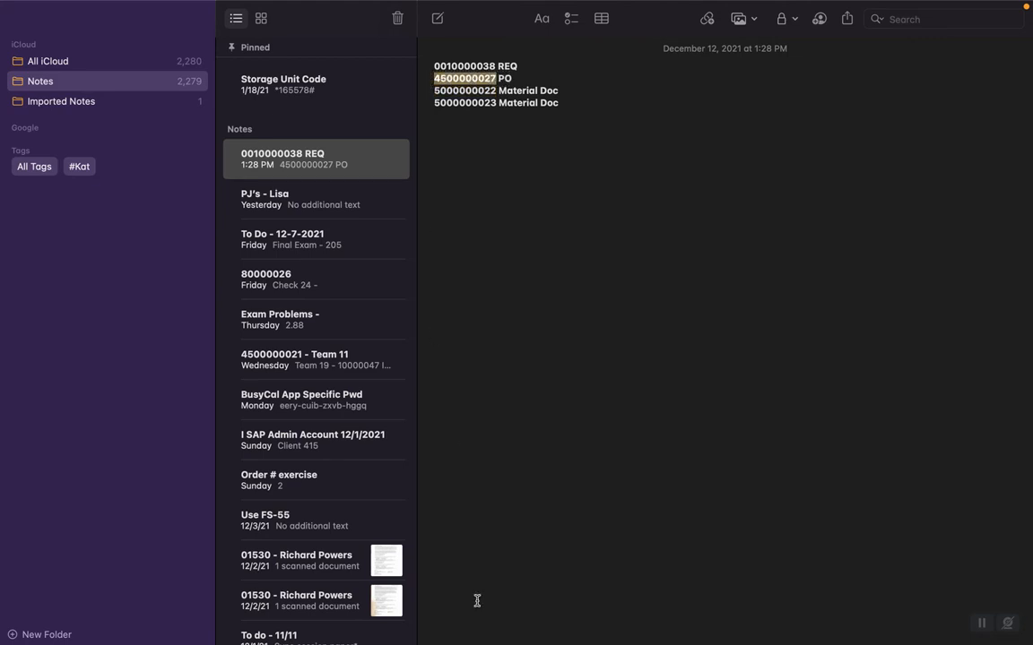
# Step: Switch to Chrome and replace the goods receipt's purchase order number with the copied one, loading that order
pyautogui.moveTo(71, 623)
pyautogui.click(164, 622)
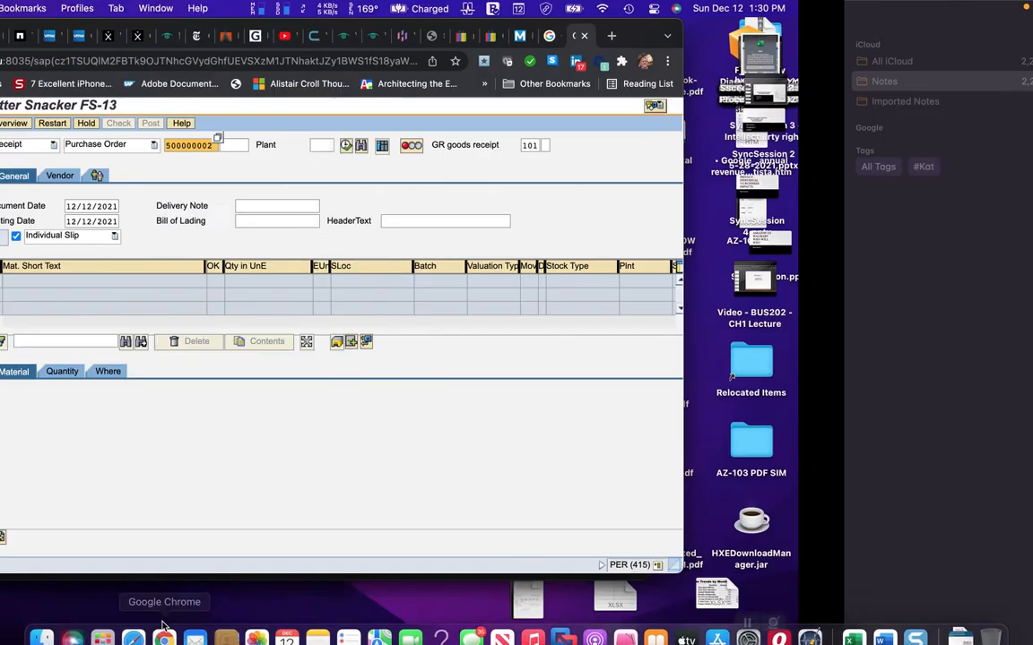
pyautogui.moveTo(450, 145); pyautogui.dragTo(391, 147)
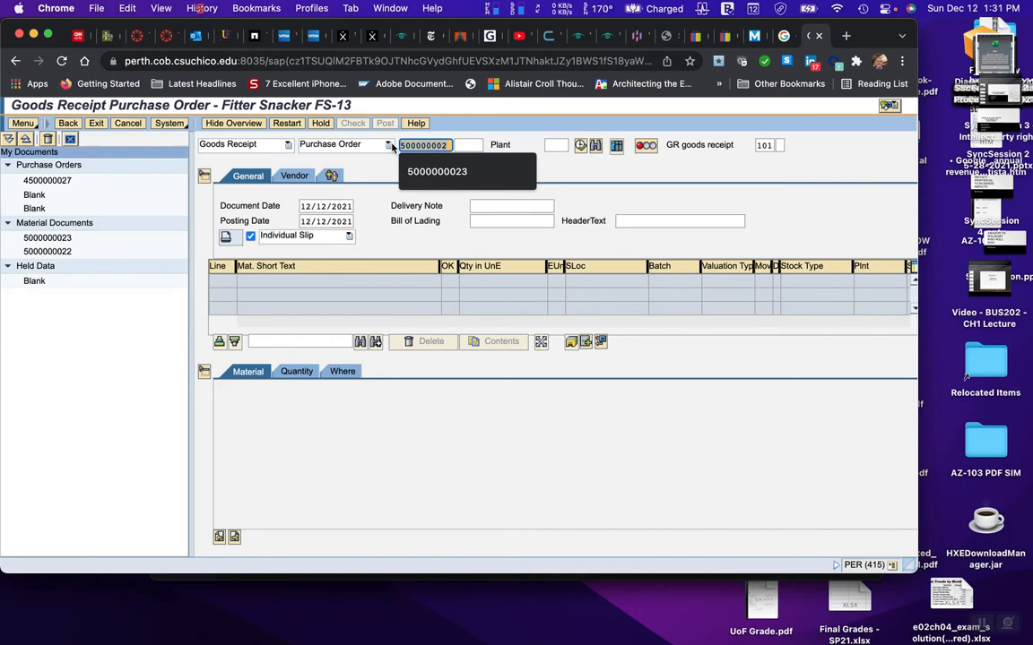
pyautogui.press('super+v')
pyautogui.press('Return')
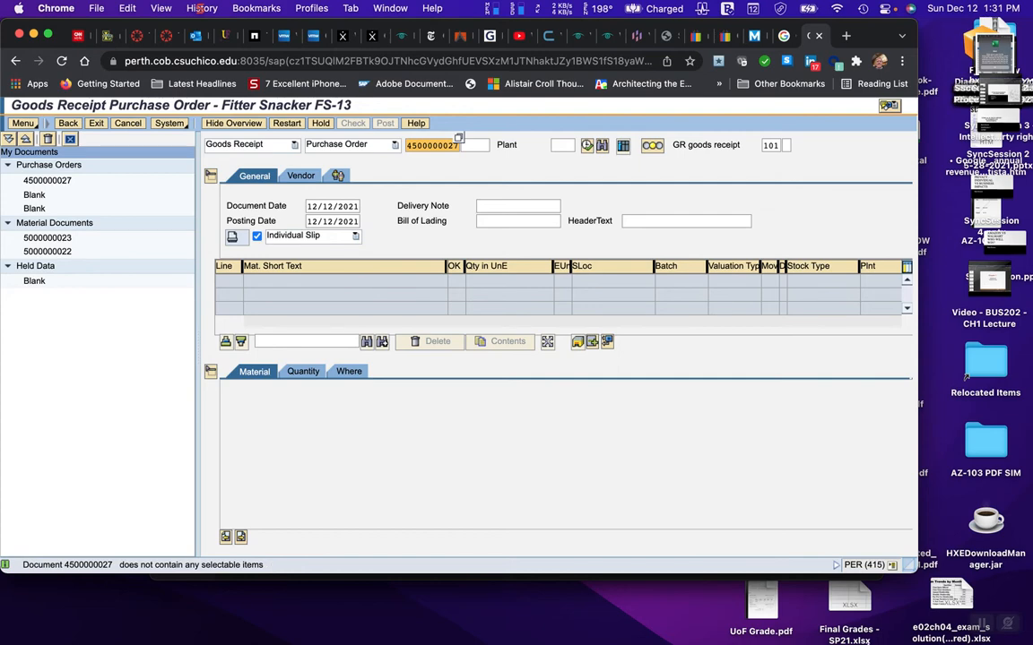
# Step: Switch to the Word guide, read the goods receipt posting and Verify Material Receipt instructions, and return to Chrome
pyautogui.moveTo(886, 625)
pyautogui.click(886, 625)
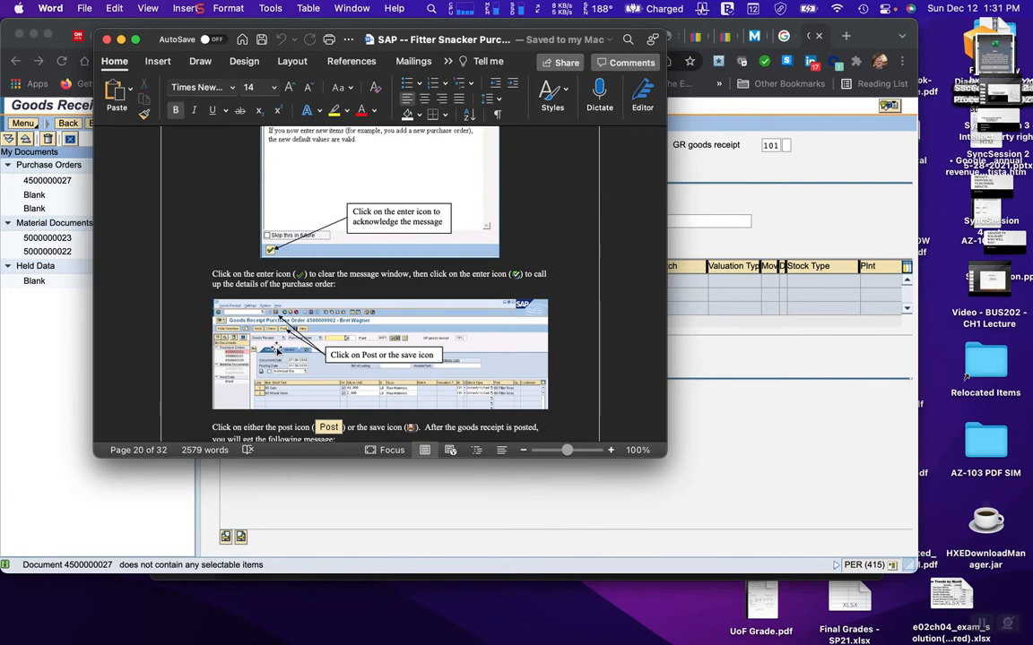
pyautogui.scroll(-5, 276, 347)
pyautogui.scroll(-9, 276, 347)
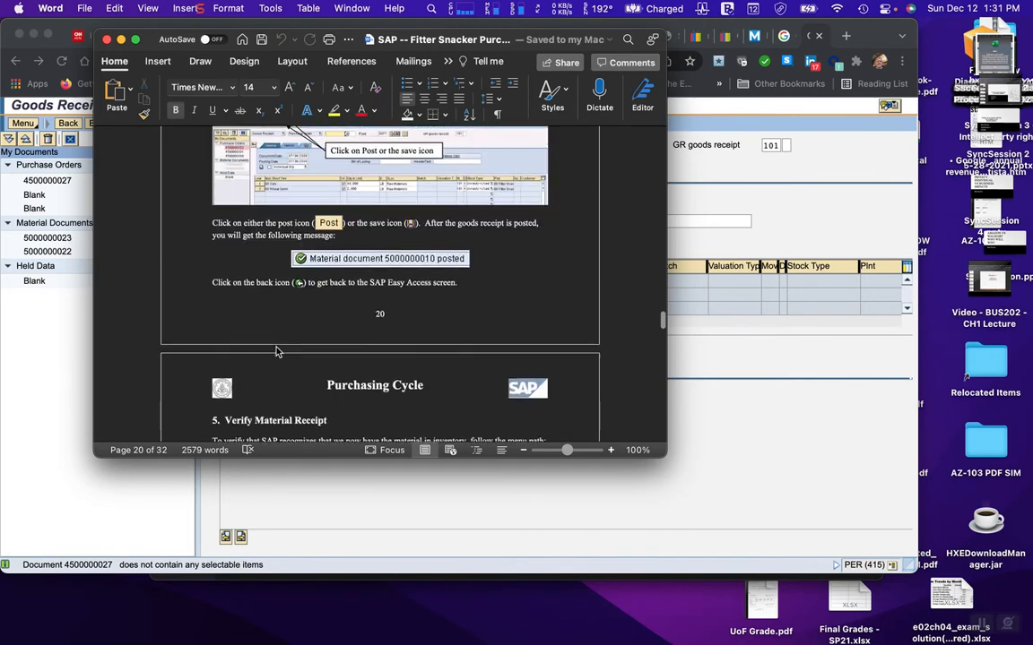
pyautogui.scroll(-3, 276, 329)
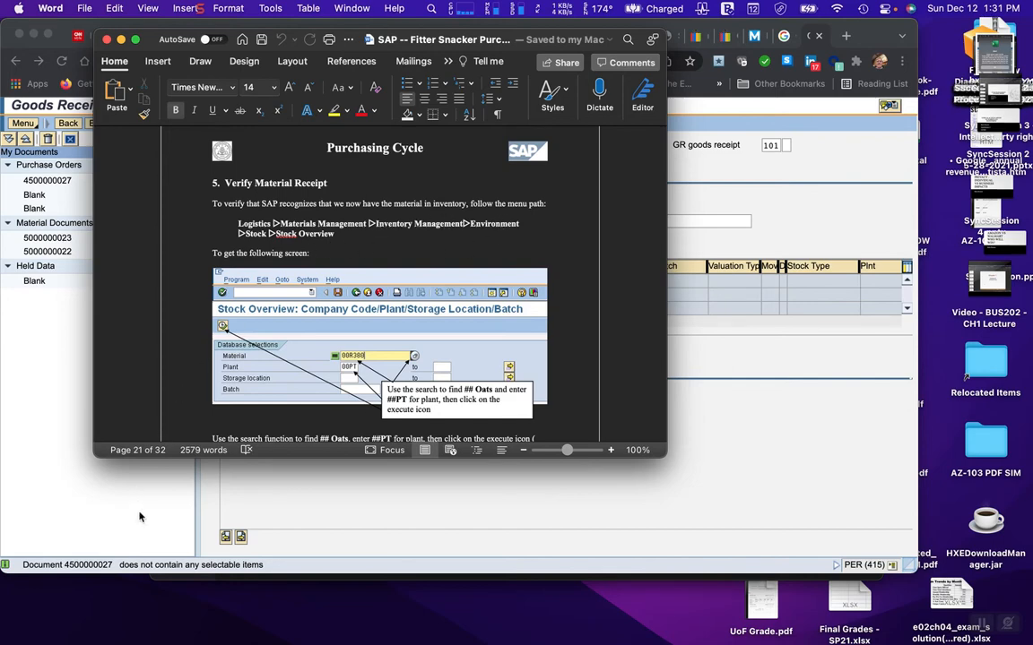
pyautogui.click(94, 509)
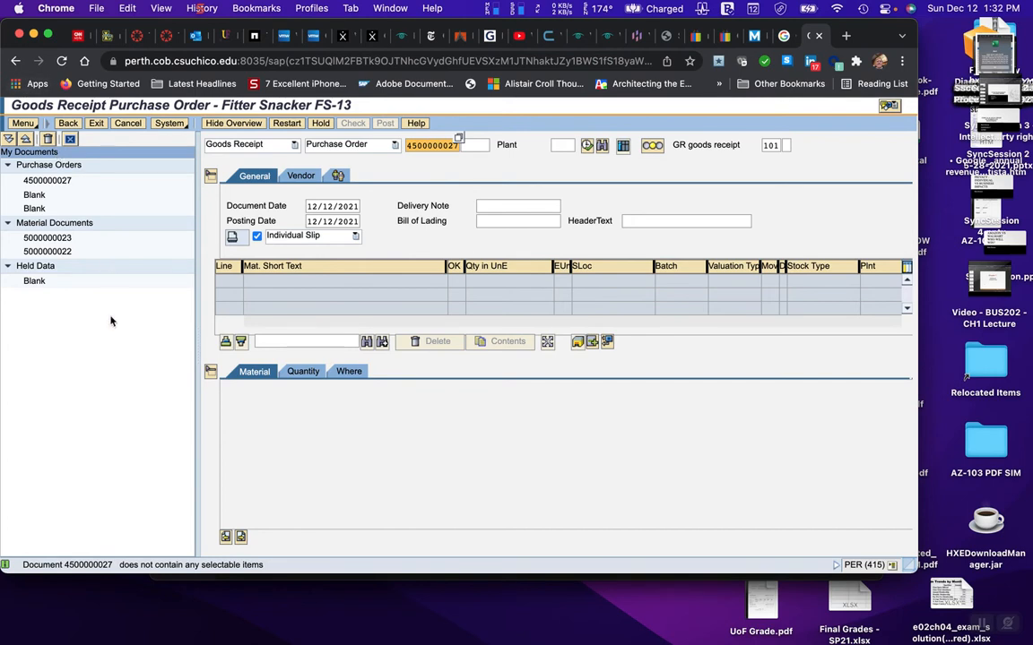
# Step: Switch to the Word guide and review the stock overview, G/L account balance display and Create an Invoice Receipt instructions
pyautogui.moveTo(646, 639)
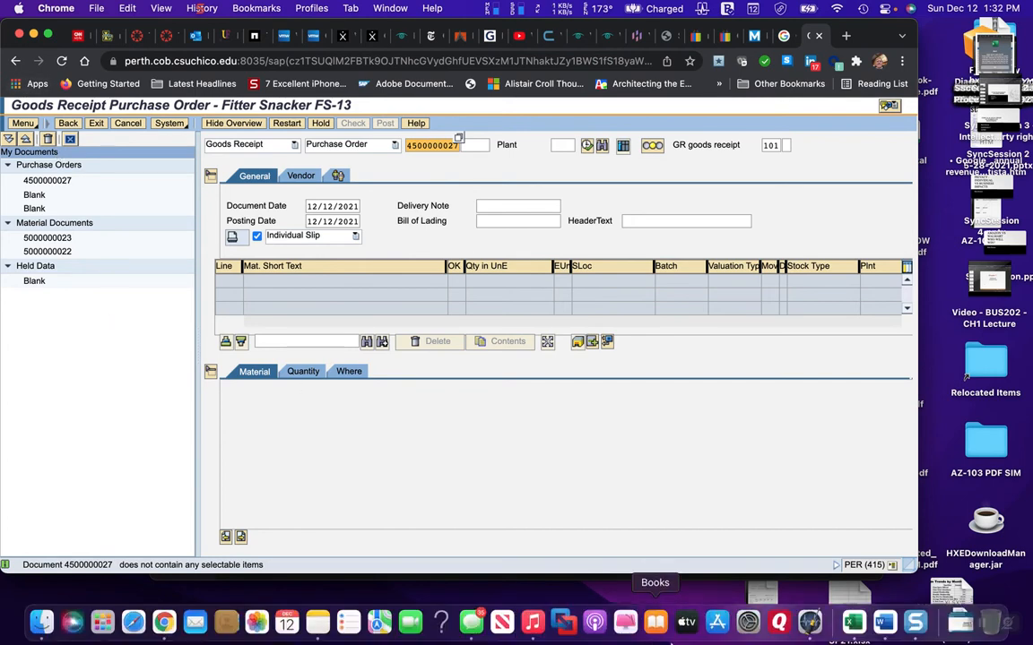
pyautogui.click(884, 622)
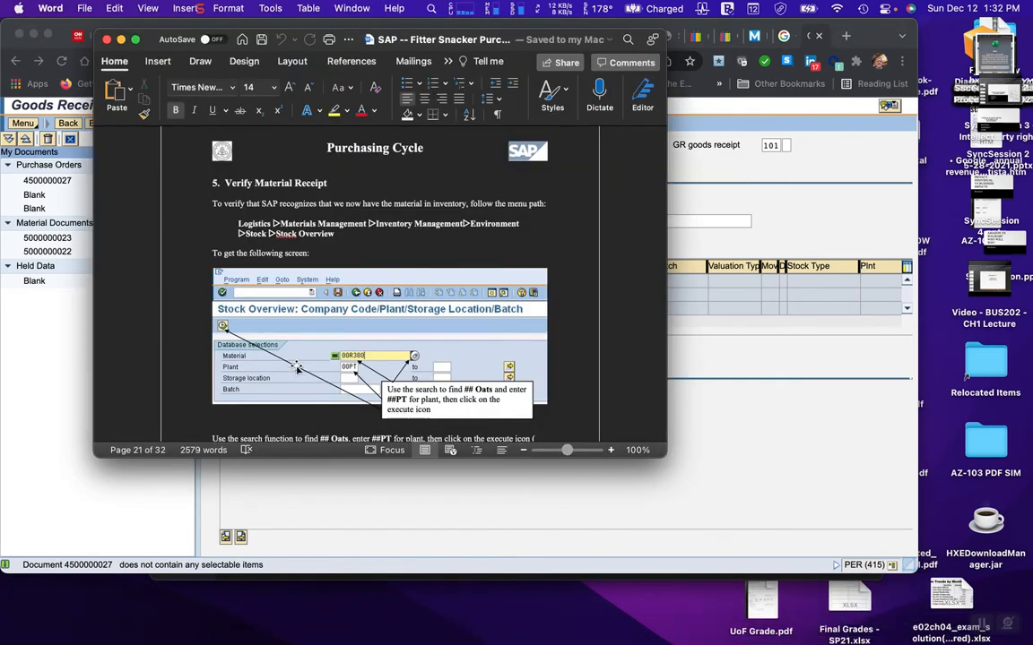
pyautogui.scroll(-10, 388, 380)
pyautogui.scroll(-4, 388, 380)
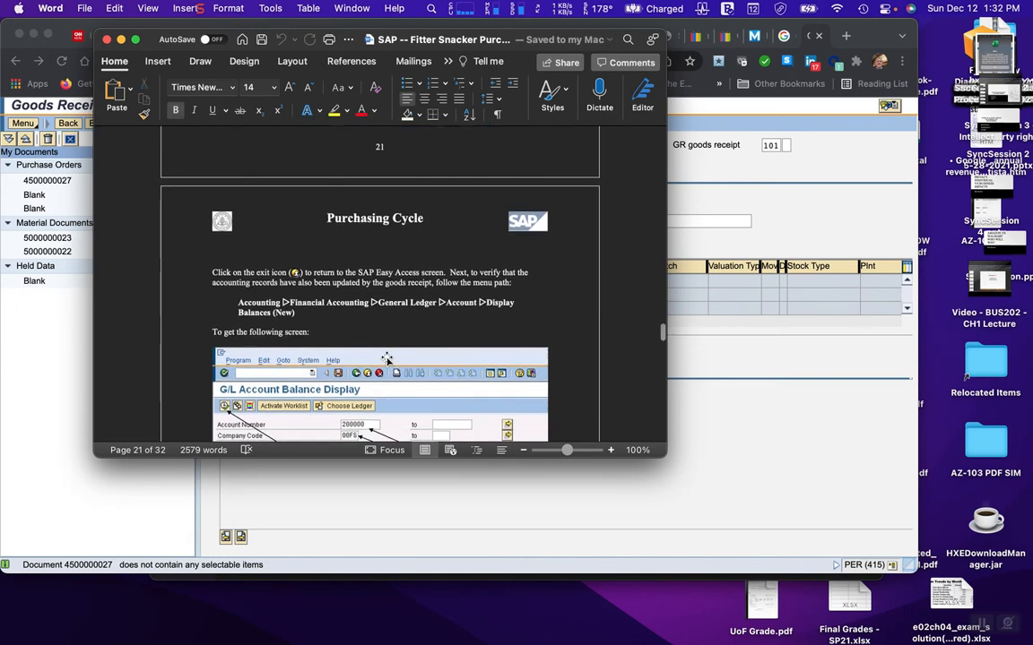
pyautogui.scroll(3, 387, 359)
pyautogui.scroll(4, 387, 358)
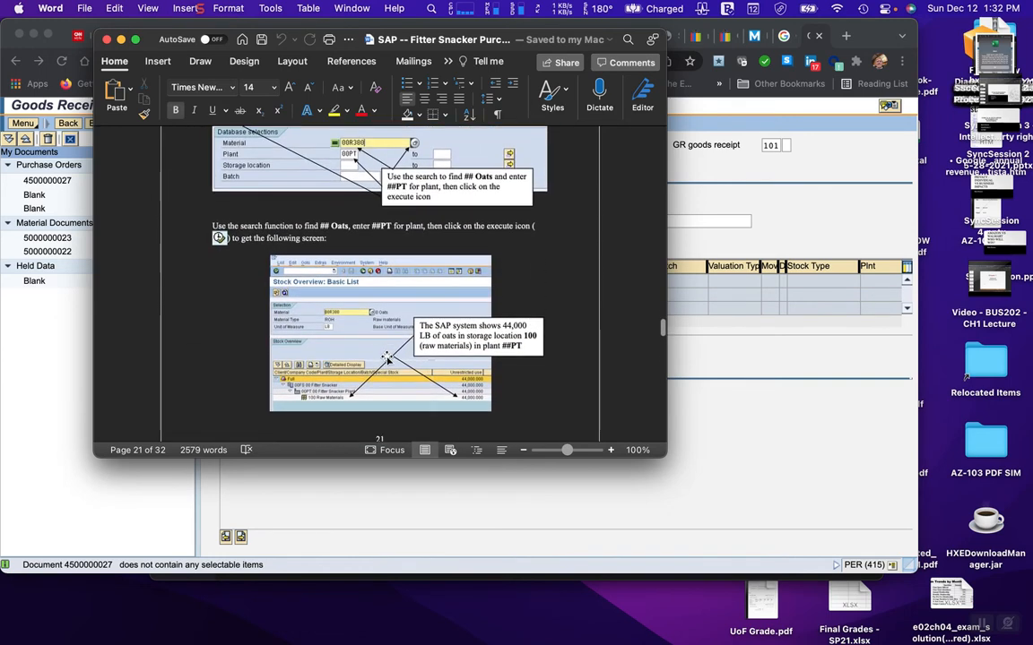
pyautogui.scroll(-4, 387, 358)
pyautogui.scroll(-2, 387, 358)
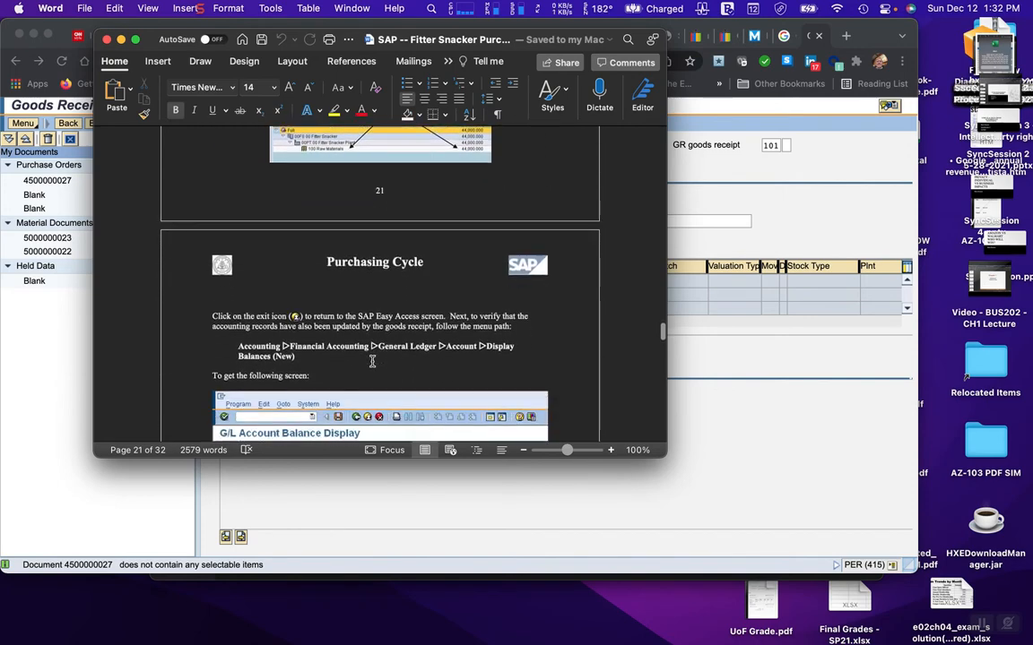
pyautogui.scroll(-5, 372, 361)
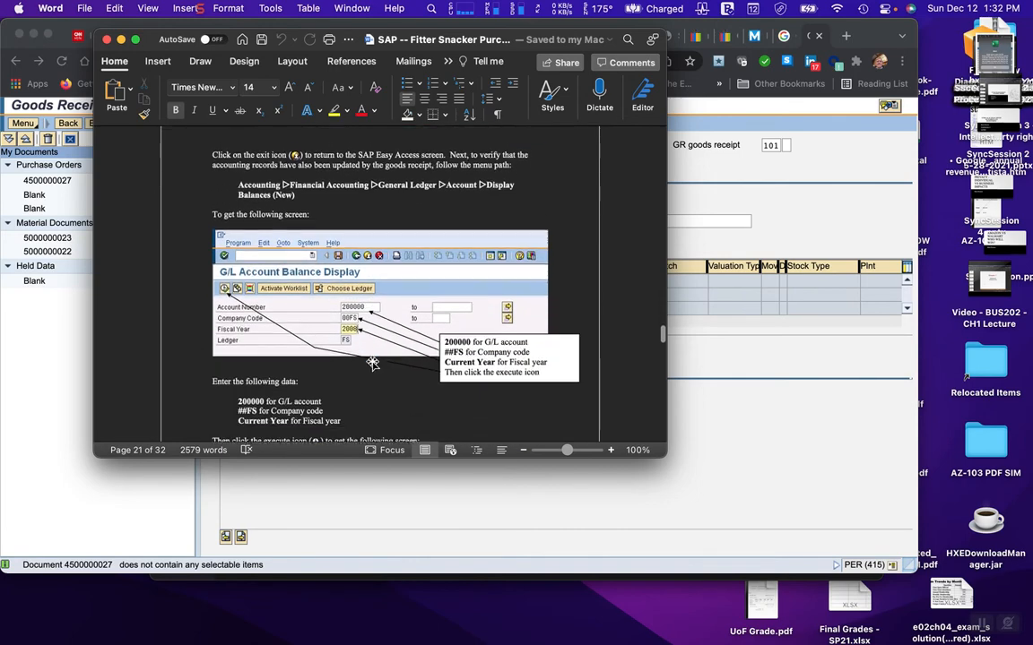
pyautogui.scroll(-4, 372, 361)
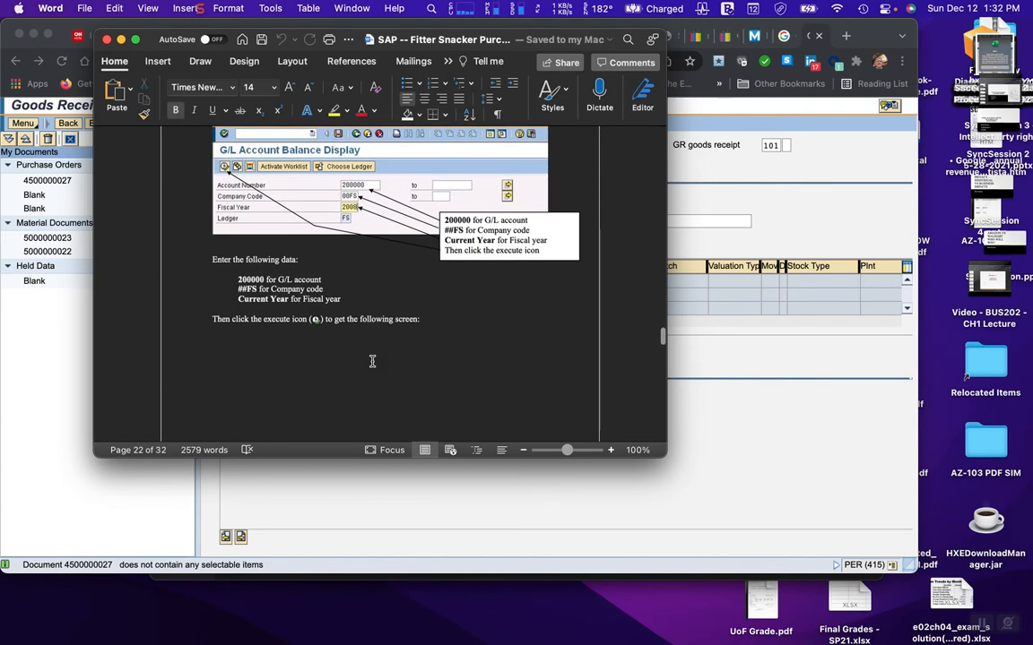
pyautogui.scroll(-8, 372, 361)
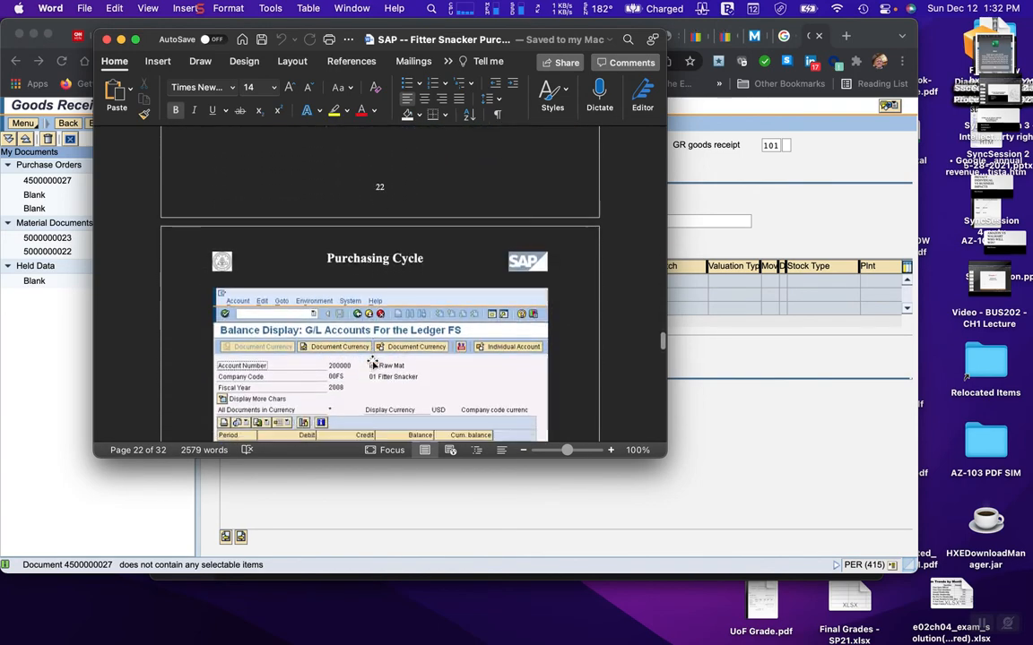
pyautogui.scroll(-1, 372, 361)
pyautogui.scroll(-10, 372, 357)
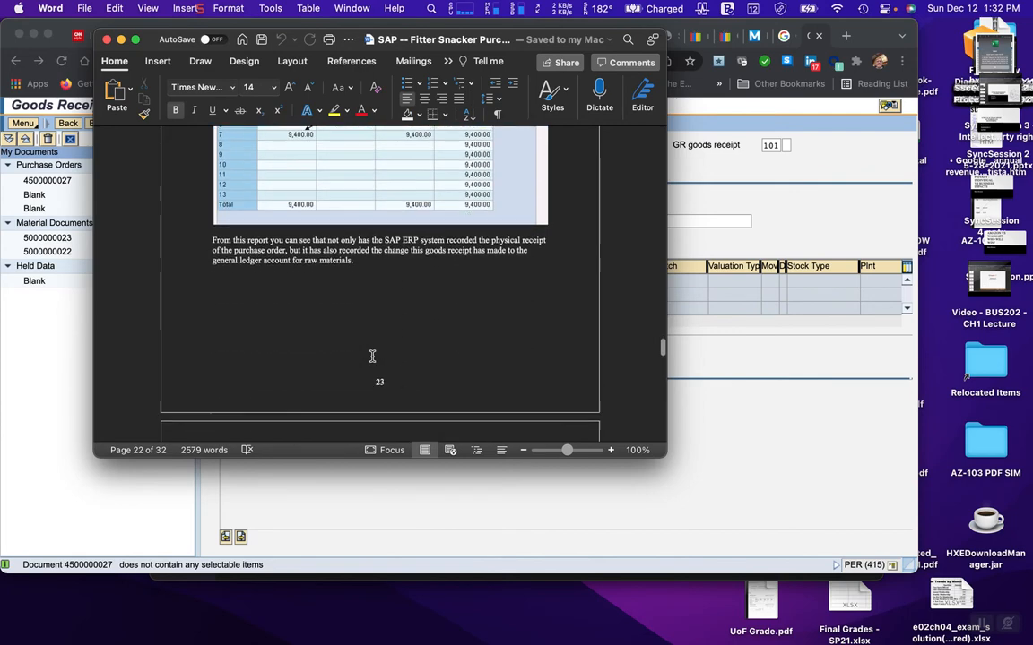
pyautogui.scroll(-10, 372, 357)
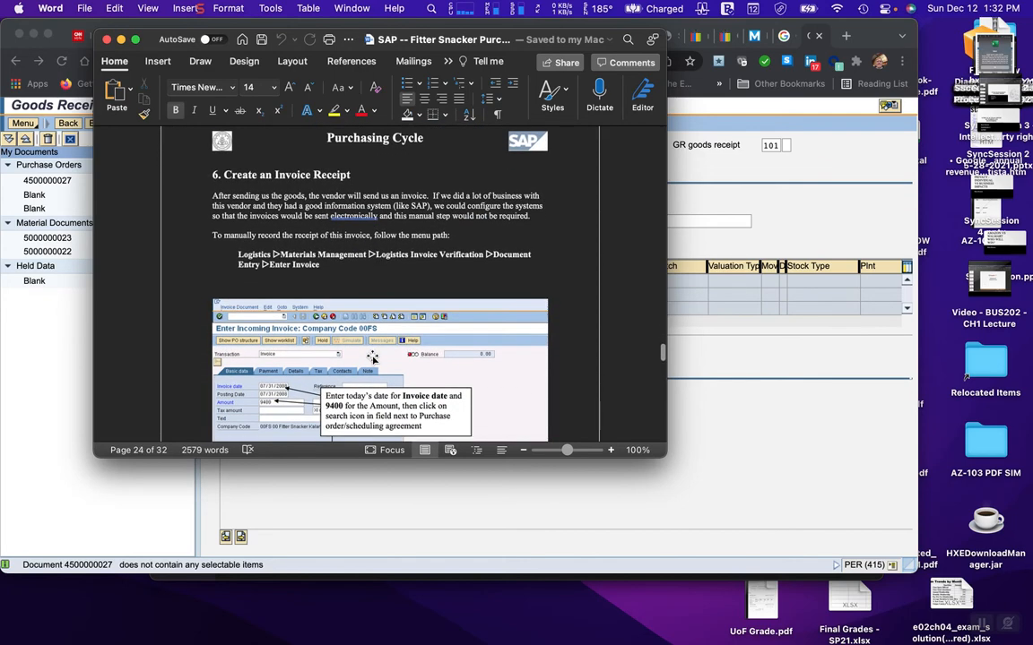
pyautogui.scroll(10, 372, 357)
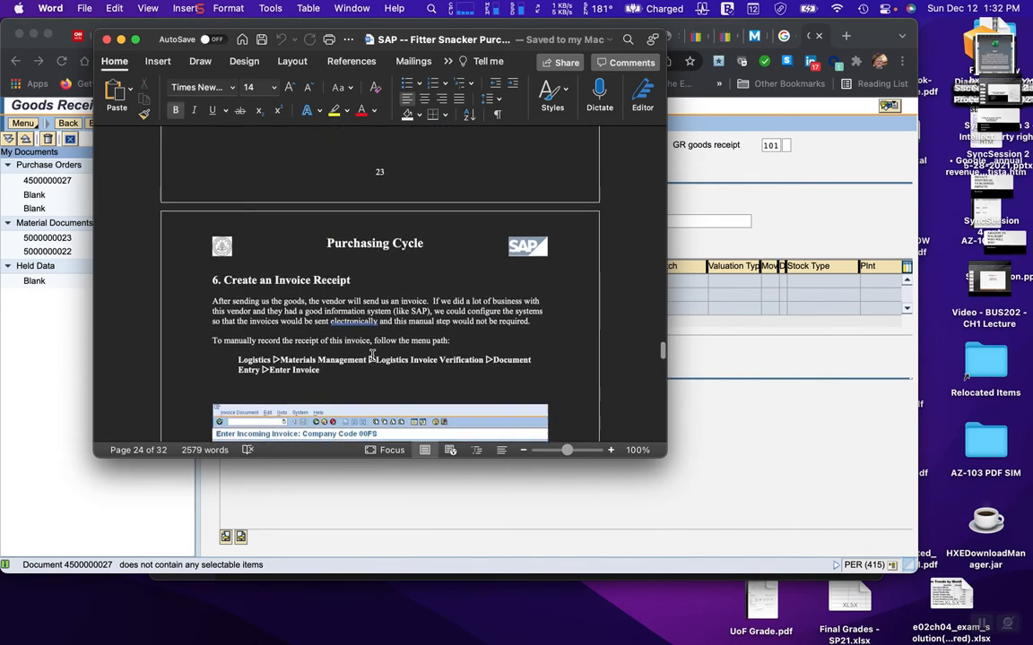
# Step: Review the Word guide's stock overview, G/L account balance display and Enter Incoming Invoice instructions, including the invoice menu path
pyautogui.scroll(3, 373, 357)
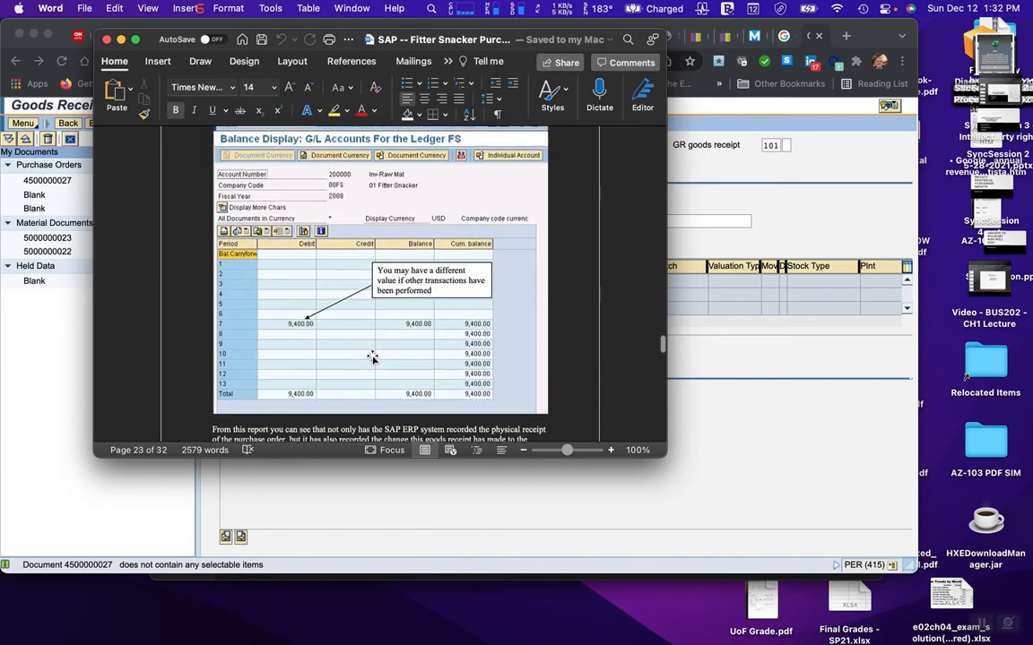
pyautogui.scroll(15, 373, 358)
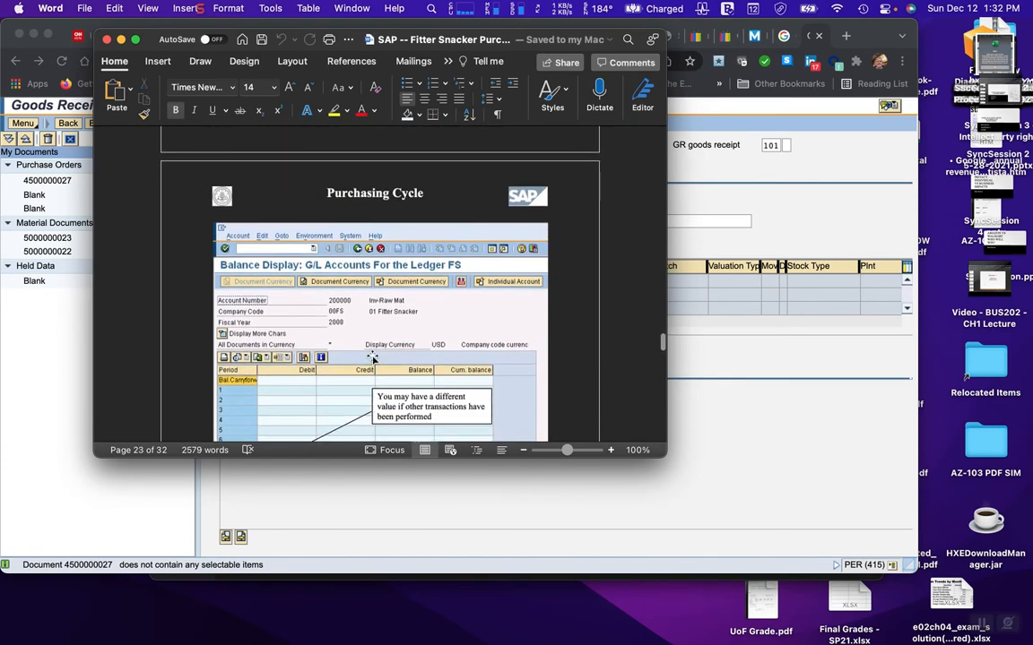
pyautogui.scroll(3, 373, 357)
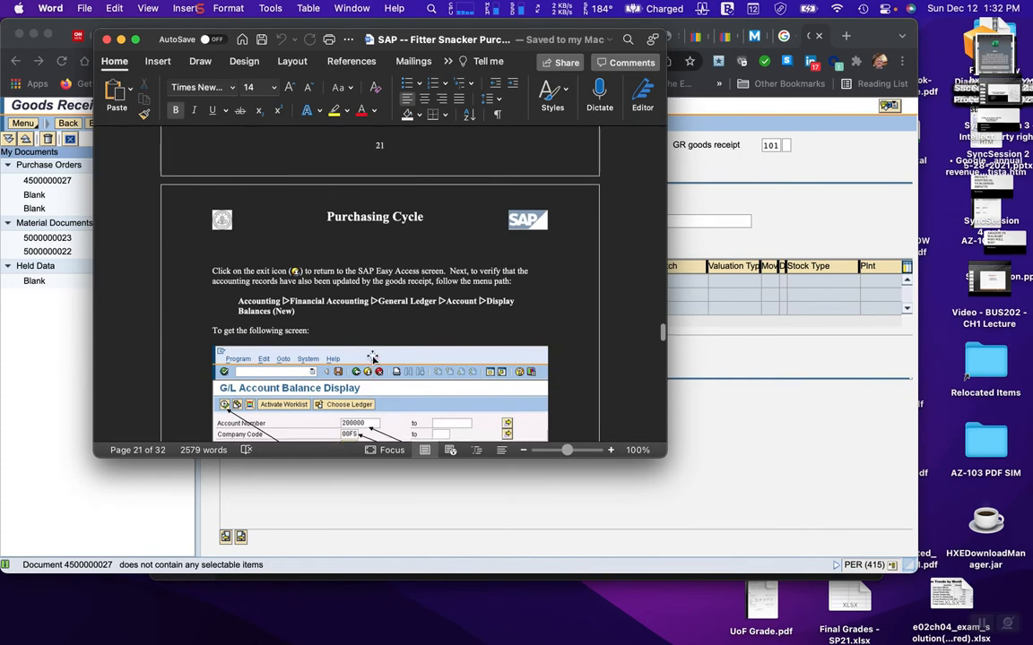
pyautogui.scroll(-6, 373, 356)
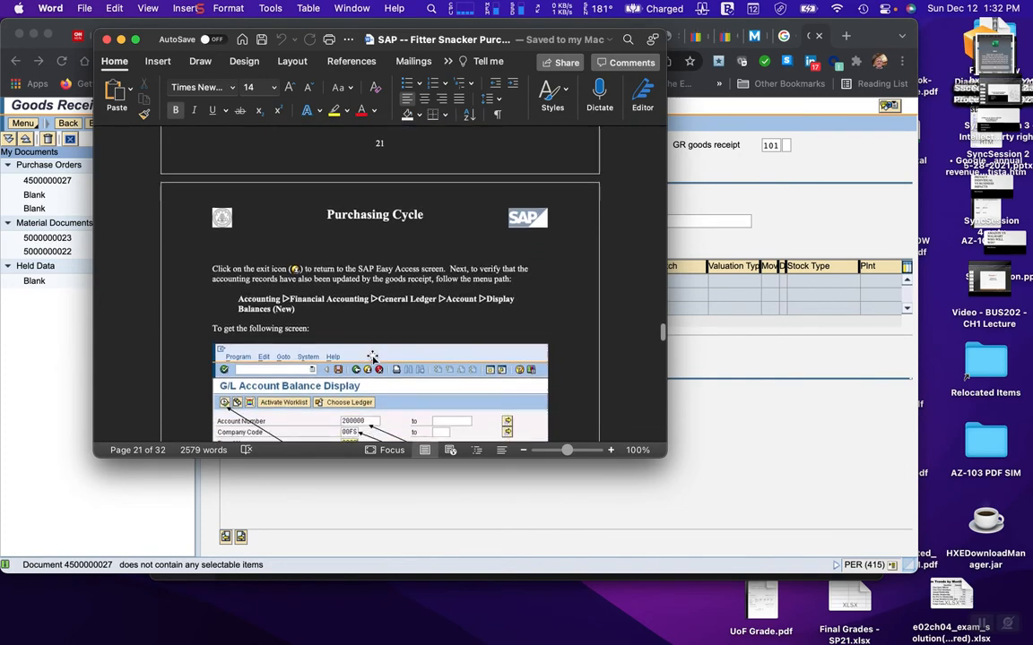
pyautogui.scroll(-2, 373, 356)
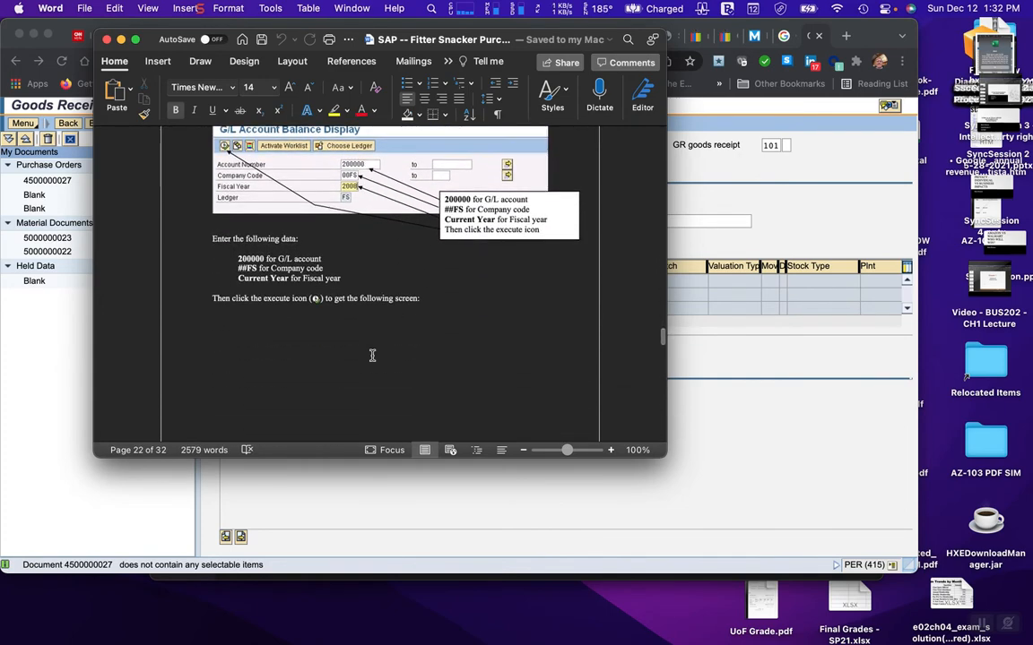
pyautogui.scroll(10, 373, 356)
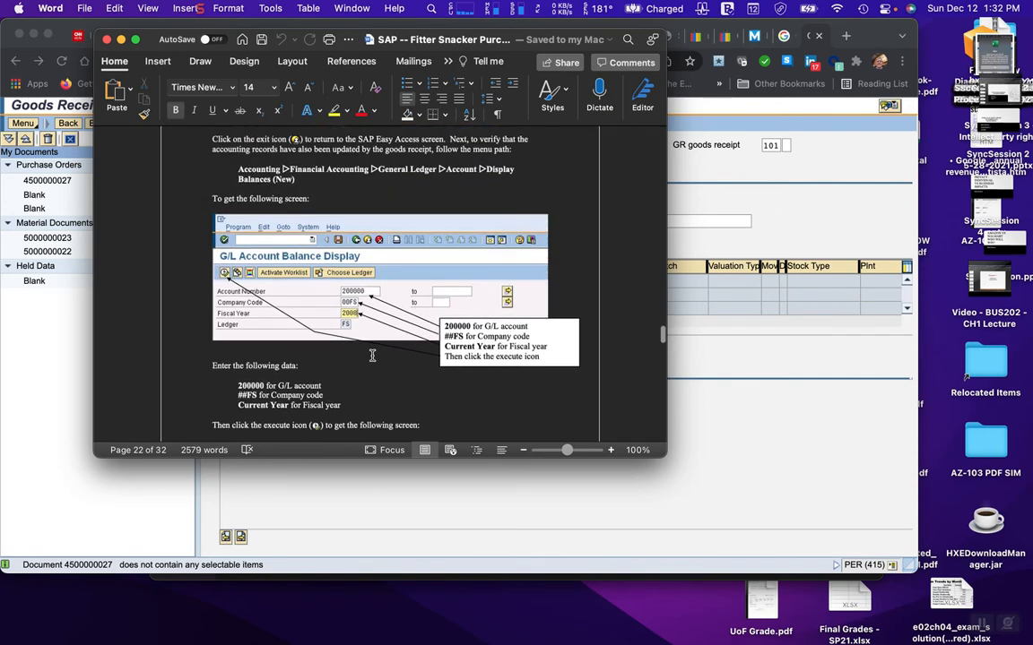
pyautogui.scroll(-1, 373, 357)
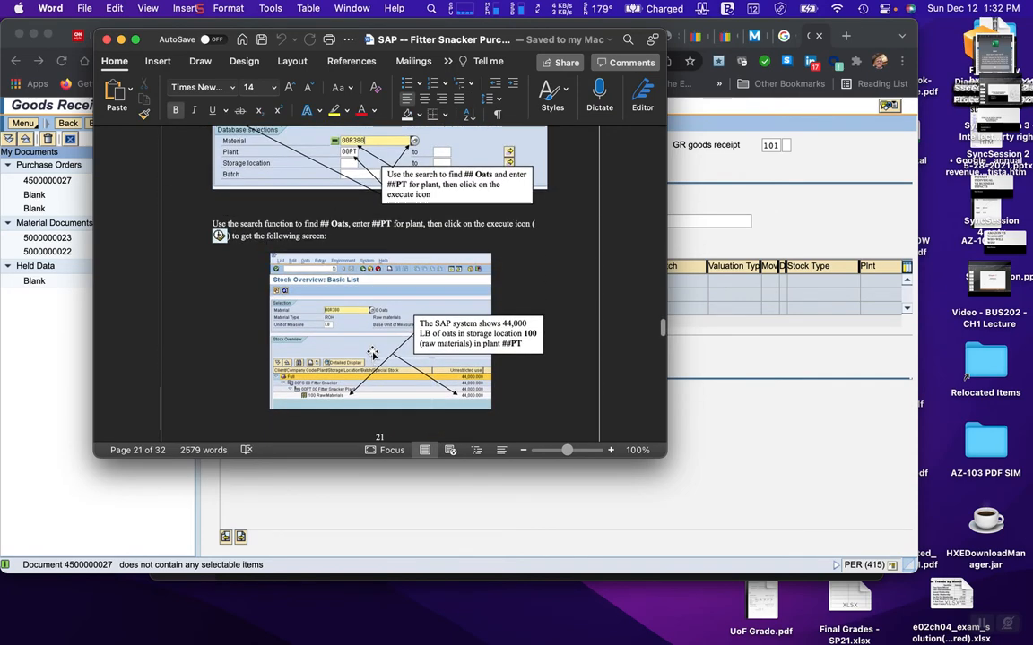
pyautogui.scroll(-15, 373, 358)
pyautogui.scroll(-10, 373, 346)
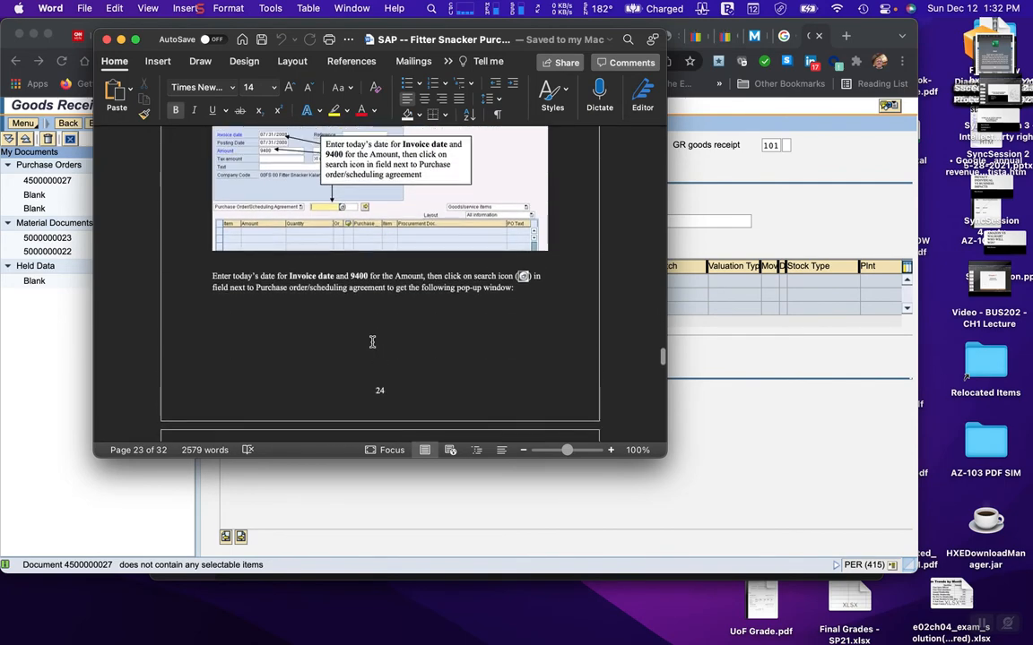
pyautogui.scroll(4, 373, 345)
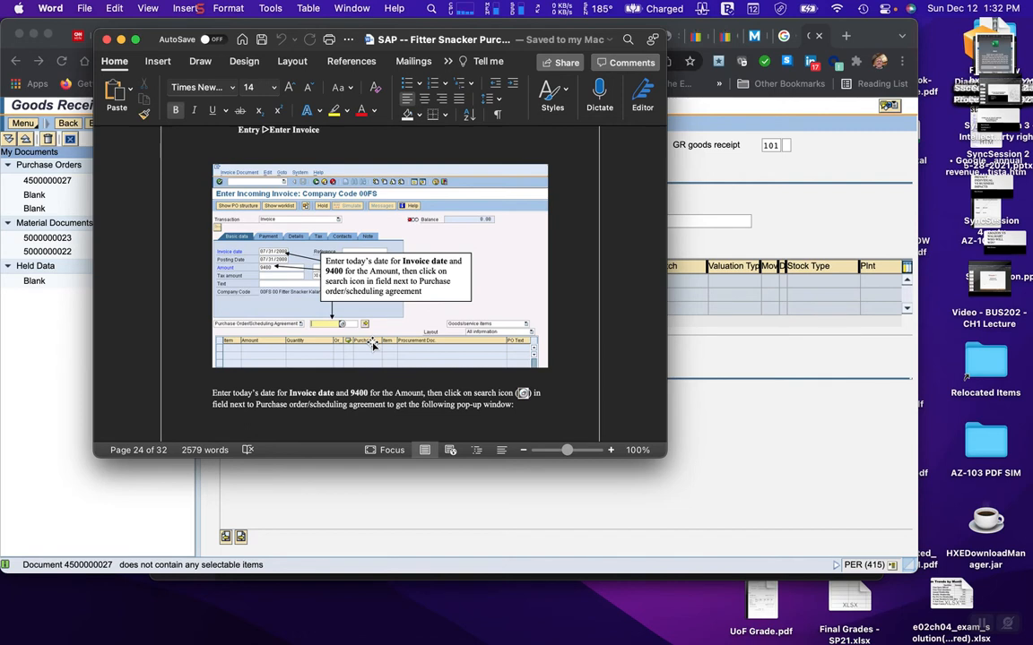
pyautogui.scroll(2, 373, 346)
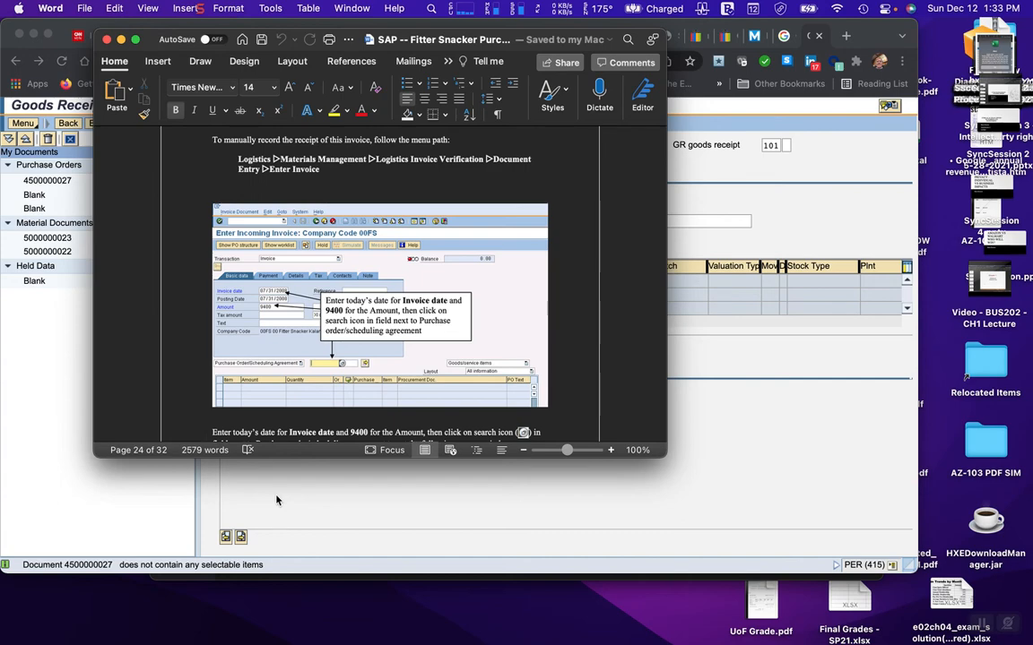
# Step: Switch to Chrome, exit the goods receipt to SAP Easy Access and collapse the Inventory Management folder
pyautogui.click(47, 481)
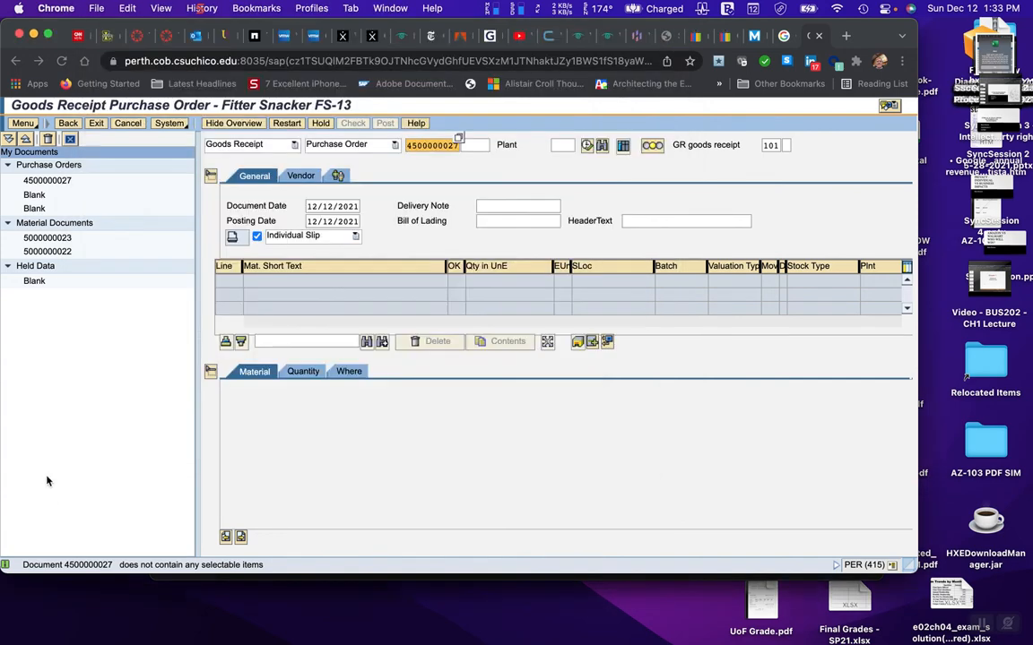
pyautogui.click(96, 125)
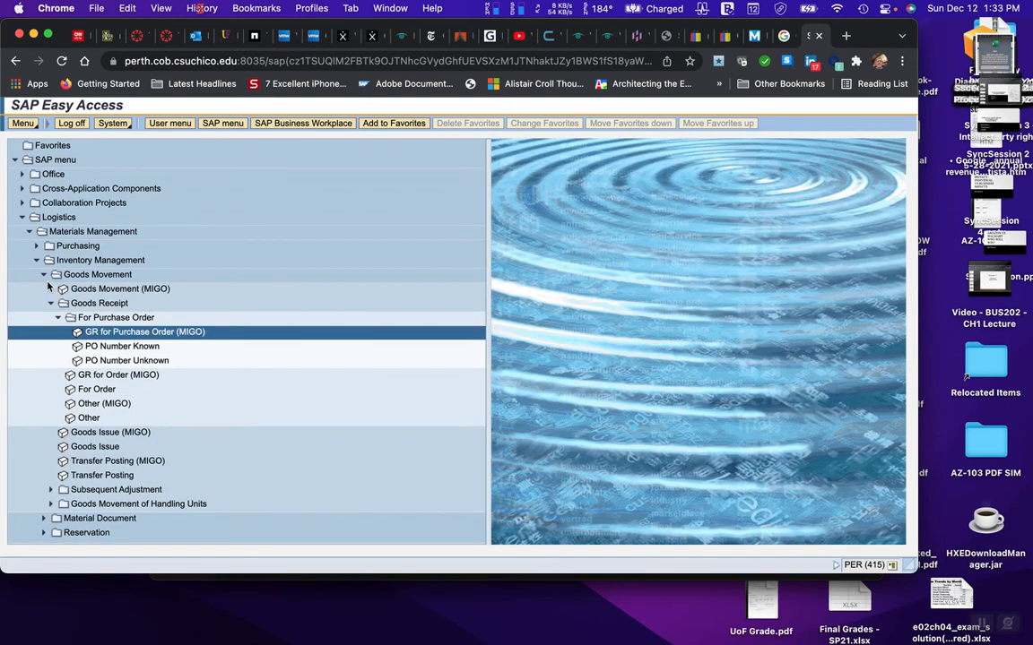
pyautogui.click(36, 261)
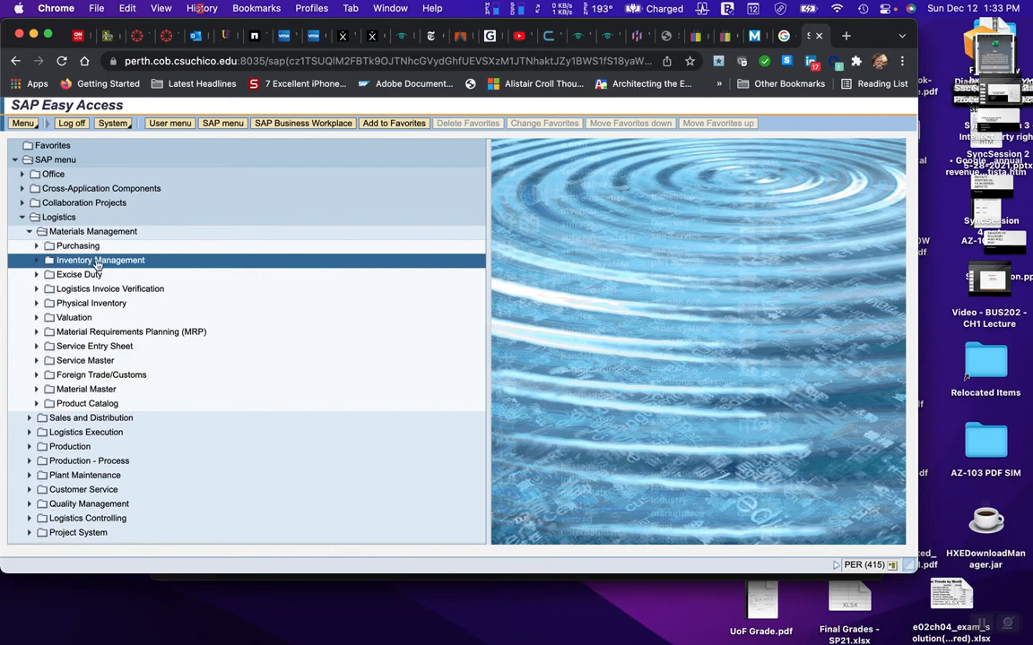
# Step: Check the menu path in the Word guide, return to Chrome and open Enter Invoice under Logistics Invoice Verification, Document Entry
pyautogui.moveTo(655, 639)
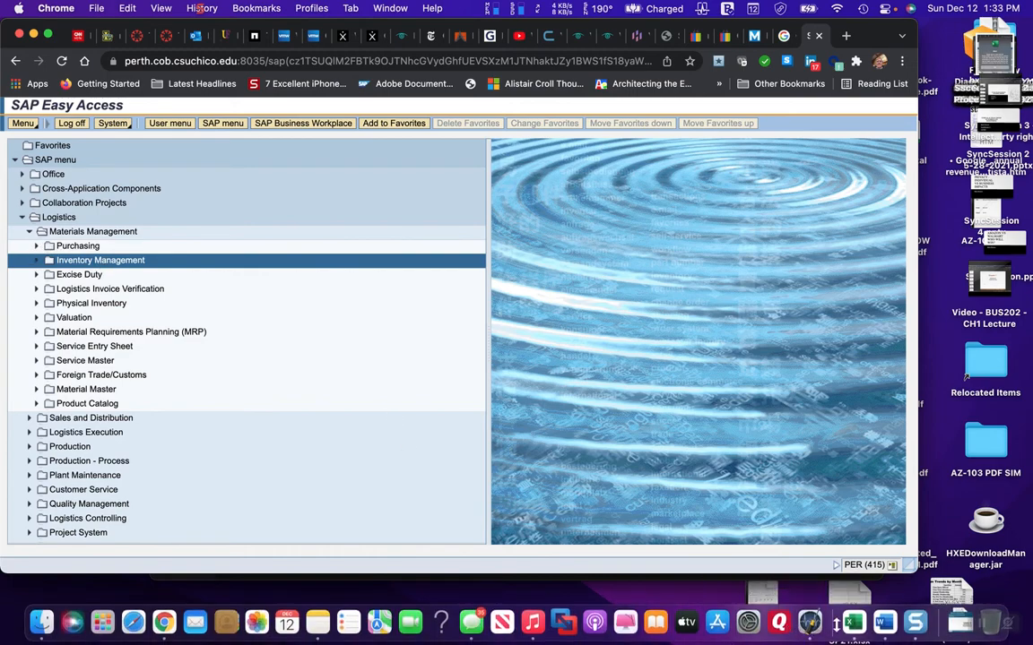
pyautogui.click(885, 624)
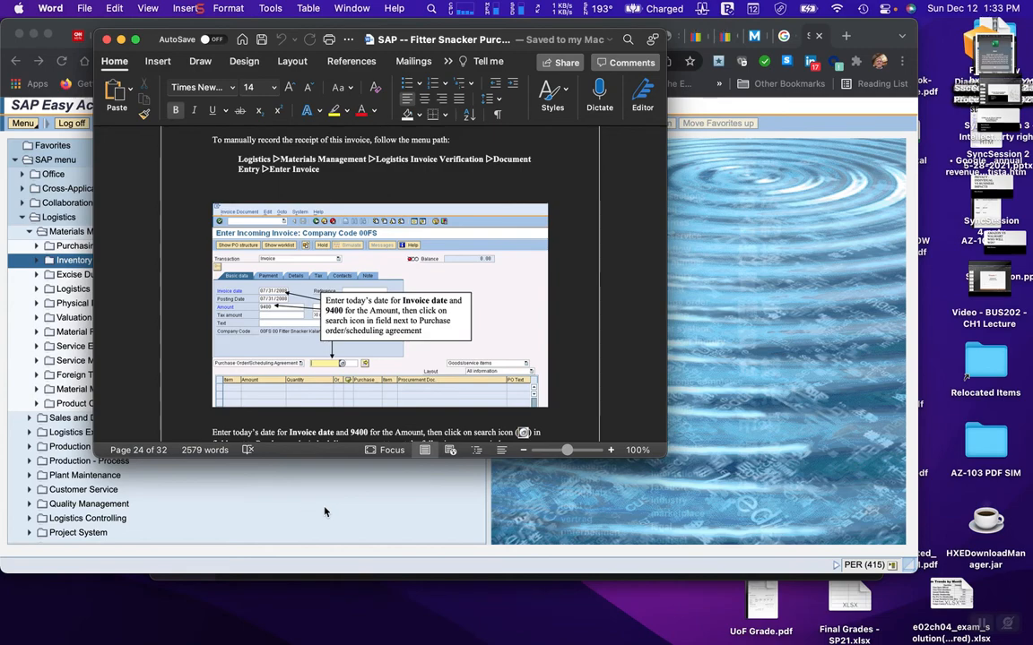
pyautogui.click(346, 514)
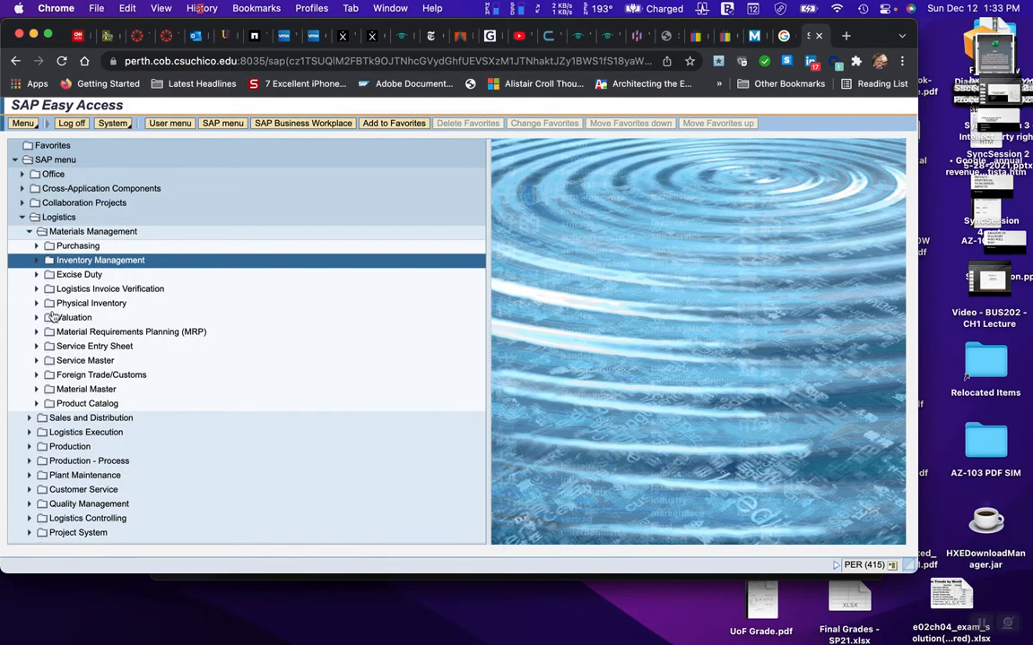
pyautogui.click(36, 288)
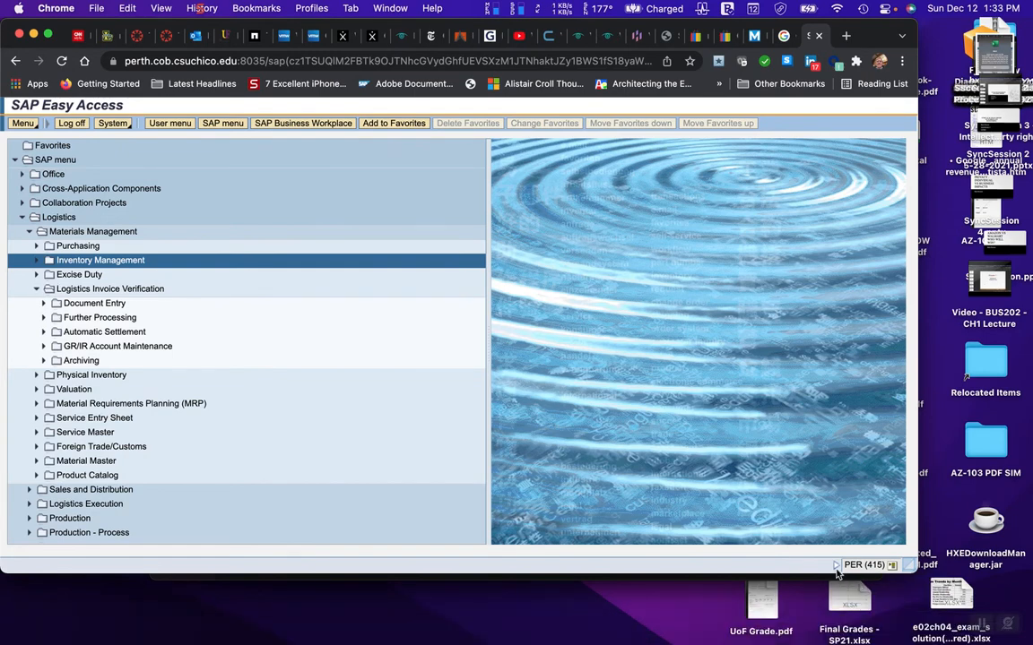
pyautogui.click(43, 305)
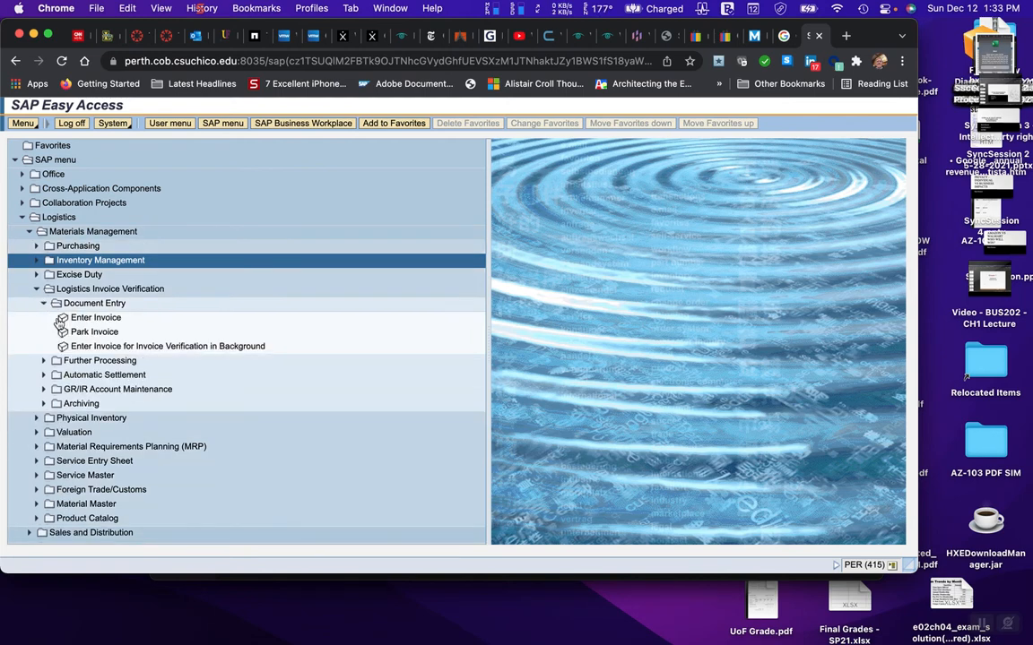
pyautogui.doubleClick(99, 318)
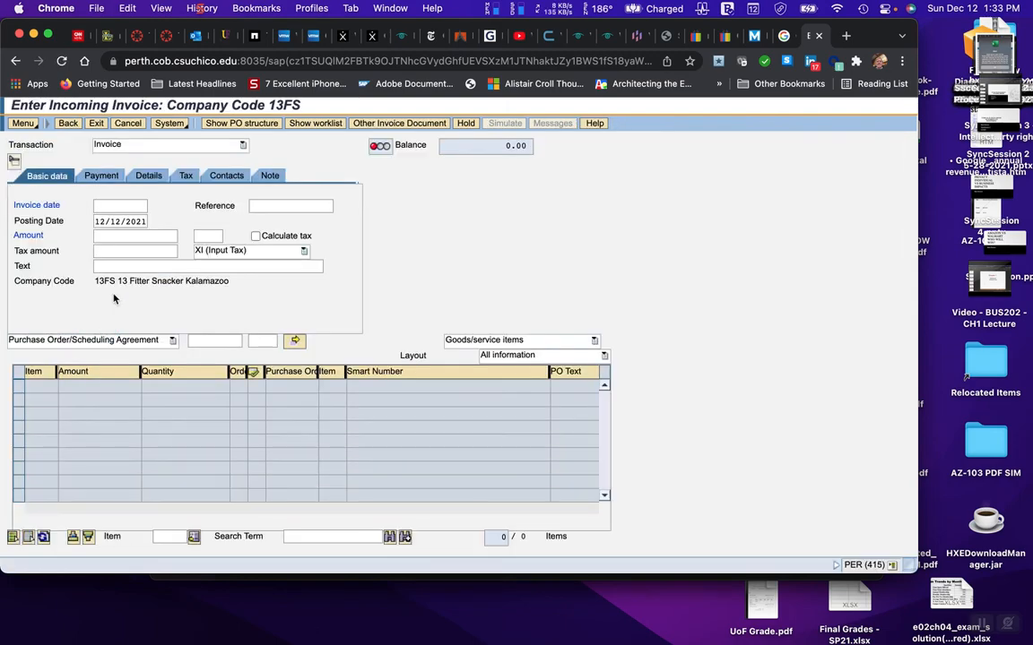
# Step: Place the Word guide beside the invoice form's basic data, and in Chrome set the invoice date to 12/12/2021
pyautogui.moveTo(776, 638)
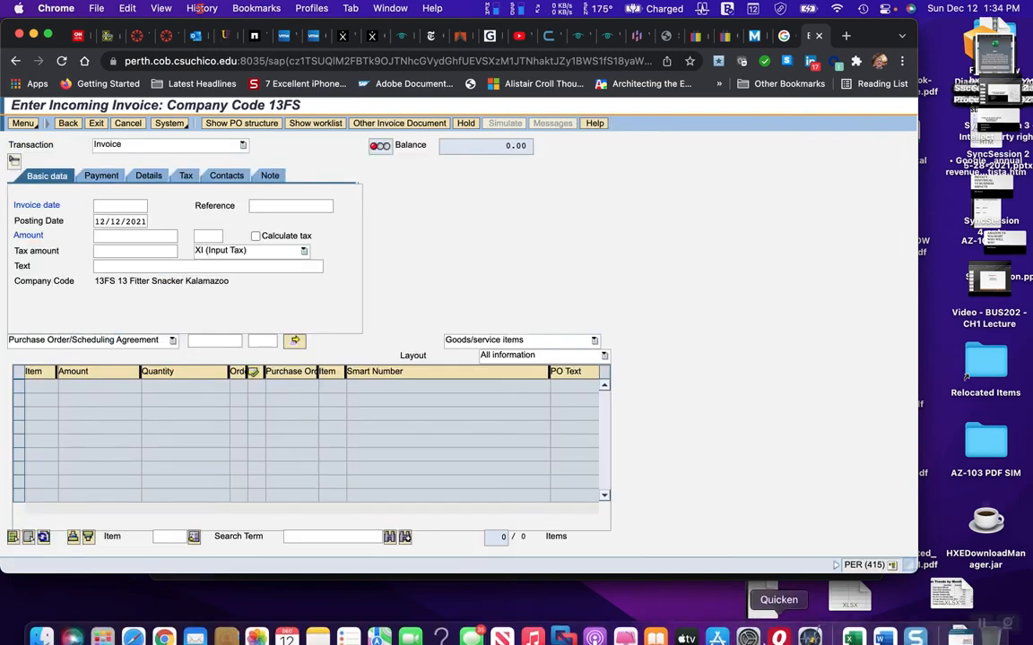
pyautogui.click(883, 623)
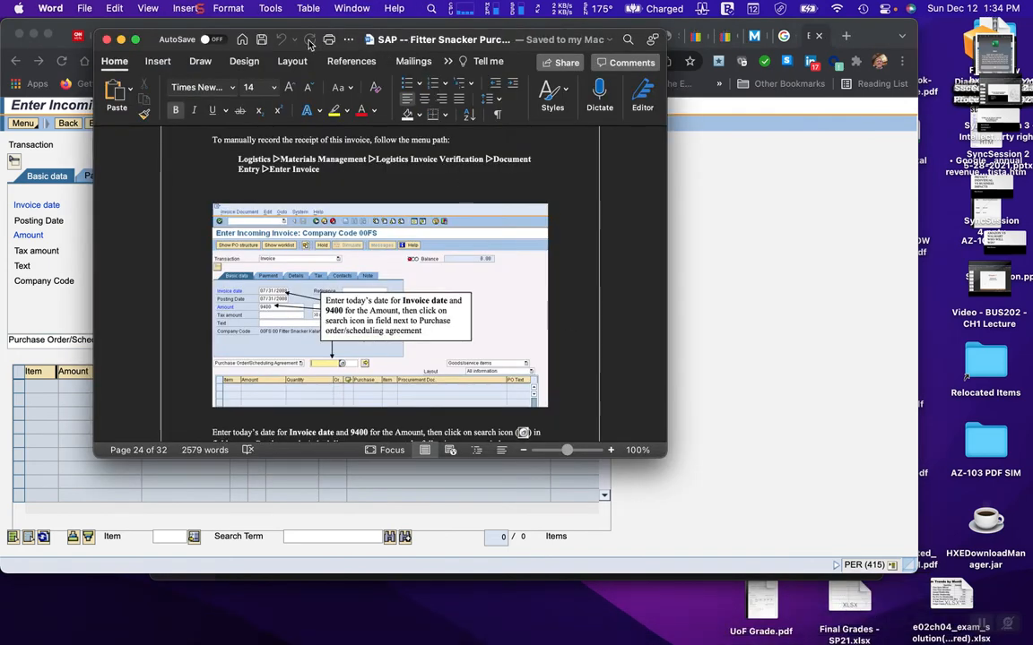
pyautogui.moveTo(301, 50); pyautogui.dragTo(627, 60)
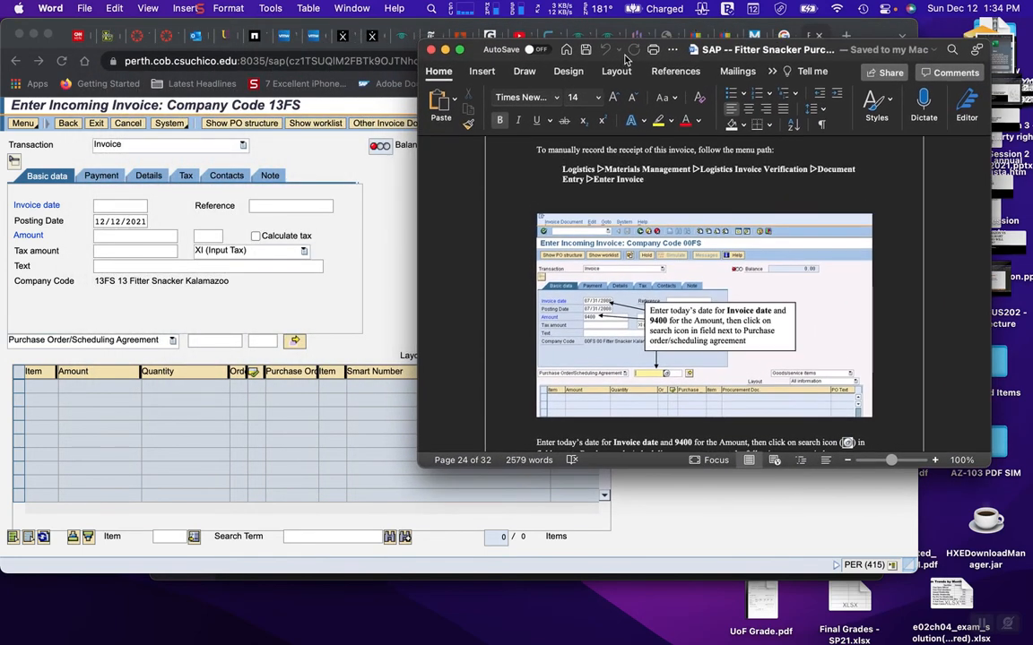
pyautogui.click(100, 207)
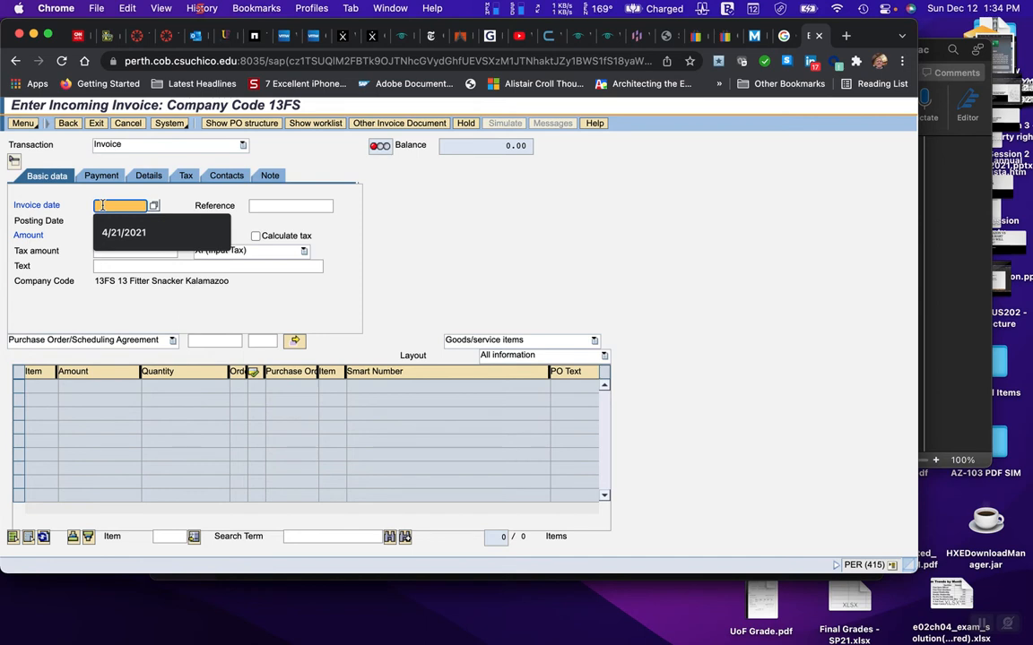
pyautogui.write('12/12/2')
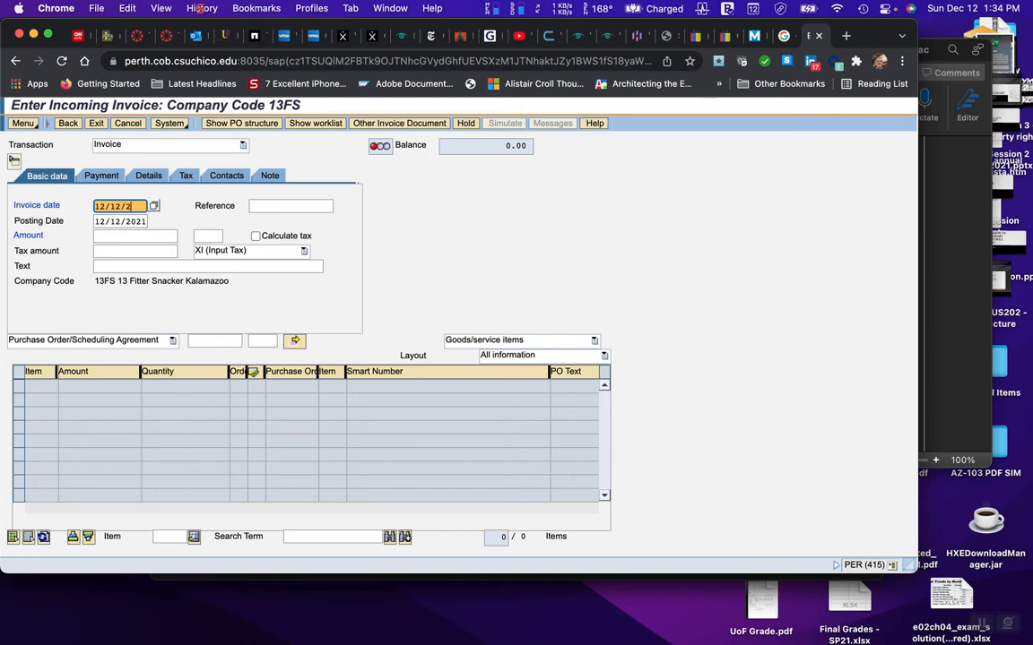
pyautogui.write('1')
pyautogui.press('Return')
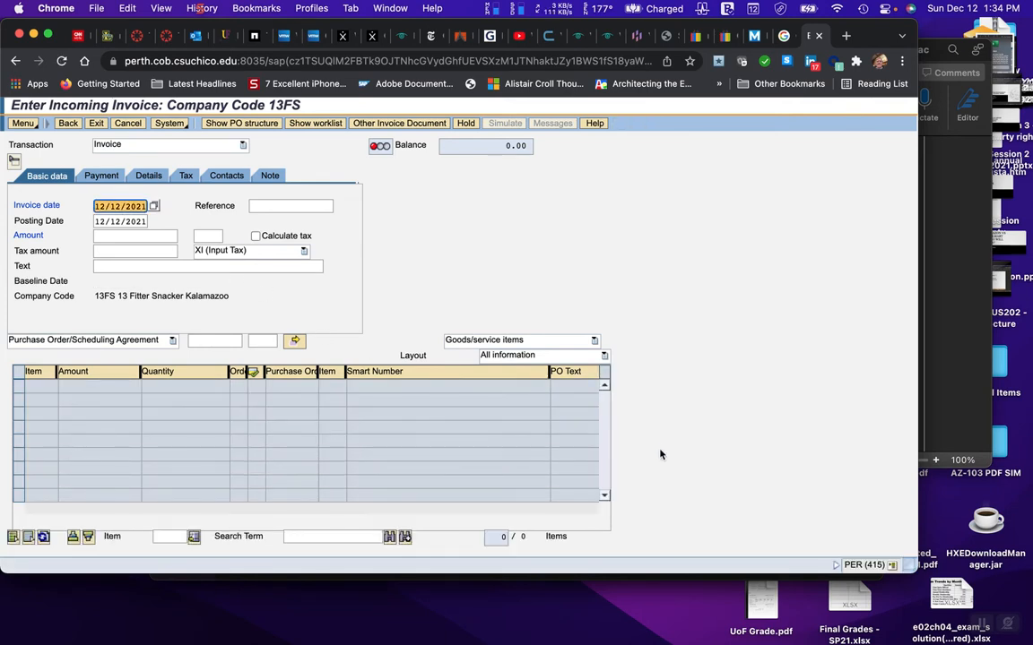
# Step: Check the invoice amount in the Word guide, return to Chrome and set the amount to 9400
pyautogui.moveTo(627, 641)
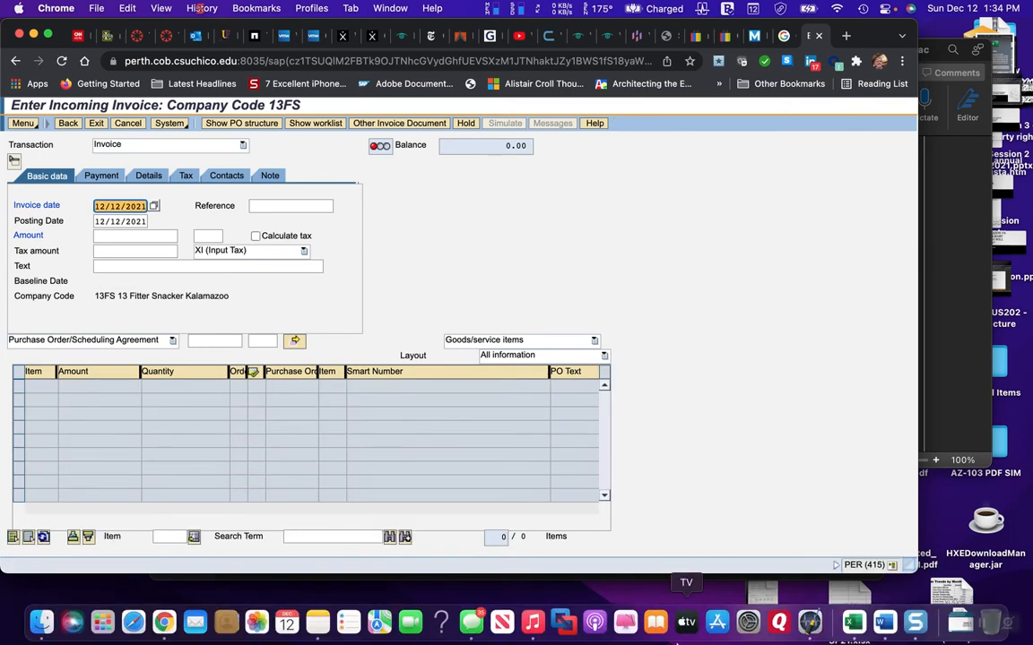
pyautogui.click(884, 621)
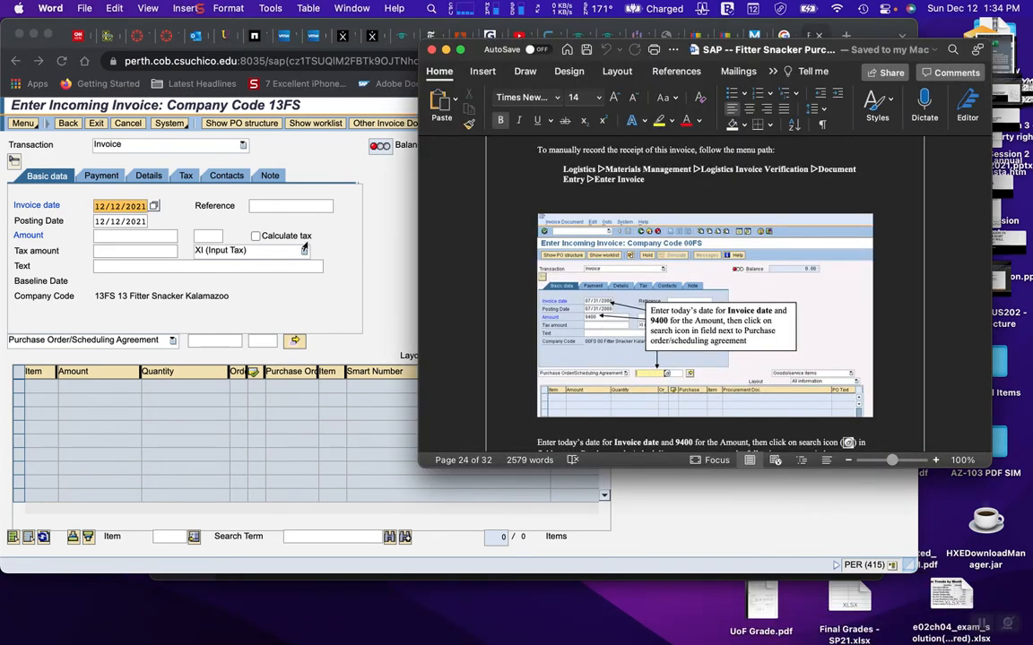
pyautogui.click(111, 237)
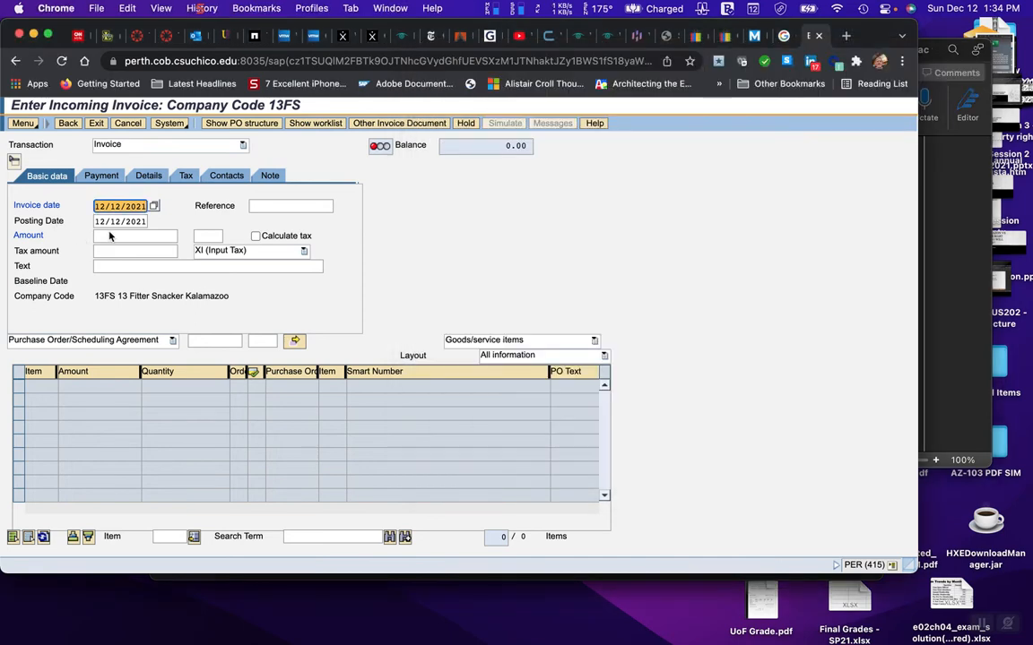
pyautogui.click(109, 233)
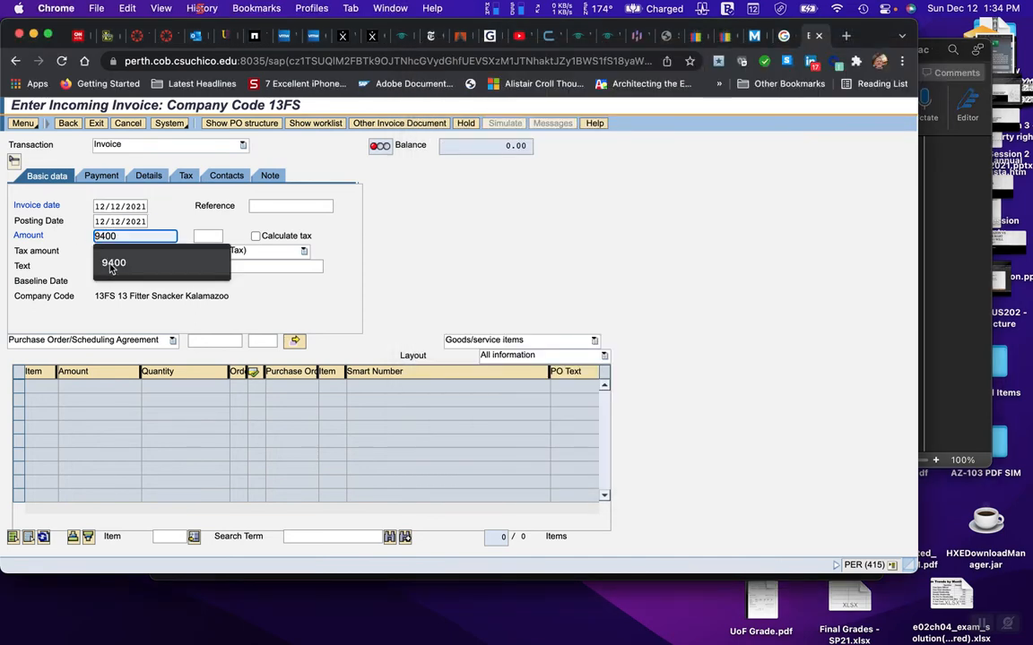
pyautogui.click(109, 263)
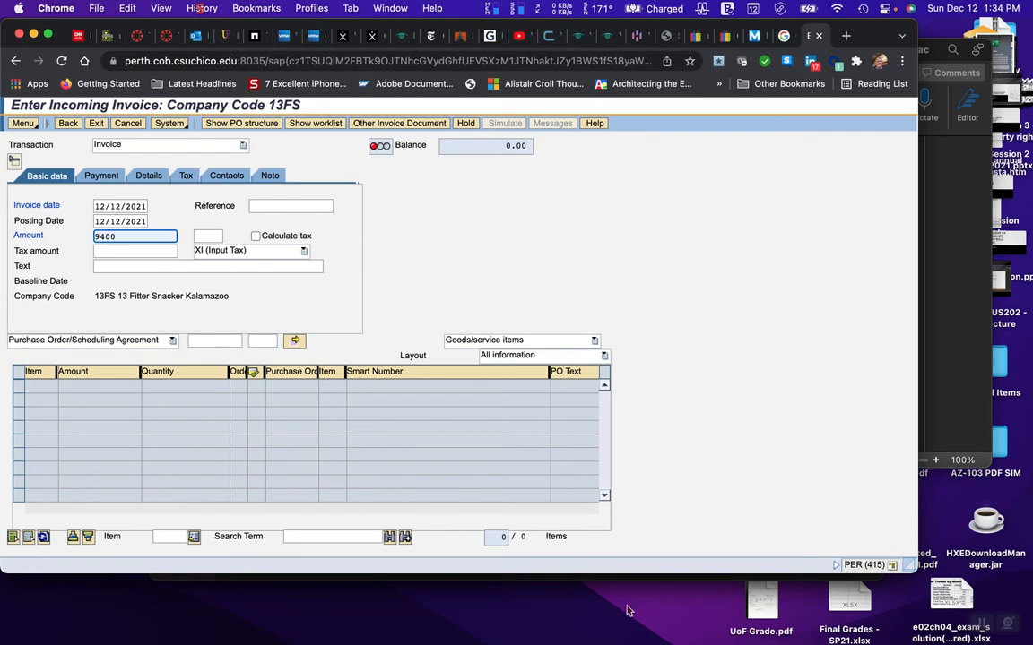
# Step: Consult the Word guide for the purchase order entry, return to Chrome and paste the copied purchase order number as the invoice's reference order
pyautogui.moveTo(617, 641)
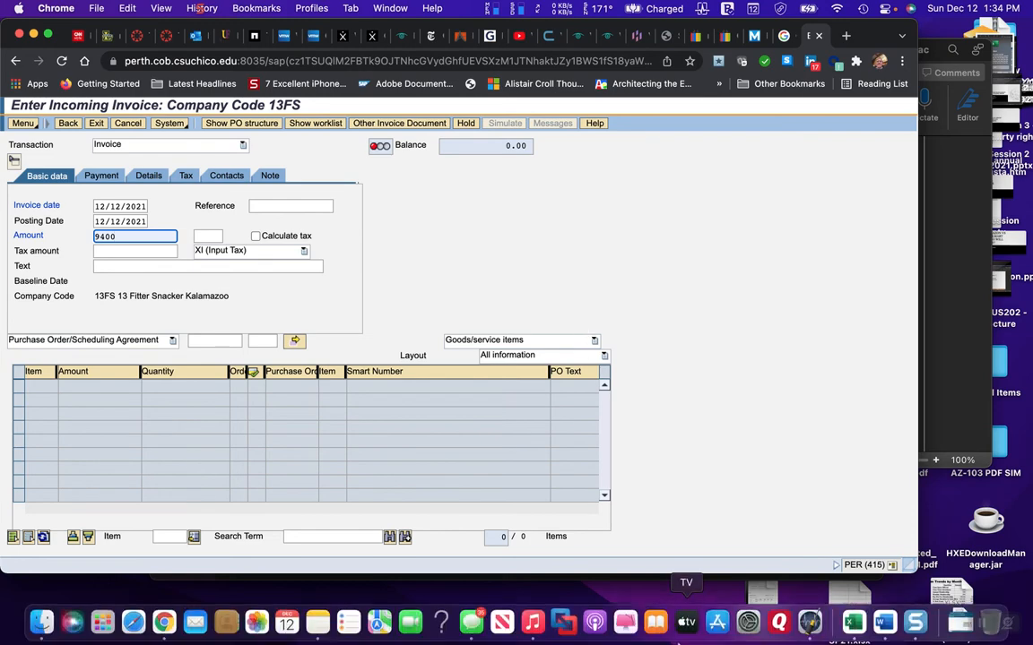
pyautogui.click(884, 622)
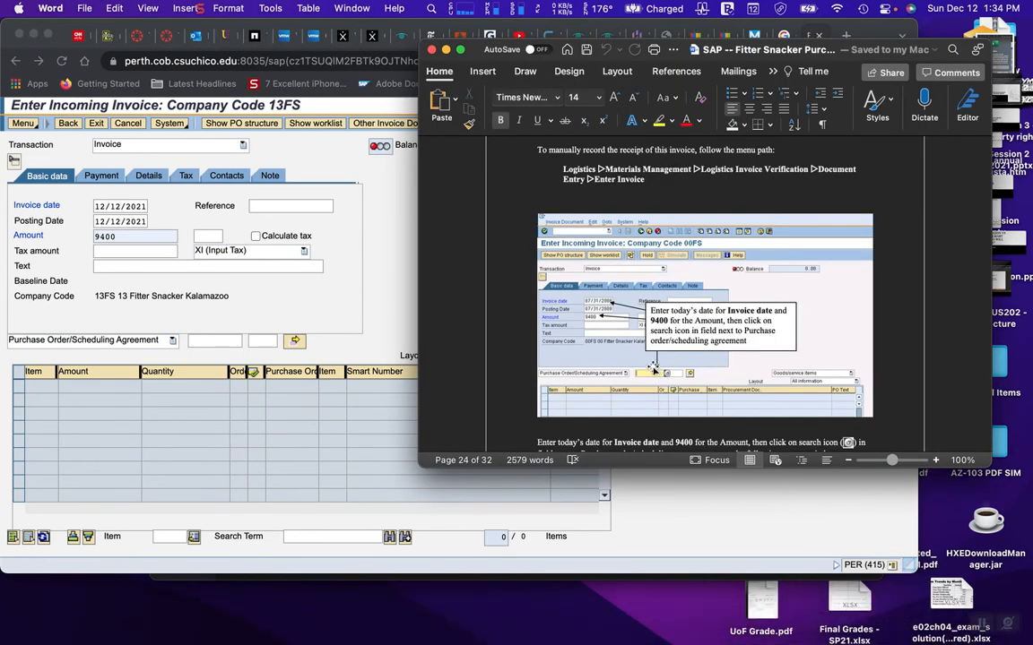
pyautogui.click(189, 342)
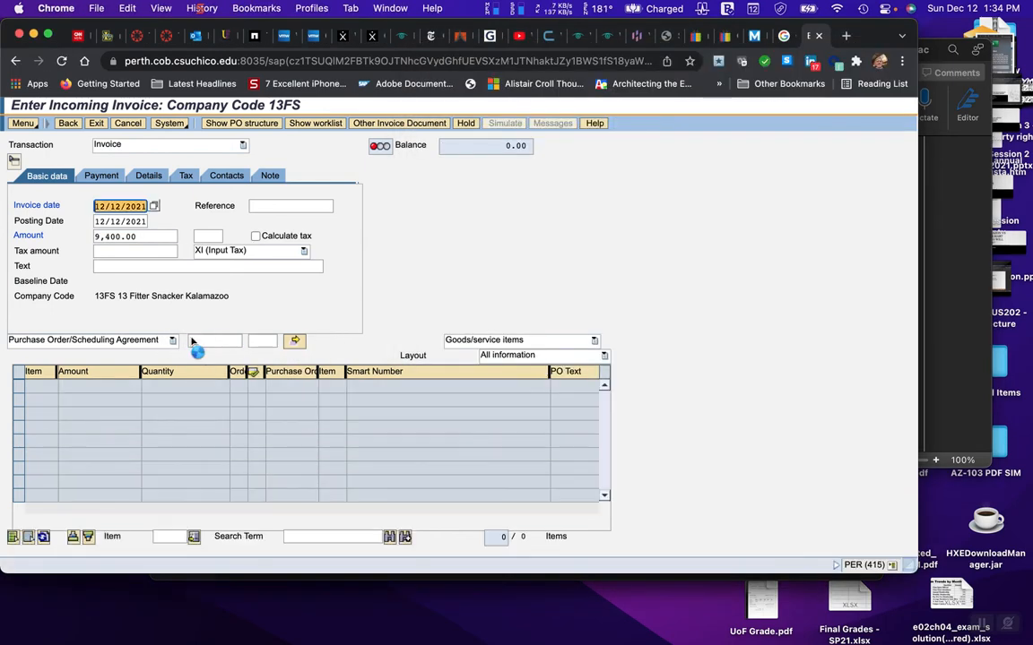
pyautogui.click(191, 342)
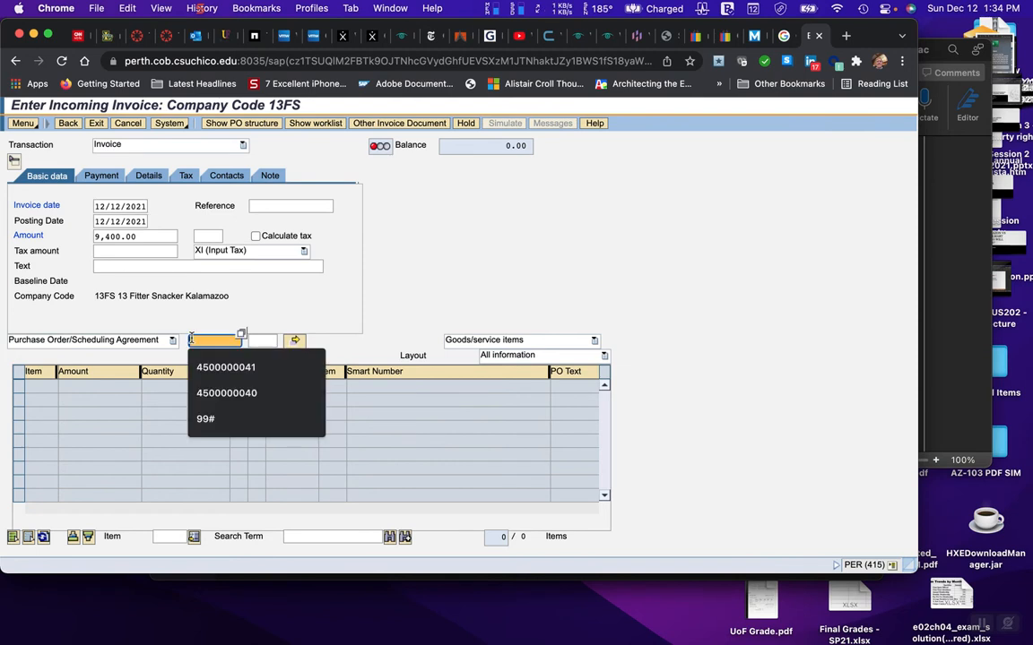
pyautogui.press('super+v')
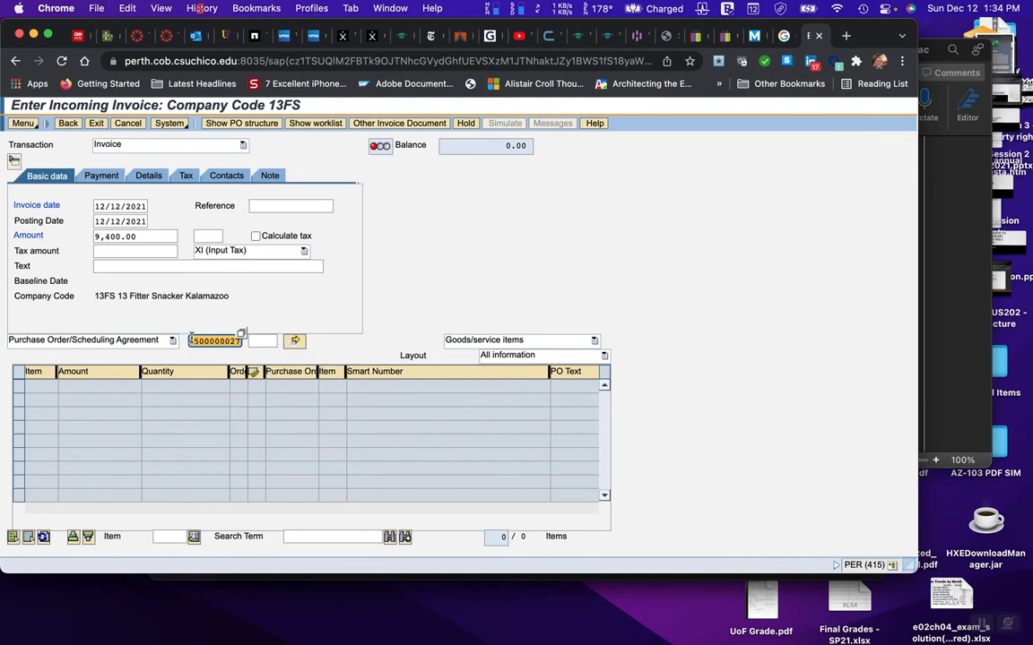
# Step: Load the purchase order items into the invoice, and read the Word guide through to the instructions for posting it
pyautogui.press('Return')
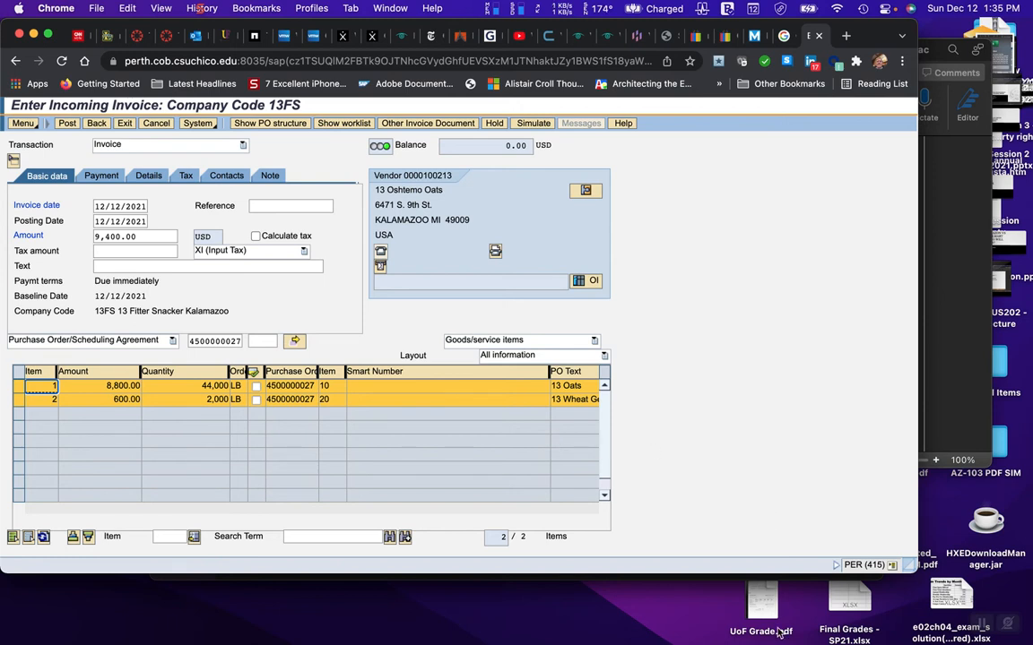
pyautogui.moveTo(721, 640)
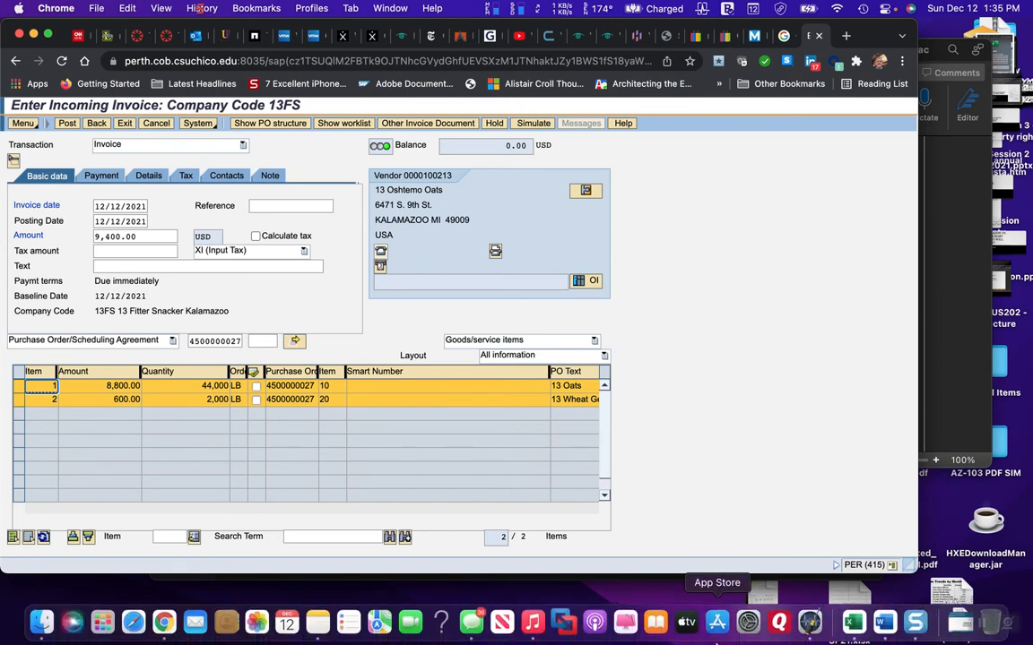
pyautogui.click(886, 624)
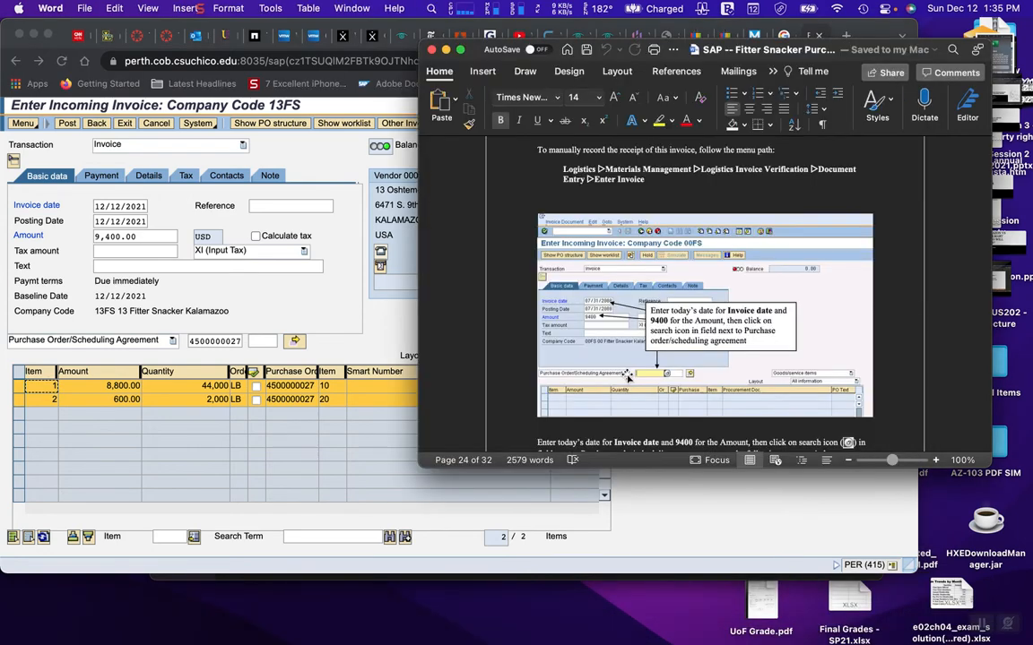
pyautogui.scroll(-4, 627, 375)
pyautogui.scroll(-6, 627, 374)
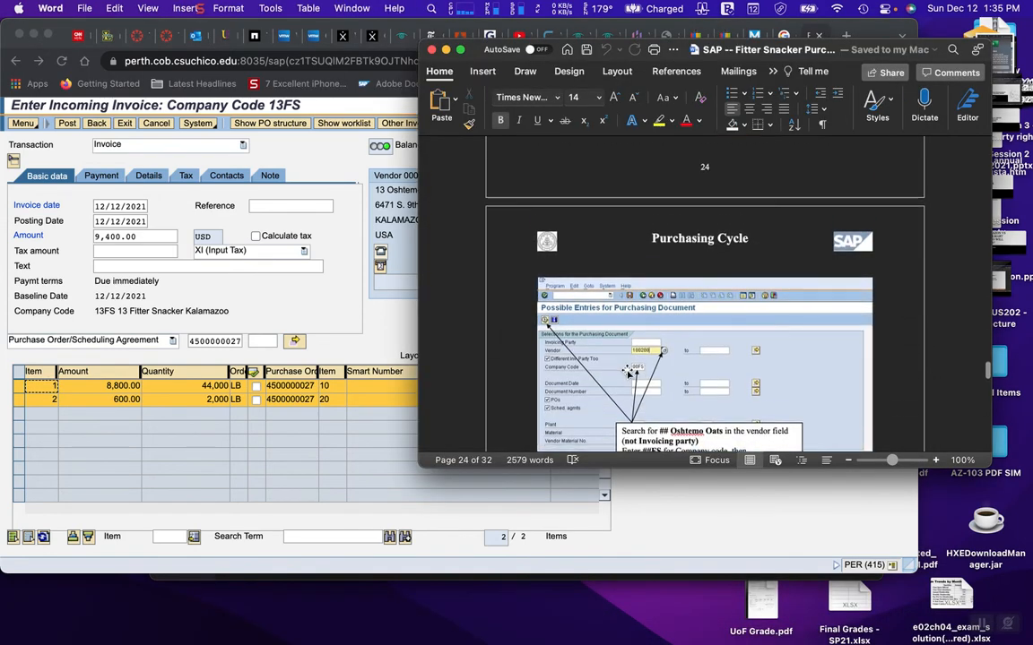
pyautogui.scroll(7, 627, 375)
pyautogui.scroll(2, 627, 375)
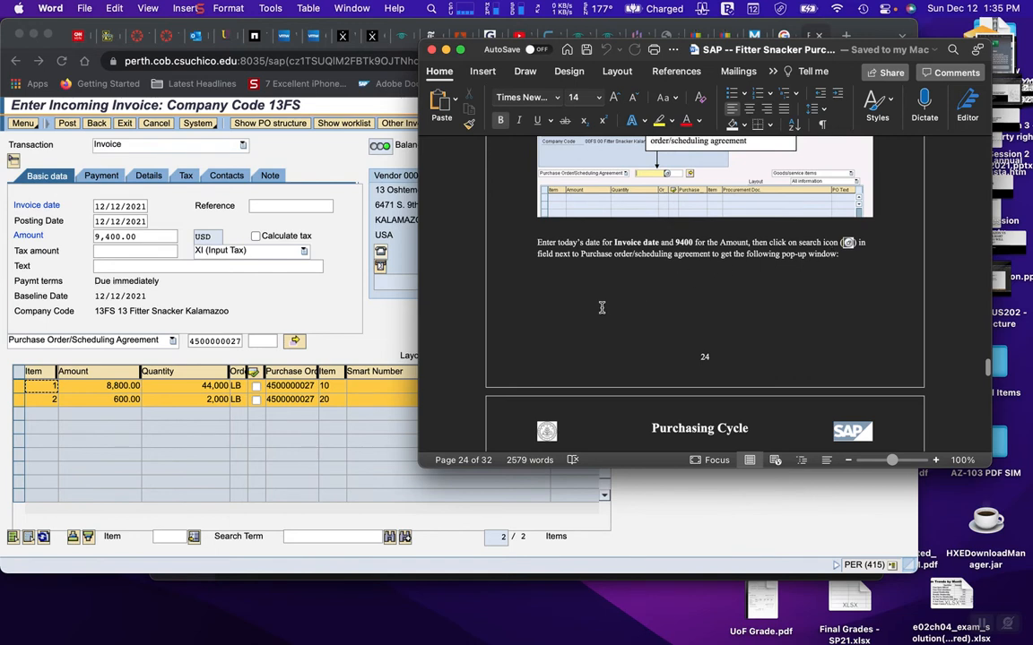
pyautogui.scroll(-10, 600, 309)
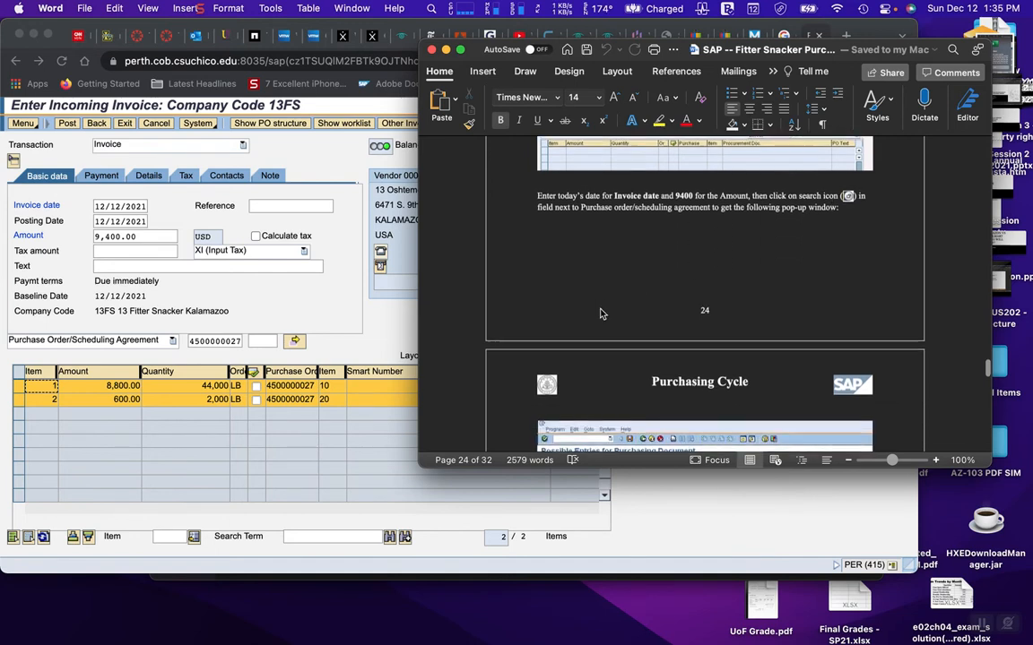
pyautogui.scroll(-1, 601, 311)
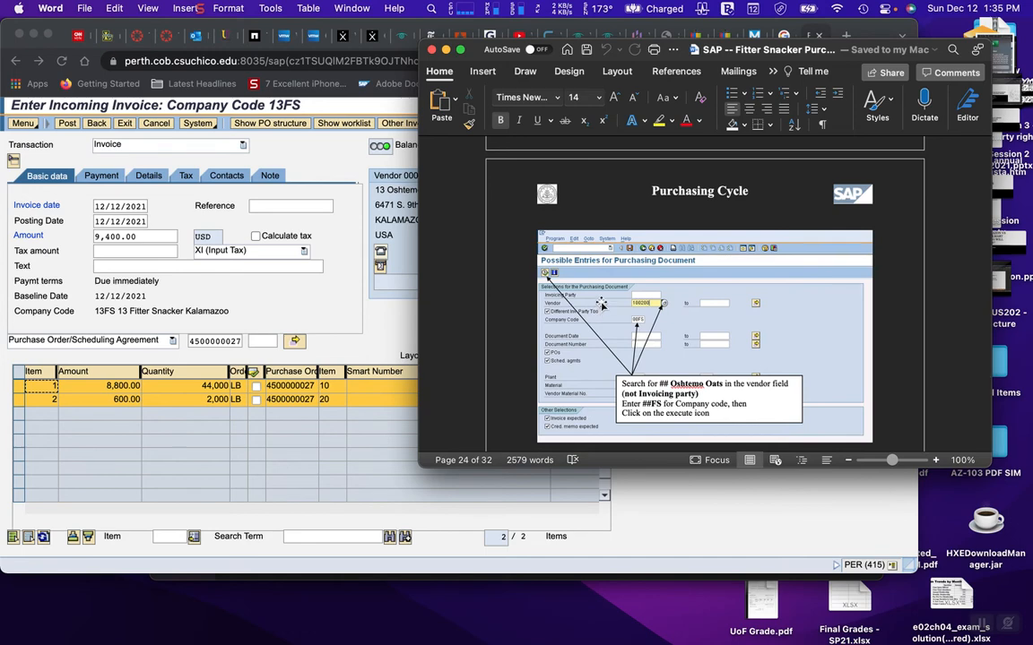
pyautogui.scroll(-13, 600, 304)
pyautogui.scroll(-4, 600, 305)
pyautogui.scroll(-8, 601, 302)
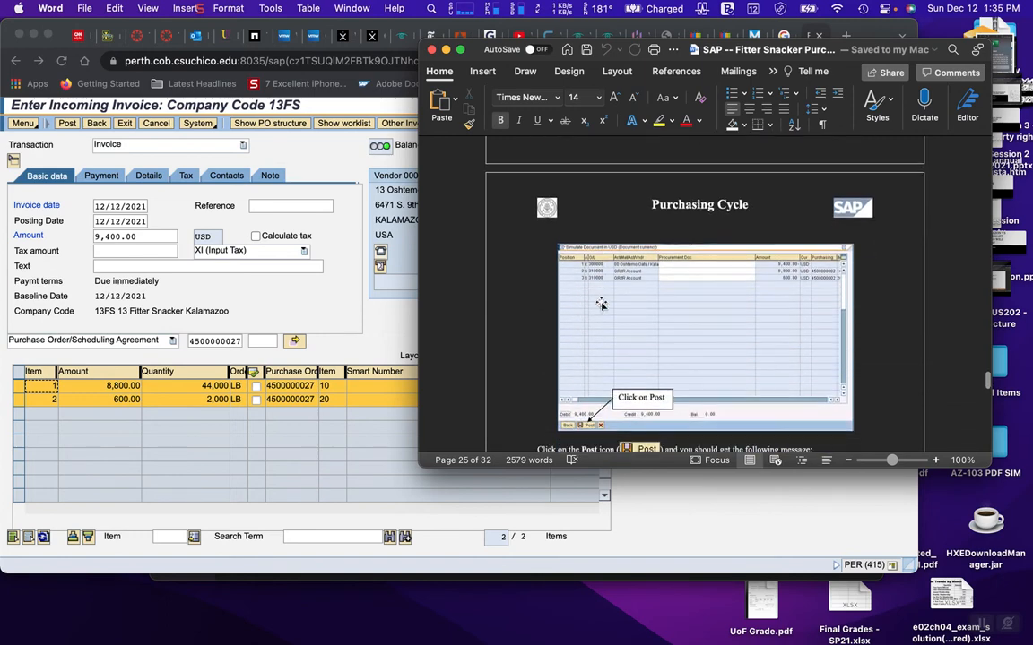
pyautogui.scroll(-1, 600, 303)
pyautogui.scroll(-1, 600, 303)
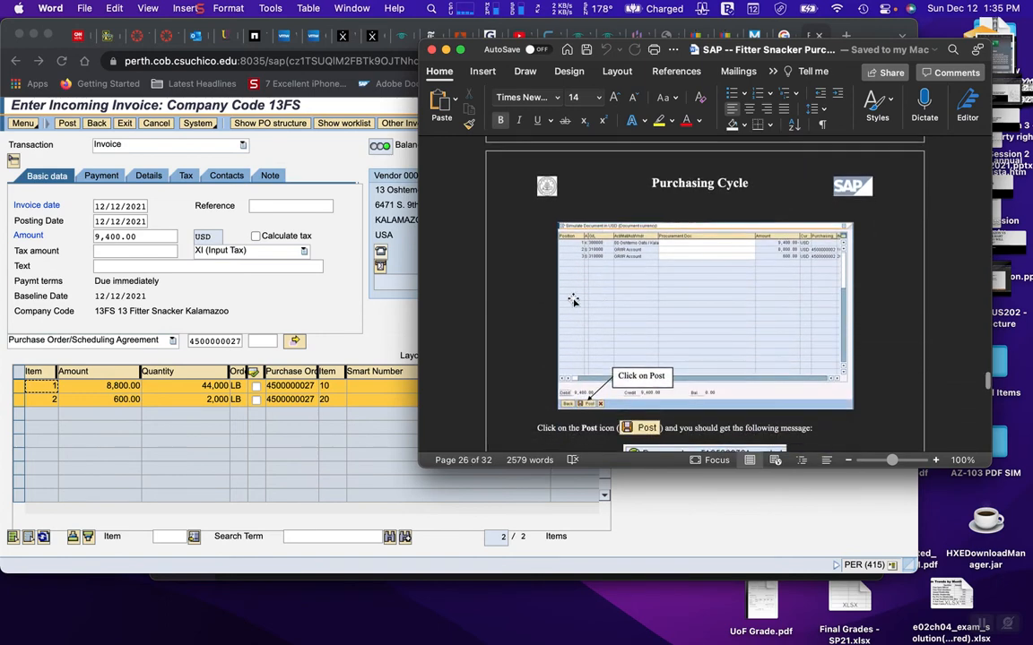
# Step: Return to Chrome, deselect and reselect the 13 Oats item, and post the invoice with both items selected
pyautogui.click(391, 328)
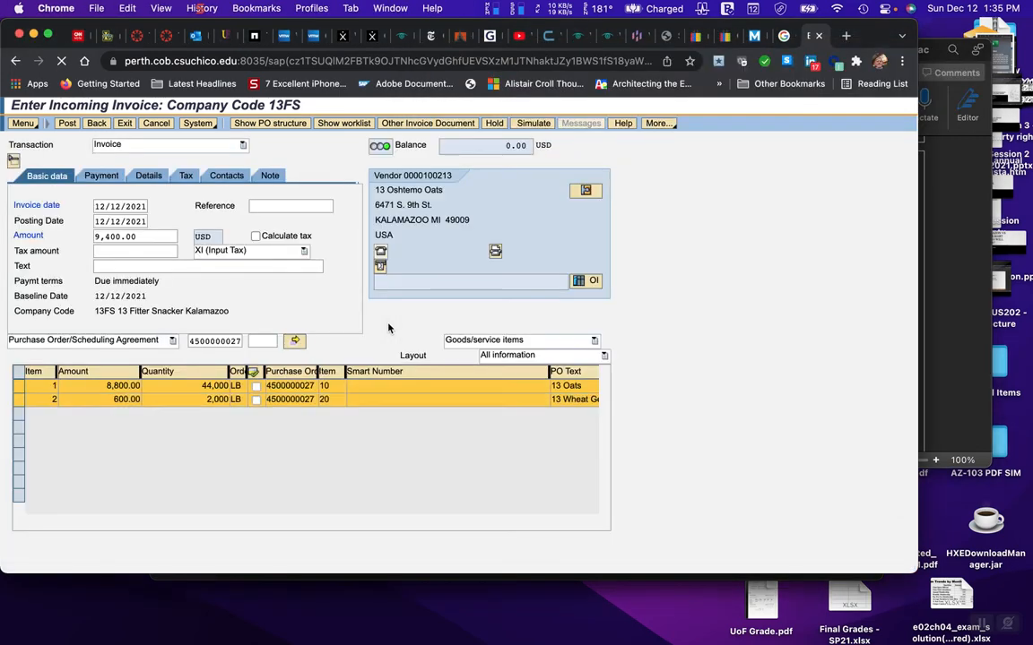
pyautogui.click(20, 387)
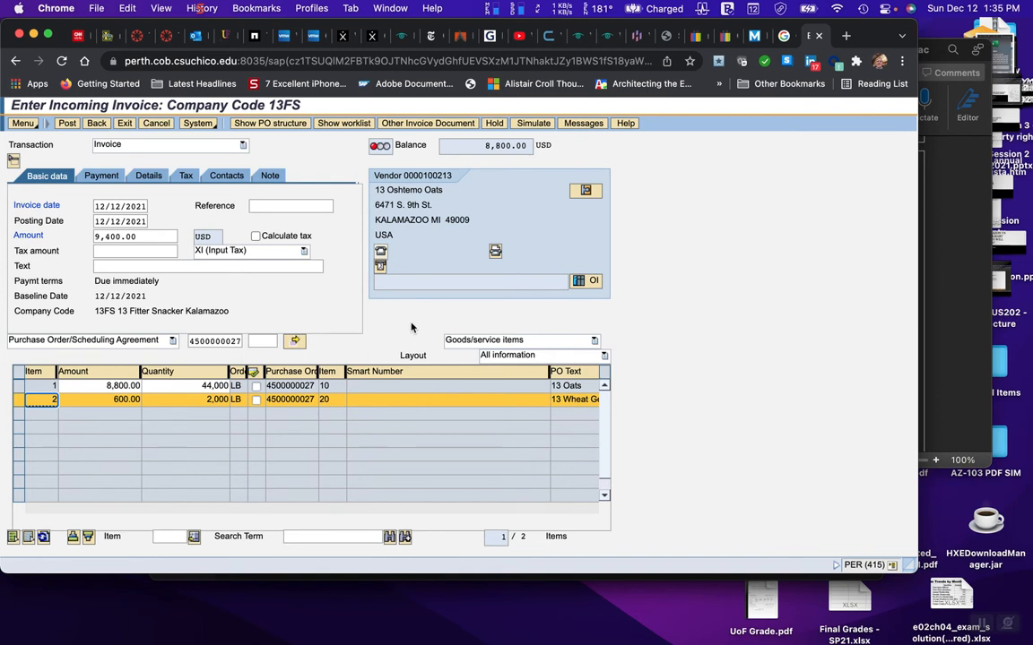
pyautogui.click(20, 386)
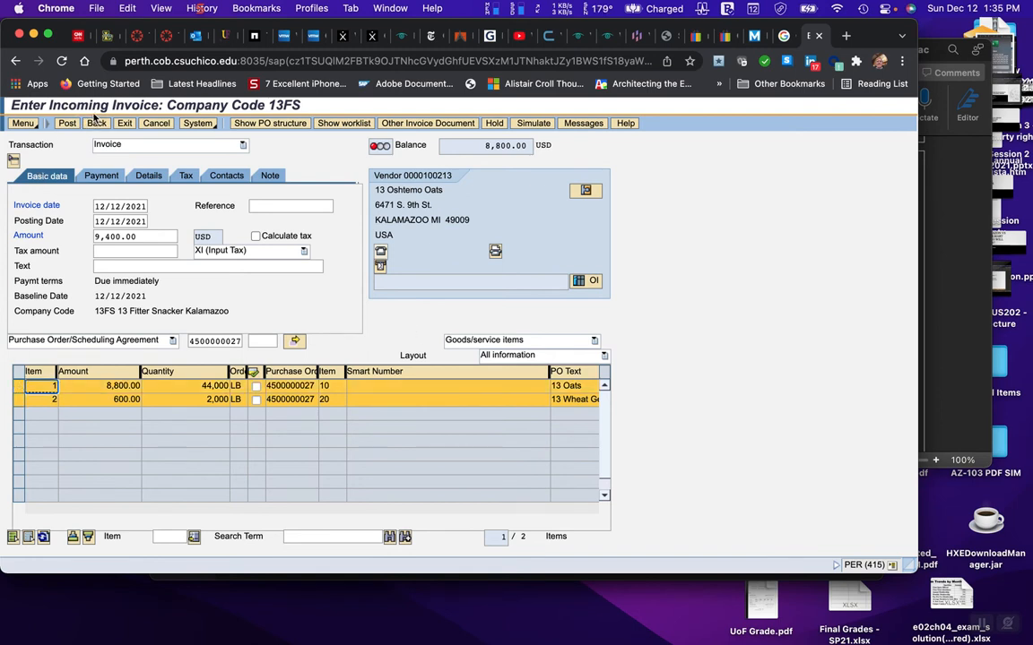
pyautogui.click(67, 124)
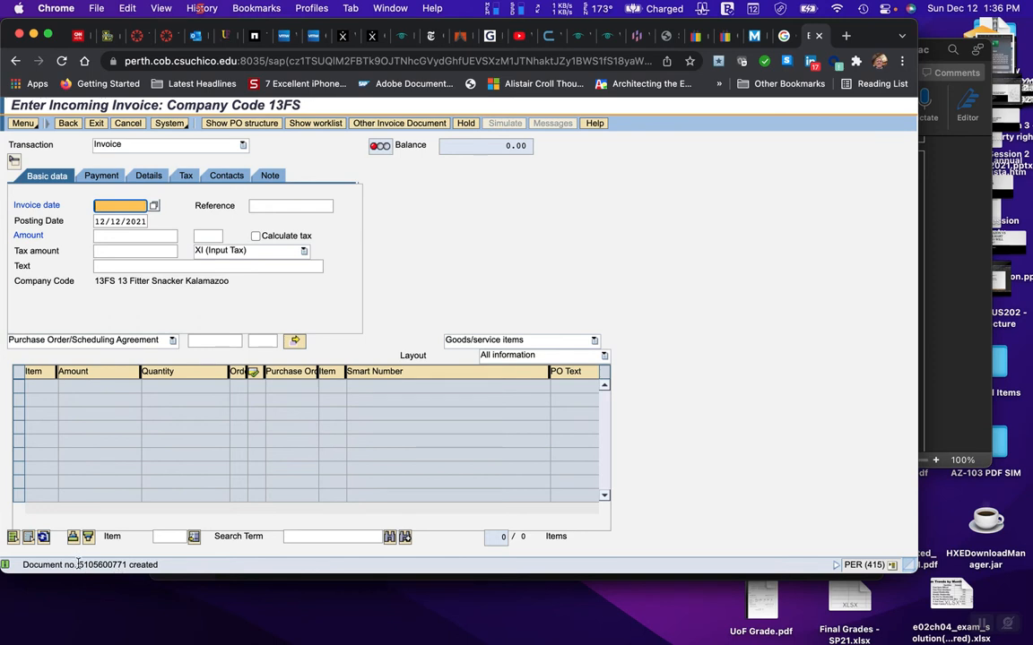
# Step: Open the details of the posting message and copy the created document number from its heading
pyautogui.moveTo(79, 565); pyautogui.dragTo(119, 565)
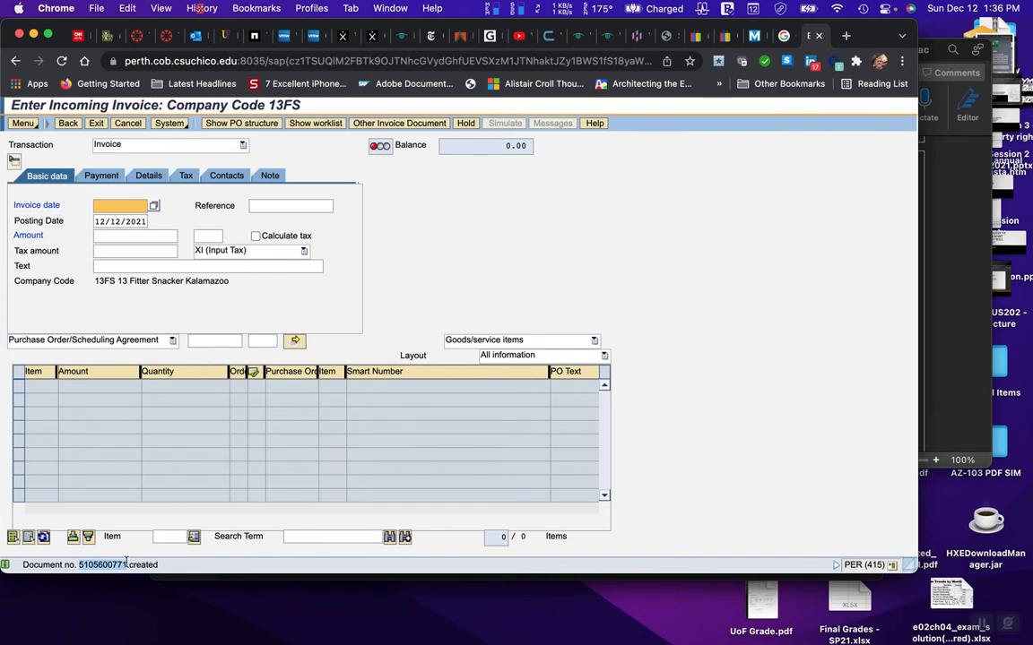
pyautogui.doubleClick(129, 567)
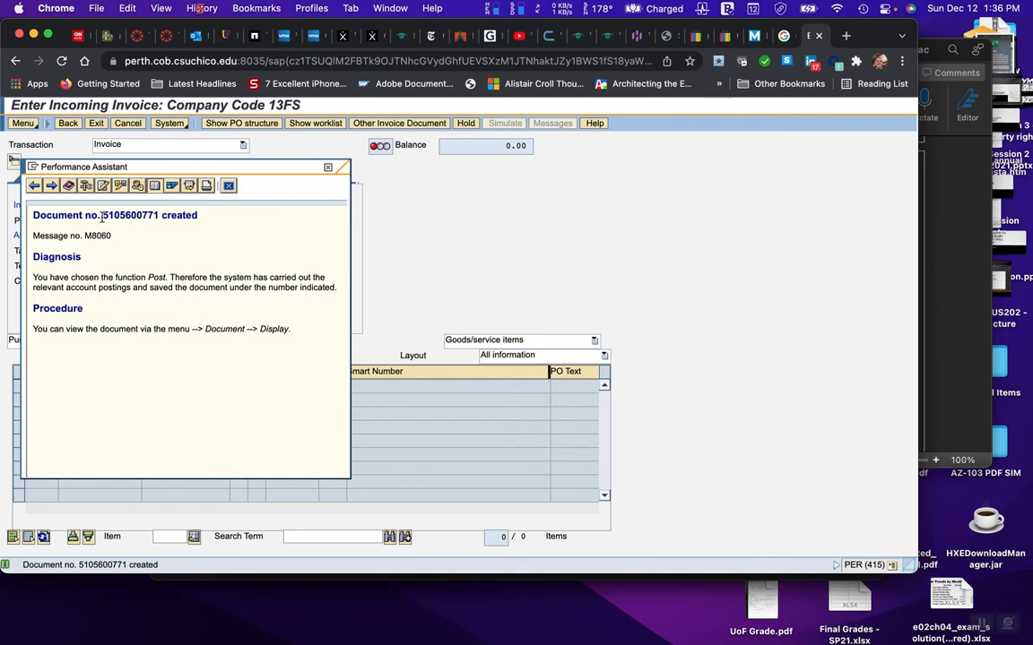
pyautogui.moveTo(104, 215); pyautogui.dragTo(158, 215)
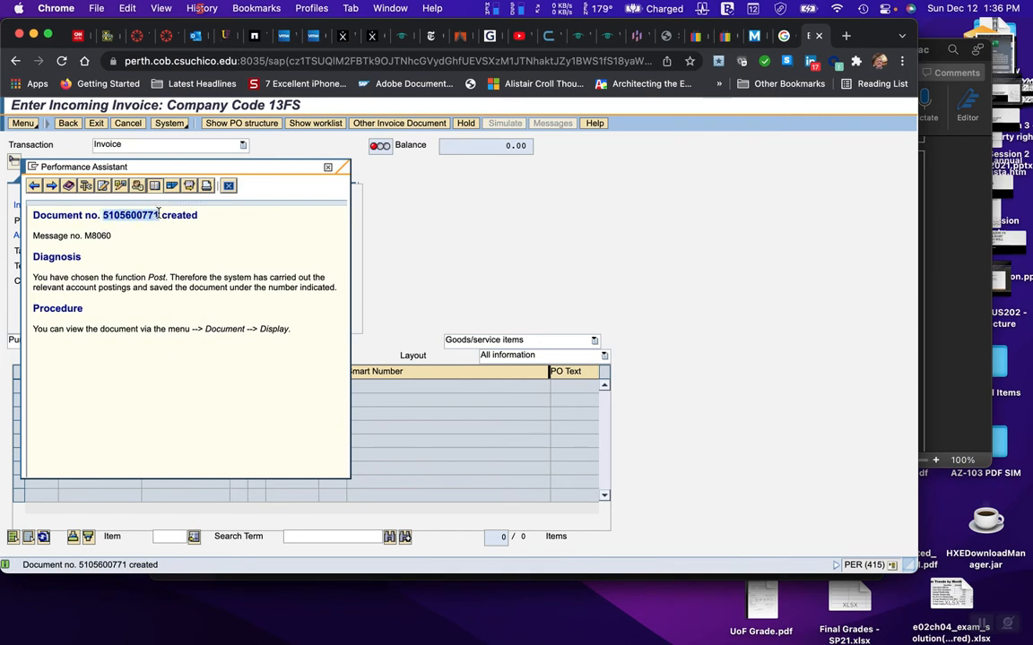
pyautogui.press('super+c')
# Step: Switch to Notes and paste the copied document number below the material documents, labelled Invoice
pyautogui.moveTo(622, 643)
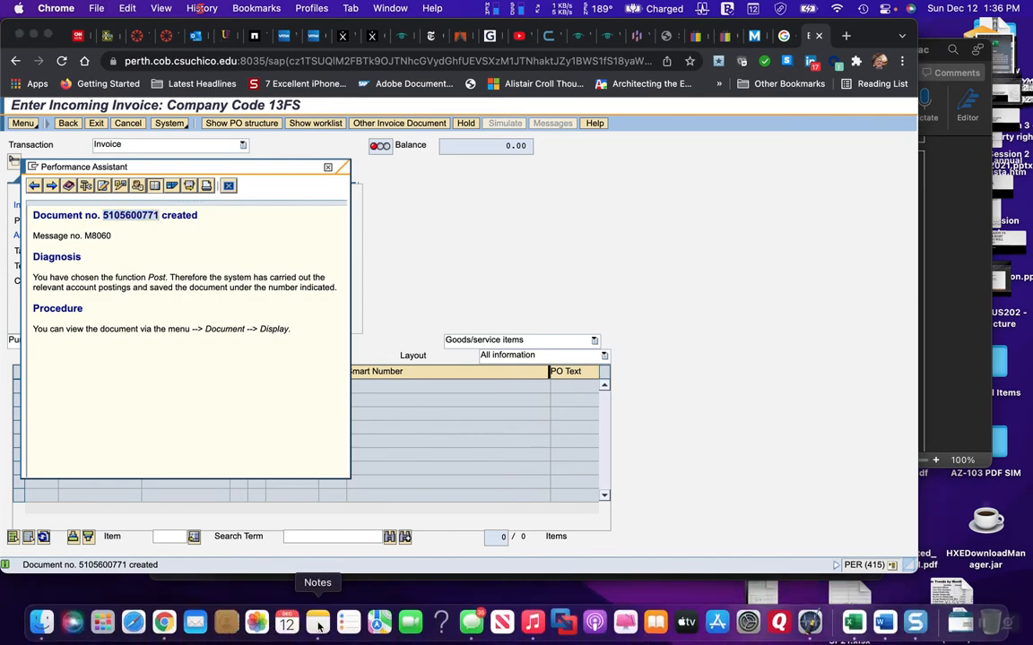
pyautogui.click(318, 621)
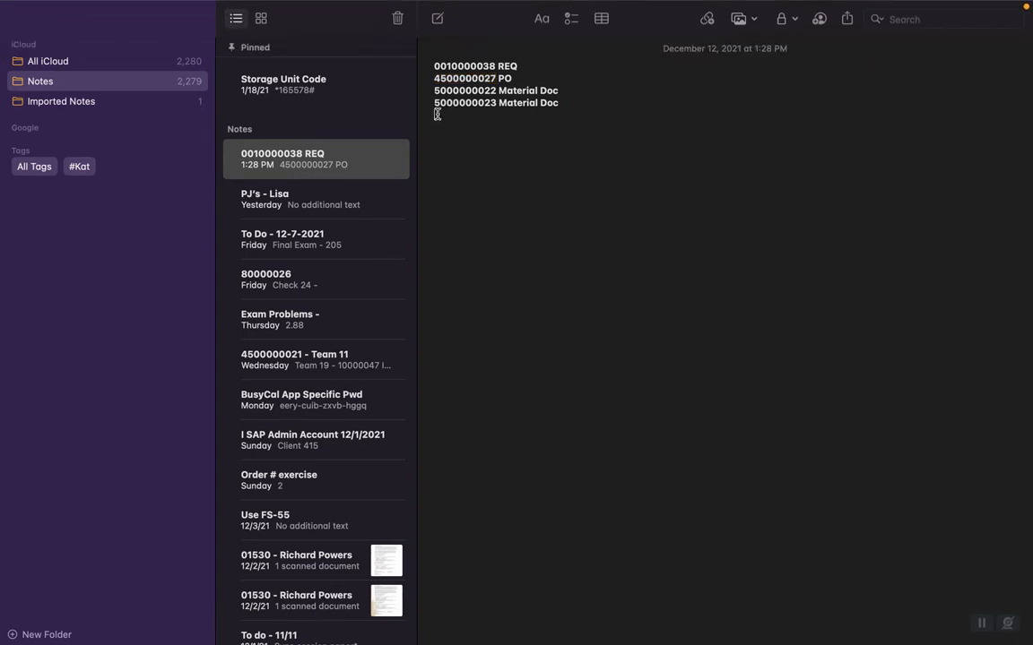
pyautogui.press('super+v')
pyautogui.write('Invo')
# Step: Return to Chrome, close the Performance Assistant and exit invoice entry to SAP Easy Access
pyautogui.moveTo(853, 637)
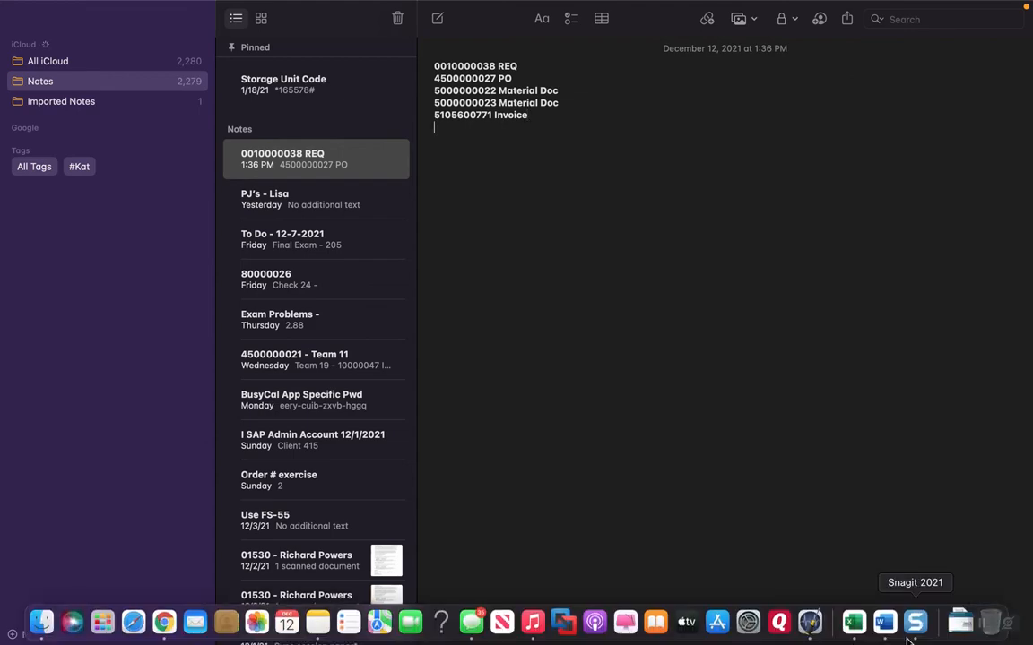
pyautogui.click(164, 622)
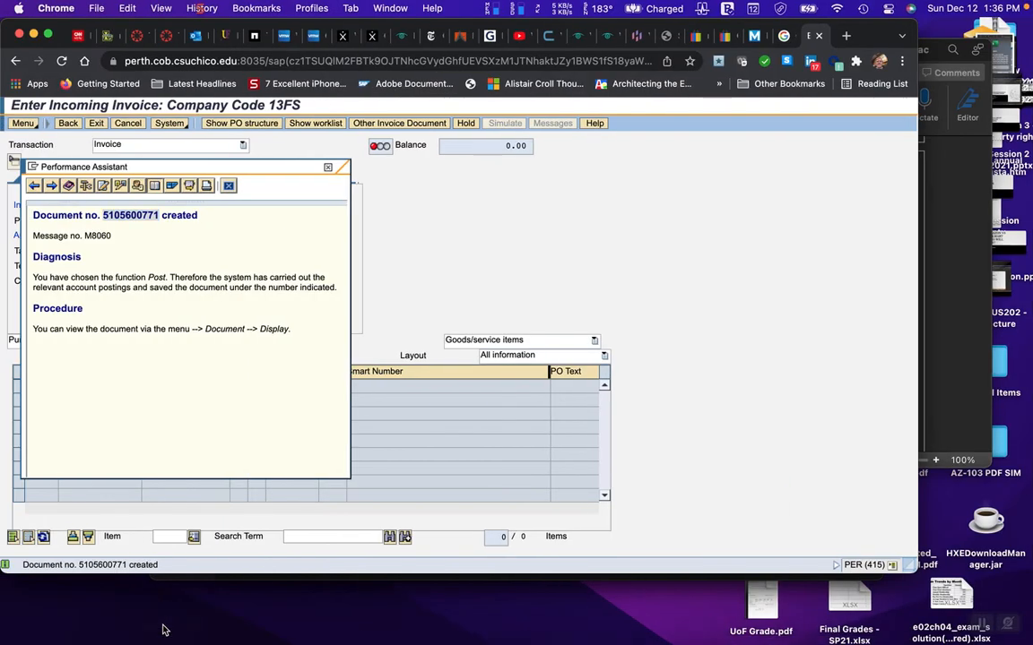
pyautogui.click(328, 171)
pyautogui.click(94, 123)
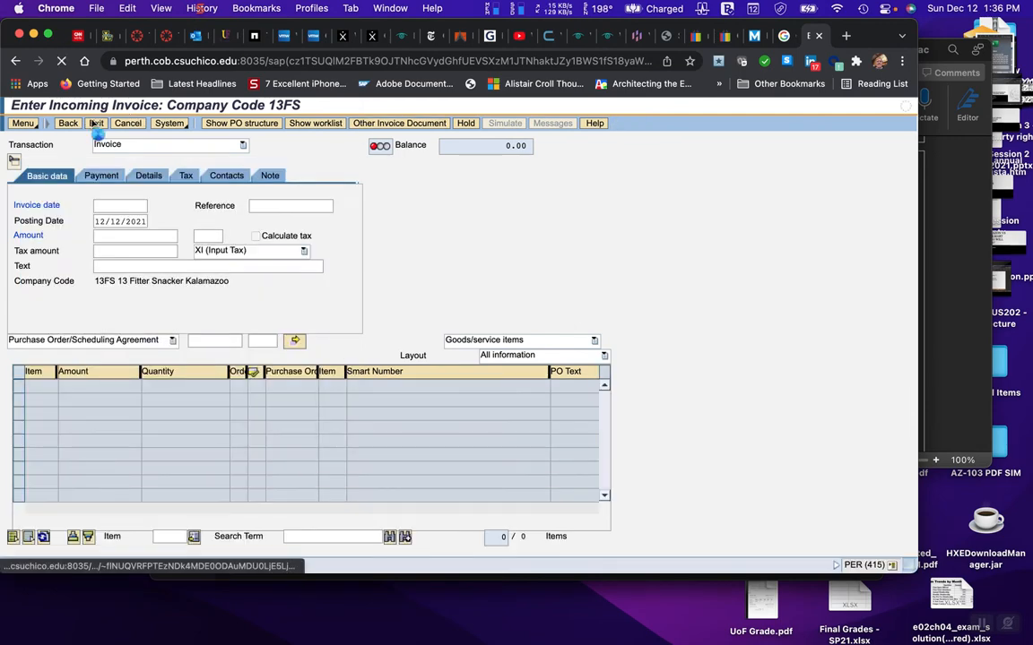
# Step: Find section 7, Post outgoing payment, in the Word guide, return to Chrome, collapse Logistics and expand Accounting
pyautogui.moveTo(900, 640)
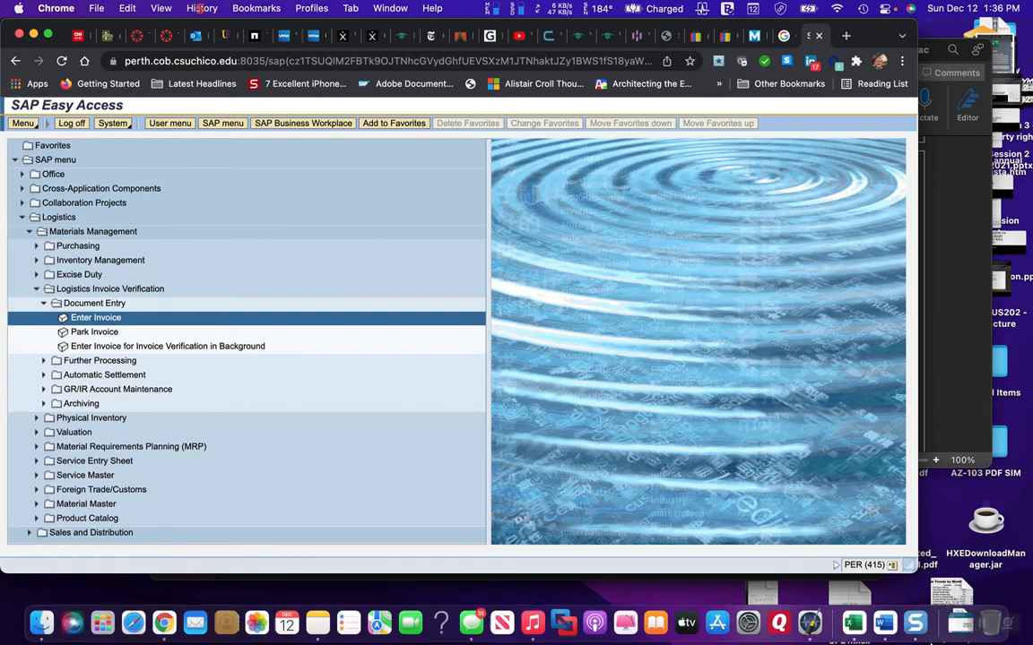
pyautogui.click(899, 639)
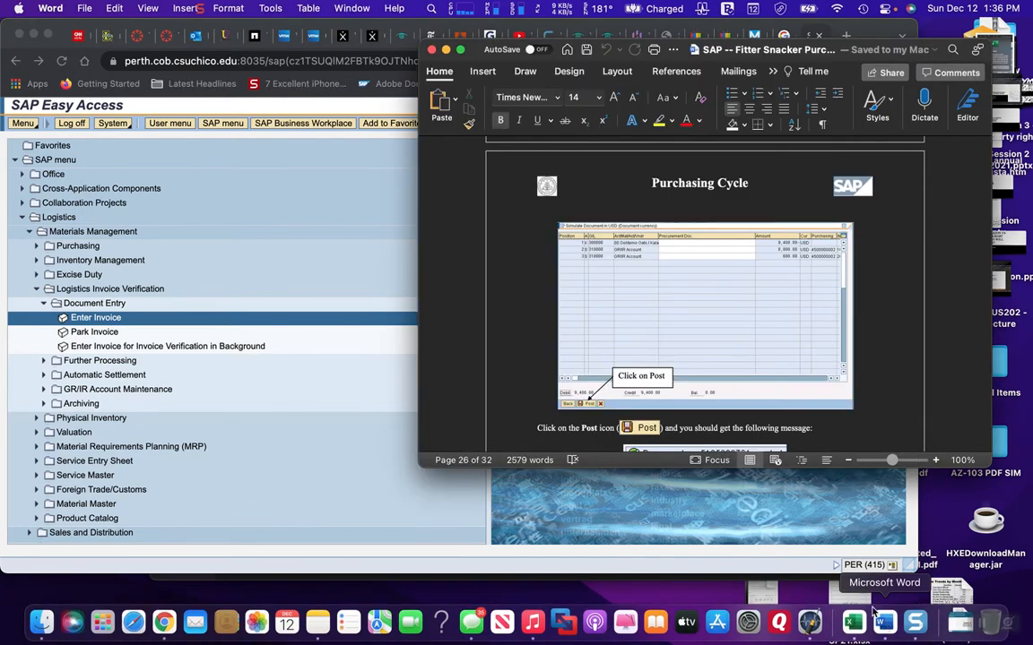
pyautogui.scroll(-10, 517, 323)
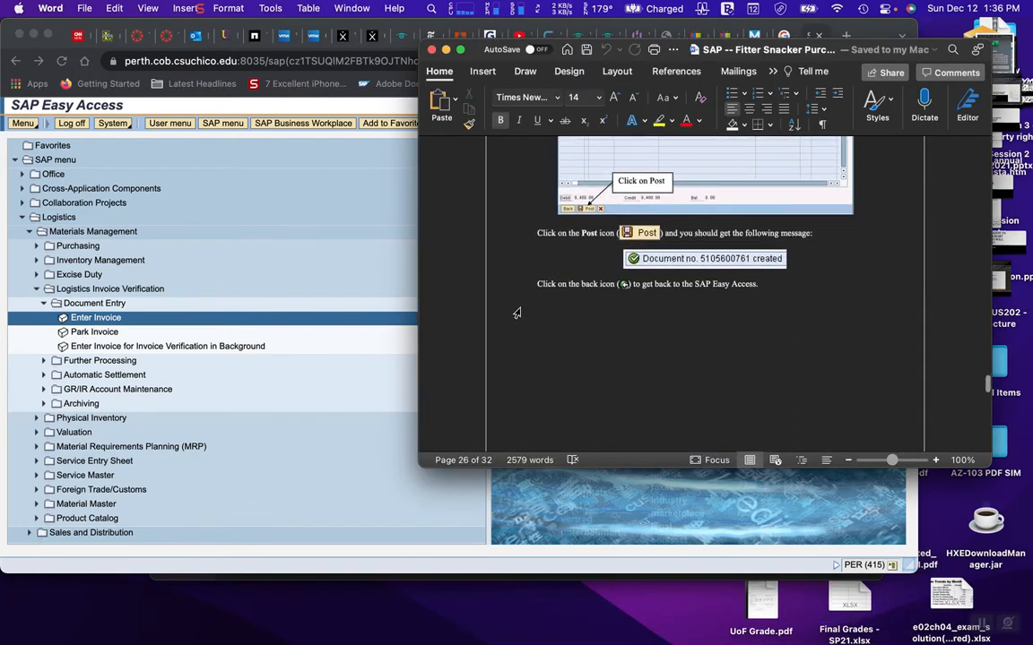
pyautogui.scroll(-3, 516, 313)
pyautogui.scroll(-4, 516, 311)
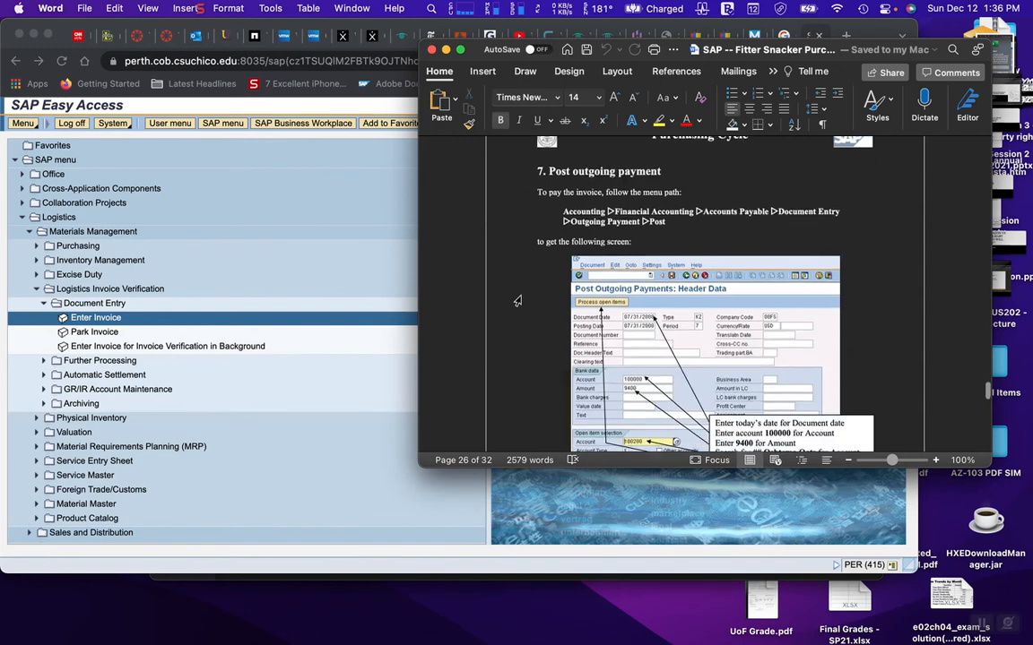
pyautogui.scroll(1, 517, 300)
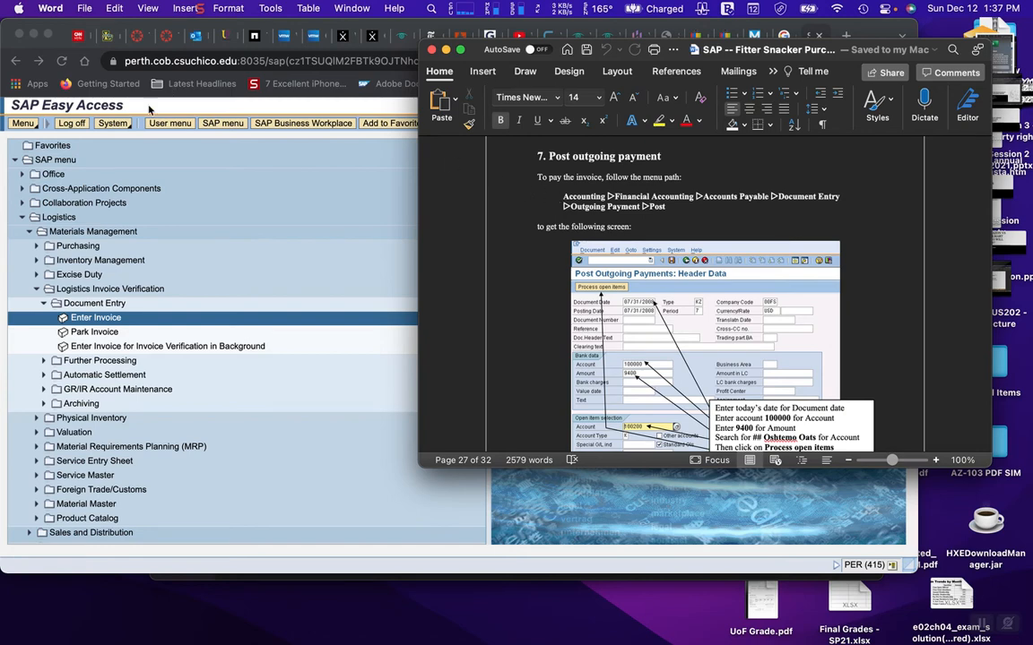
pyautogui.click(23, 223)
pyautogui.click(22, 218)
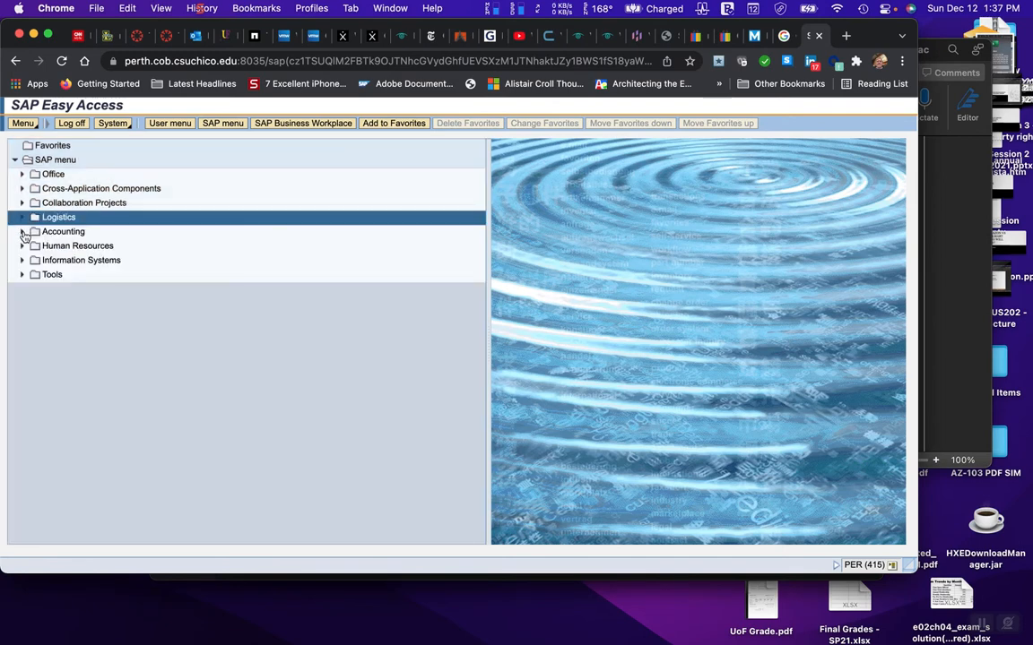
pyautogui.click(23, 232)
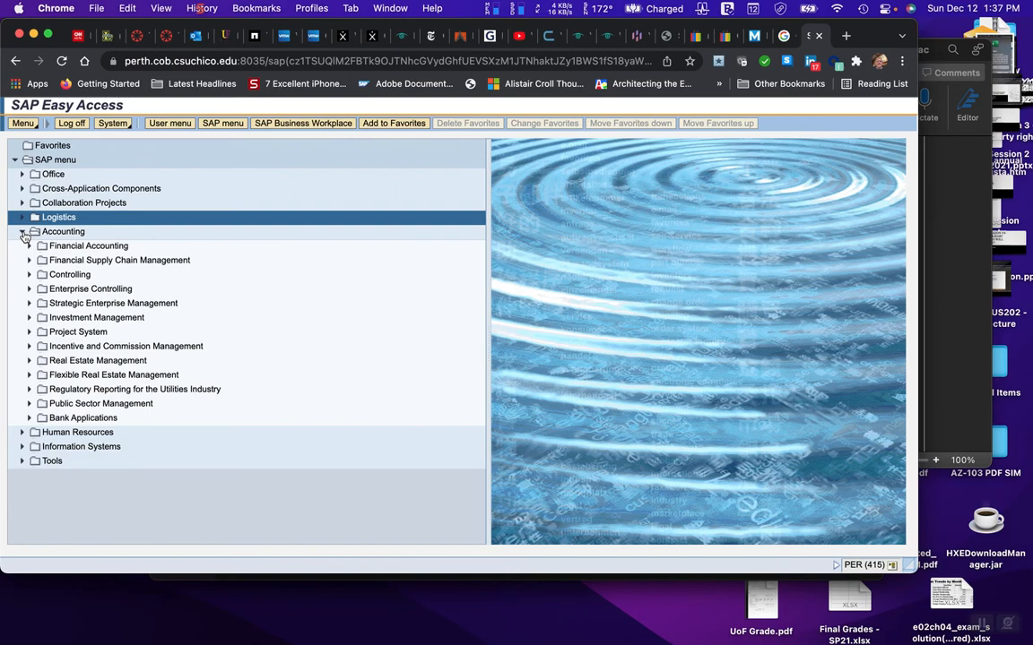
# Step: Check the menu path in the Word guide, and in Chrome expand Financial Accounting, Accounts Payable and Document Entry
pyautogui.moveTo(810, 635)
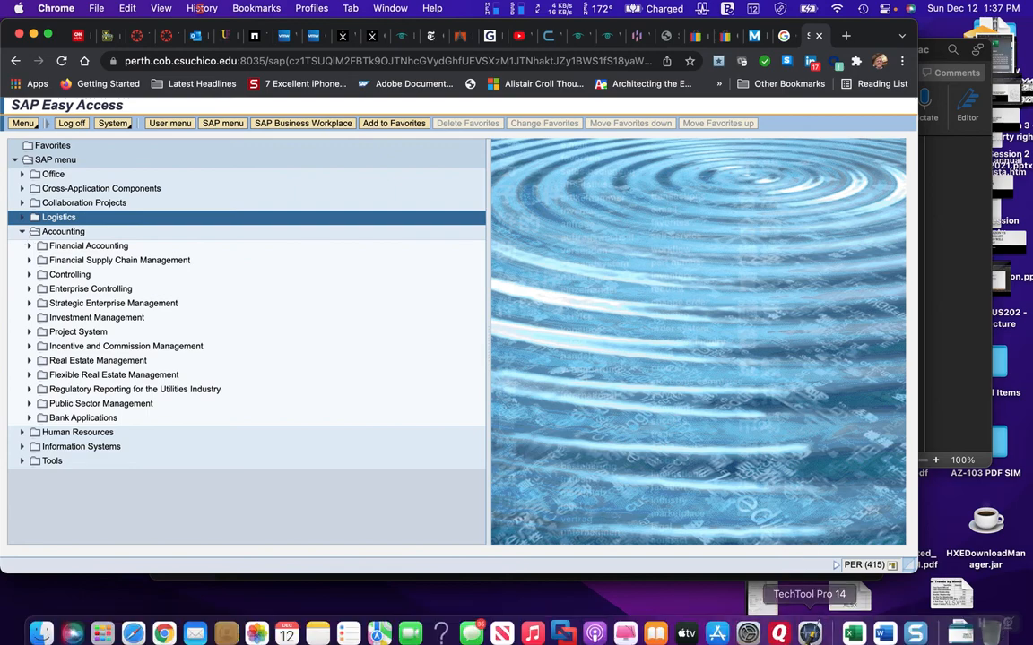
pyautogui.click(885, 623)
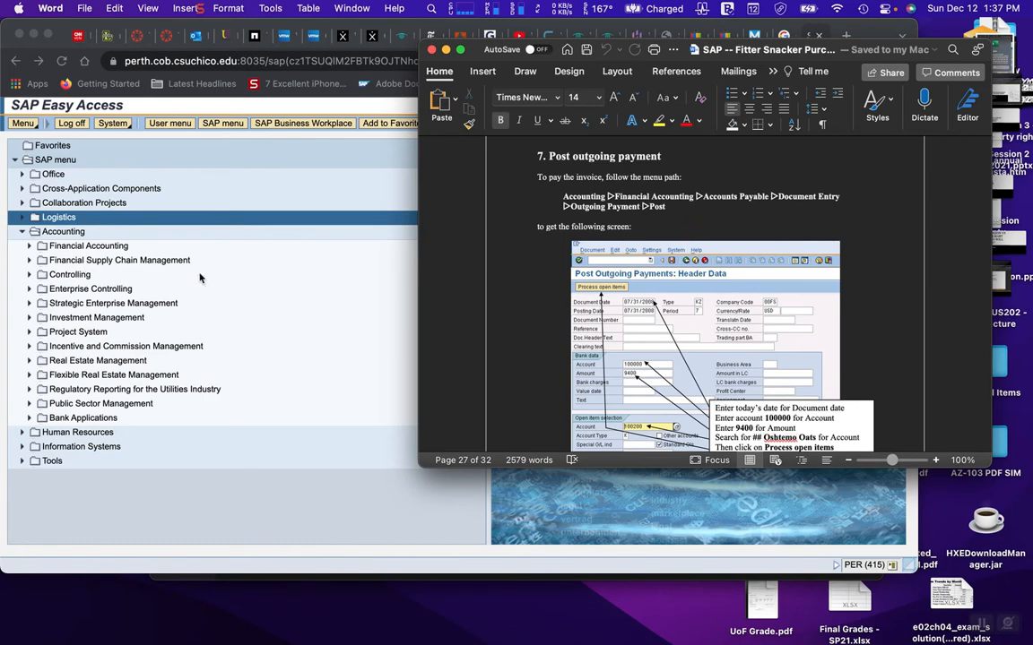
pyautogui.click(29, 249)
pyautogui.click(30, 247)
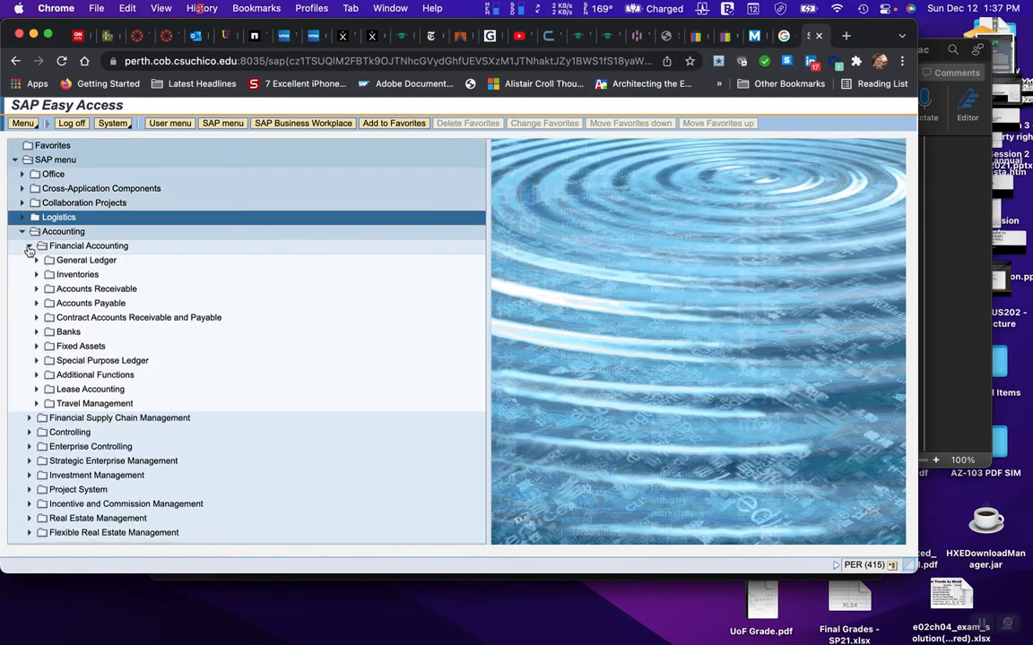
pyautogui.click(37, 304)
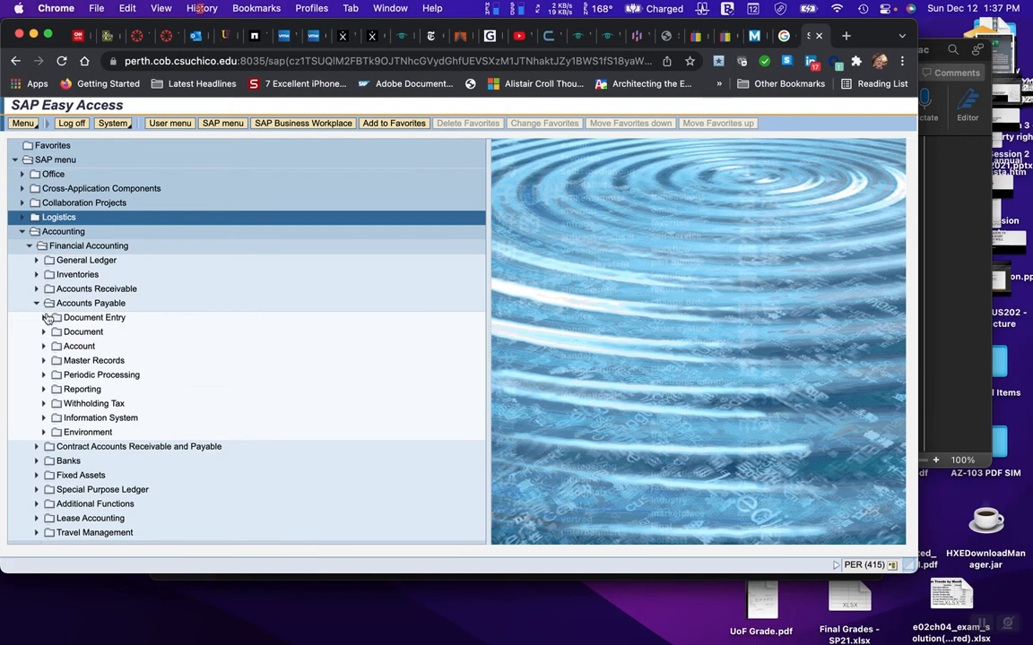
pyautogui.click(44, 318)
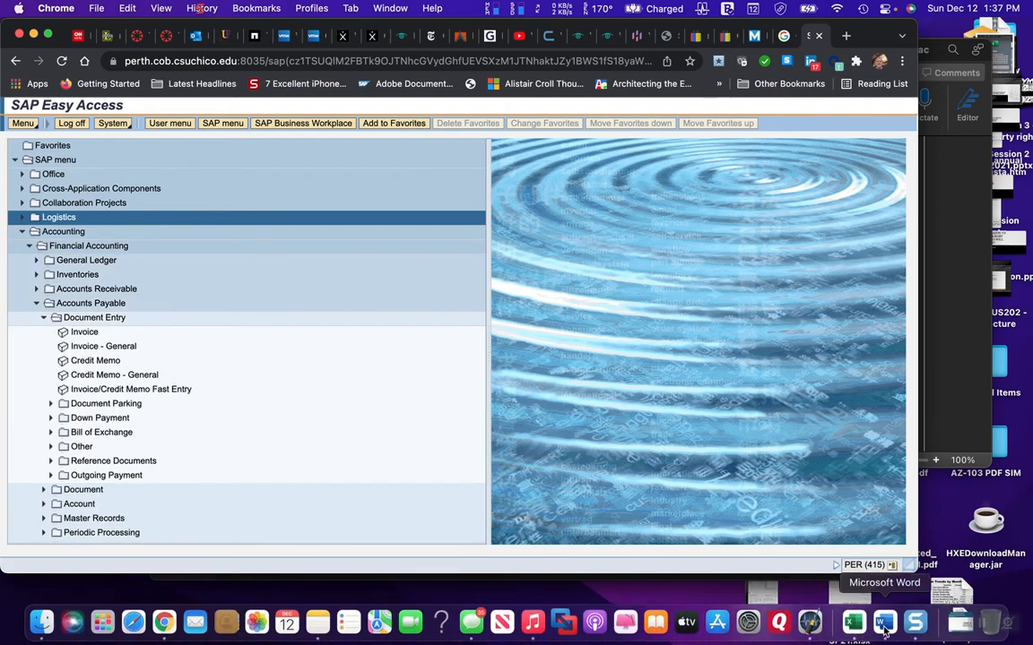
# Step: Check the menu path in the Word guide, and in Chrome expand Outgoing Payment and open its Post transaction
pyautogui.click(885, 630)
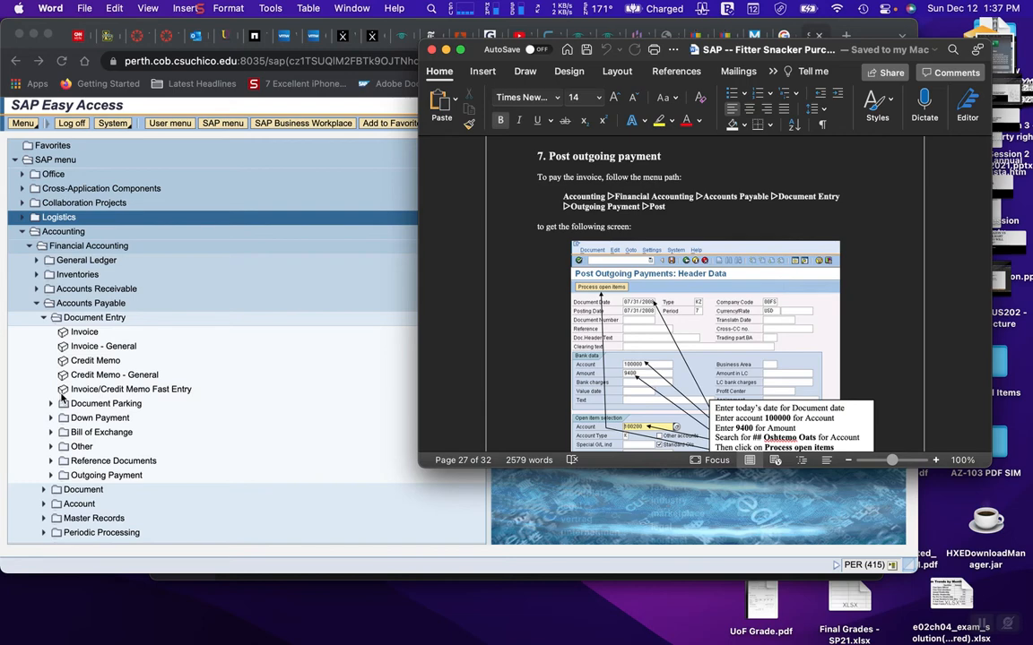
pyautogui.click(51, 478)
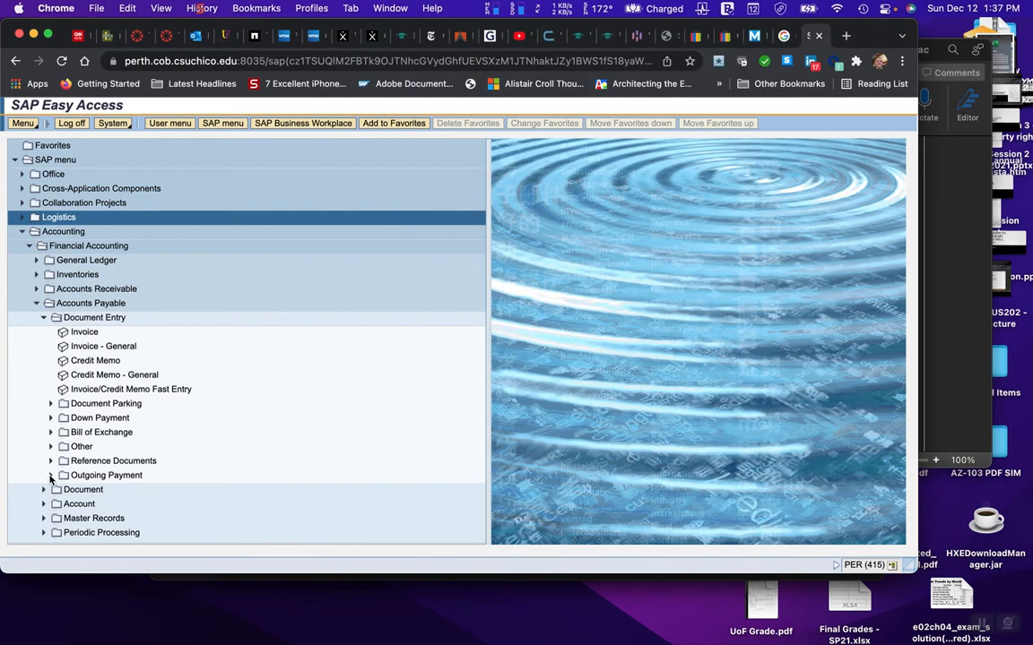
pyautogui.click(51, 477)
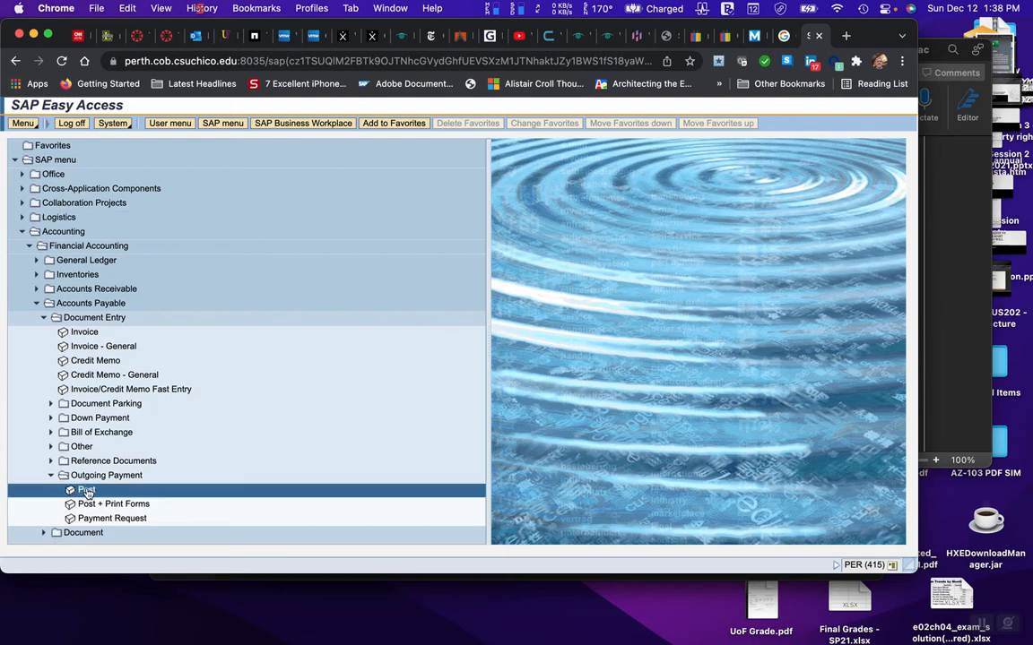
pyautogui.doubleClick(86, 492)
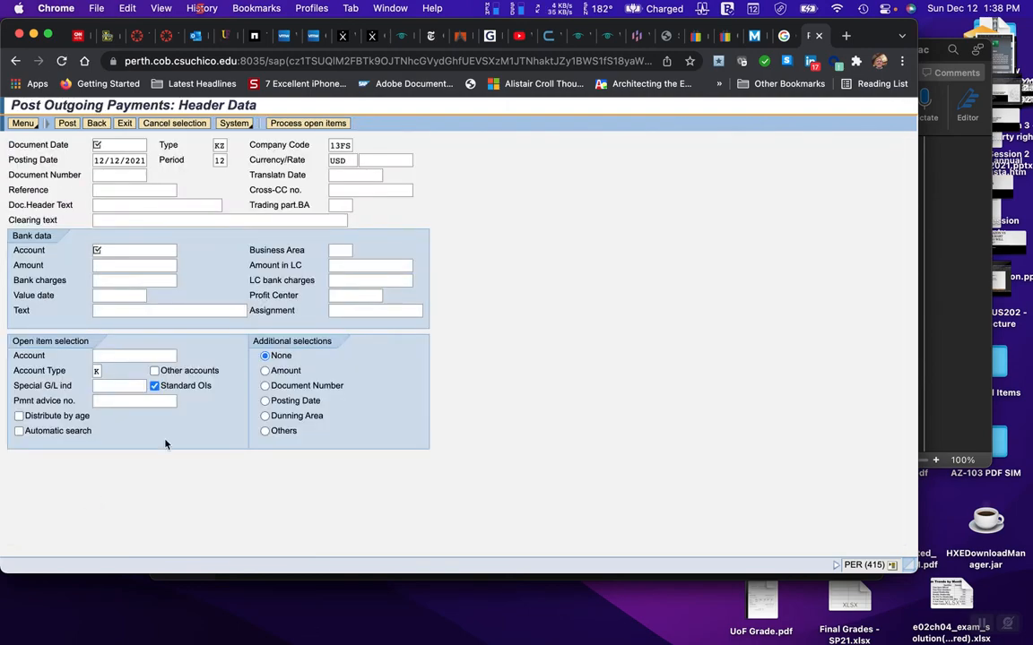
# Step: Read the header data instructions in the Word guide and, in Chrome, set the payment's Document Date to 12/12/2021
pyautogui.moveTo(749, 628)
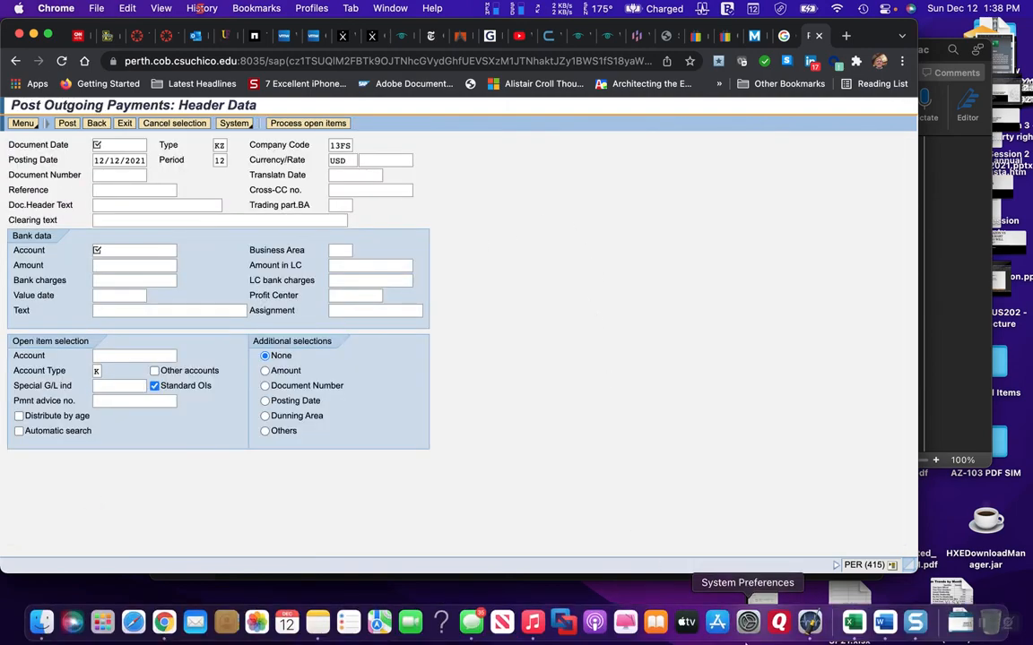
pyautogui.click(886, 630)
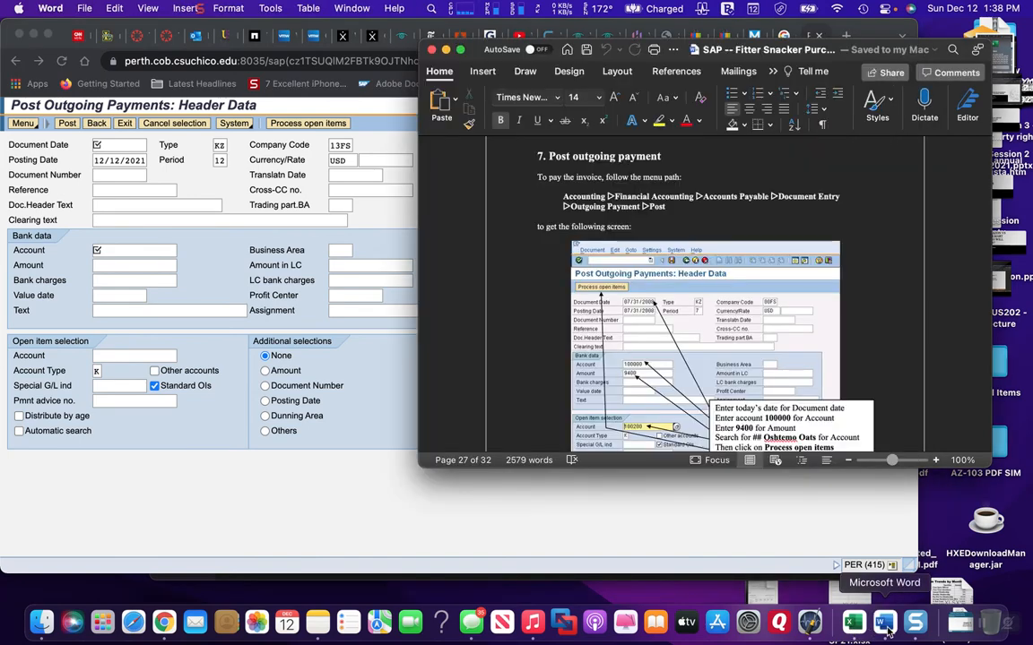
pyautogui.scroll(-3, 639, 406)
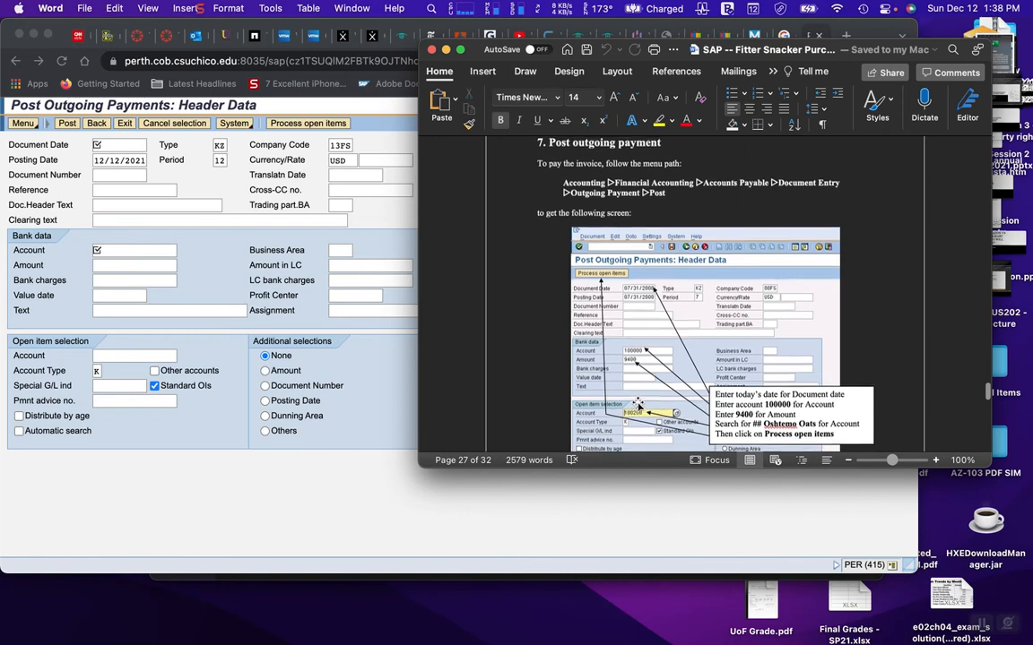
pyautogui.scroll(-2, 639, 405)
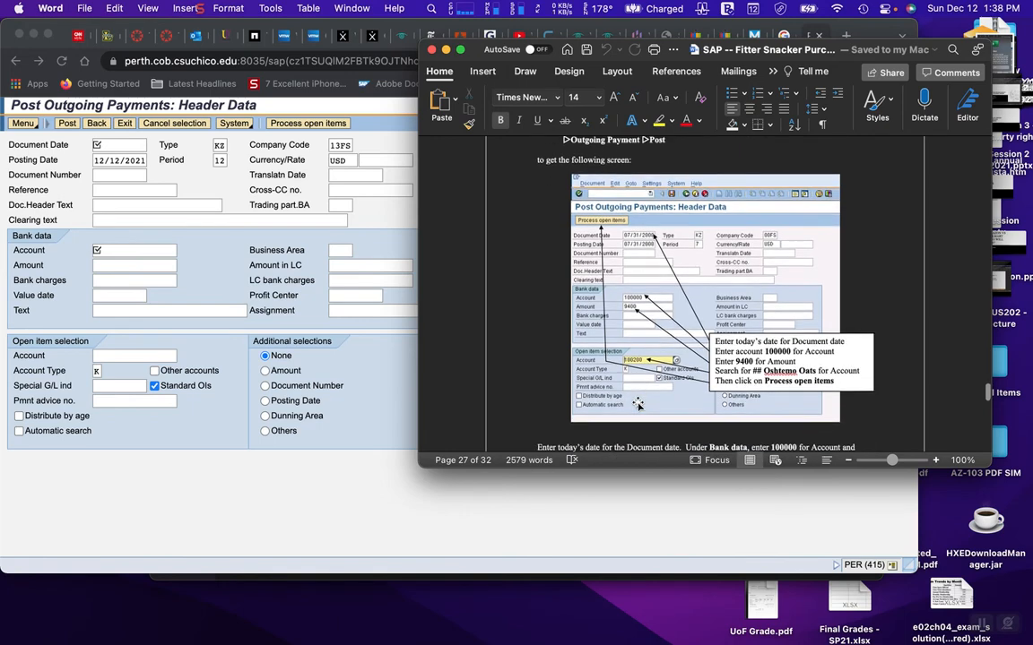
pyautogui.click(112, 148)
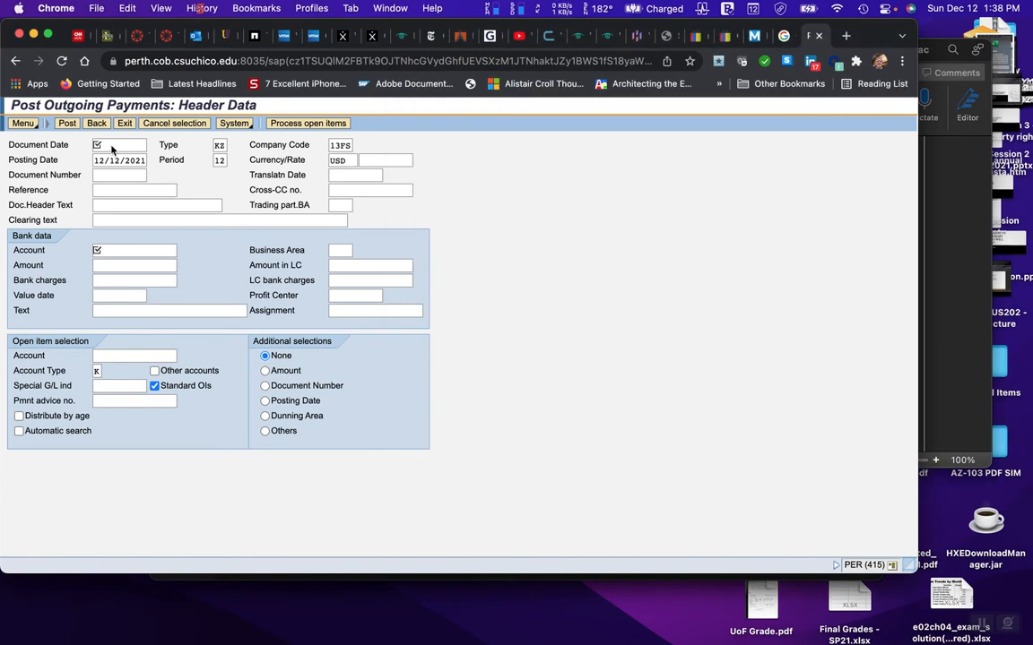
pyautogui.click(111, 146)
pyautogui.write('12')
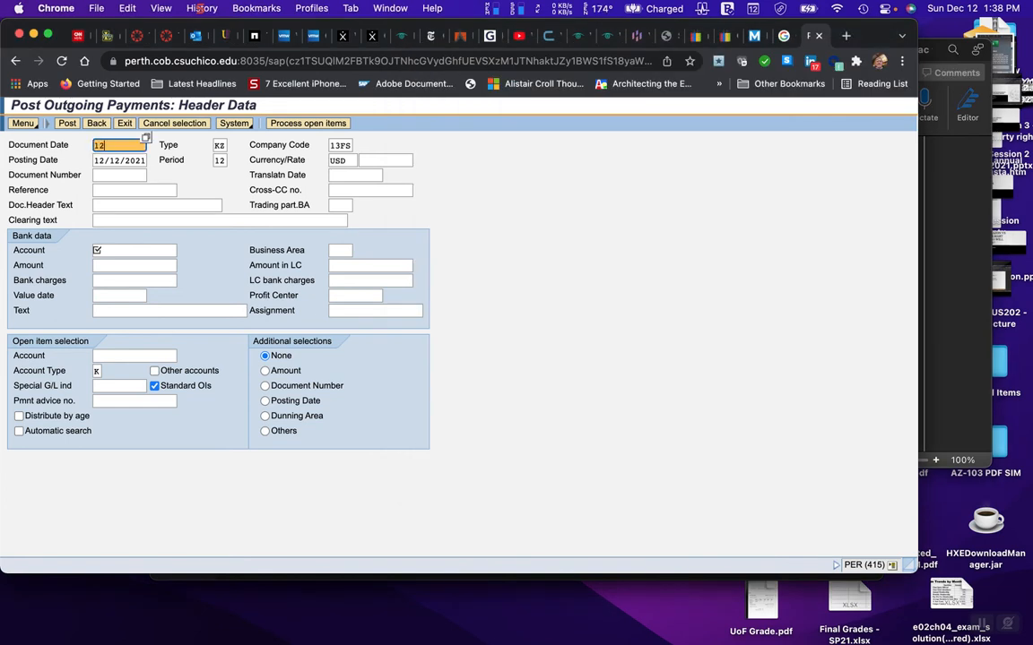
pyautogui.write('/12/2021')
# Step: Check the Word guide for the bank data and, in Chrome, enter the bank account number it gives
pyautogui.moveTo(749, 622)
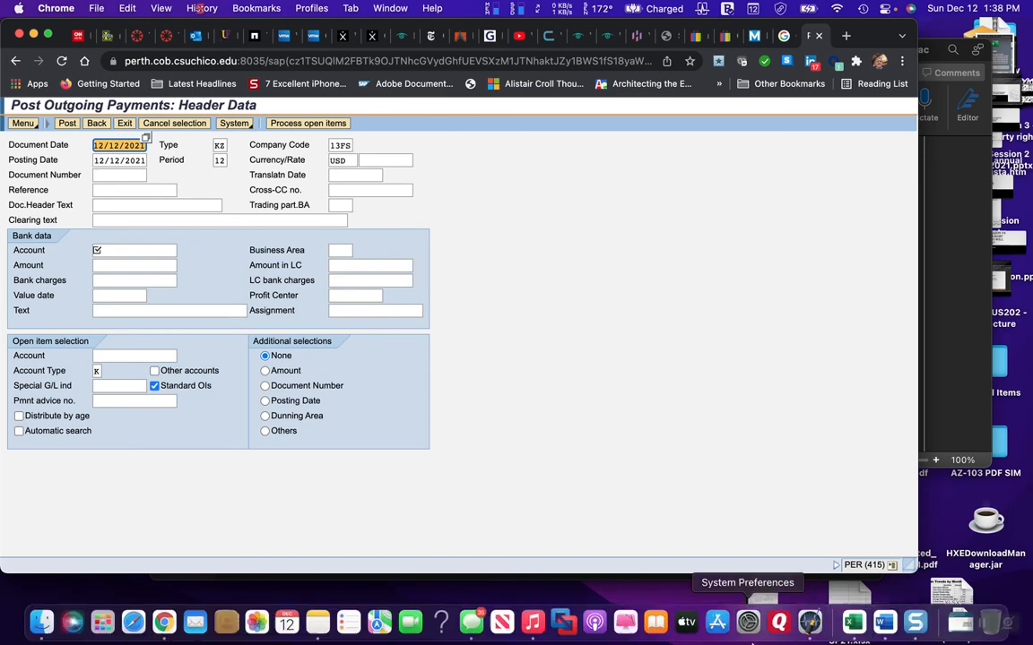
pyautogui.click(886, 626)
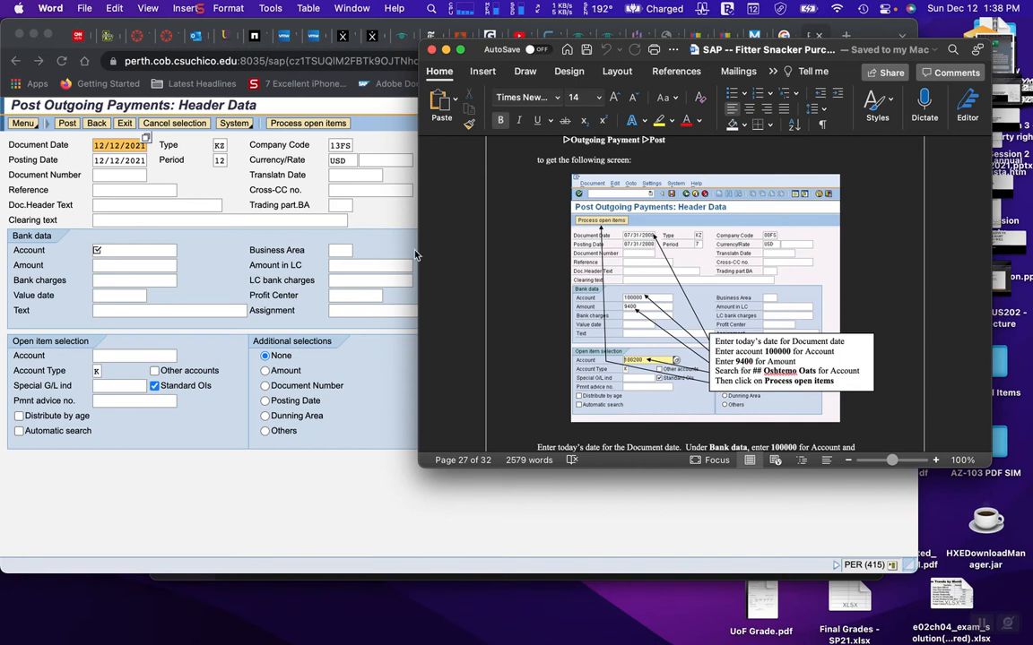
pyautogui.click(108, 258)
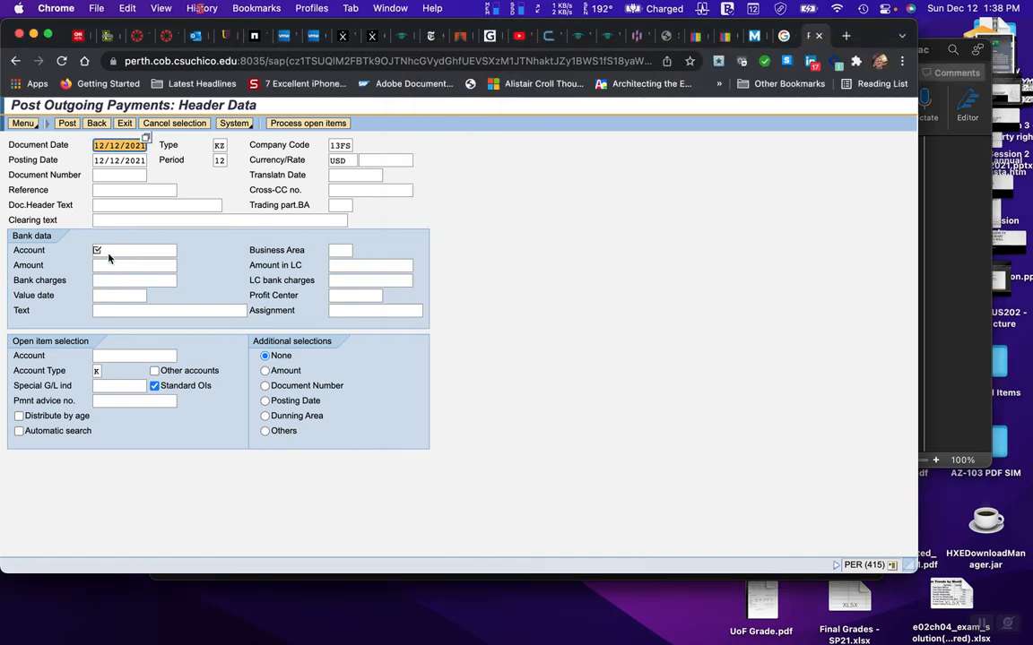
pyautogui.click(105, 252)
pyautogui.write('10000')
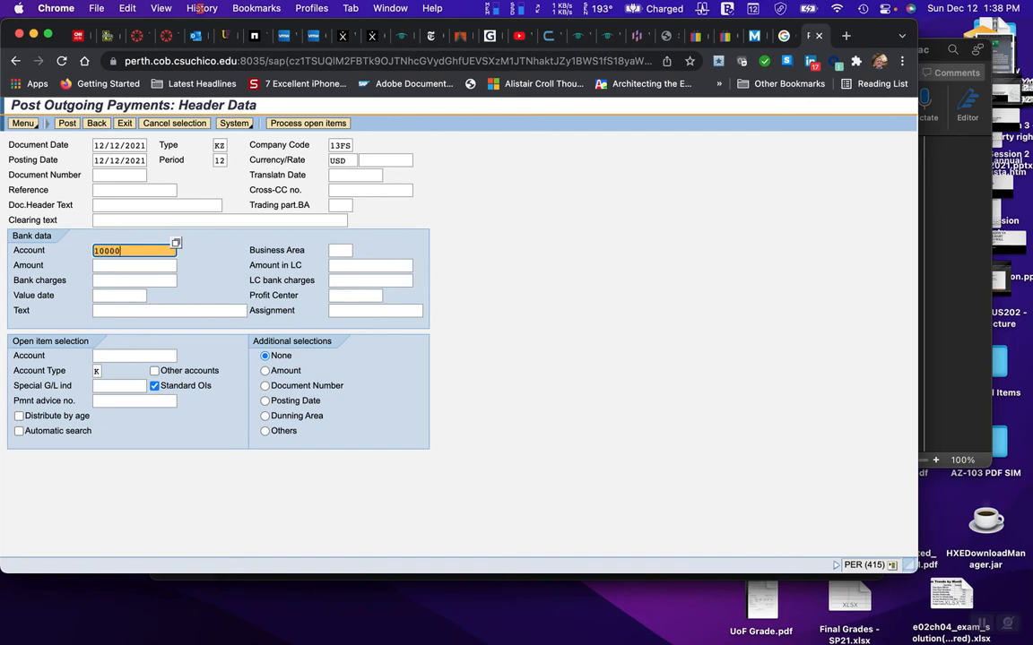
pyautogui.write('0')
# Step: Look up the payment amount in the Word guide and, in Chrome, set the bank data Amount to 9400
pyautogui.click(96, 266)
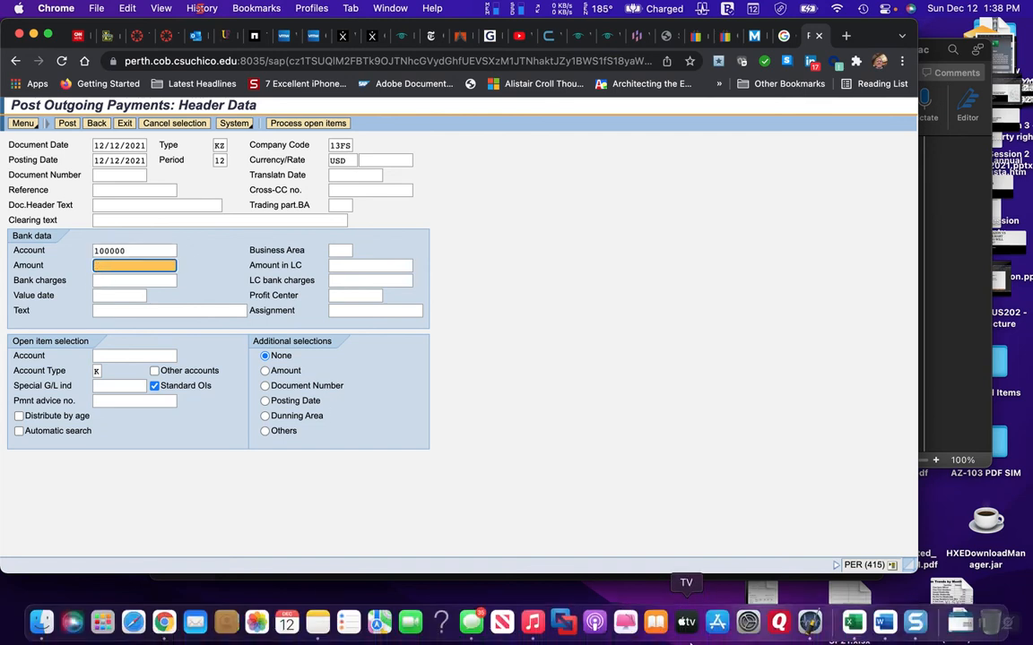
pyautogui.click(883, 632)
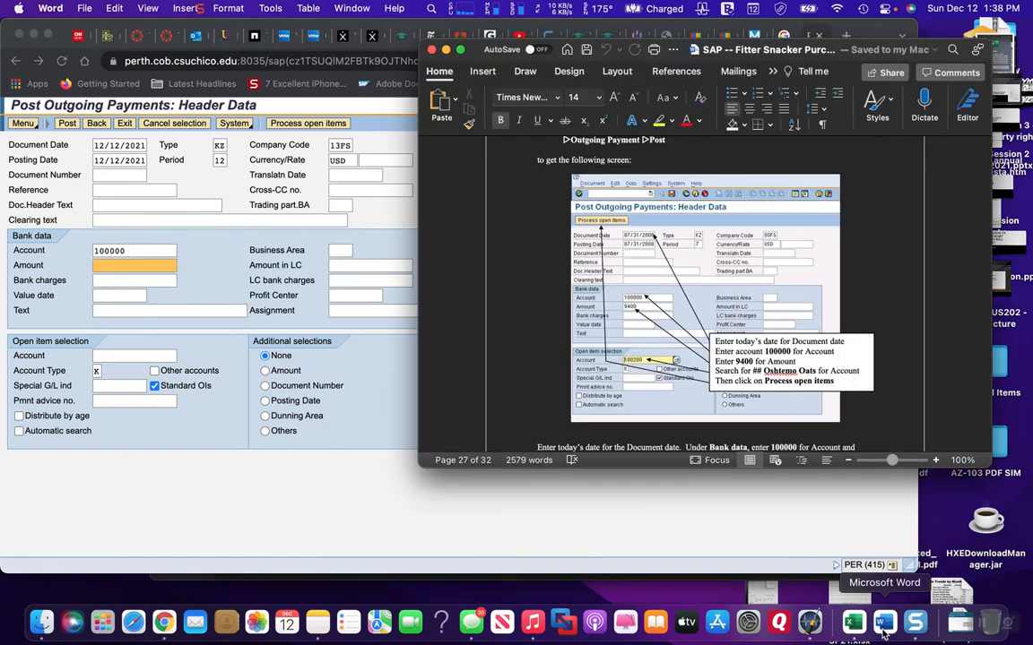
pyautogui.click(116, 271)
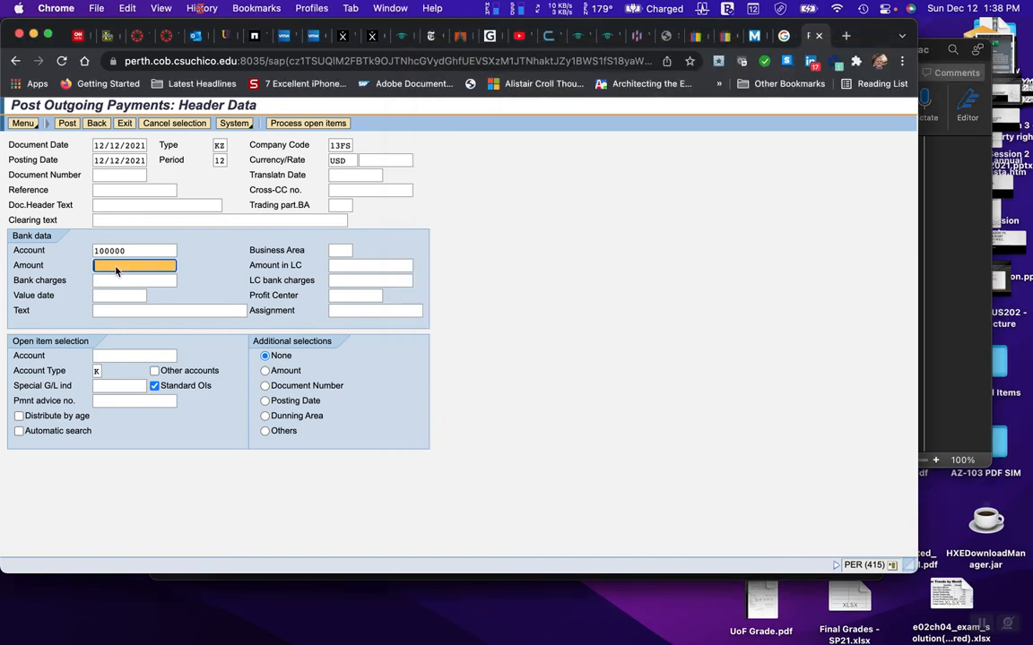
pyautogui.write('9400')
# Step: Check the vendor instruction in the Word guide and, in Chrome, try to process open items with 13 as the open item account
pyautogui.moveTo(780, 638)
pyautogui.click(885, 629)
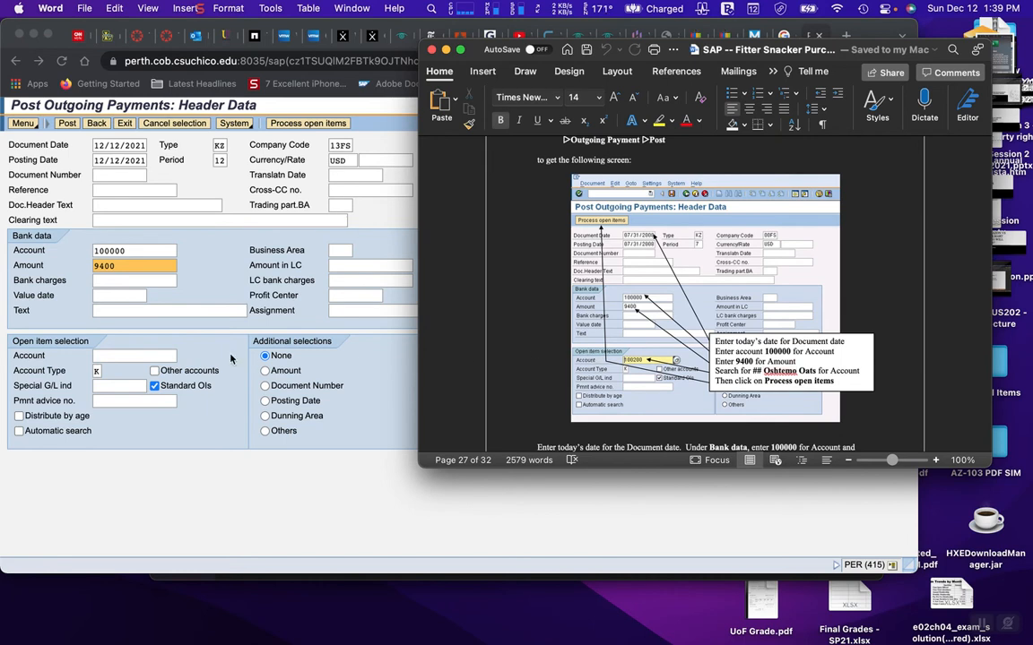
pyautogui.click(103, 357)
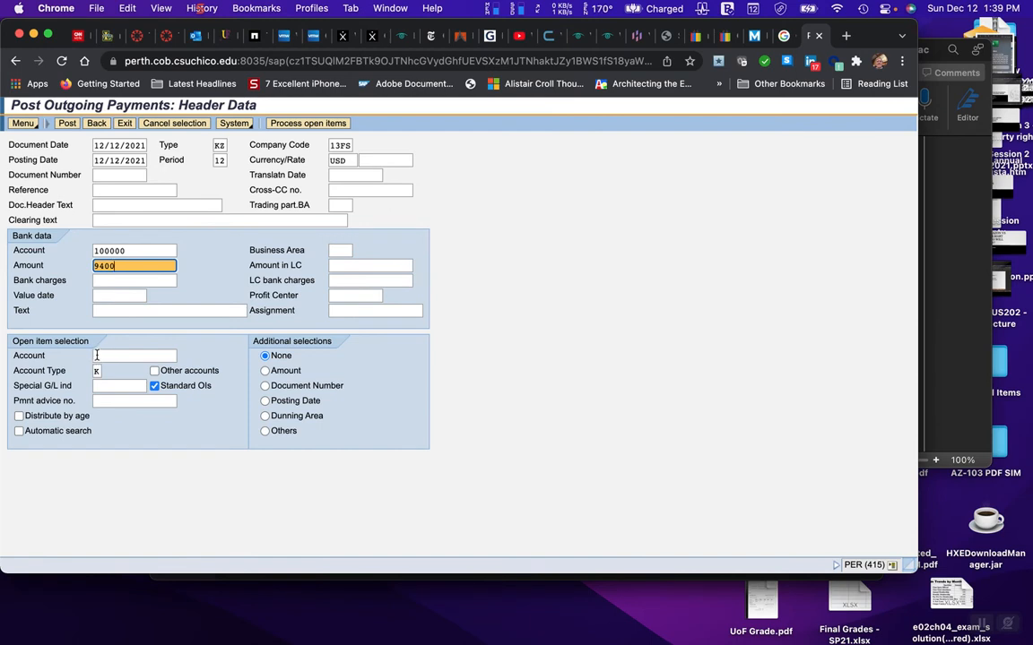
pyautogui.click(97, 356)
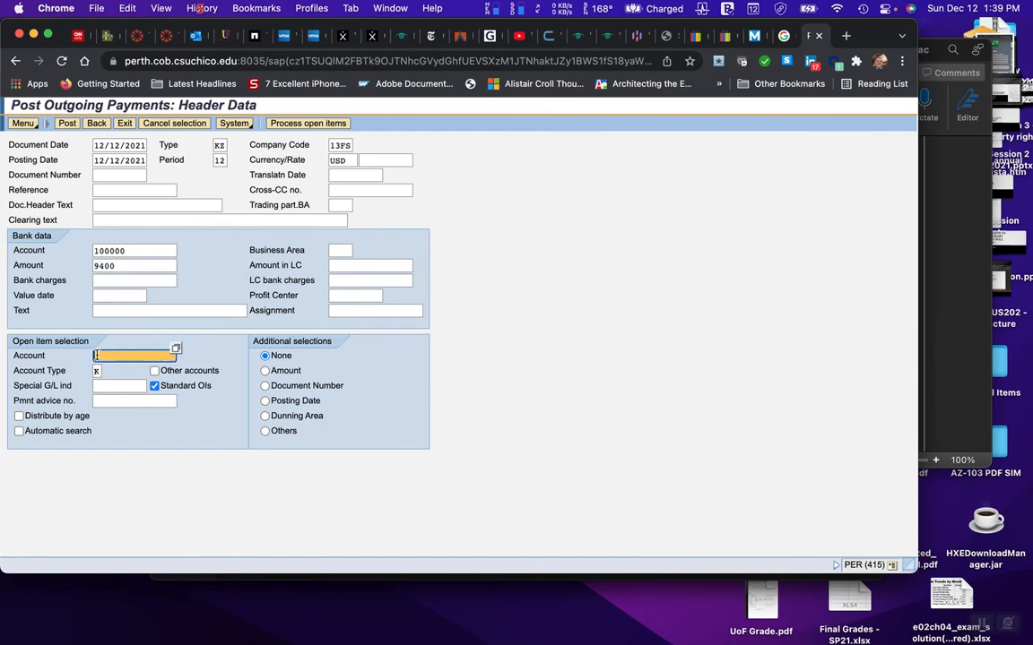
pyautogui.write('13')
pyautogui.click(306, 124)
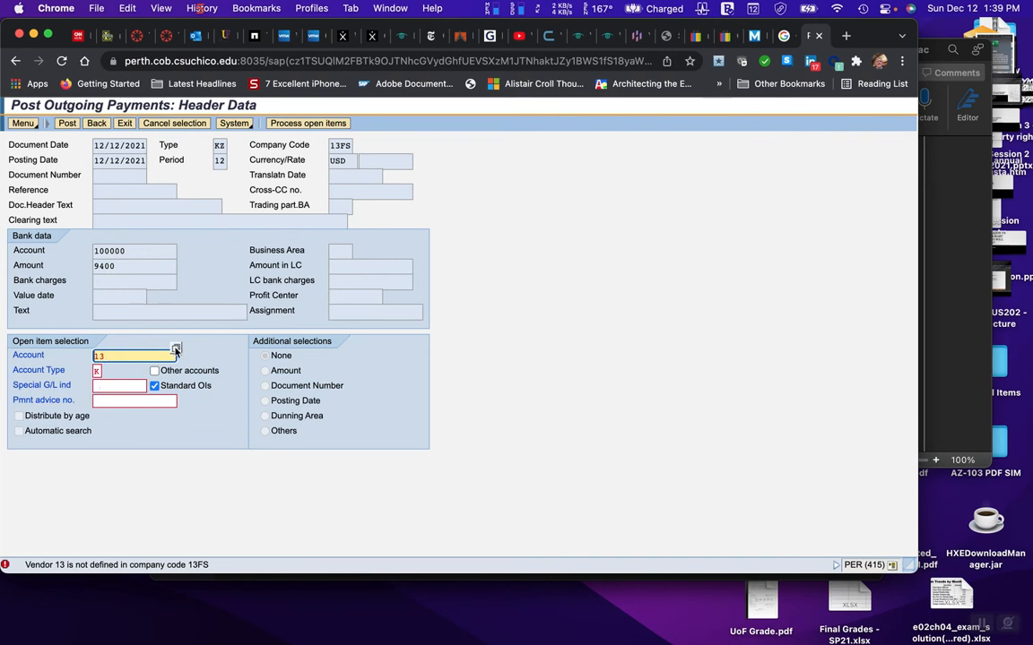
# Step: Re-enter 13 as the open item account, open its value search and search the general vendors for 13*
pyautogui.click(109, 356)
pyautogui.press('BackSpace')
pyautogui.press('BackSpace')
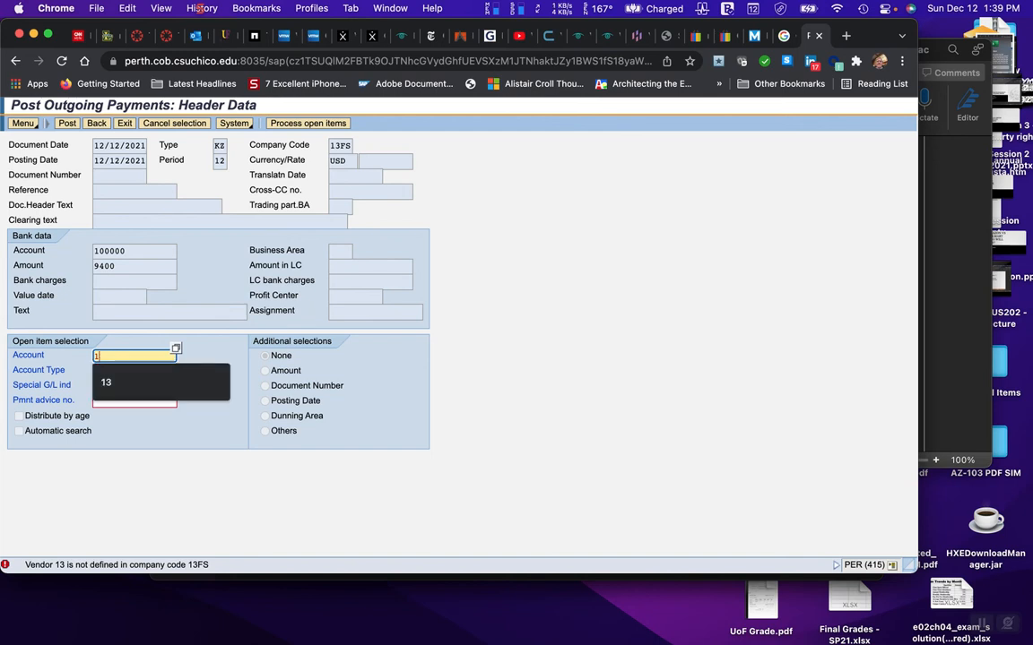
pyautogui.write('13')
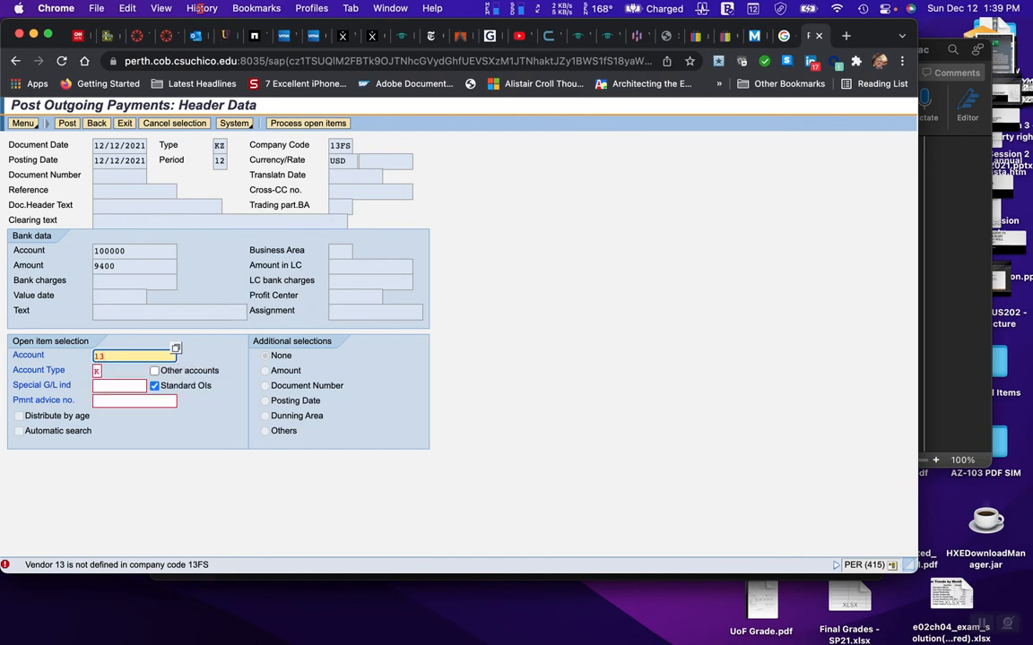
pyautogui.click(176, 348)
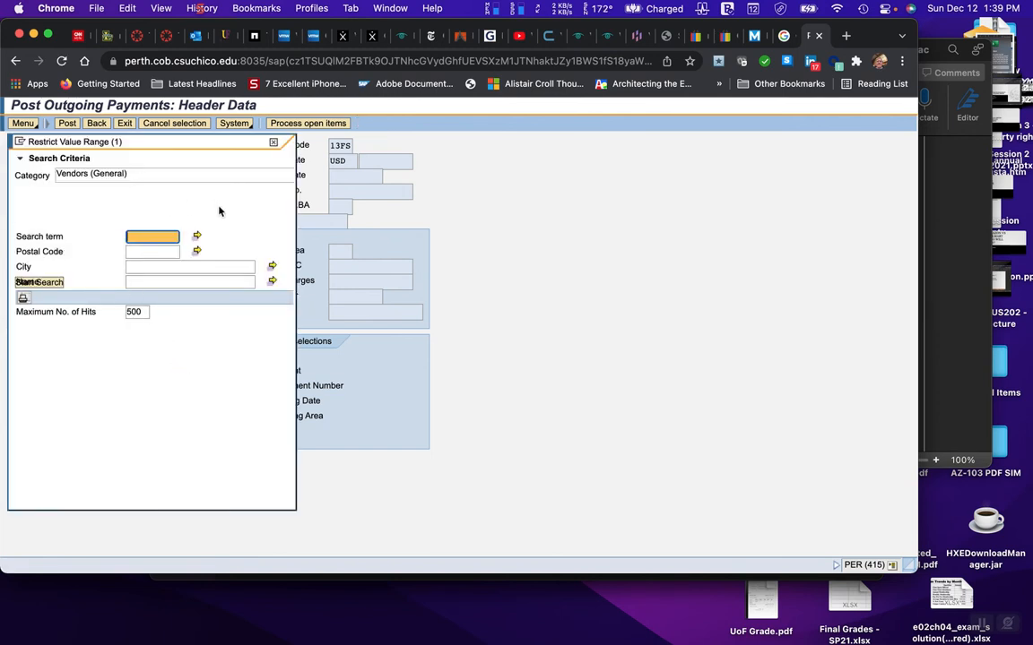
pyautogui.write('13*')
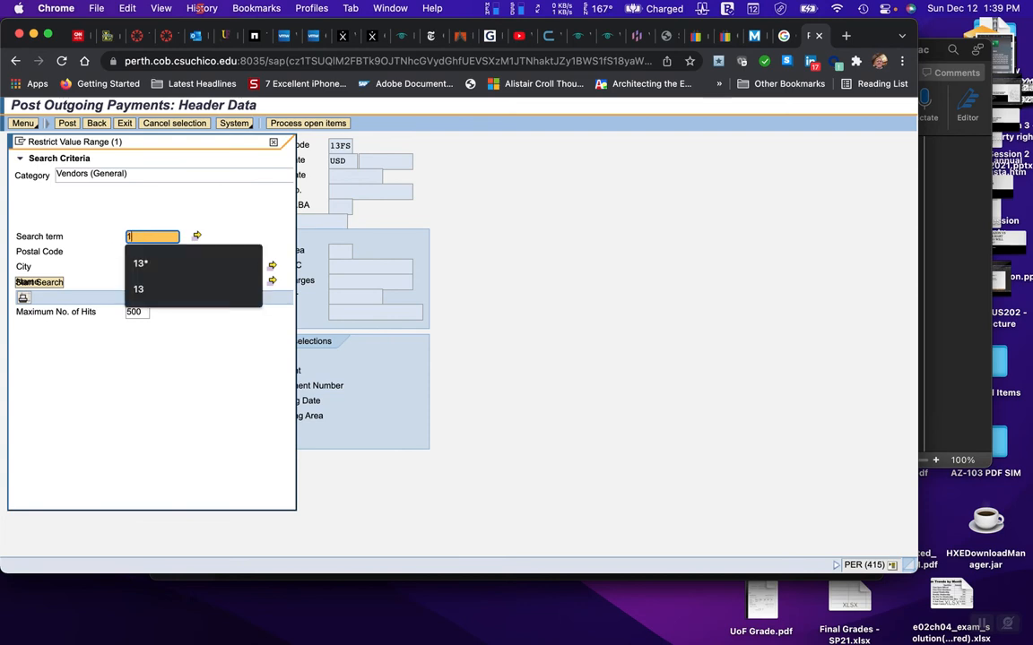
pyautogui.click(137, 263)
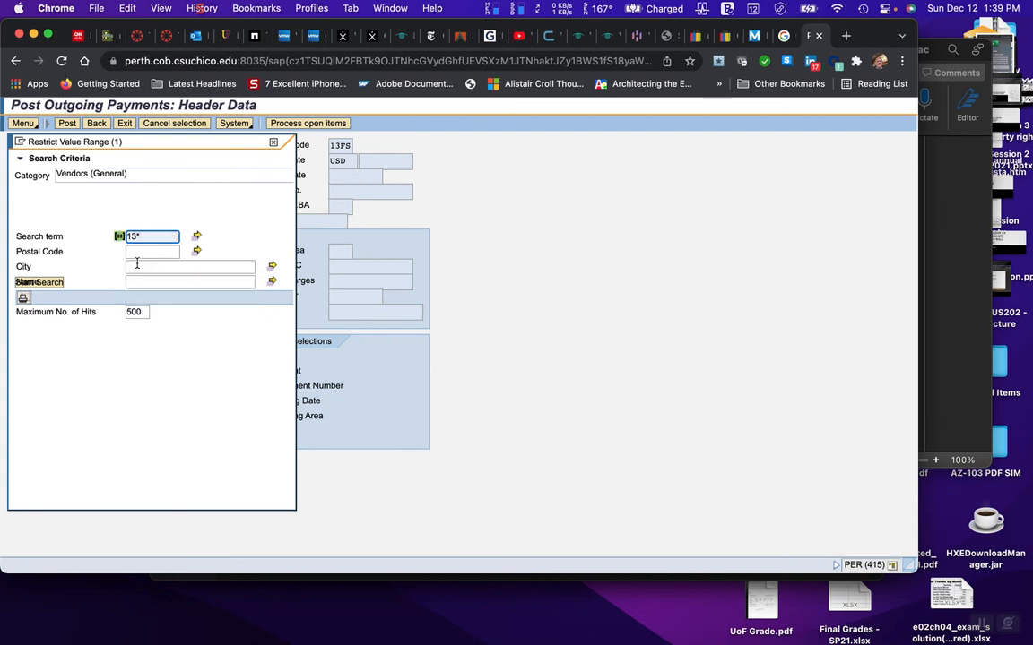
pyautogui.press('Return')
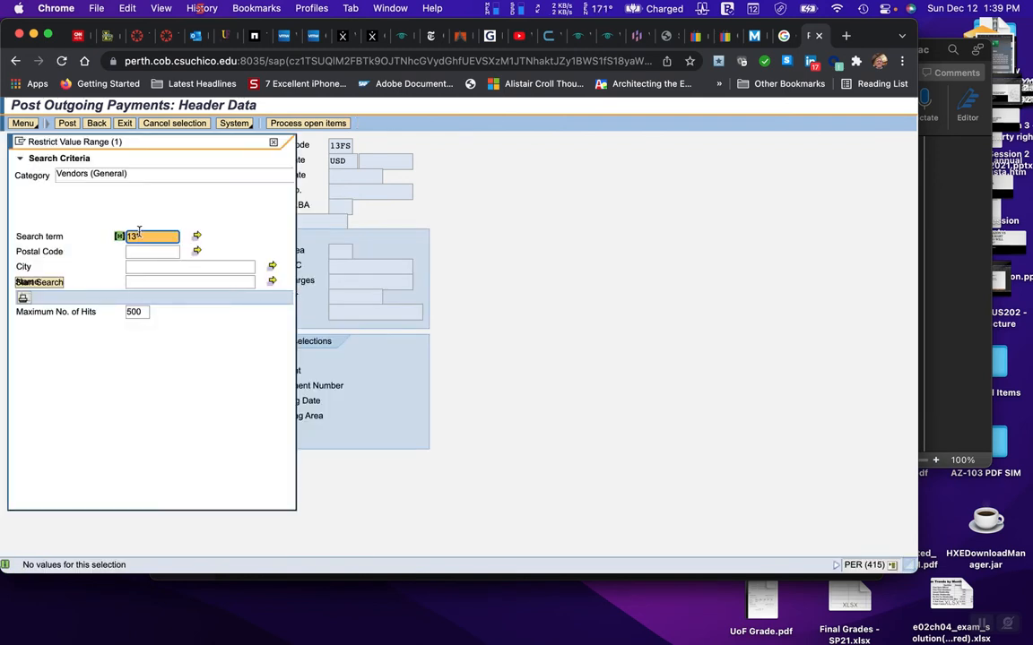
# Step: Repeat the vendor search with the terms 13 and 13*, and close the search dialog without choosing a vendor
pyautogui.write('13')
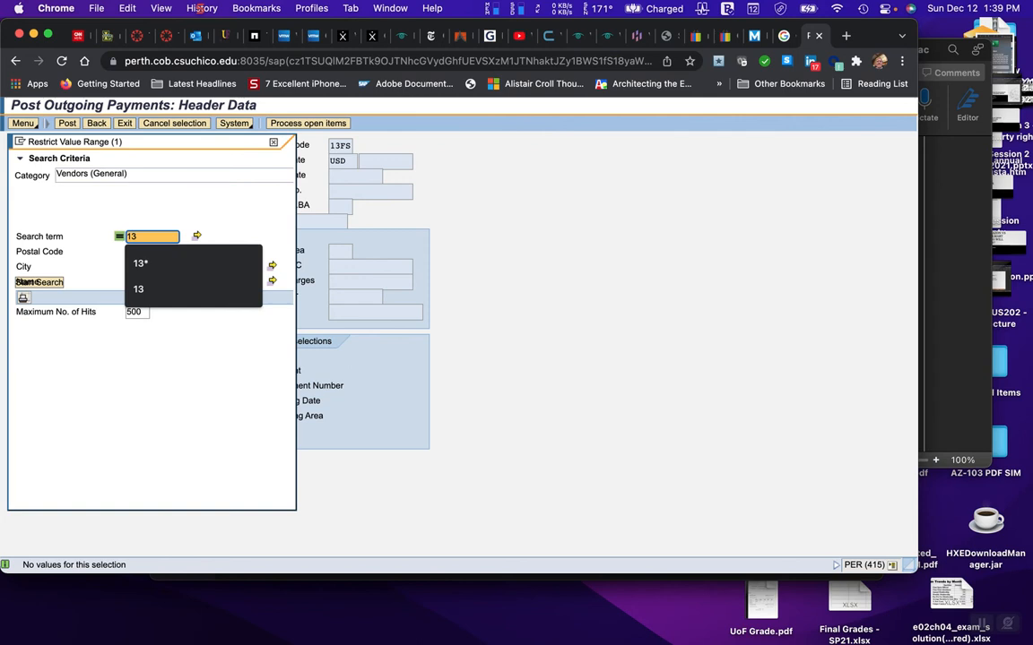
pyautogui.click(139, 289)
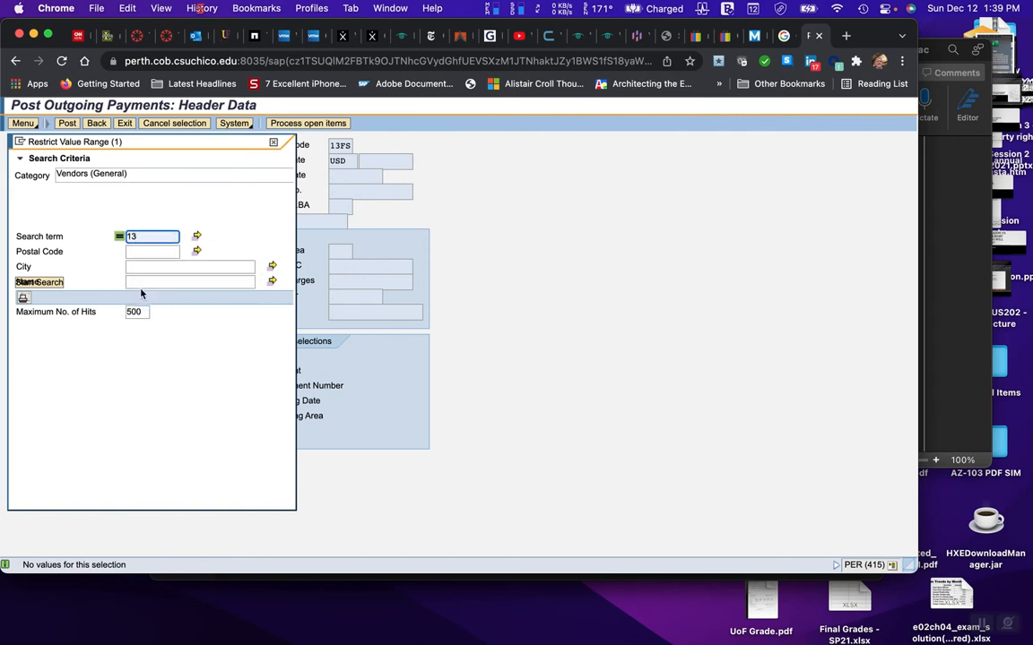
pyautogui.press('Return')
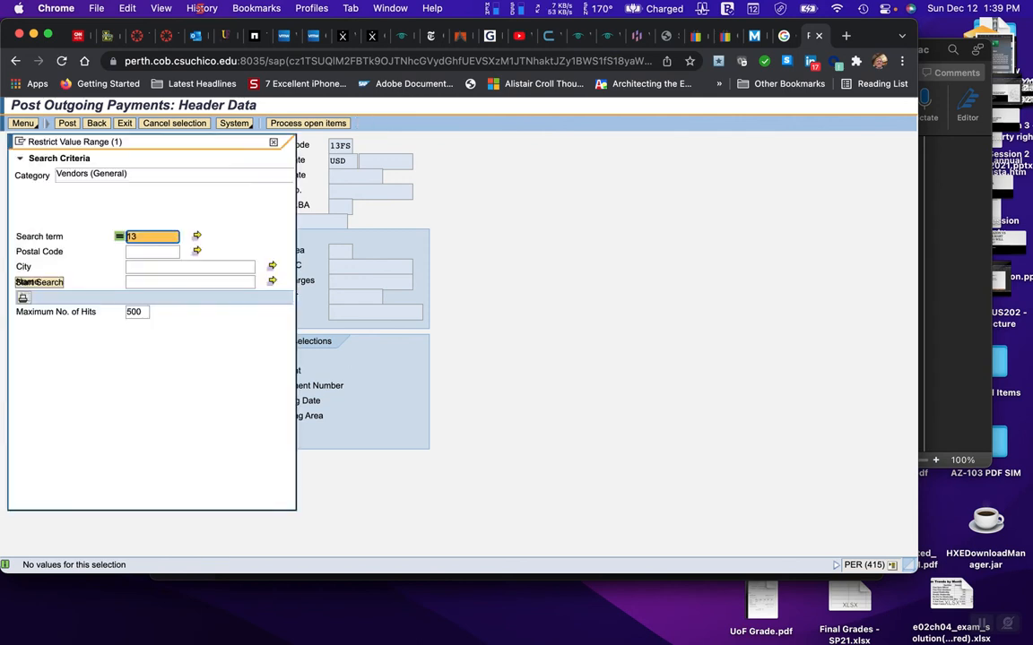
pyautogui.click(142, 236)
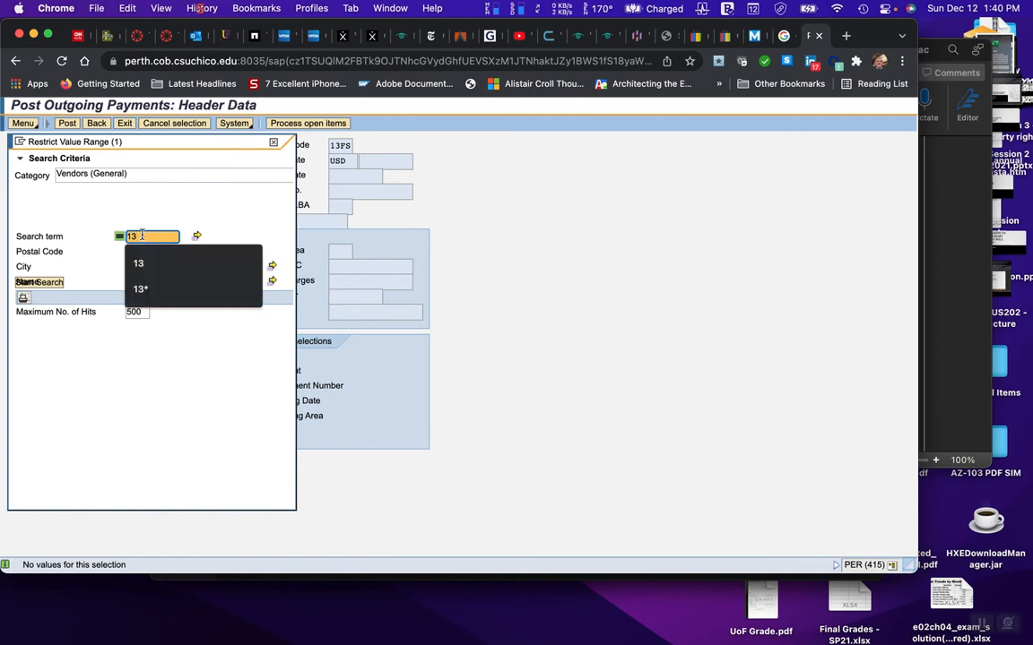
pyautogui.write('*')
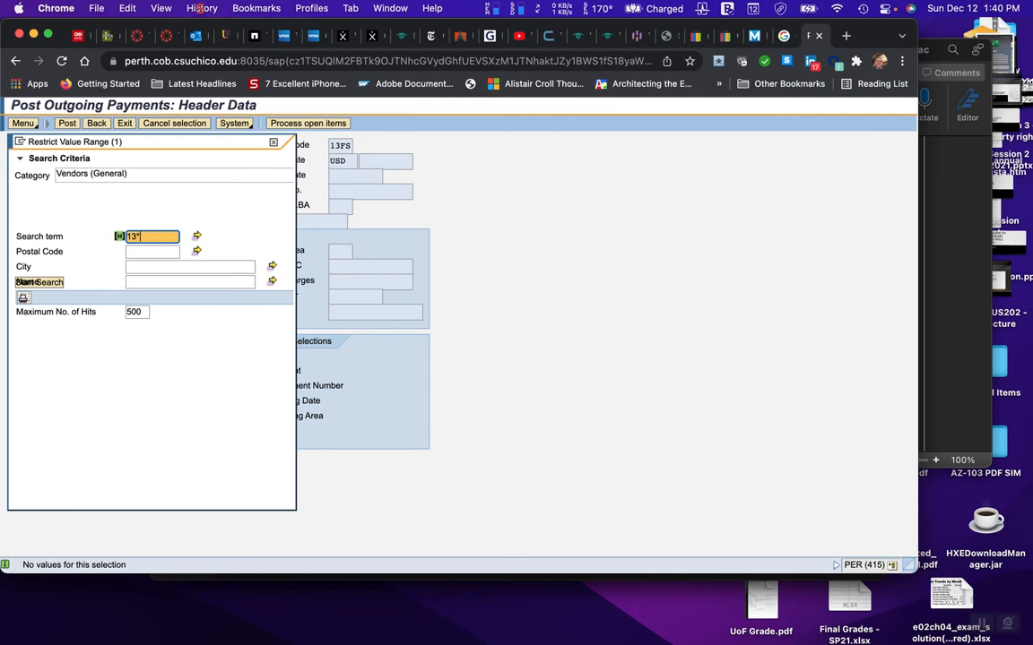
pyautogui.press('Return')
pyautogui.click(273, 145)
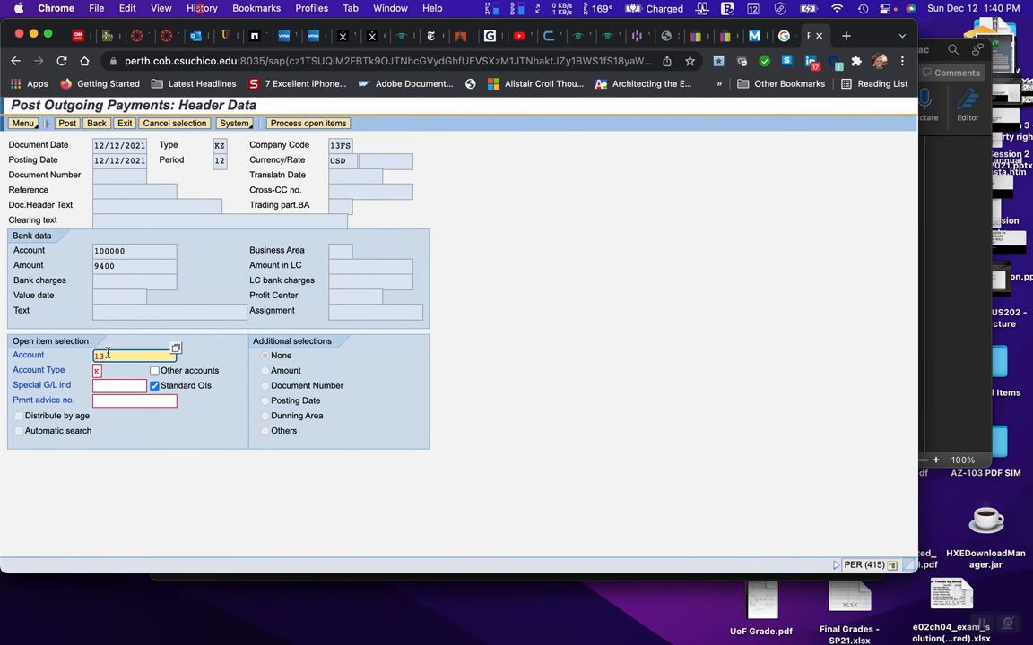
# Step: Clear the open item account and recheck the vendor instruction in the Word guide, returning to the account field in Chrome
pyautogui.press('BackSpace')
pyautogui.press('BackSpace')
pyautogui.moveTo(775, 628)
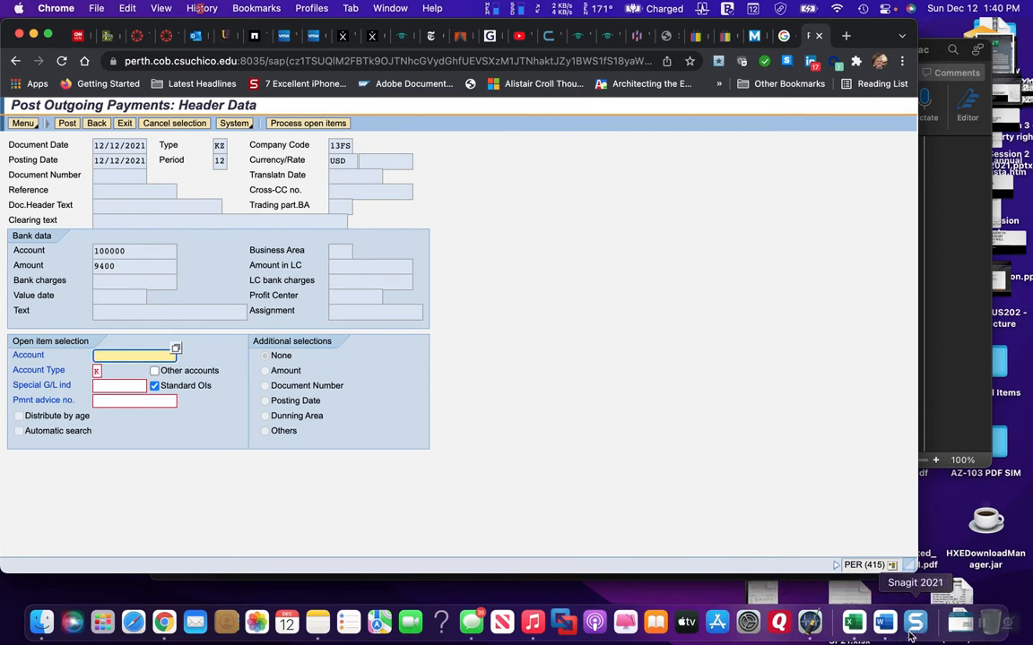
pyautogui.click(884, 622)
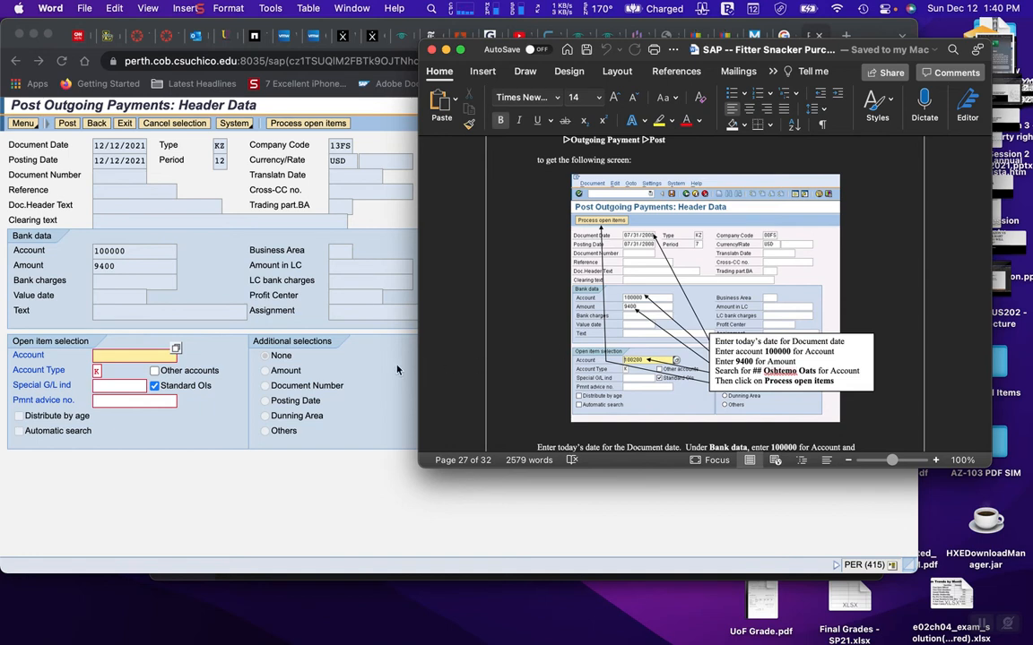
pyautogui.click(103, 357)
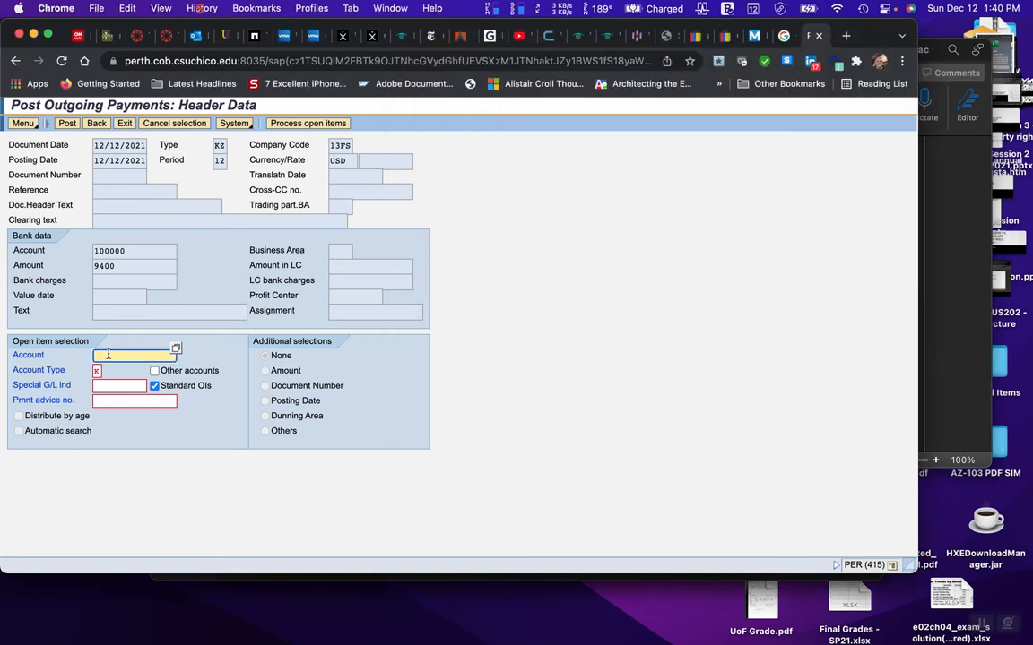
# Step: Open the account's value search and search the general vendors for 13 Oshtemo, checking the vendor's spelling in the Word guide
pyautogui.click(177, 349)
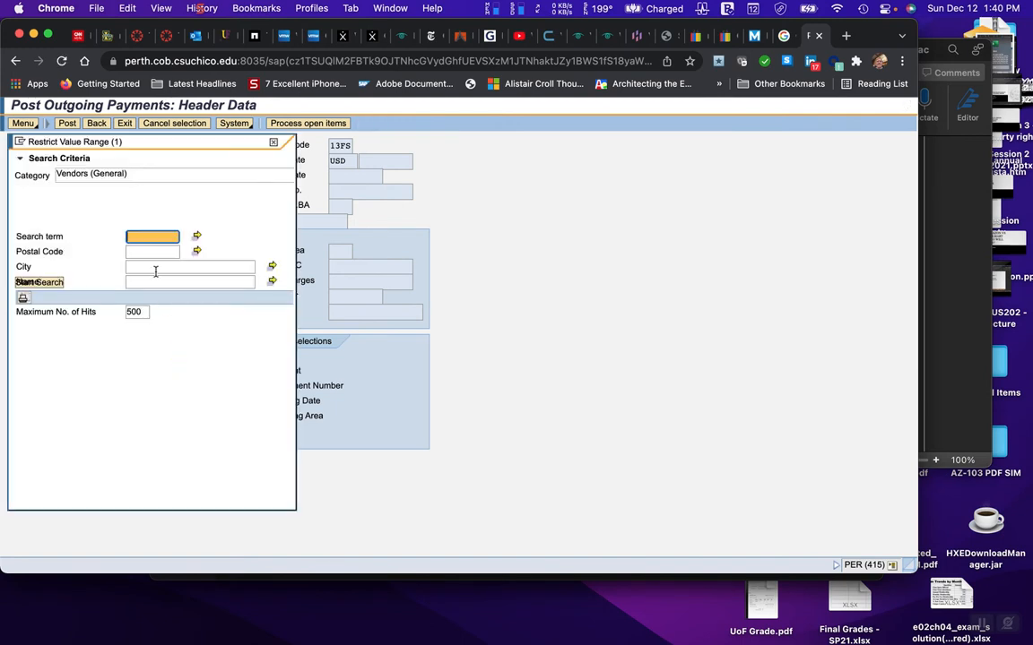
pyautogui.click(141, 236)
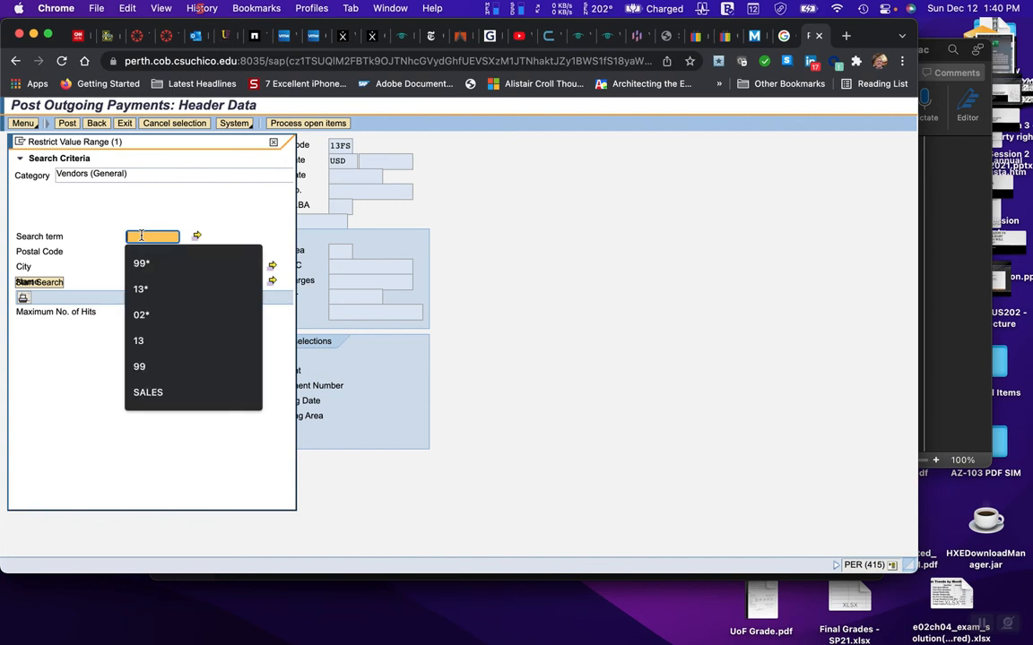
pyautogui.write('13 ')
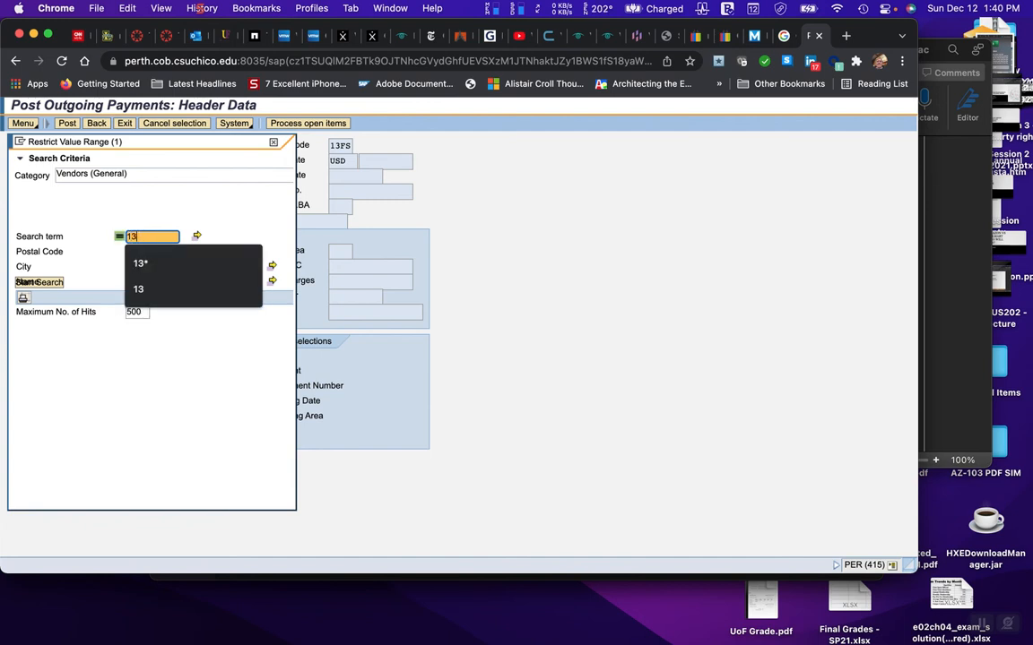
pyautogui.write('Osh')
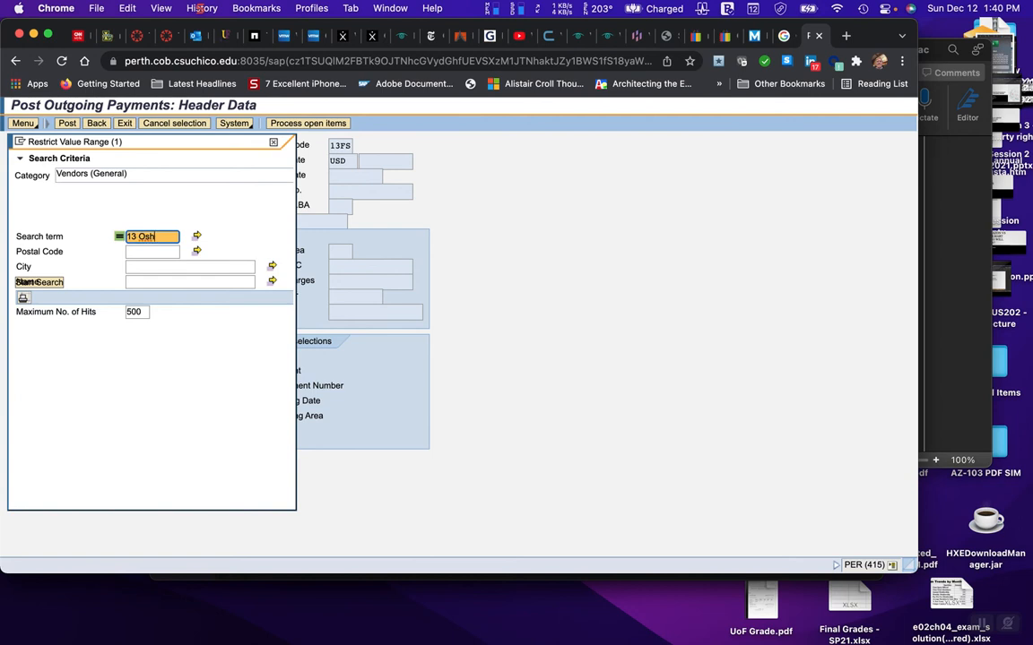
pyautogui.moveTo(595, 642)
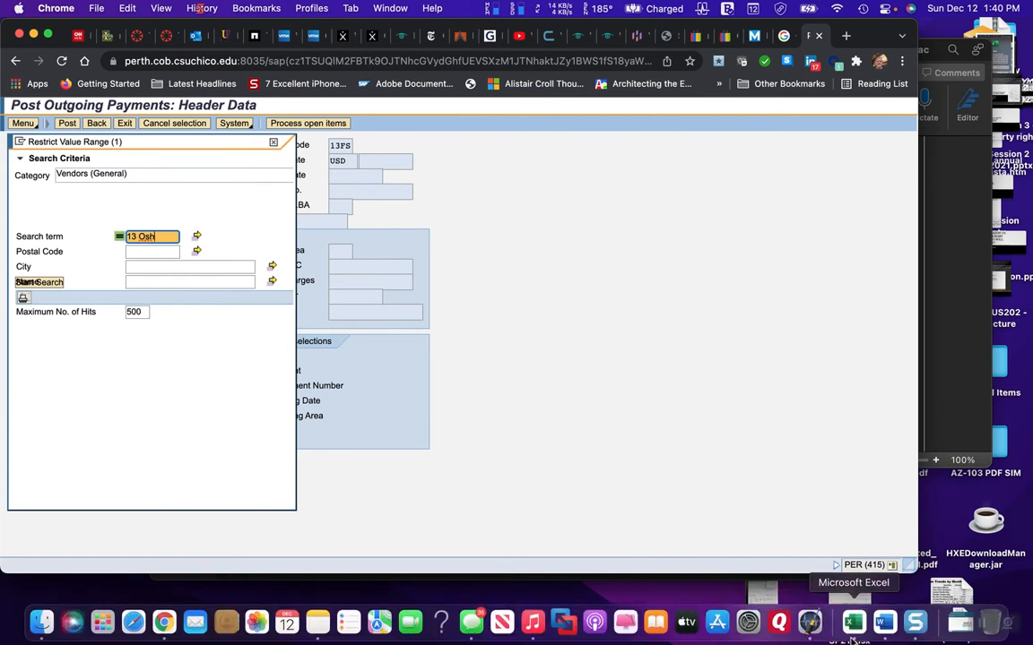
pyautogui.click(887, 623)
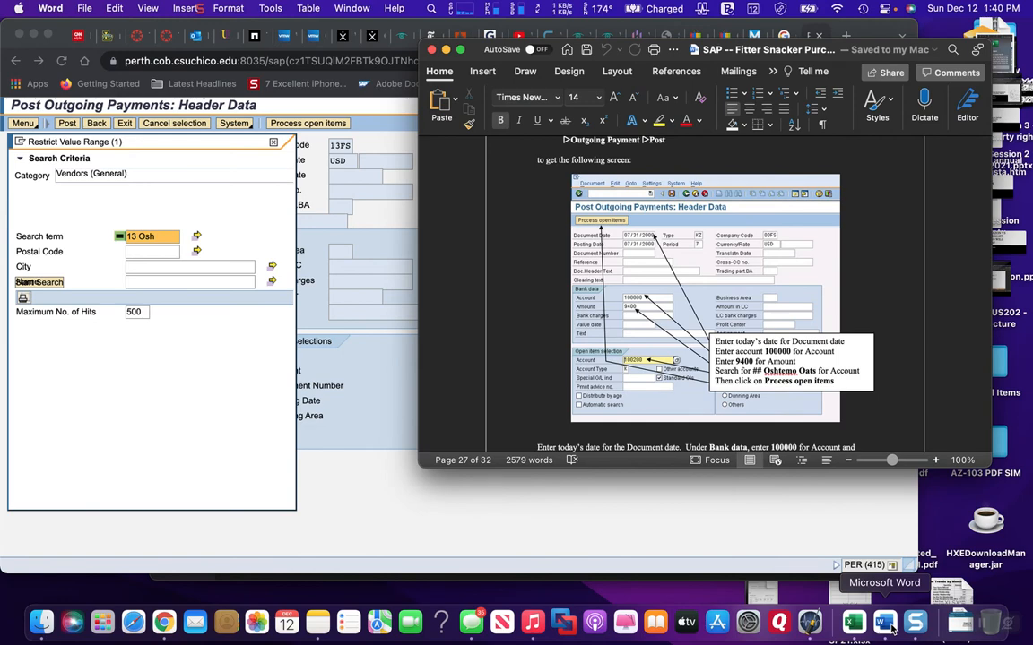
pyautogui.click(155, 237)
pyautogui.write('temo')
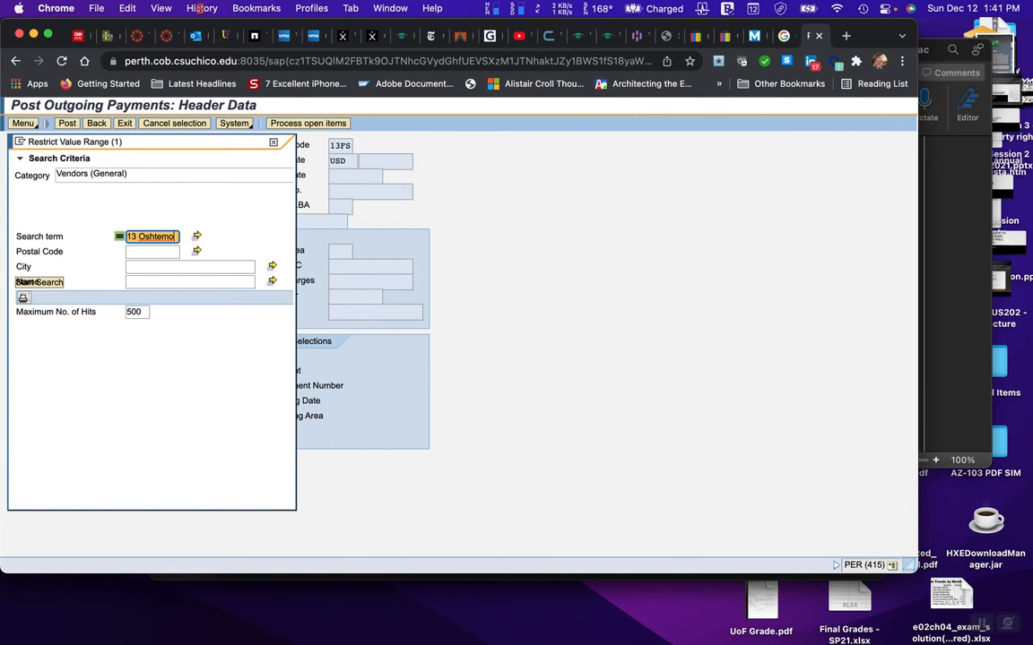
pyautogui.press('Return')
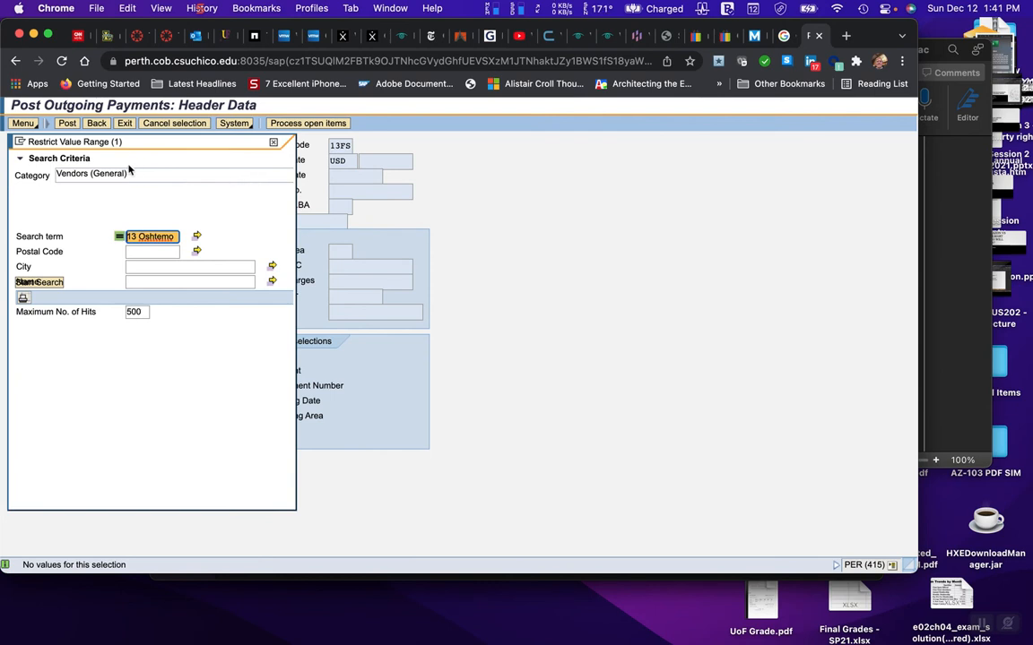
# Step: View the available vendor search categories and close the search dialog without choosing one
pyautogui.click(72, 175)
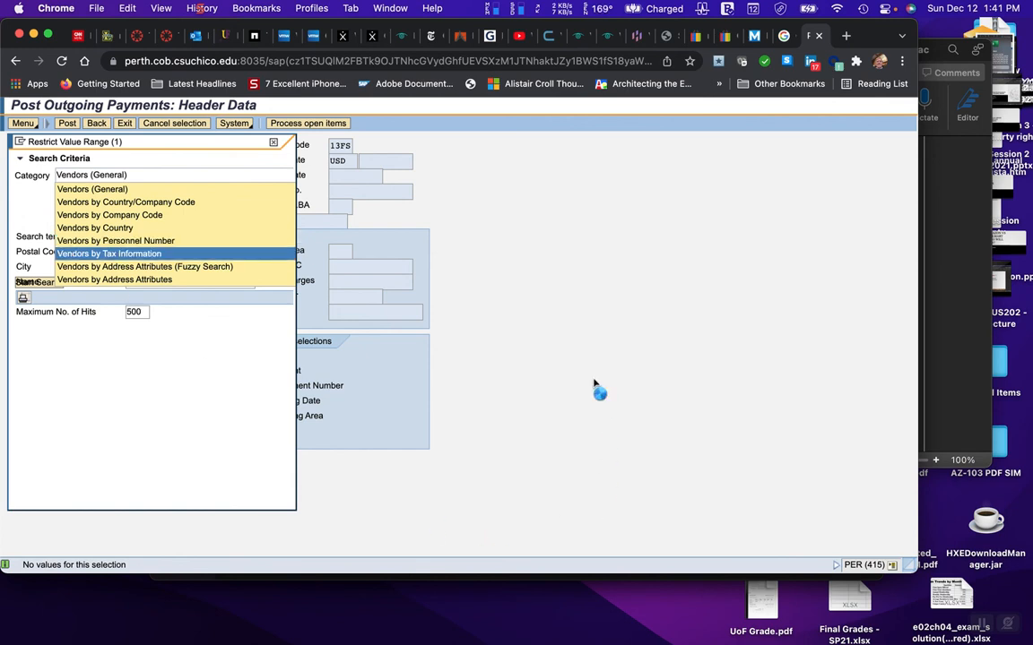
pyautogui.click(273, 145)
pyautogui.click(275, 143)
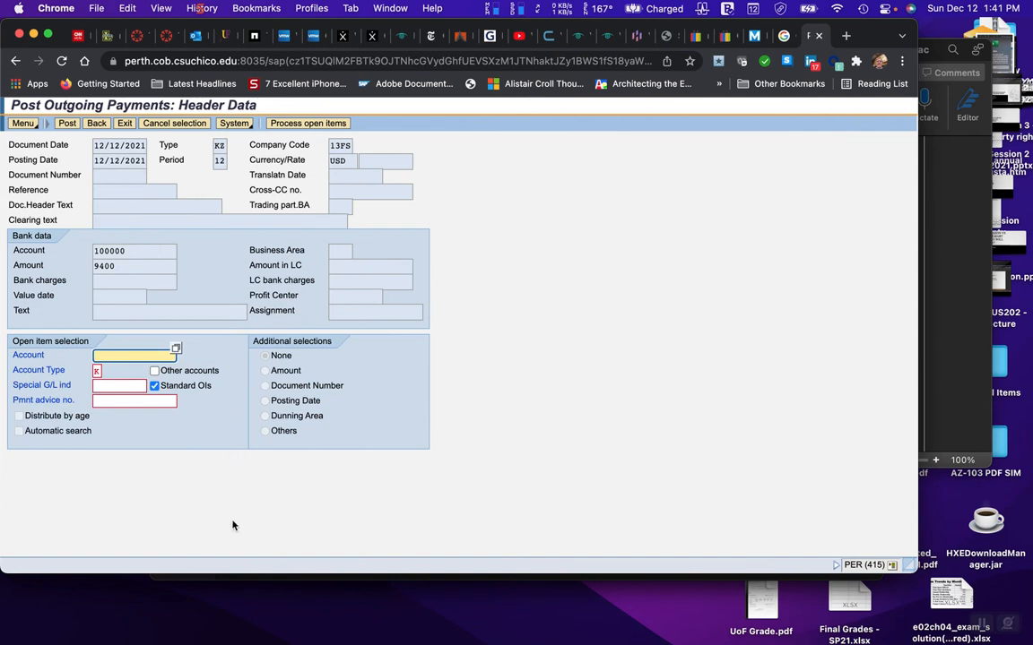
# Step: Reread the payment instructions in the Word guide and, in Chrome, exit the outgoing payment, discarding the entered data
pyautogui.moveTo(899, 640)
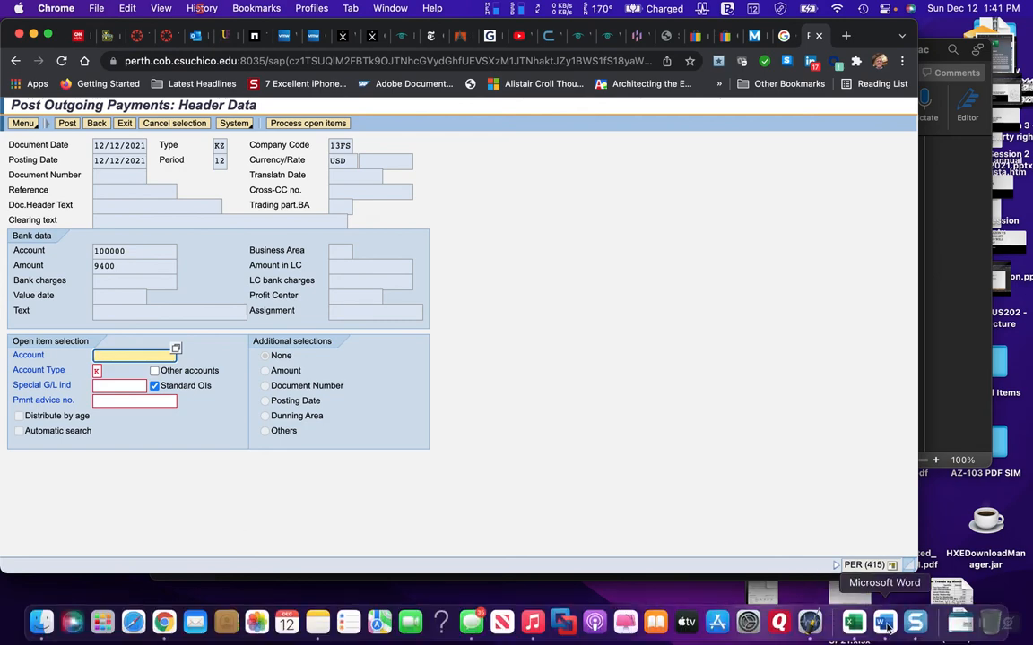
pyautogui.click(885, 623)
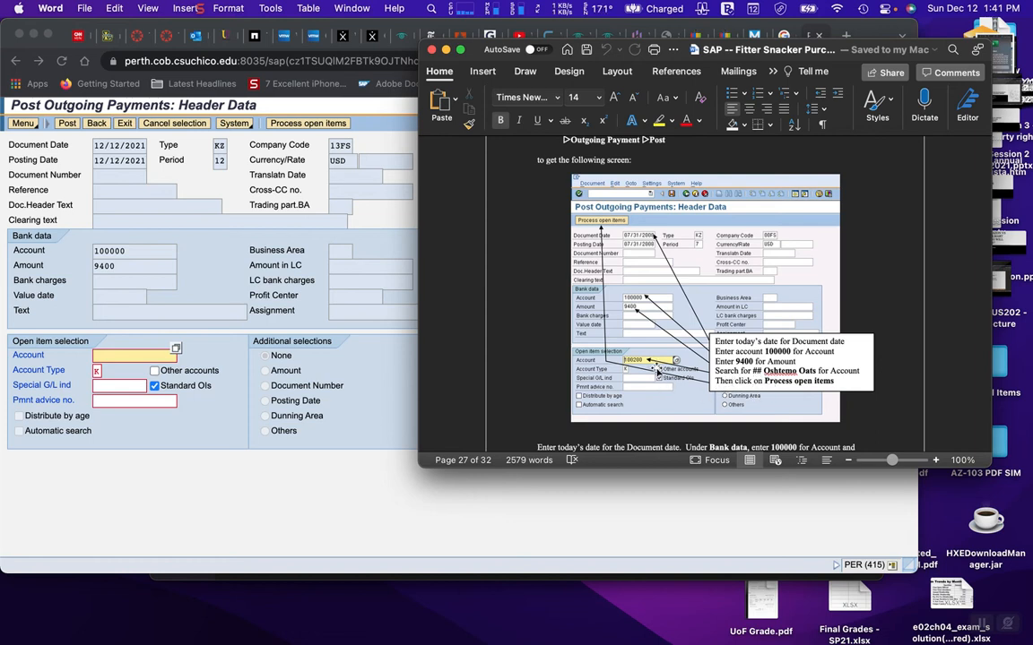
pyautogui.click(105, 357)
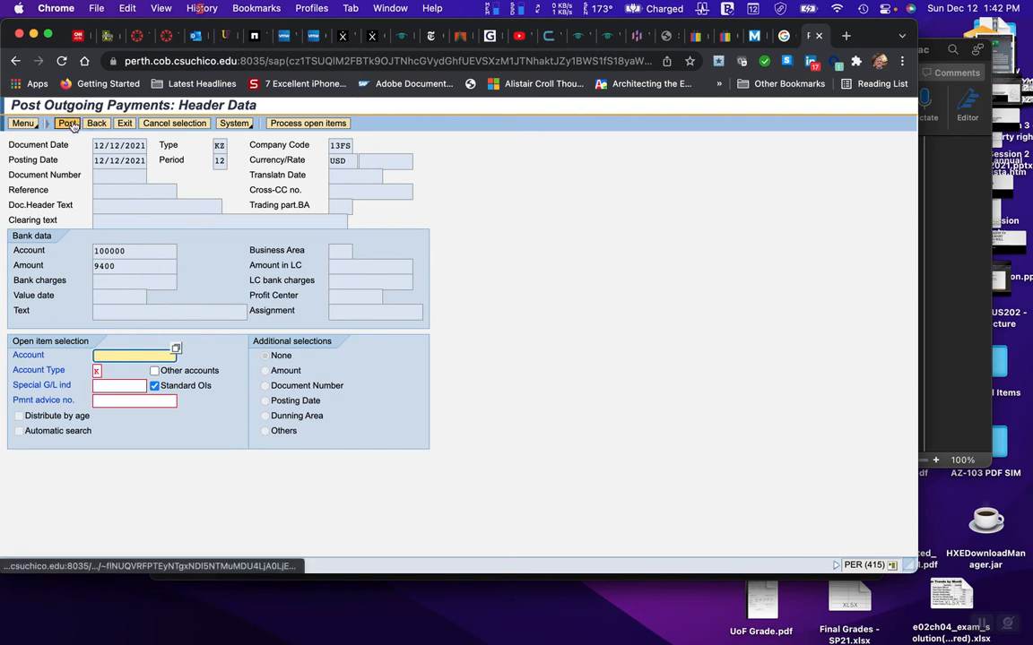
pyautogui.click(123, 125)
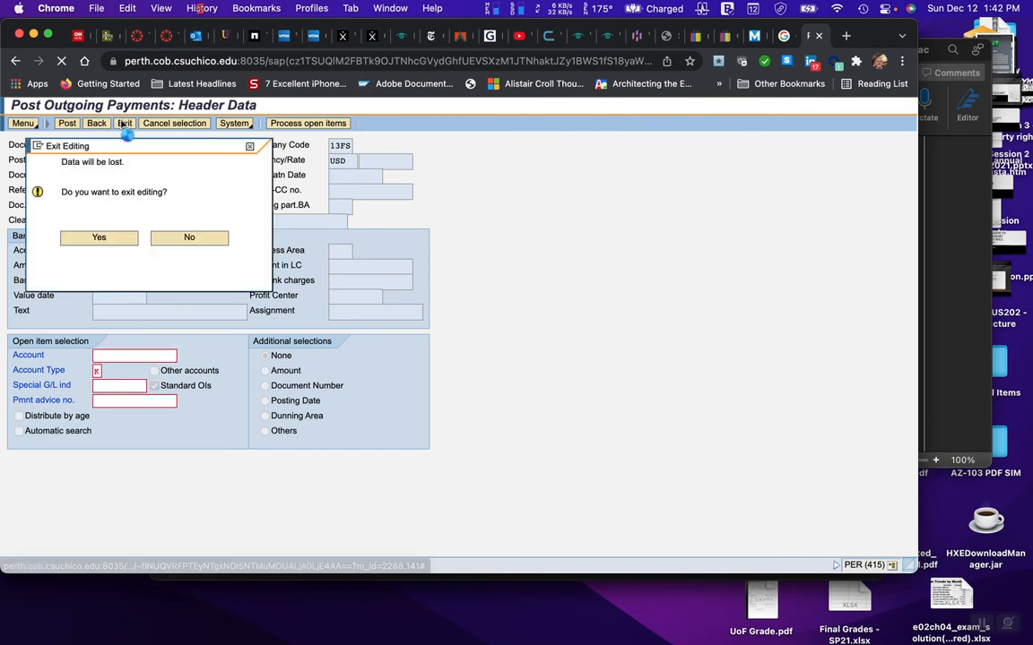
pyautogui.click(99, 239)
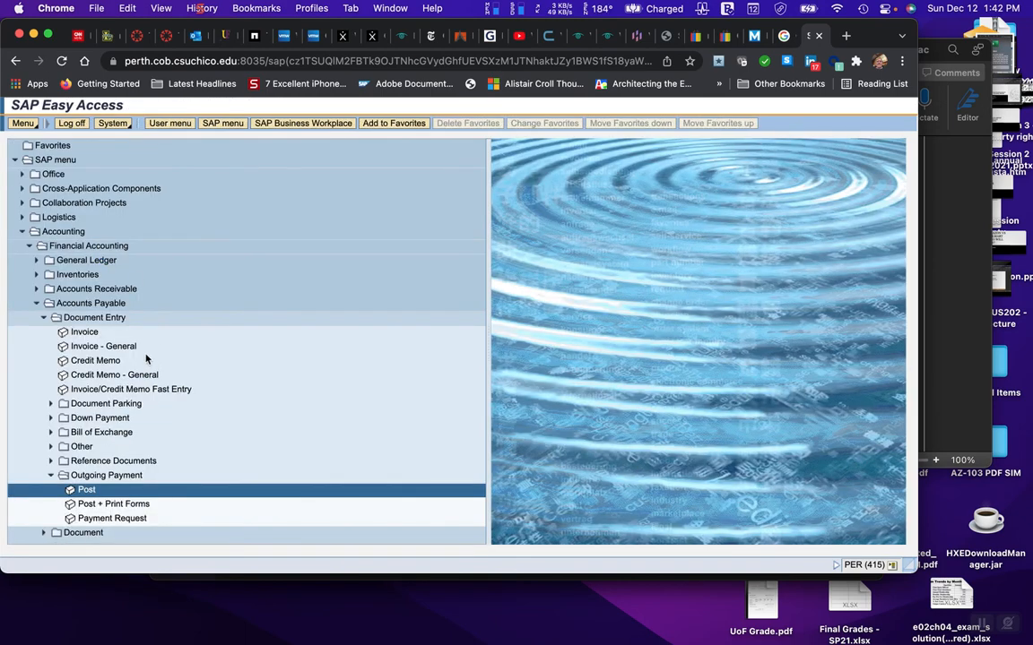
# Step: Collapse the Accounting branch and open the purchase order for changing from the Purchasing area of Materials Management
pyautogui.click(38, 305)
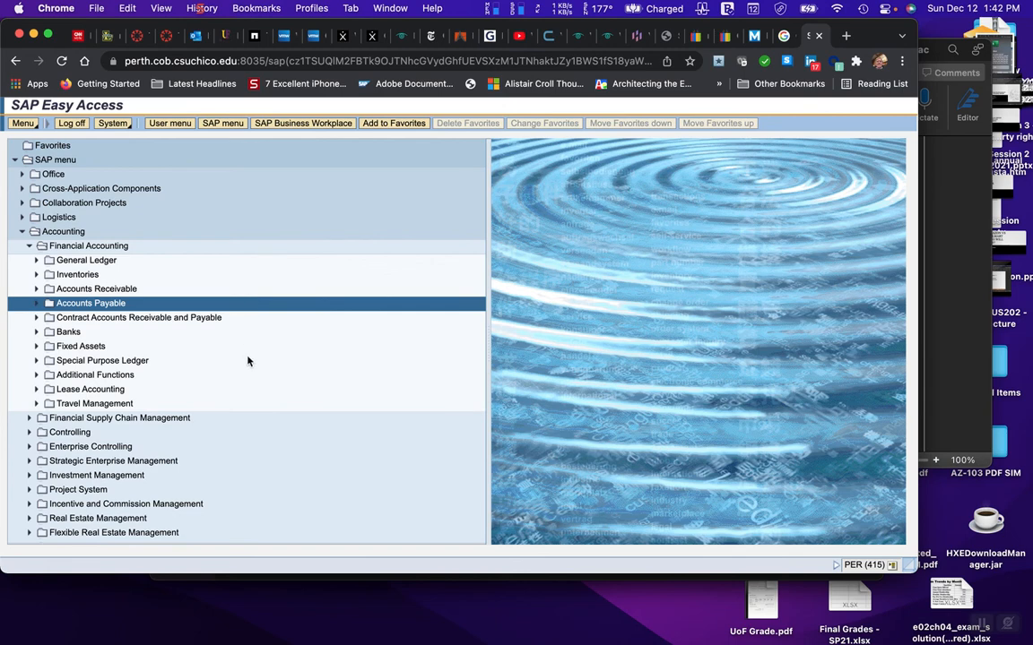
pyautogui.click(22, 233)
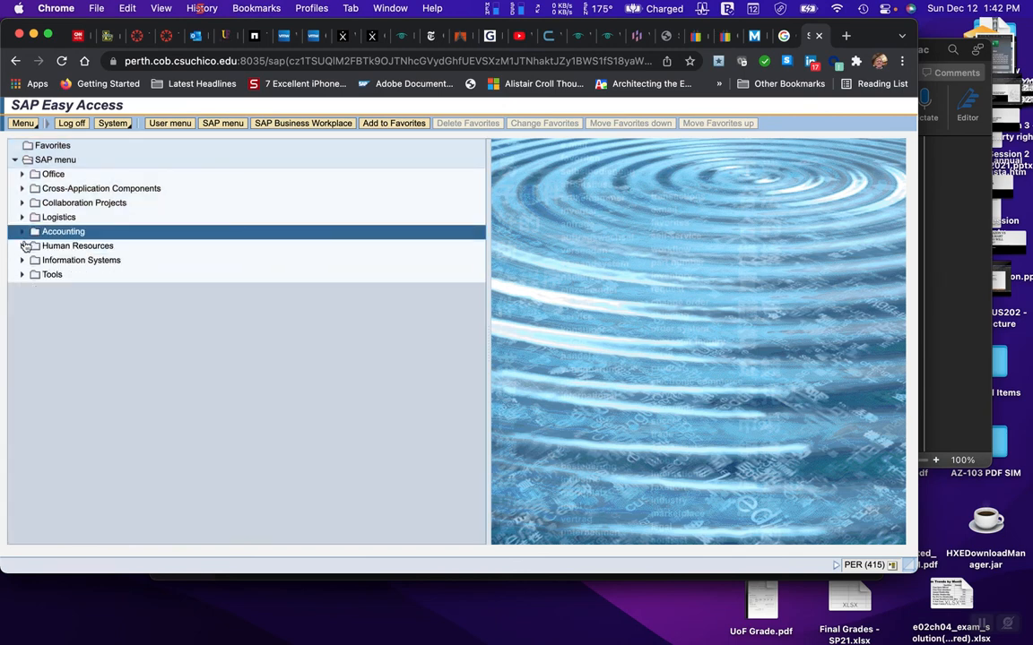
pyautogui.click(22, 218)
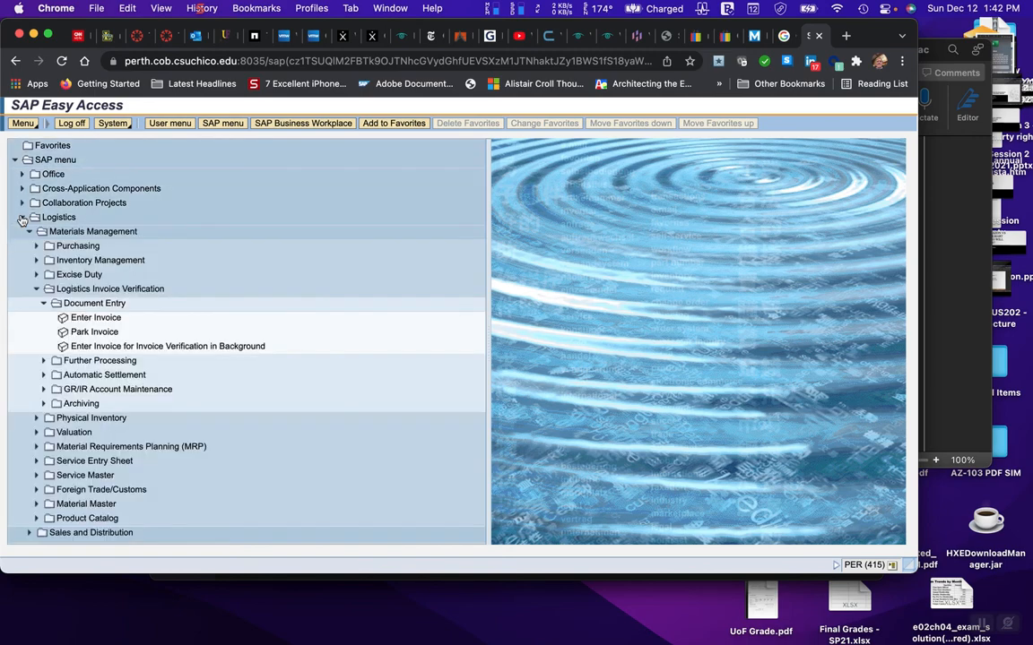
pyautogui.click(37, 246)
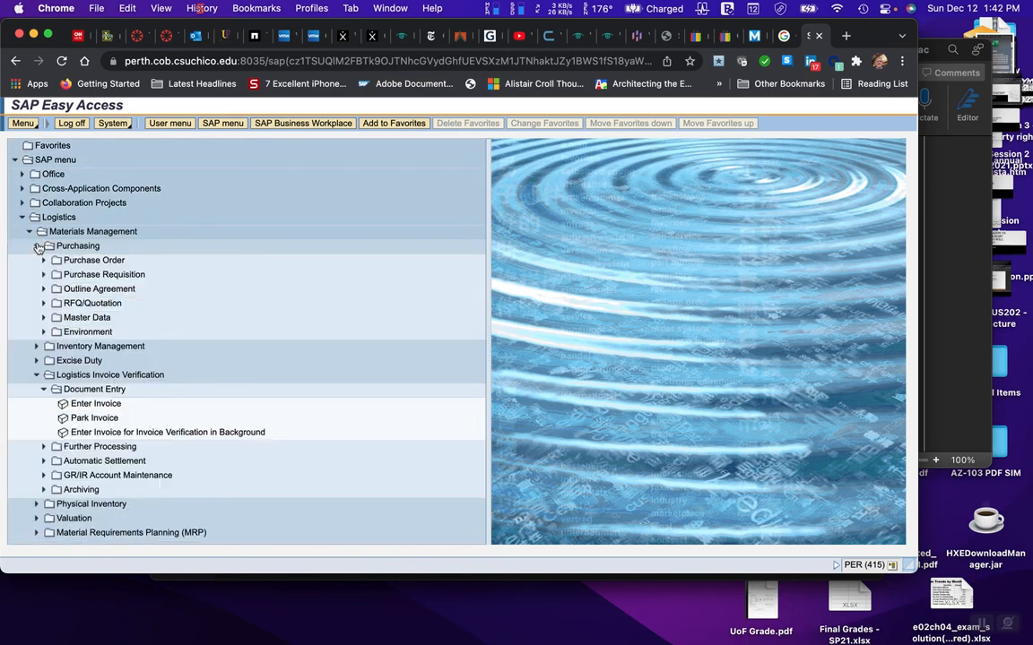
pyautogui.click(45, 260)
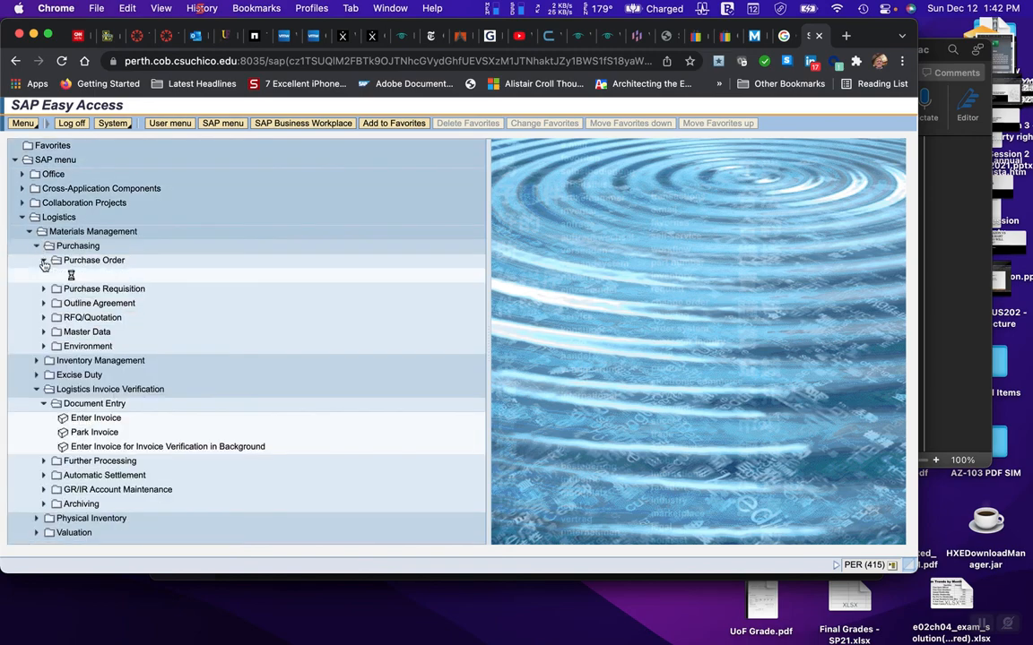
pyautogui.click(50, 275)
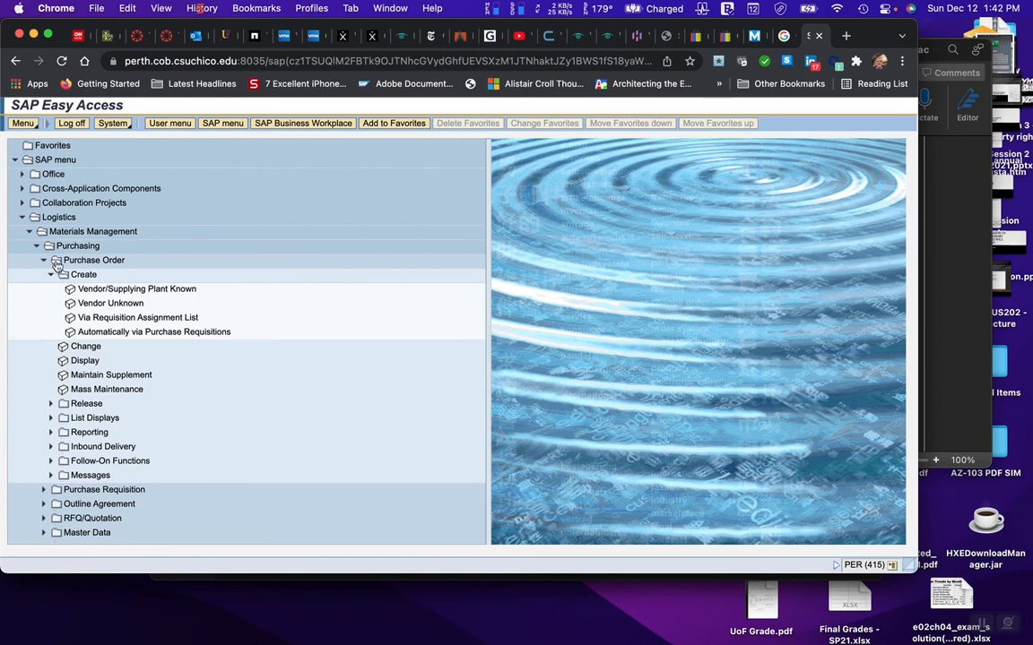
pyautogui.click(84, 348)
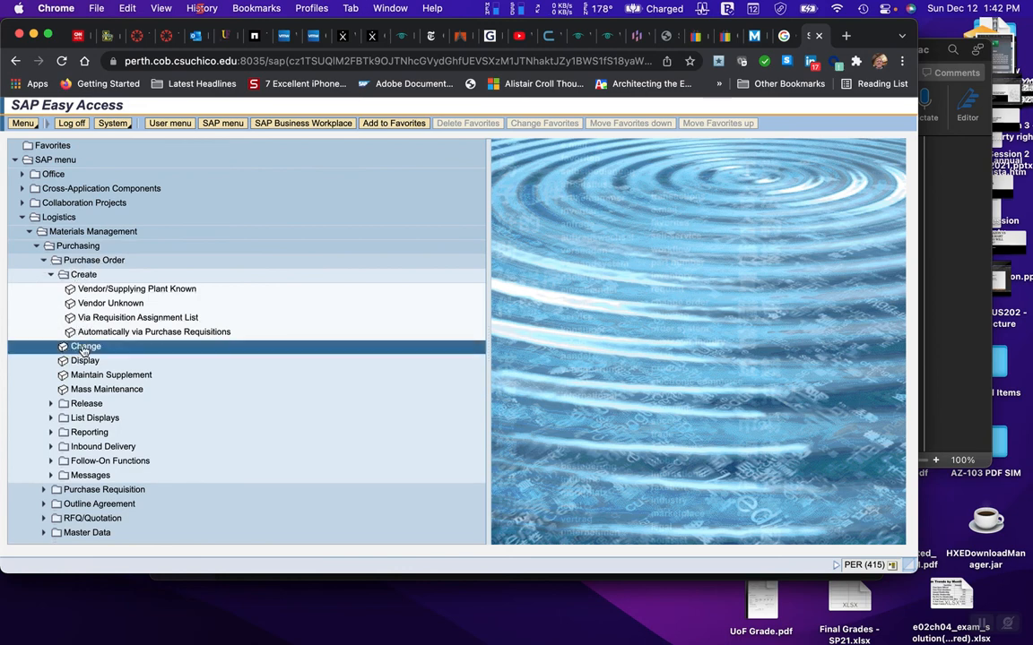
pyautogui.doubleClick(83, 349)
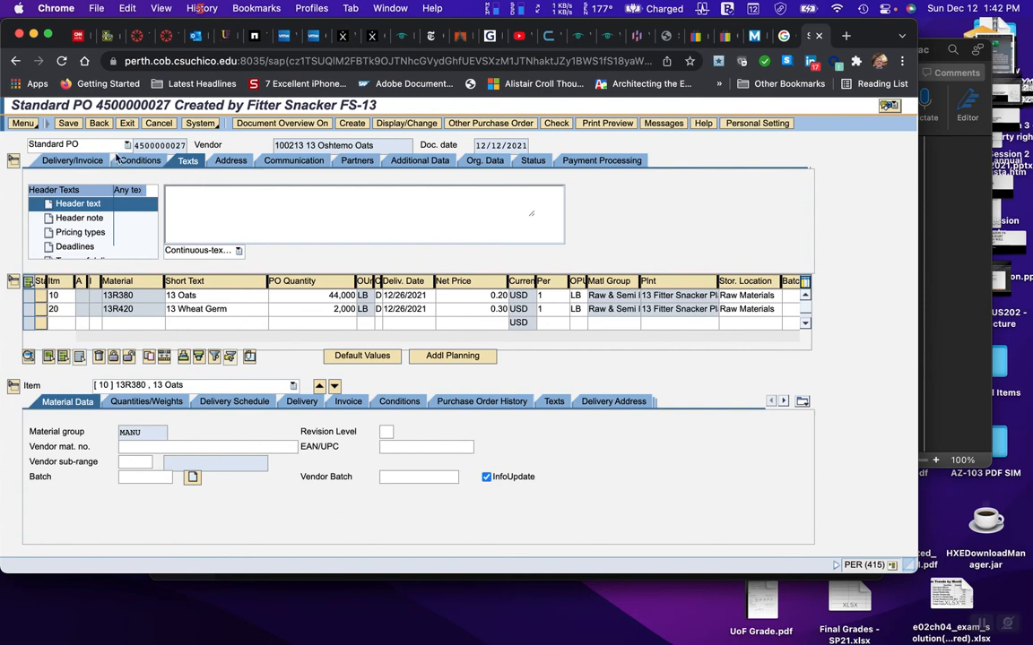
# Step: Copy the vendor number and name from the purchase order header and paste them below the invoice line in the Notes document list
pyautogui.click(358, 161)
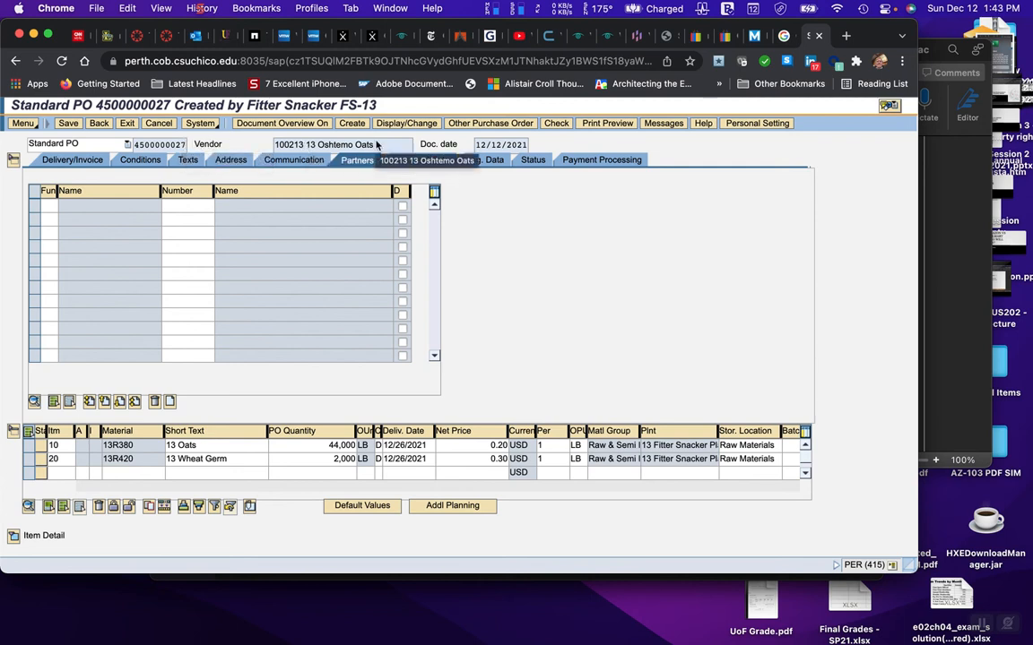
pyautogui.moveTo(376, 144); pyautogui.dragTo(266, 148)
pyautogui.press('super+c')
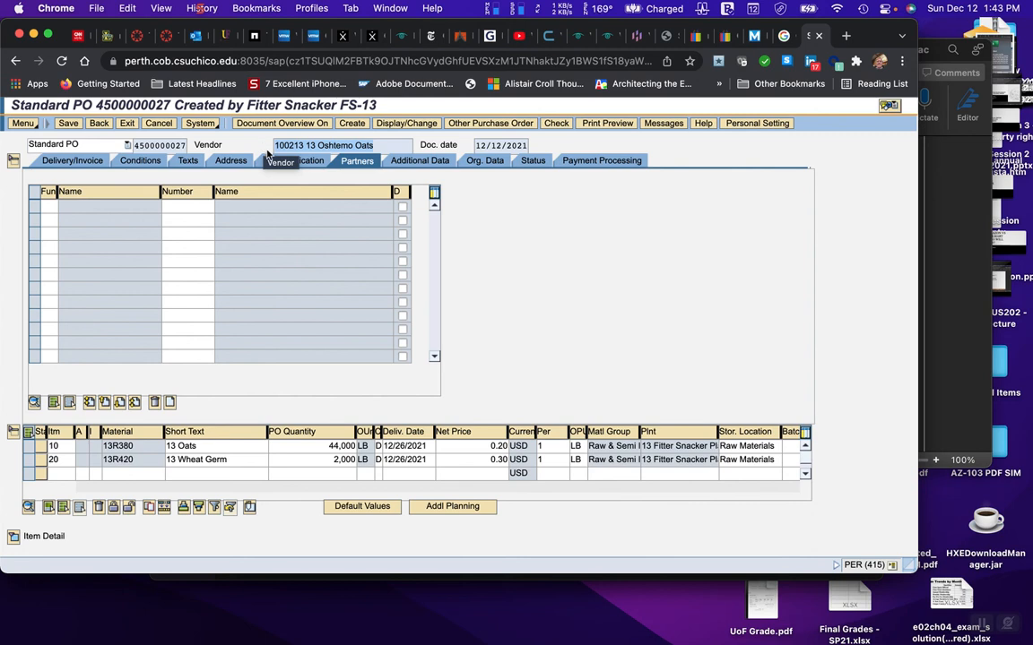
pyautogui.moveTo(199, 628)
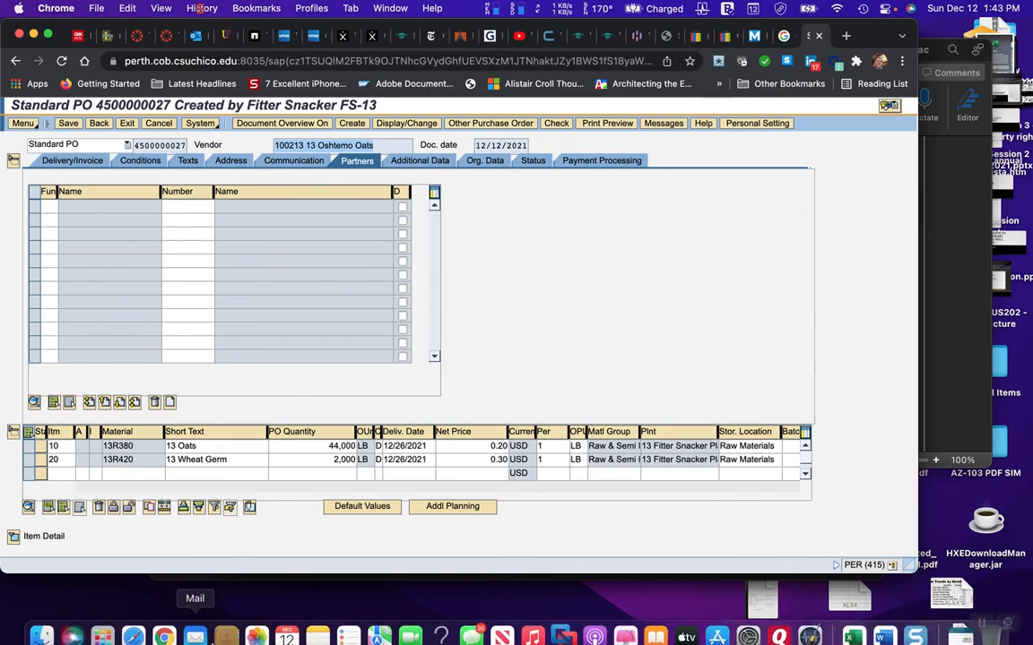
pyautogui.click(318, 622)
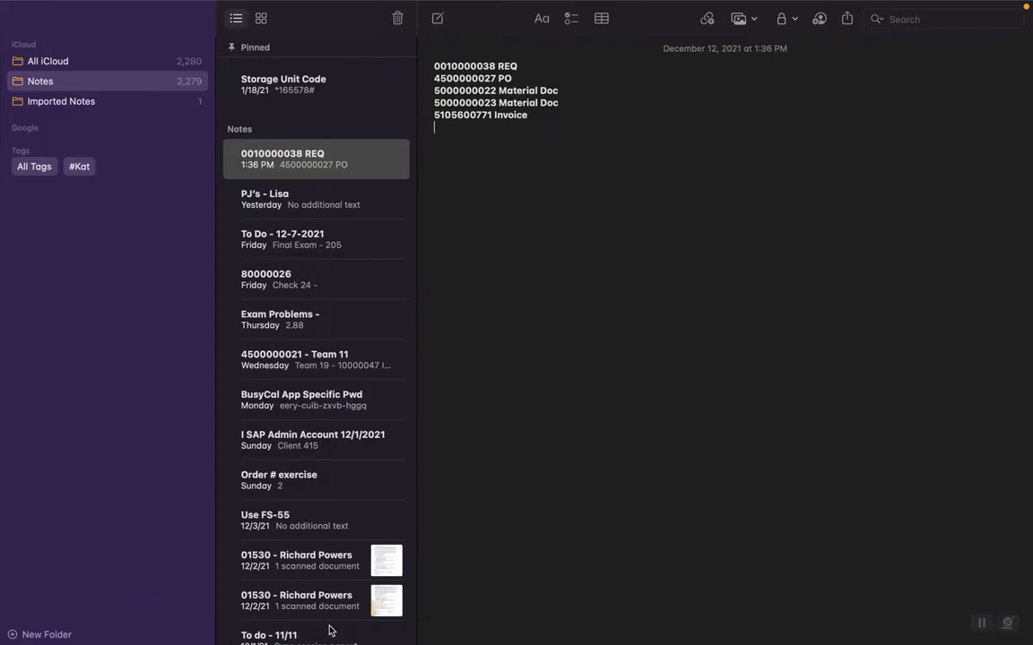
pyautogui.click(439, 182)
pyautogui.press('super+v')
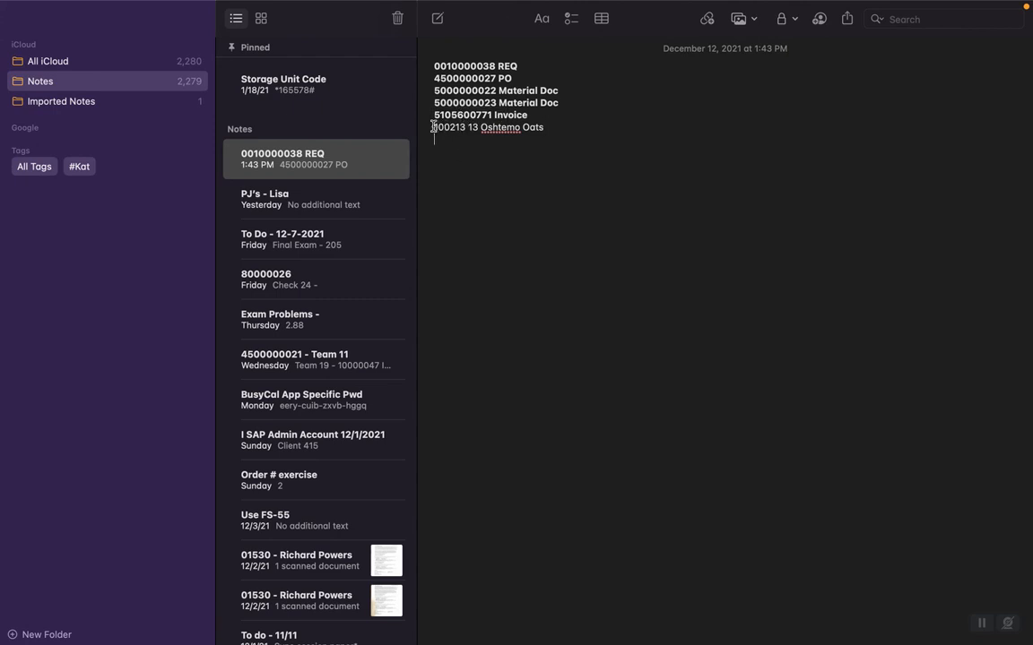
# Step: Select only the vendor number in the note, switch back to Chrome, exit the purchase order and collapse the Logistics branch
pyautogui.moveTo(433, 127); pyautogui.dragTo(465, 128)
pyautogui.moveTo(348, 632)
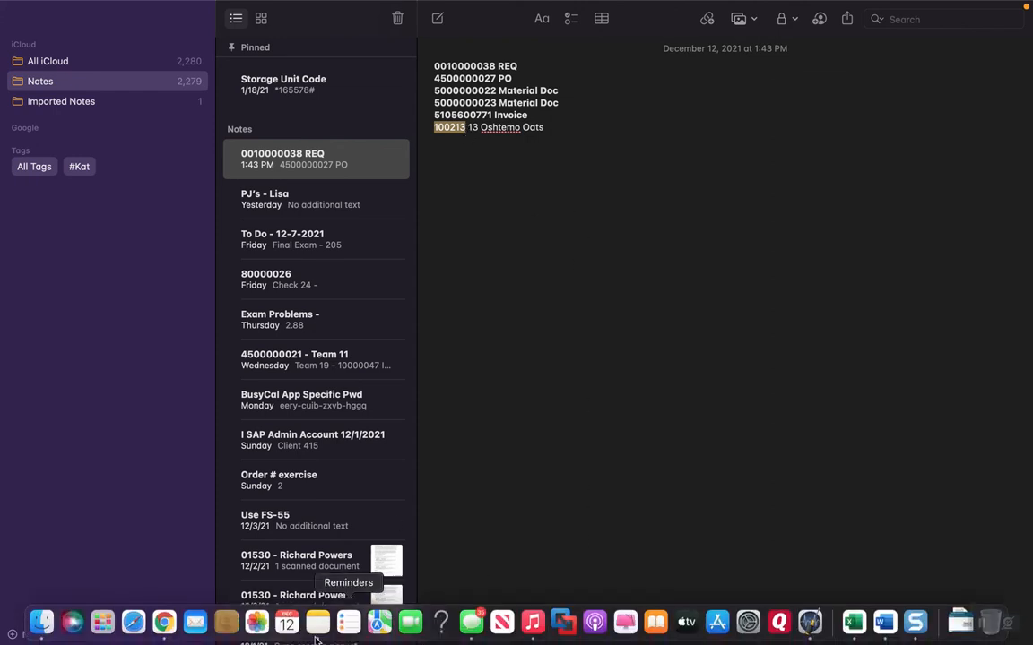
pyautogui.click(165, 623)
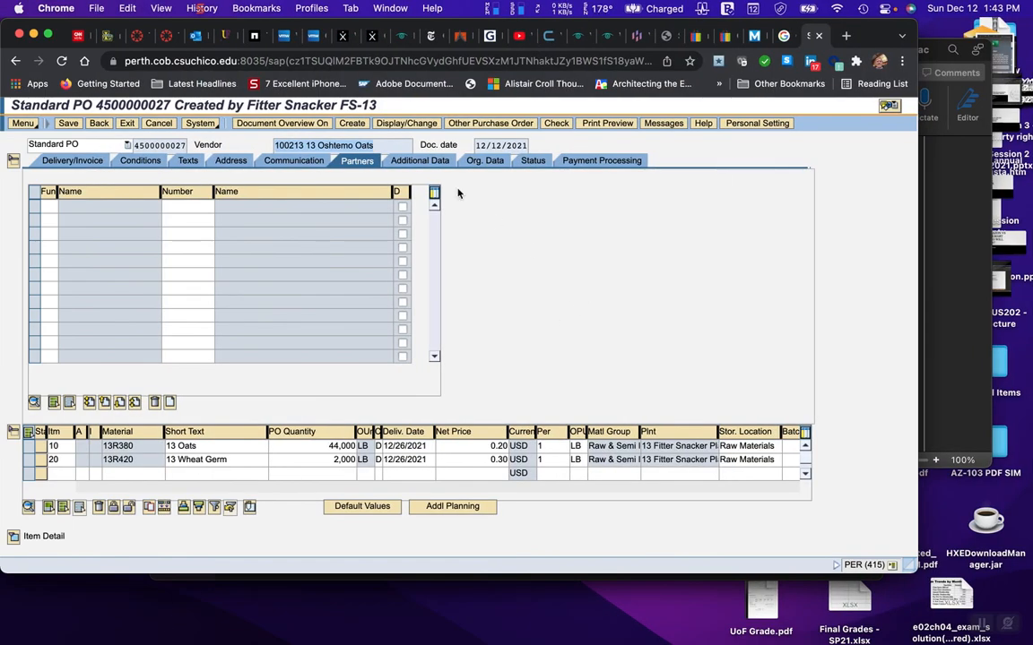
pyautogui.click(127, 124)
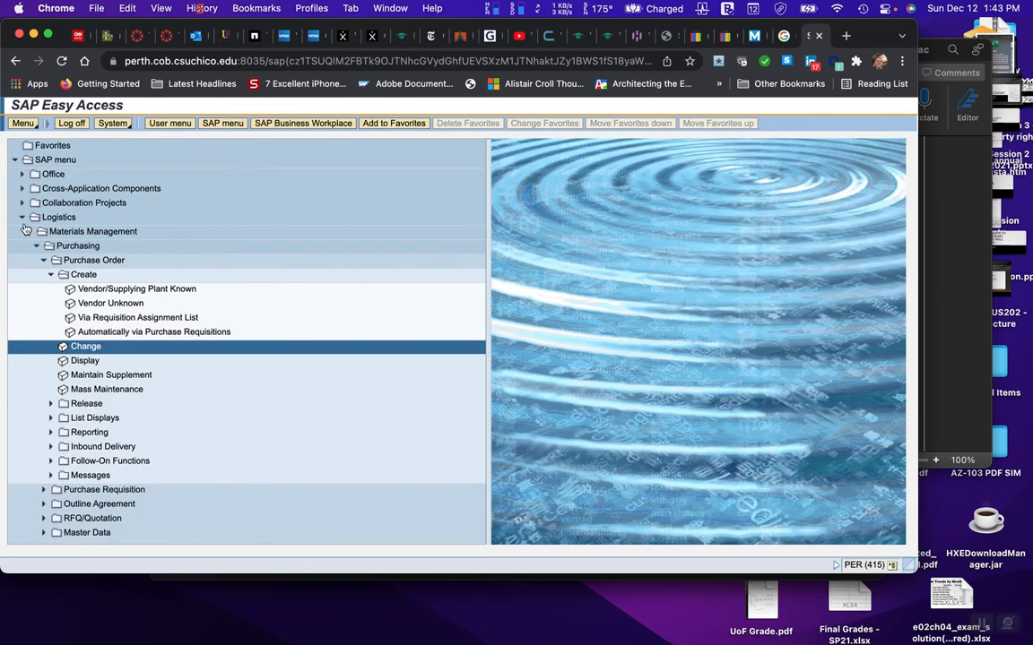
pyautogui.click(22, 218)
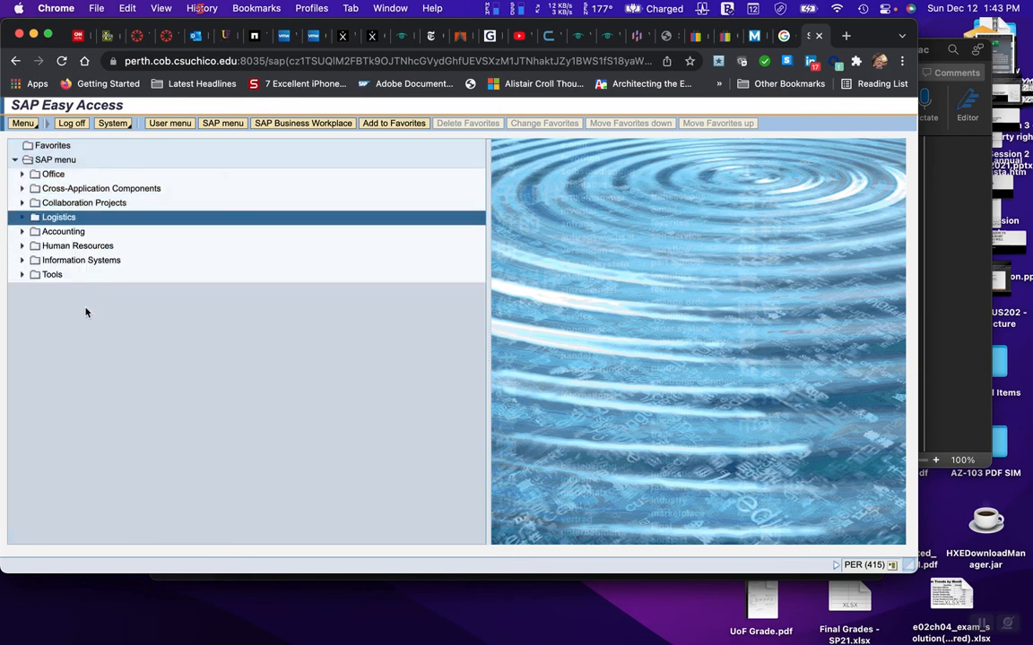
# Step: Check the outgoing payment menu path in the Word guide and open the matching Post transaction under Accounts Payable in SAP
pyautogui.click(22, 232)
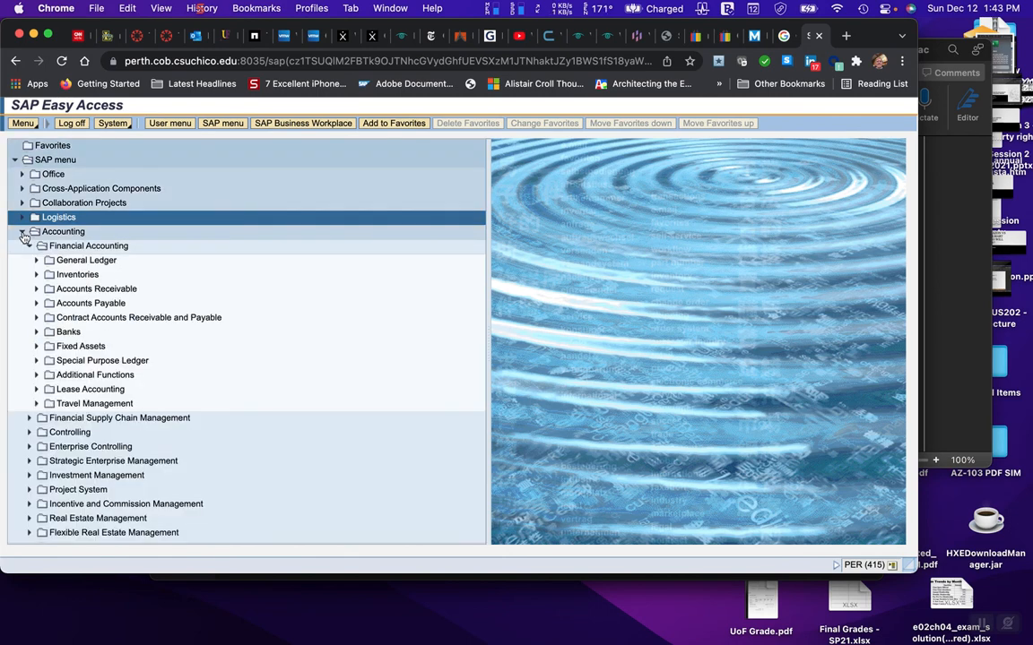
pyautogui.click(36, 305)
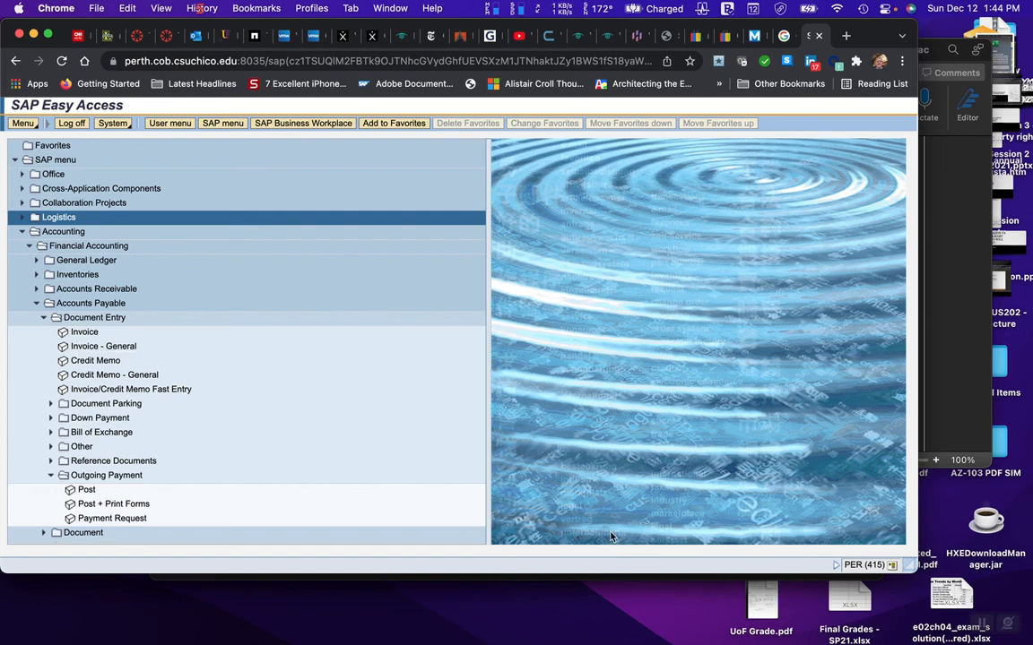
pyautogui.click(884, 623)
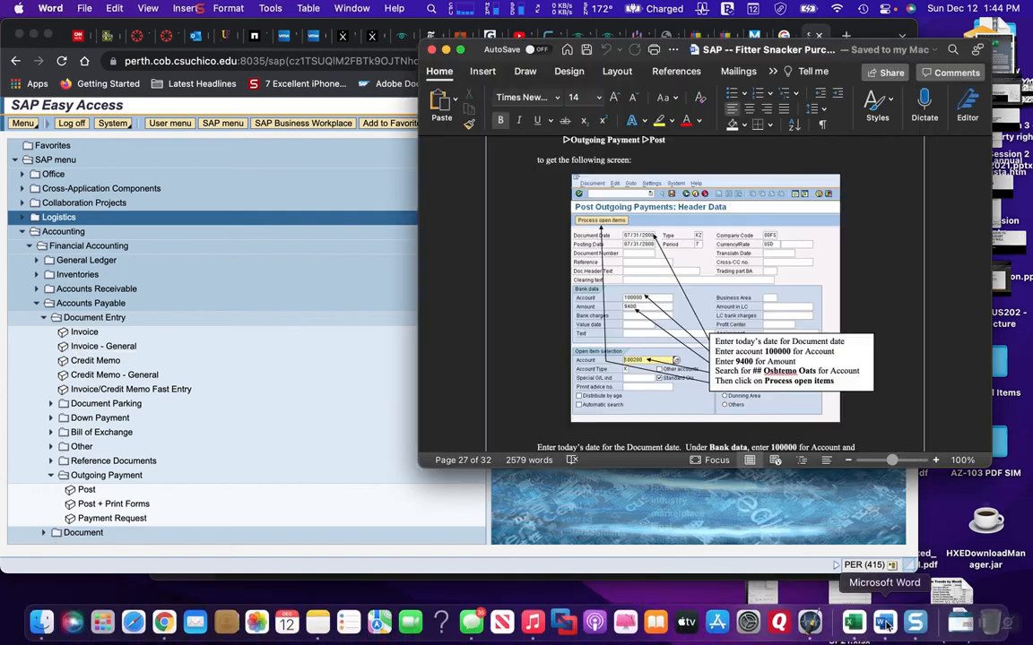
pyautogui.scroll(3, 492, 377)
pyautogui.scroll(3, 491, 378)
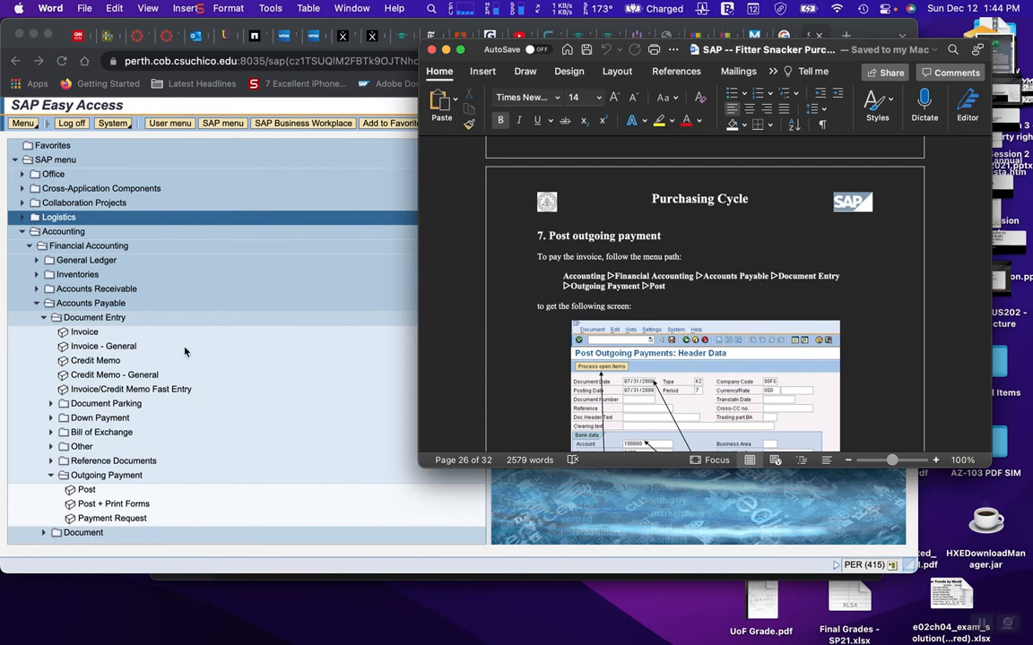
pyautogui.click(87, 491)
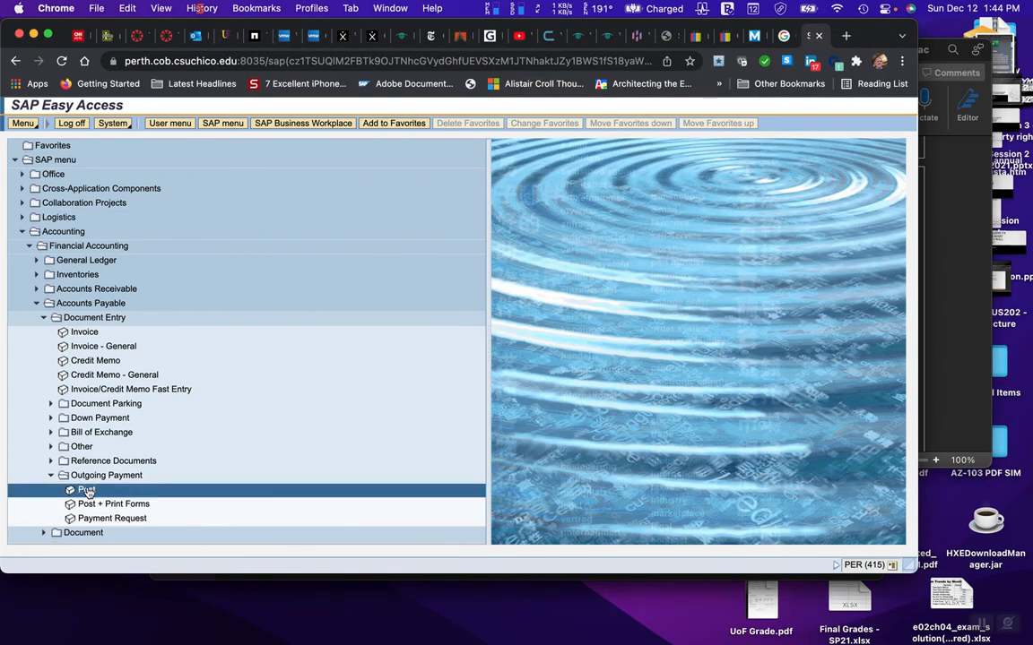
pyautogui.doubleClick(87, 490)
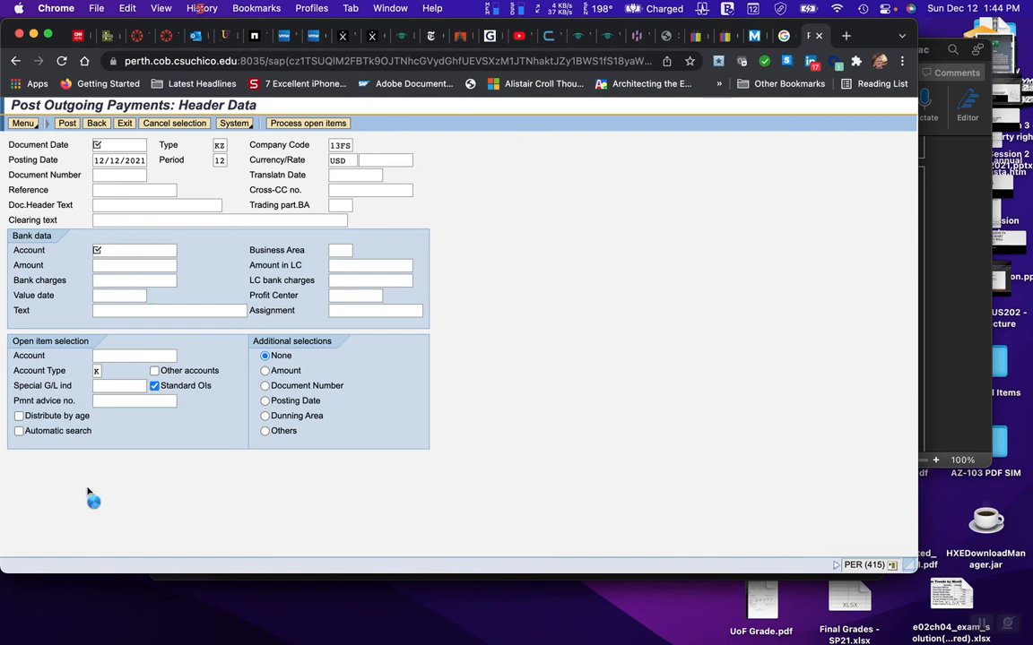
# Step: Enter the Oshtemo Oats vendor number as the open item account and choose 12/12/2021 from the calendar as the document date
pyautogui.click(105, 354)
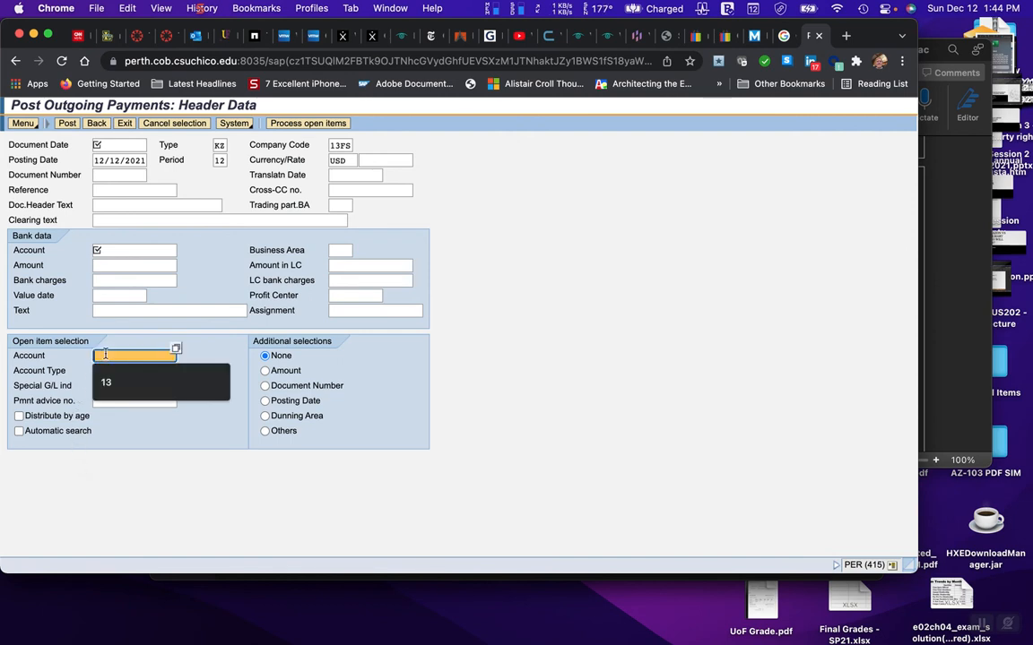
pyautogui.write('100213')
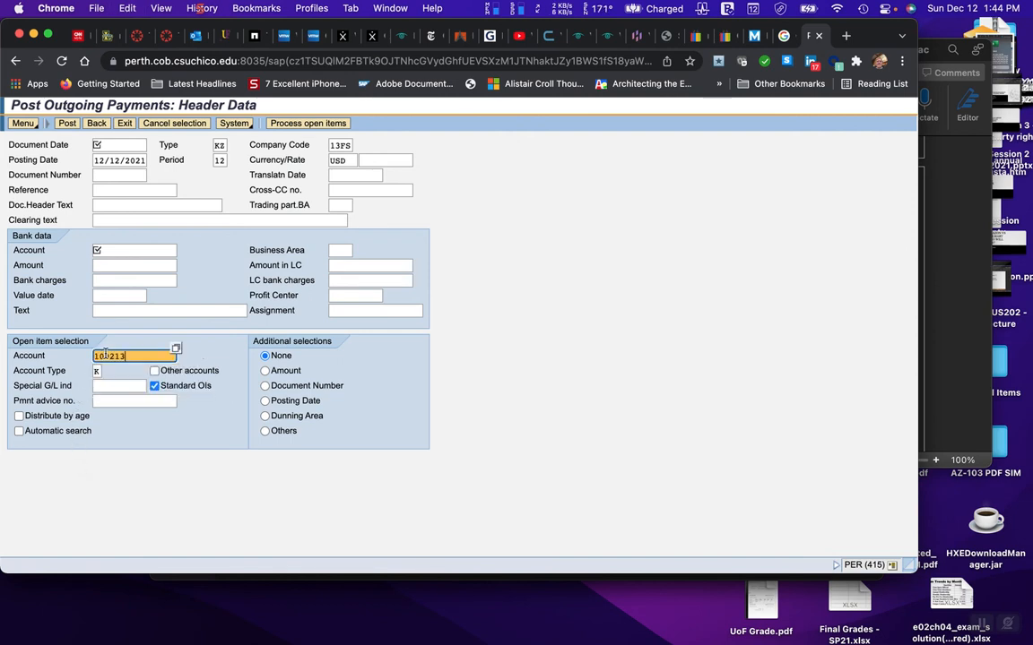
pyautogui.click(110, 146)
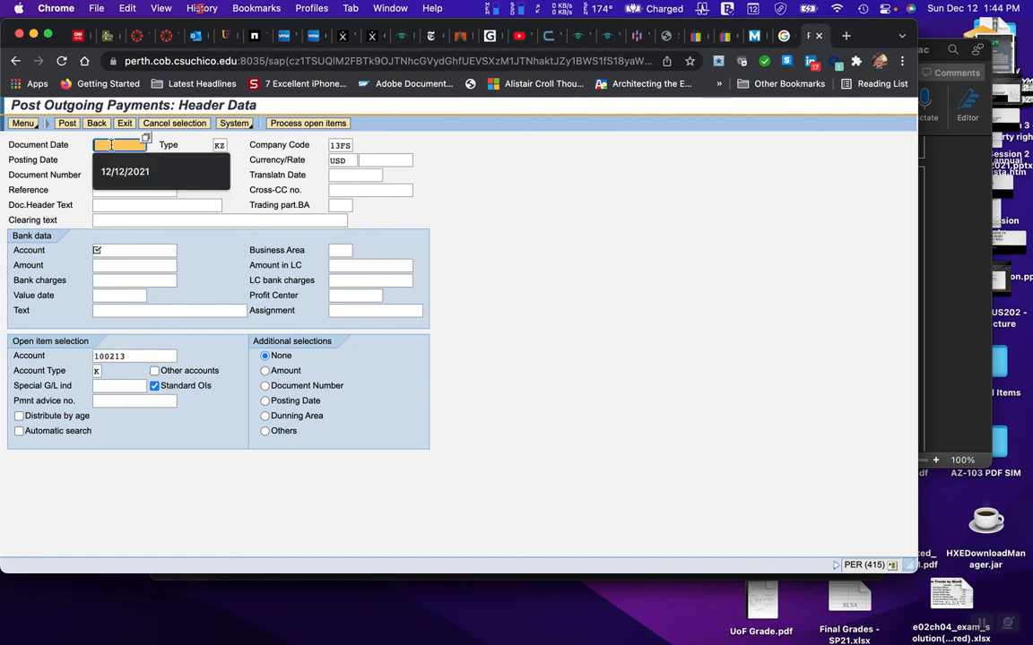
pyautogui.click(145, 138)
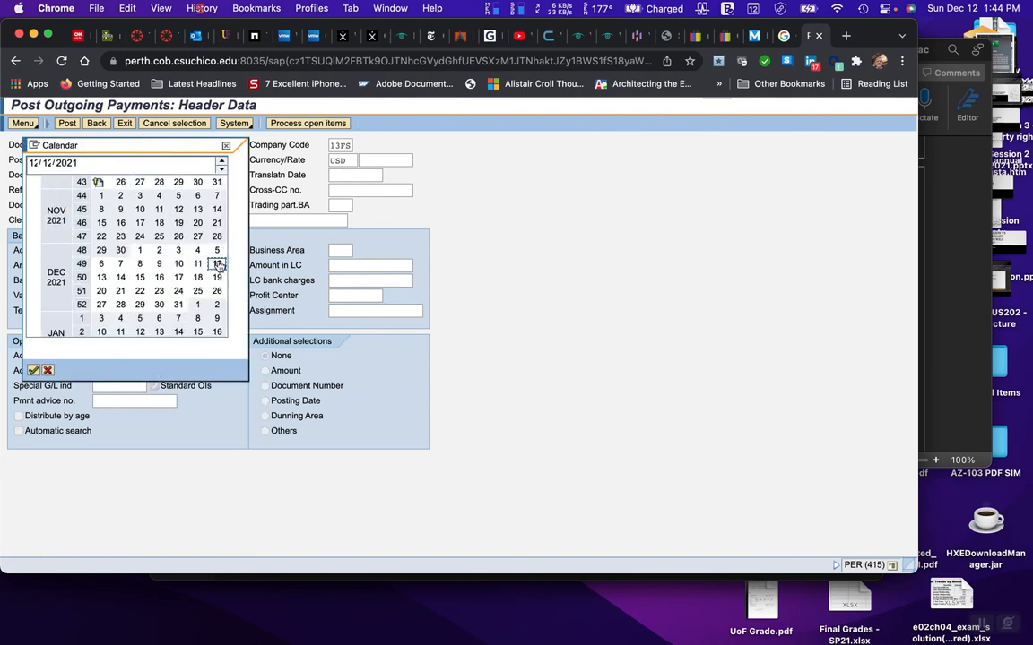
pyautogui.doubleClick(217, 264)
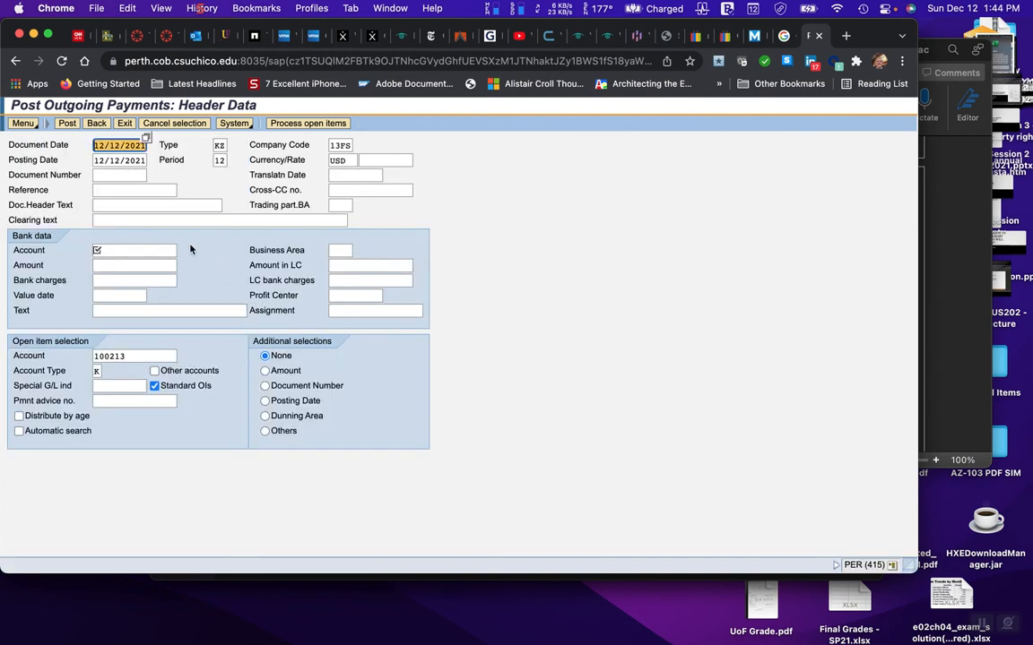
# Step: Fill in the bank data with the account number from the guide and the amount 9400, and post the outgoing payment
pyautogui.click(121, 251)
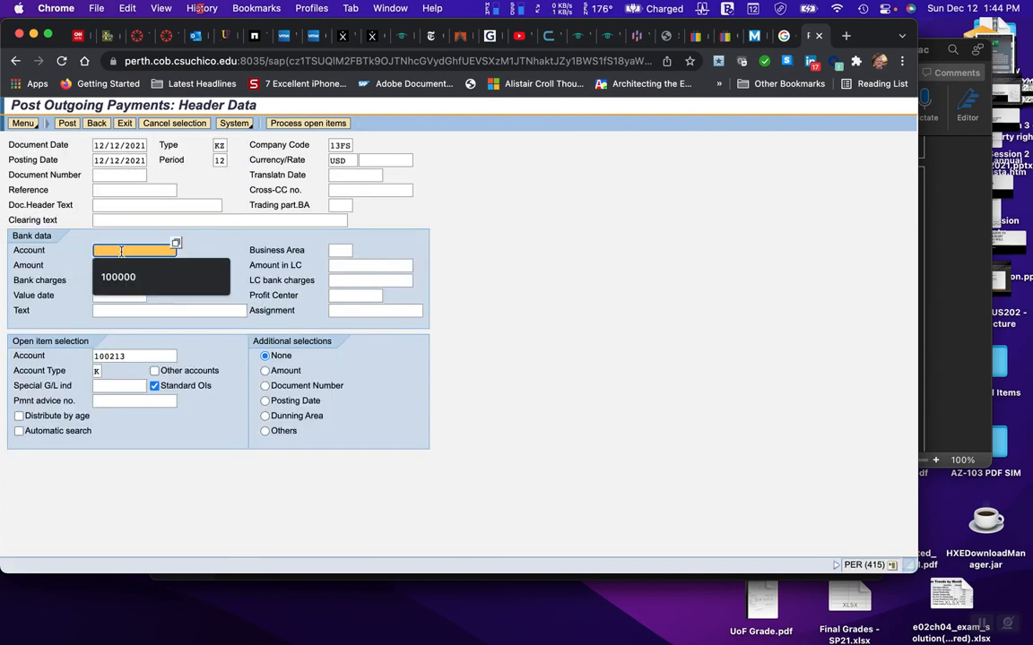
pyautogui.click(120, 274)
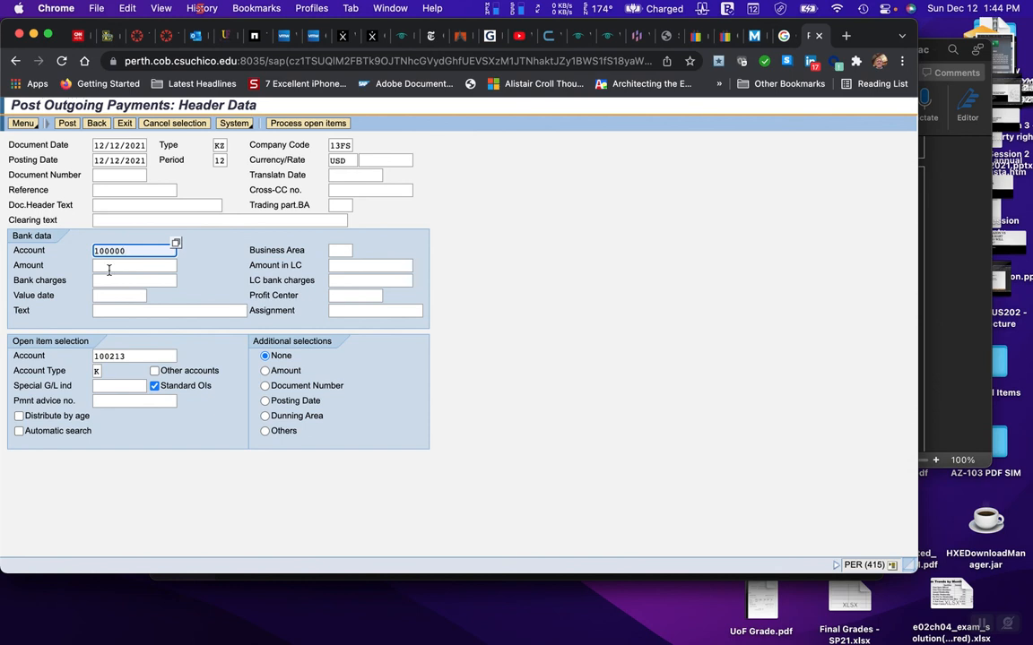
pyautogui.click(108, 267)
pyautogui.click(113, 291)
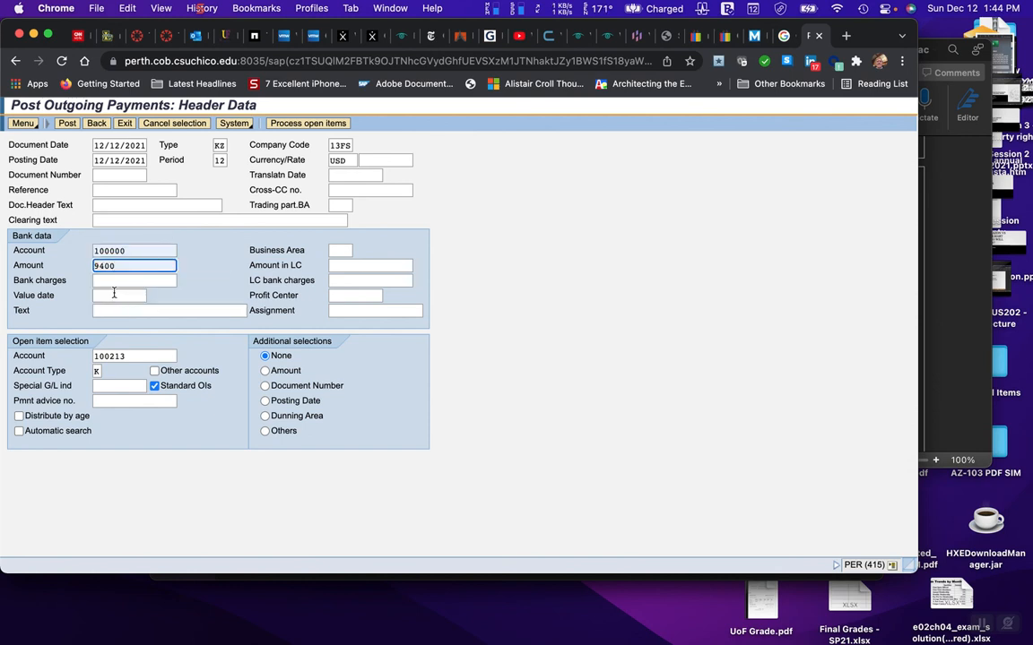
pyautogui.click(66, 125)
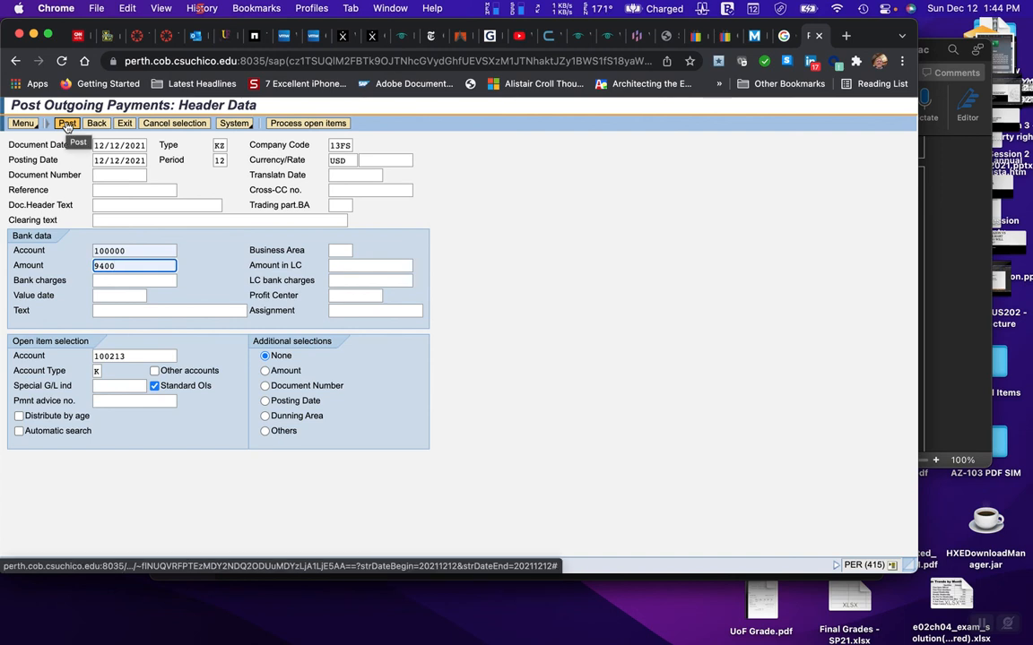
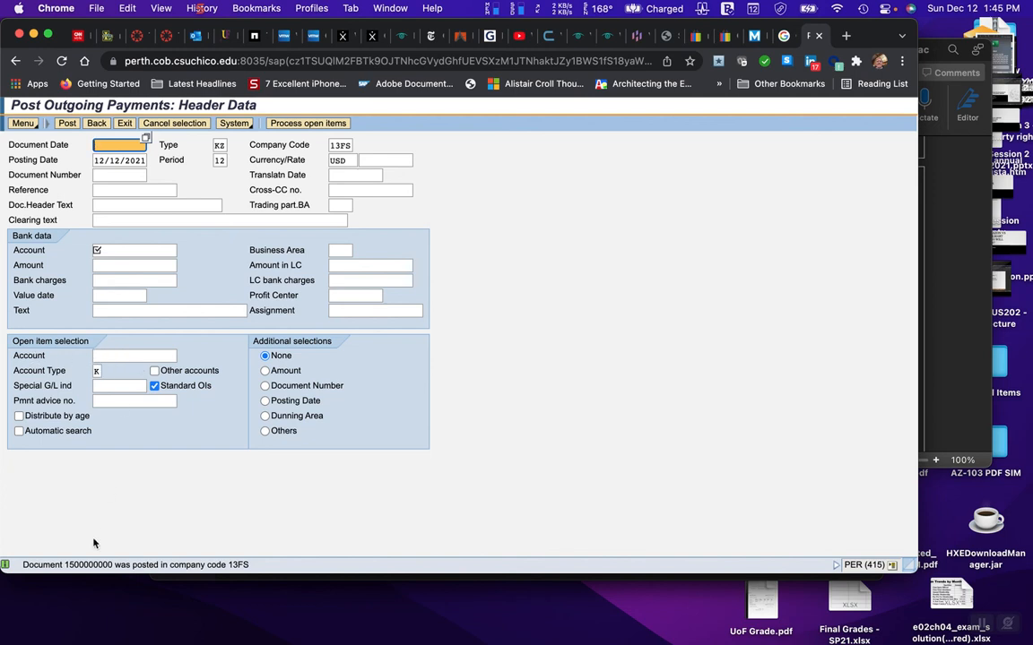
# Step: Open the posting message's details, copy the payment document number and paste it below the vendor line in the Notes document list
pyautogui.click(66, 565)
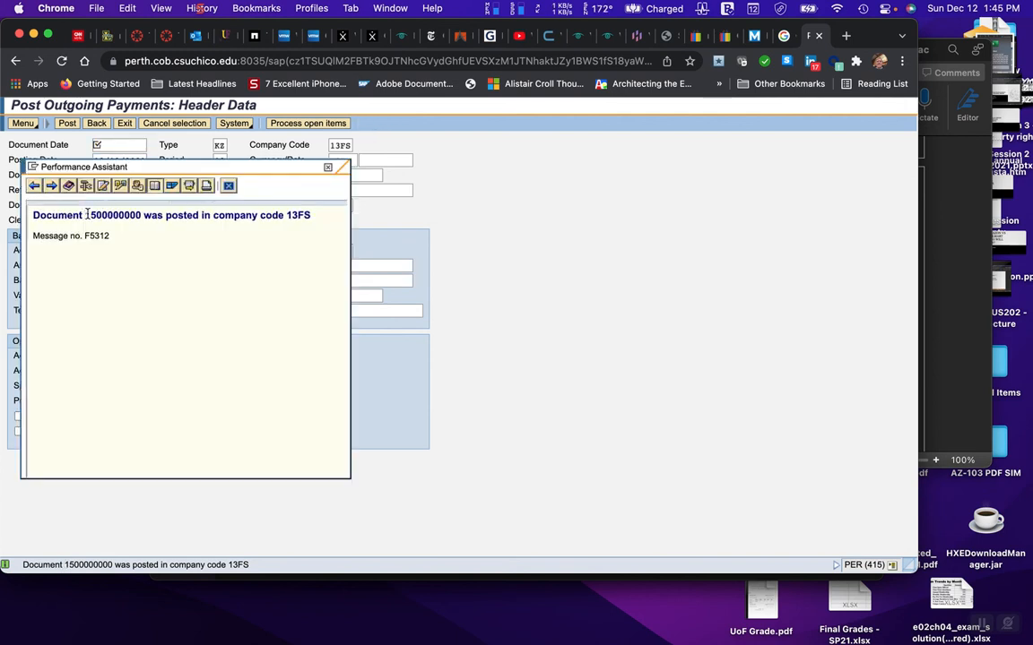
pyautogui.moveTo(87, 215); pyautogui.dragTo(139, 215)
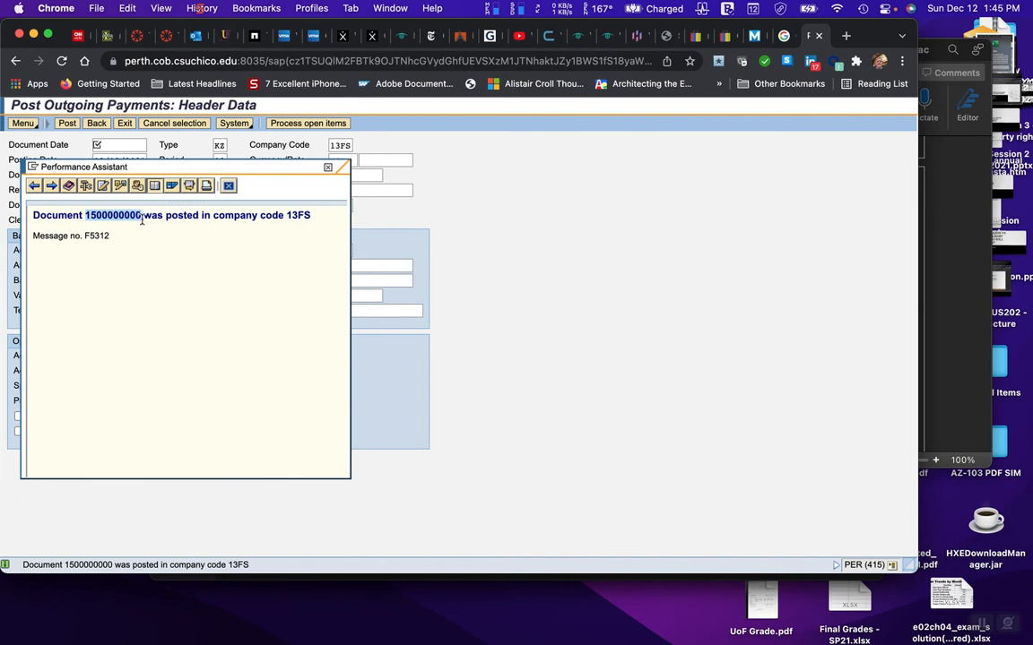
pyautogui.moveTo(718, 625)
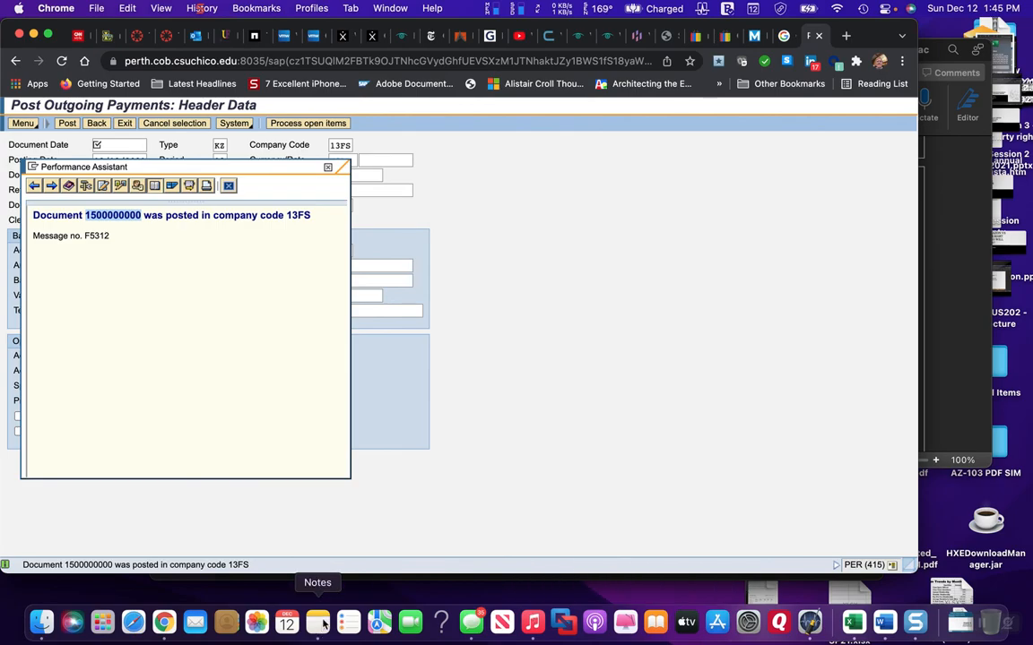
pyautogui.click(318, 622)
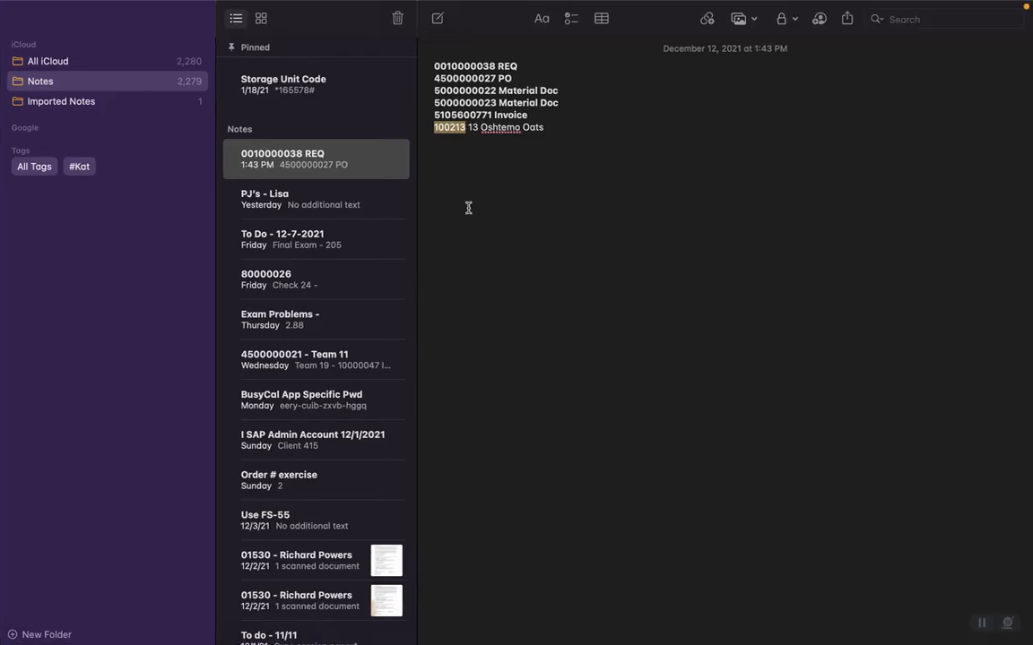
pyautogui.click(435, 140)
pyautogui.press('super+v')
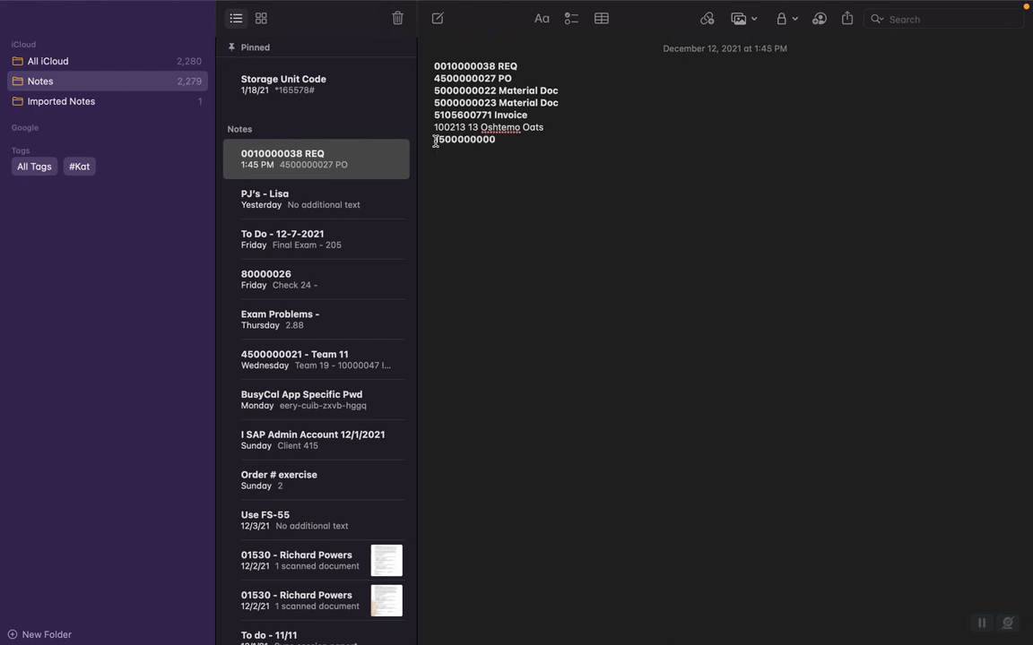
# Step: Check the first digit of the pasted payment document number and add the label "- Vendor Payment" after it
pyautogui.moveTo(434, 140); pyautogui.dragTo(441, 140)
pyautogui.write('1')
pyautogui.click(512, 140)
pyautogui.write('- Vendor Payment')
# Step: Switch from Notes back to Chrome and close the Performance Assistant window over the outgoing payment form
pyautogui.moveTo(228, 642)
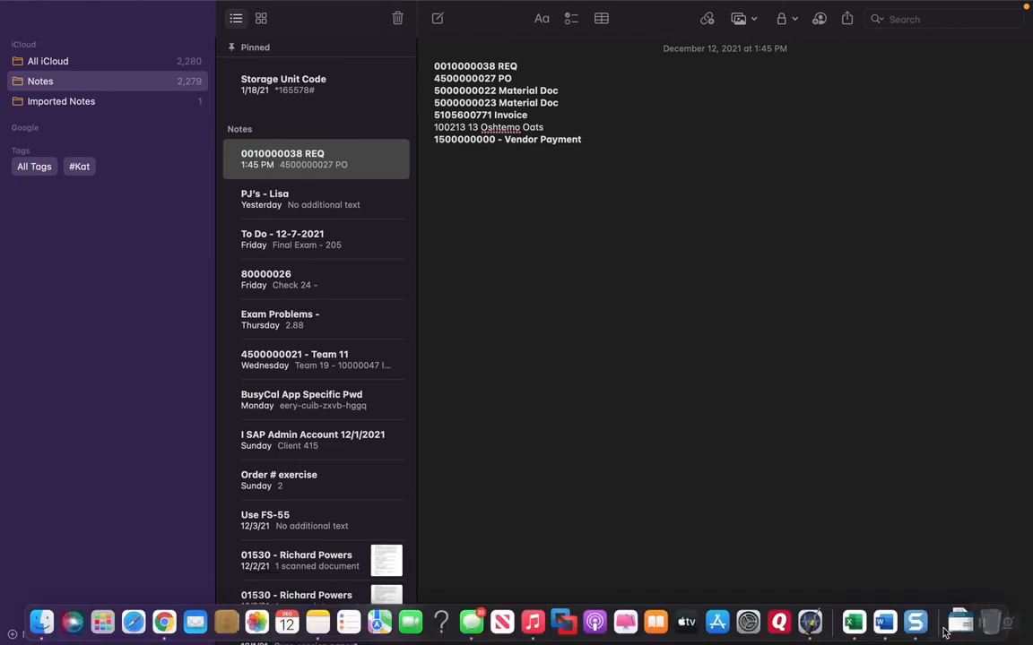
pyautogui.click(885, 622)
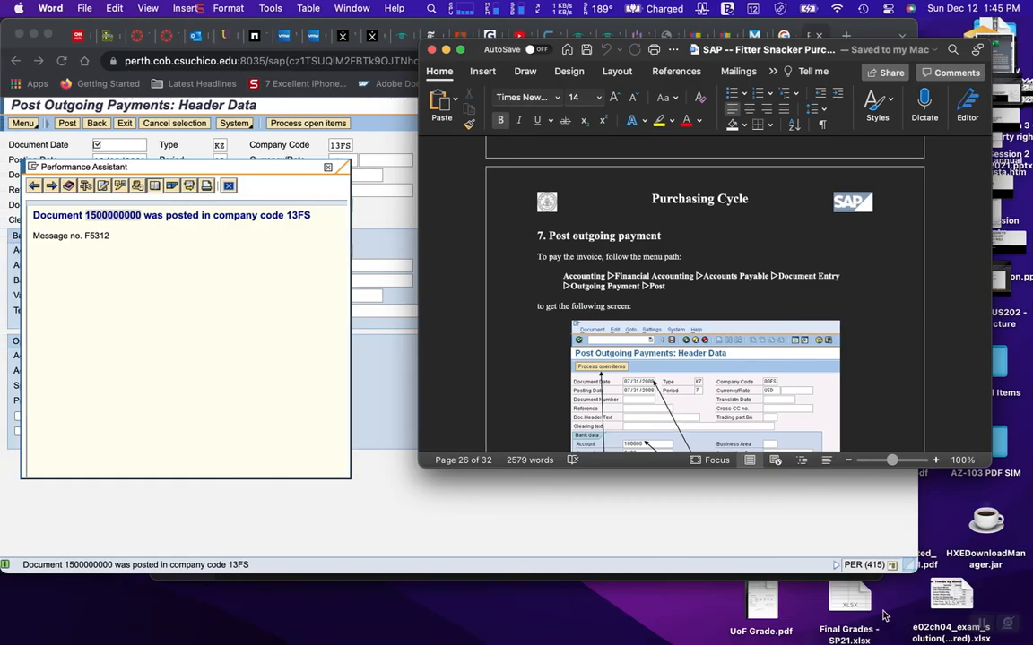
pyautogui.click(328, 169)
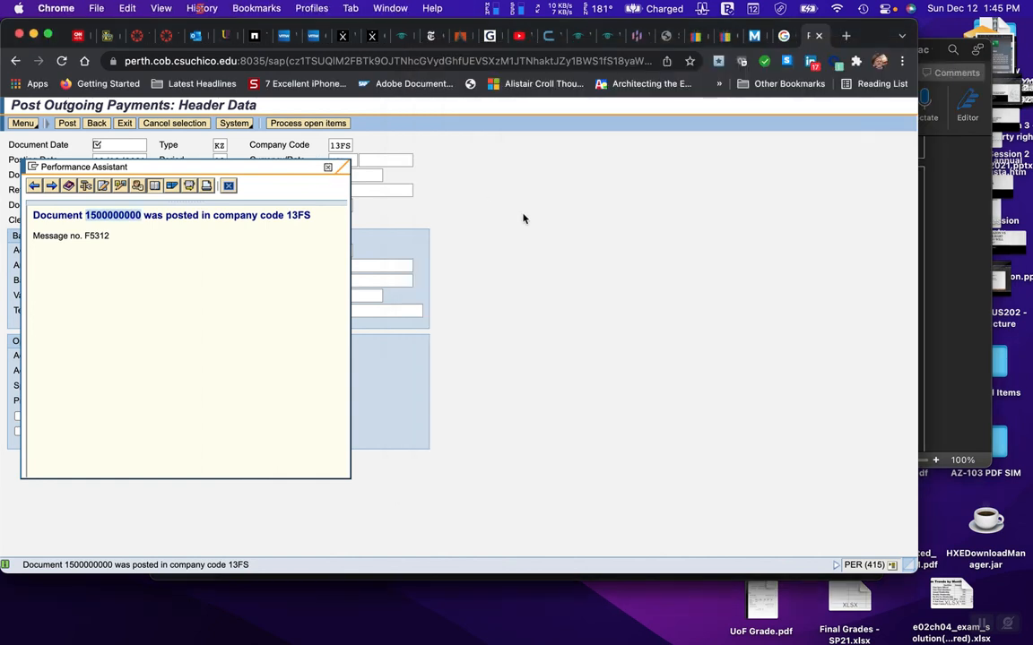
pyautogui.click(329, 170)
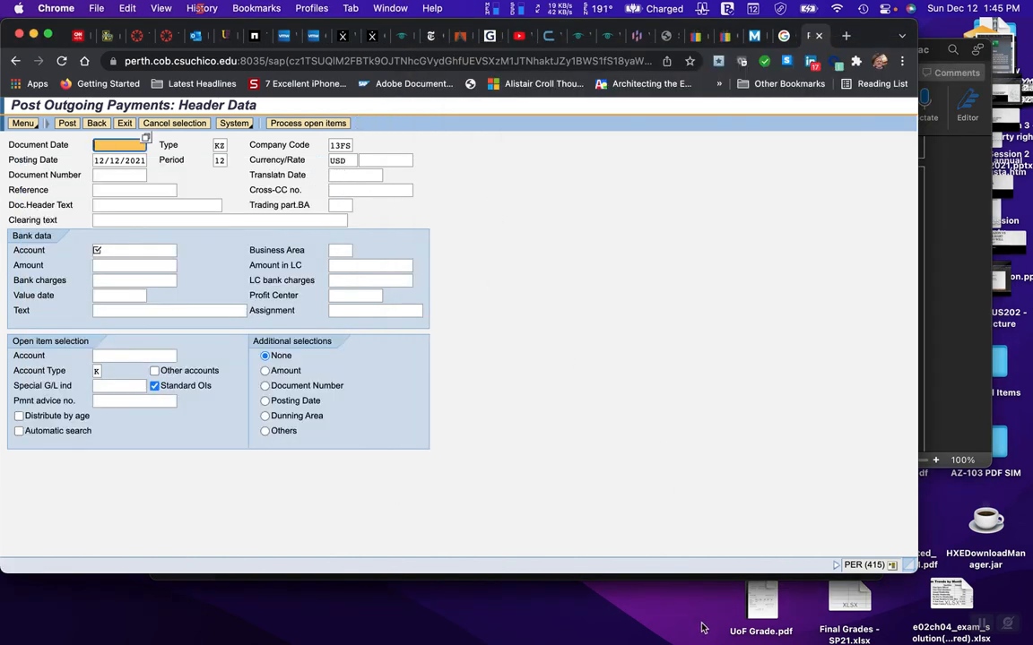
# Step: In the Word guide, read how to process open items and assign the payment to the invoice in section 7
pyautogui.click(884, 621)
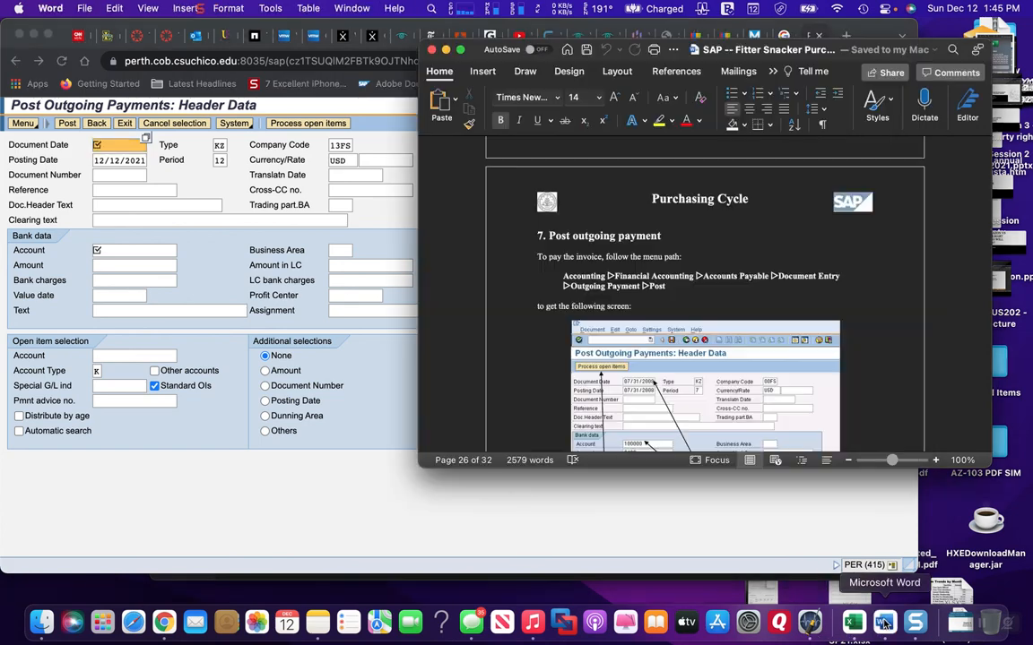
pyautogui.scroll(-3, 701, 388)
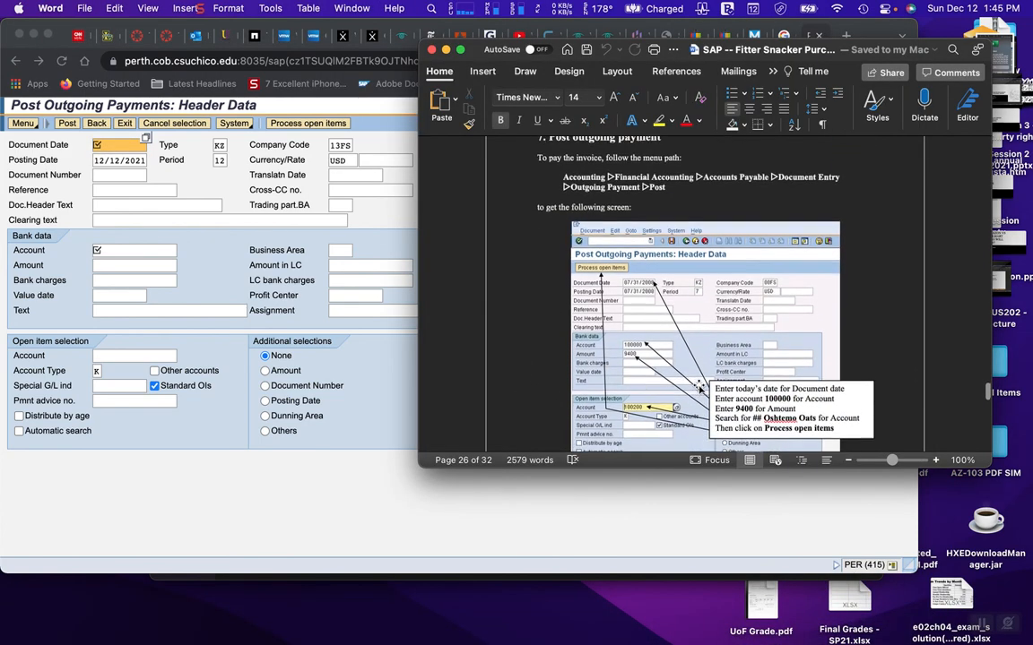
pyautogui.scroll(-5, 700, 387)
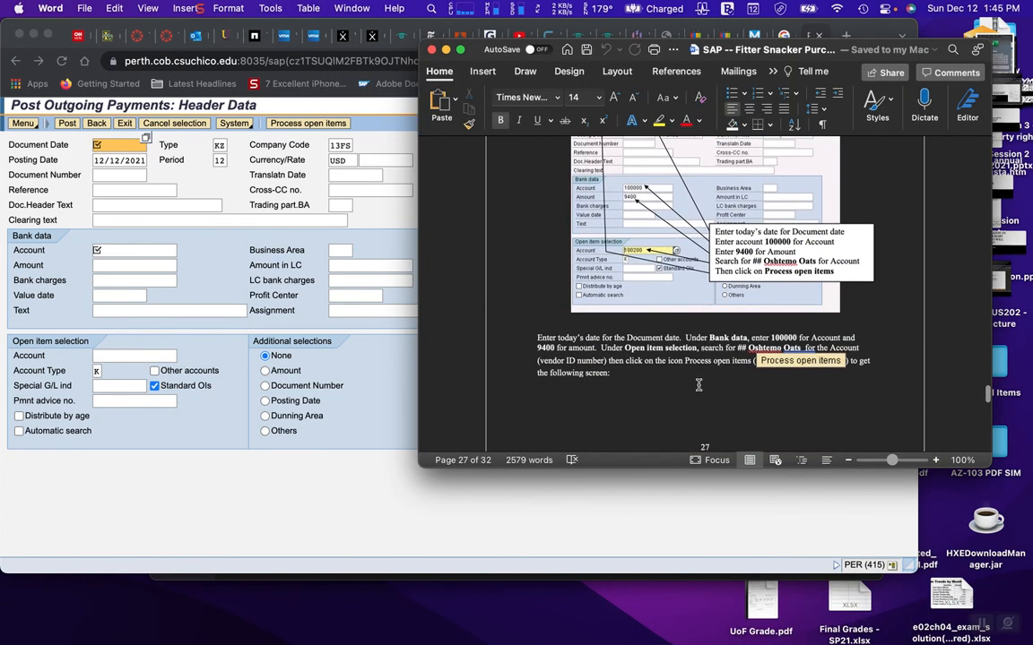
pyautogui.scroll(-8, 698, 385)
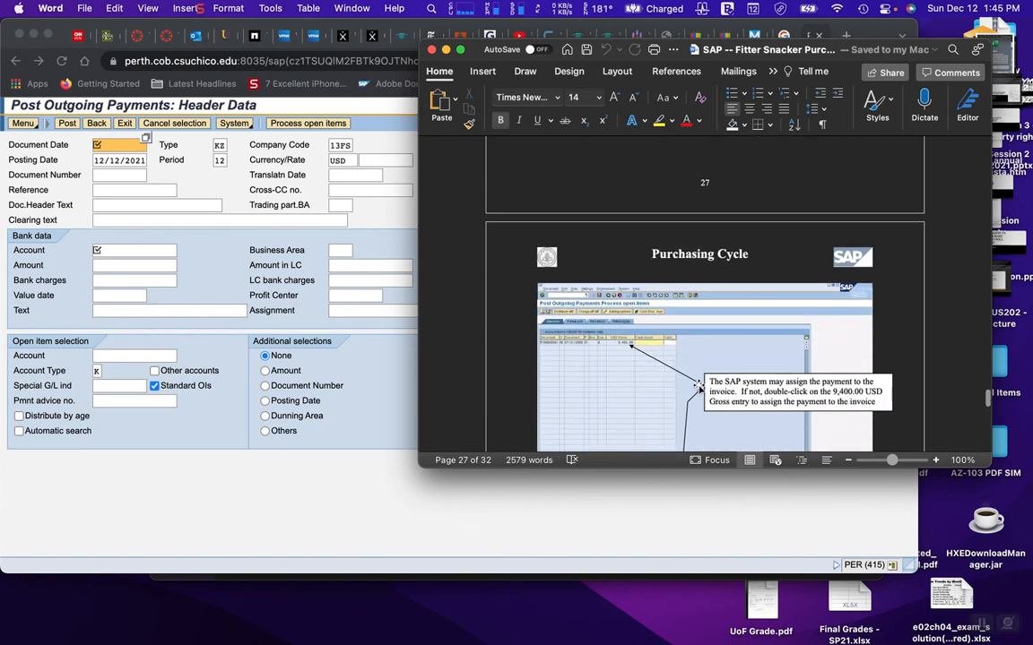
pyautogui.scroll(-10, 700, 387)
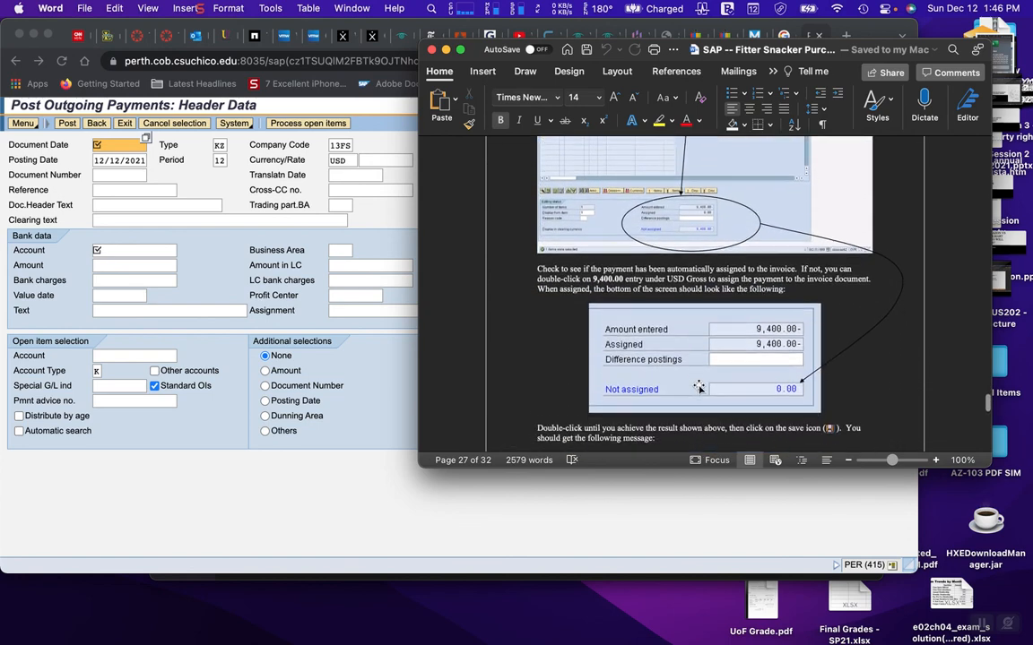
pyautogui.scroll(5, 699, 387)
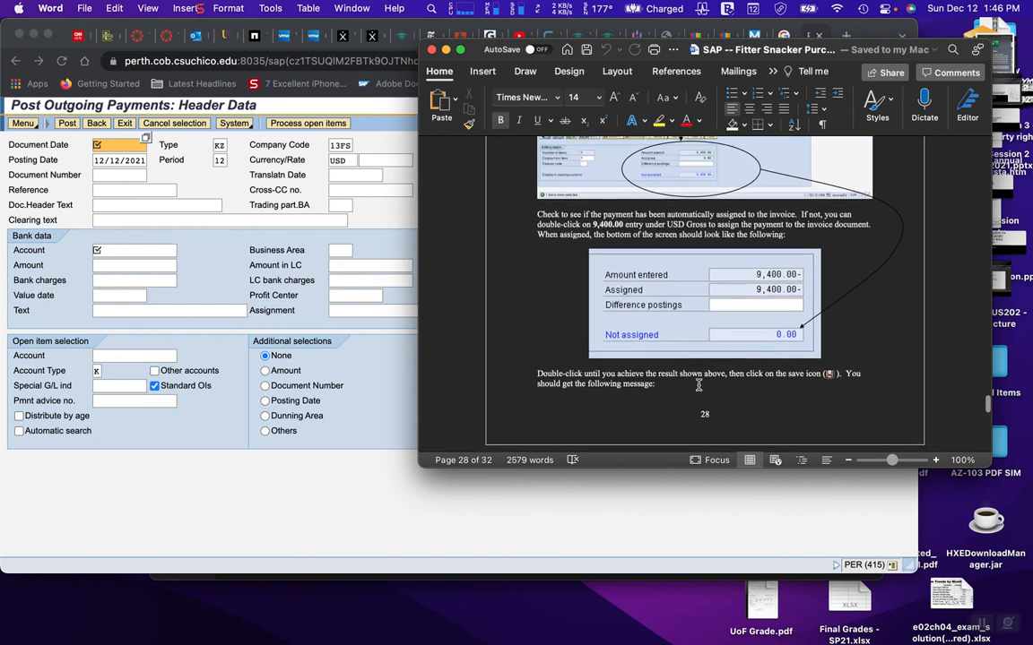
pyautogui.scroll(3, 699, 385)
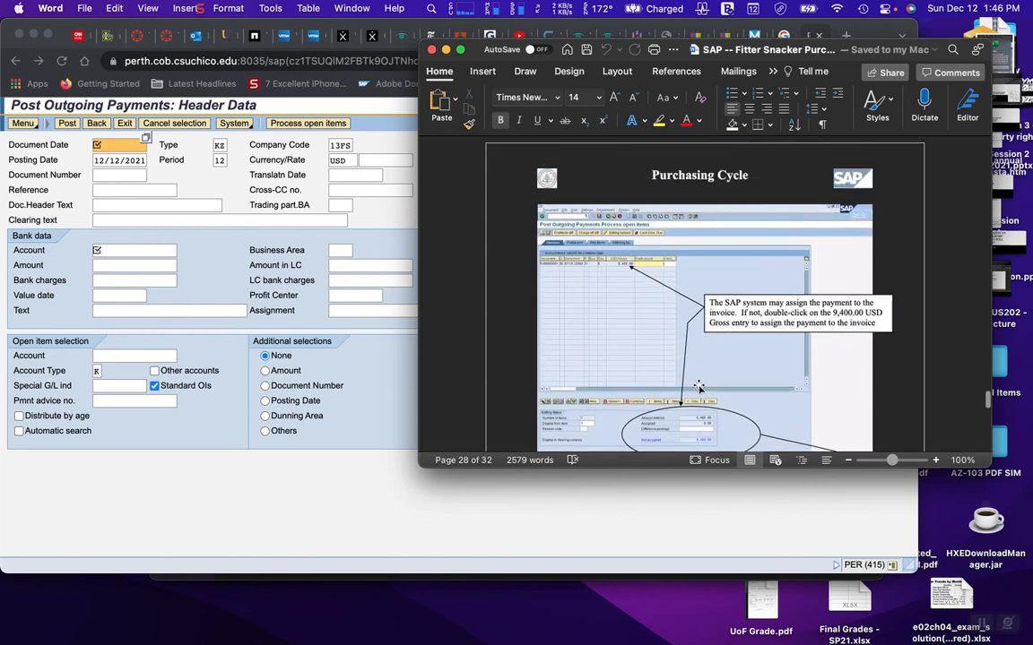
pyautogui.scroll(-1, 698, 386)
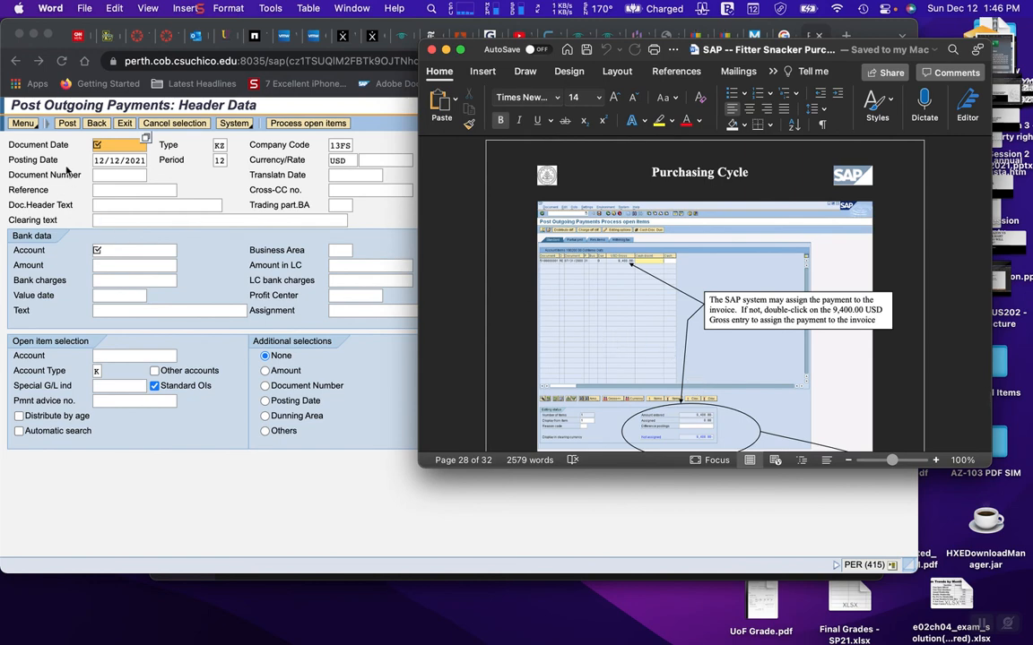
# Step: Return to Chrome and try to post the blank outgoing payment form
pyautogui.click(63, 129)
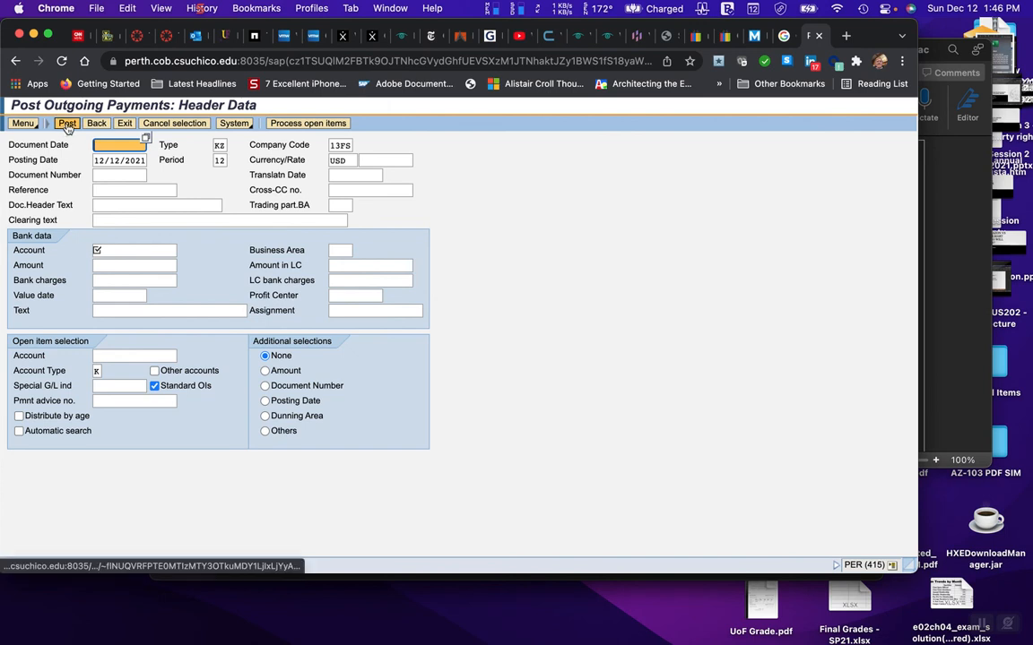
pyautogui.click(67, 127)
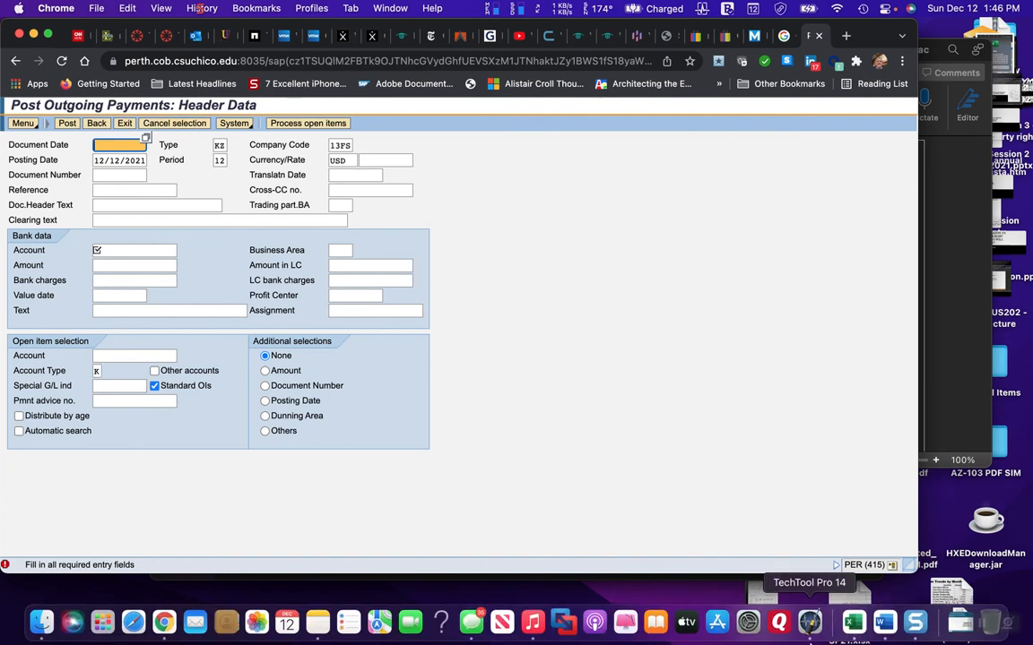
# Step: Switch to the Word guide and read how to finish the payment and begin section 8, Document outgoing payment
pyautogui.click(884, 622)
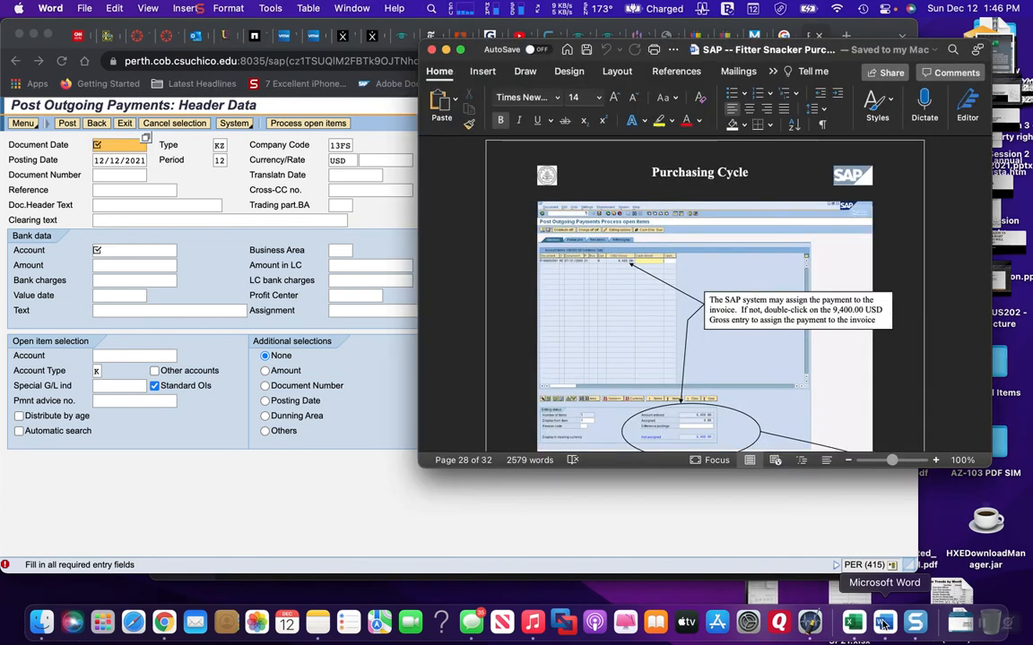
pyautogui.scroll(-3, 639, 416)
pyautogui.scroll(-5, 639, 416)
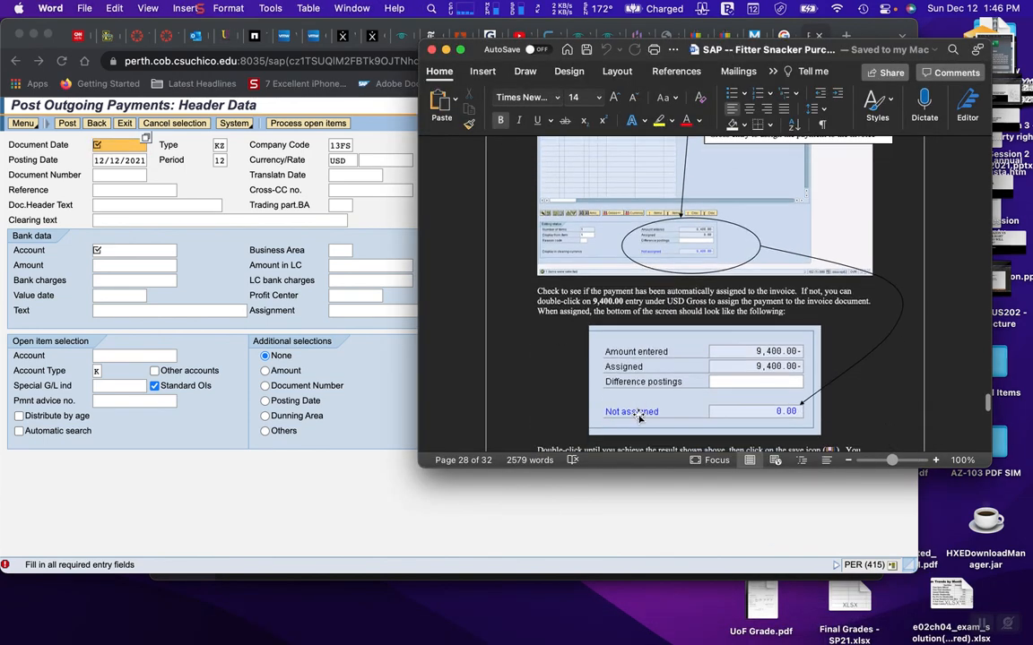
pyautogui.scroll(-9, 639, 417)
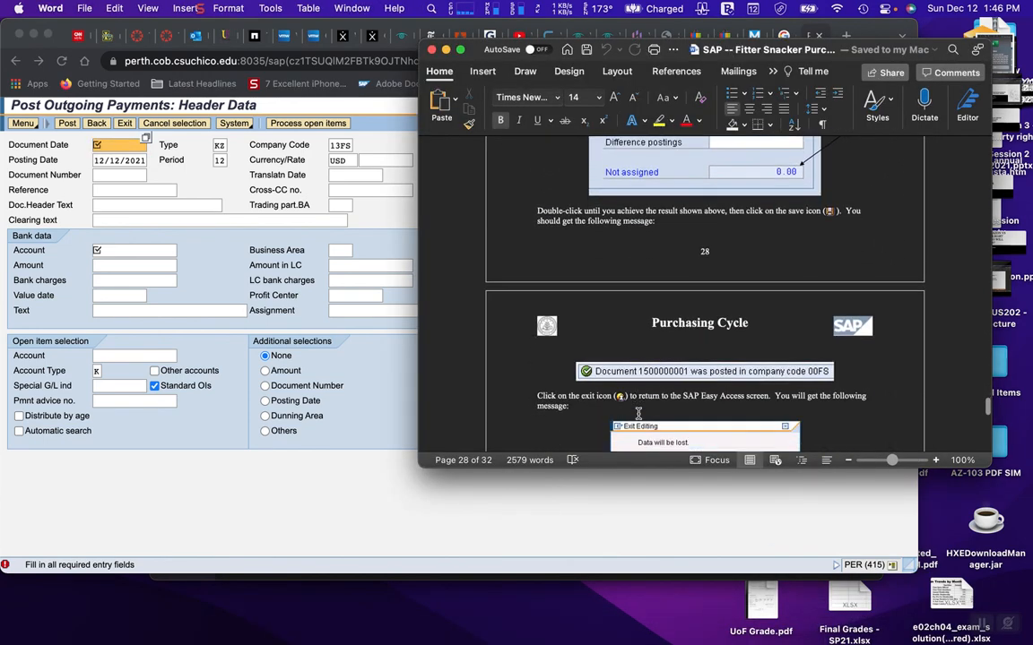
pyautogui.scroll(-8, 638, 416)
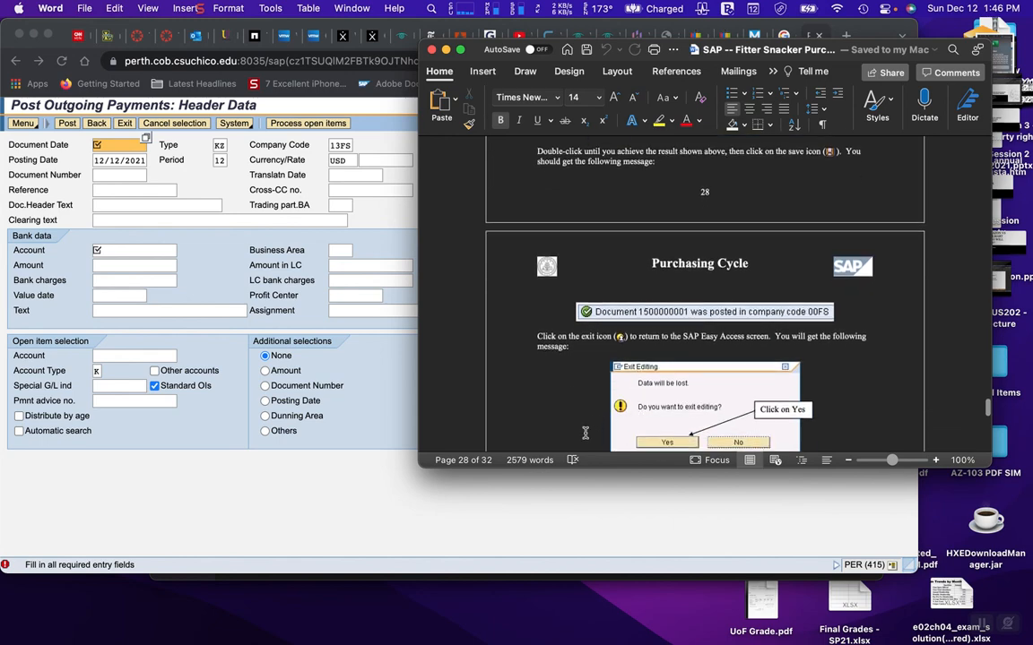
pyautogui.scroll(-4, 585, 431)
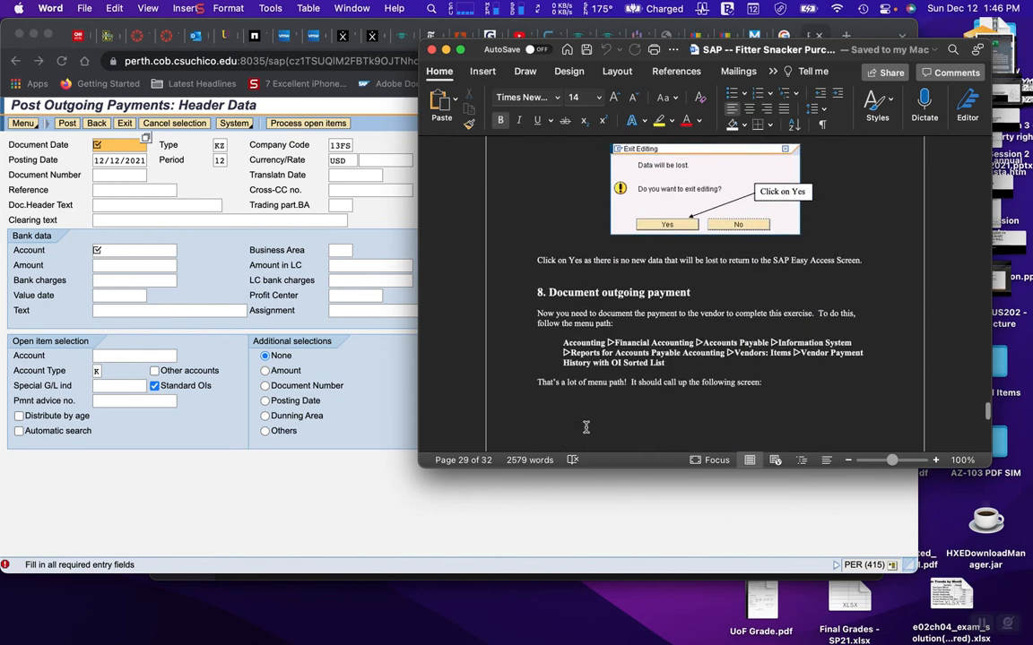
pyautogui.scroll(-5, 586, 428)
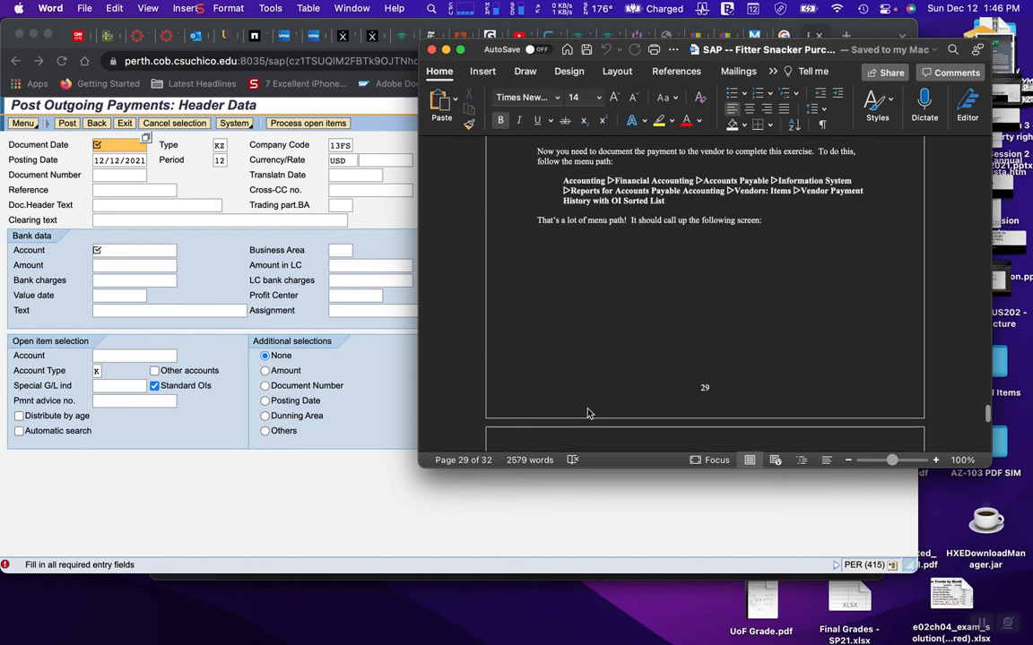
pyautogui.scroll(5, 588, 410)
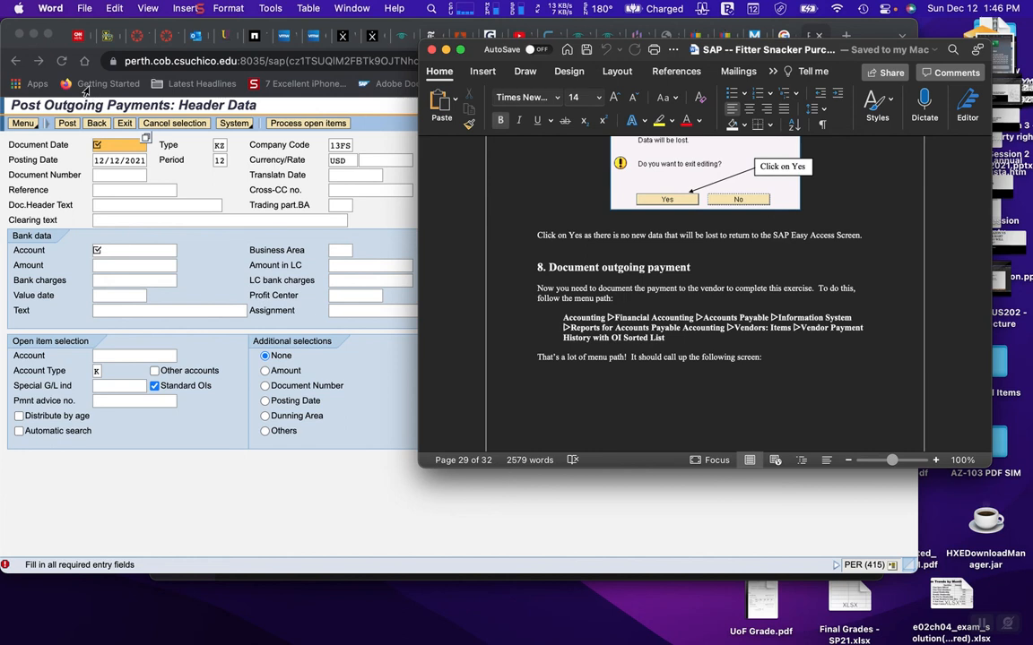
# Step: Return to Chrome and exit the outgoing payment form without saving, back to SAP Easy Access
pyautogui.click(114, 113)
pyautogui.click(124, 123)
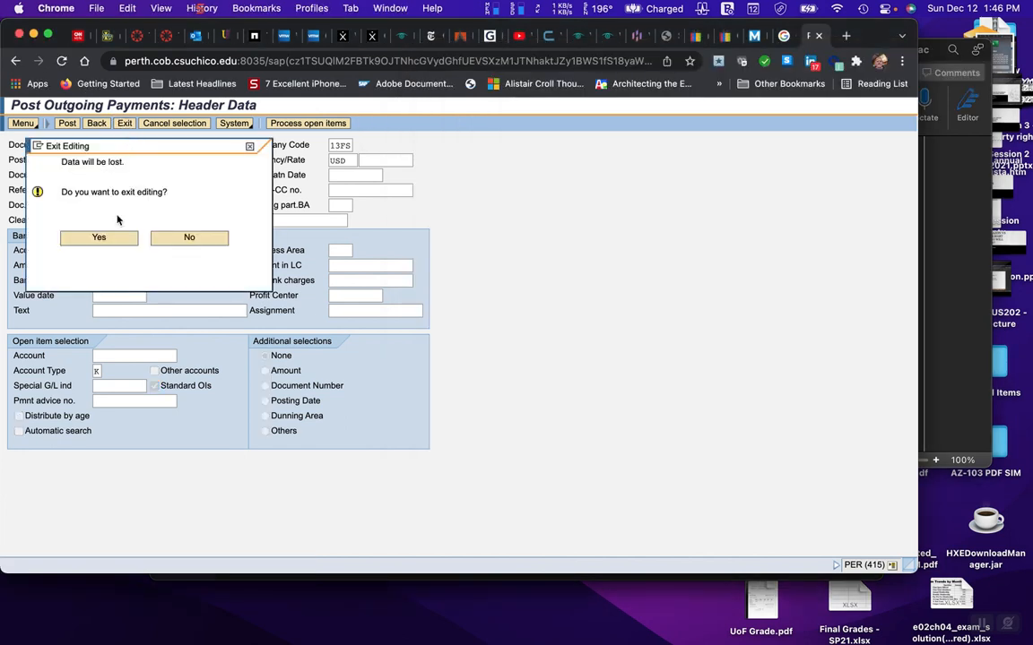
pyautogui.click(97, 238)
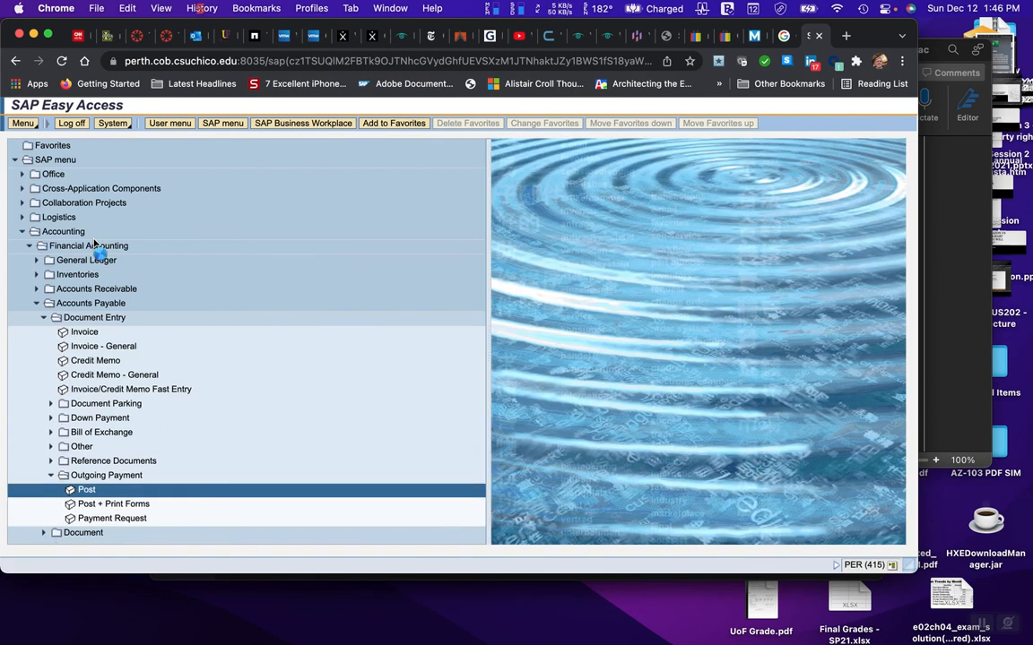
# Step: Check the menu path in the Word guide, then back in Chrome collapse Document Entry and expand Information System under Accounts Payable
pyautogui.click(22, 232)
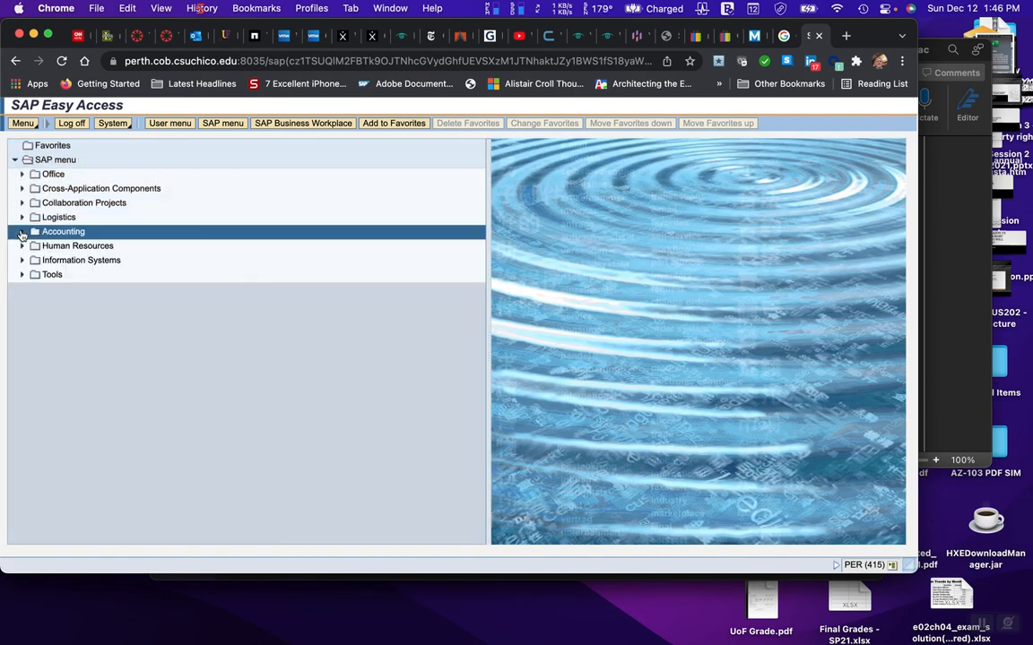
pyautogui.click(23, 232)
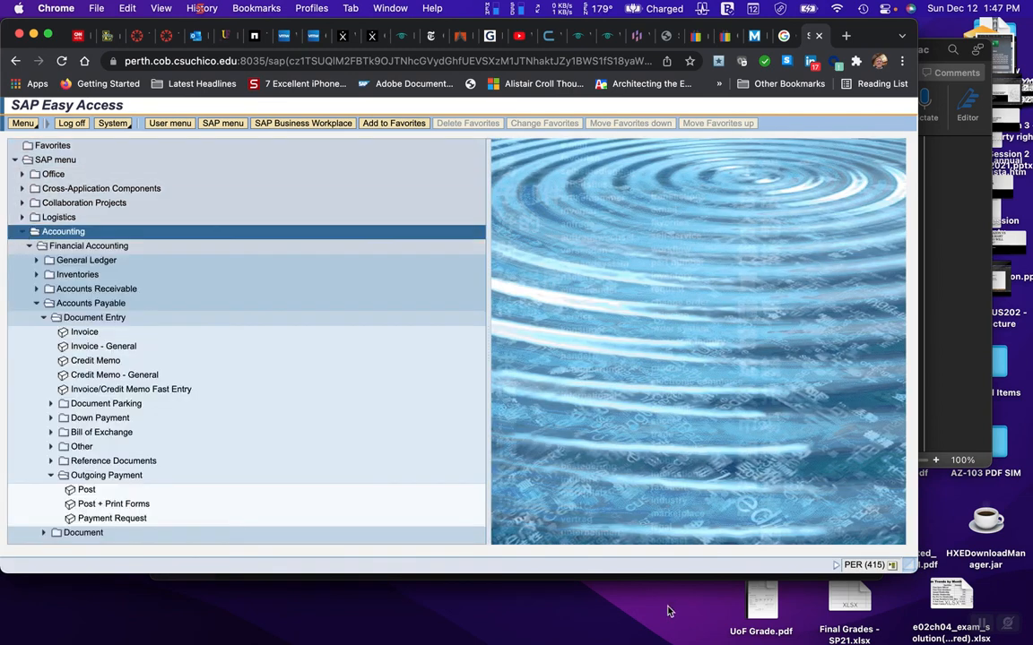
pyautogui.moveTo(830, 632)
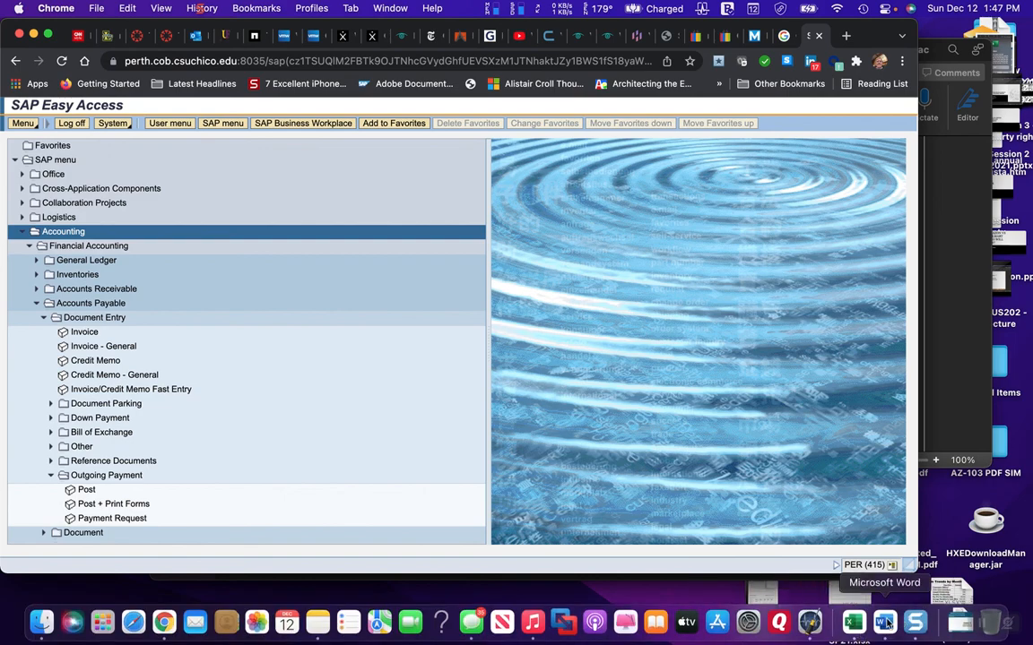
pyautogui.click(885, 621)
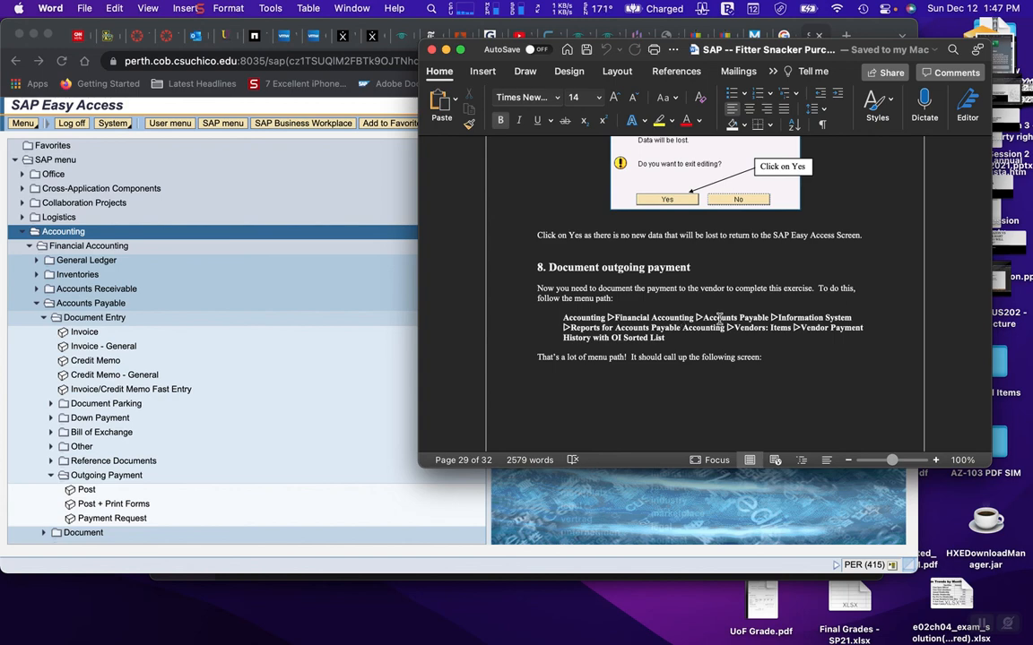
pyautogui.click(44, 319)
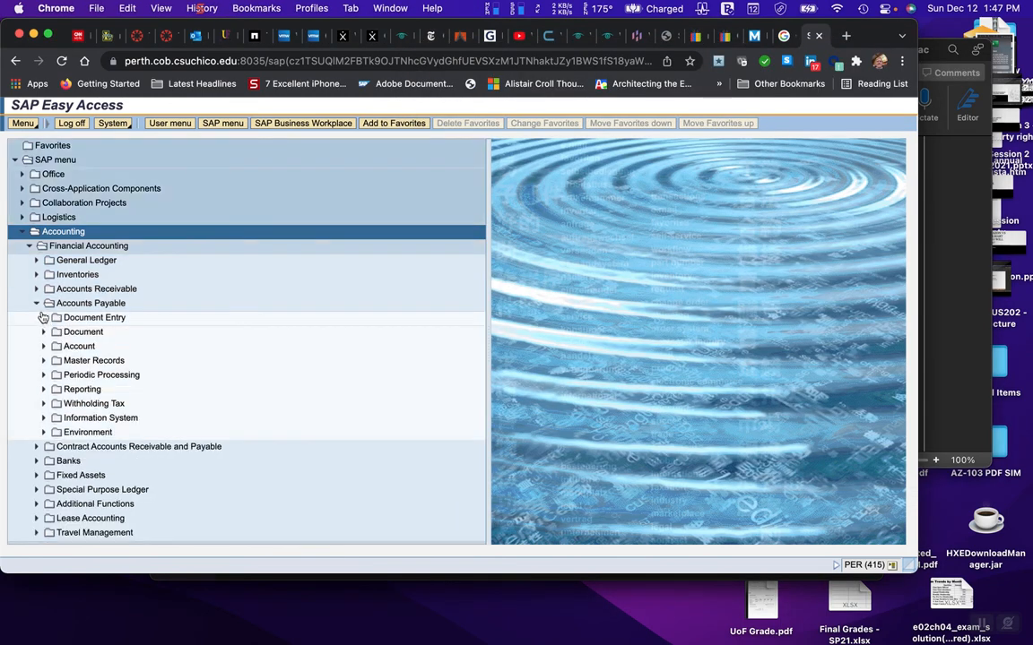
pyautogui.click(44, 419)
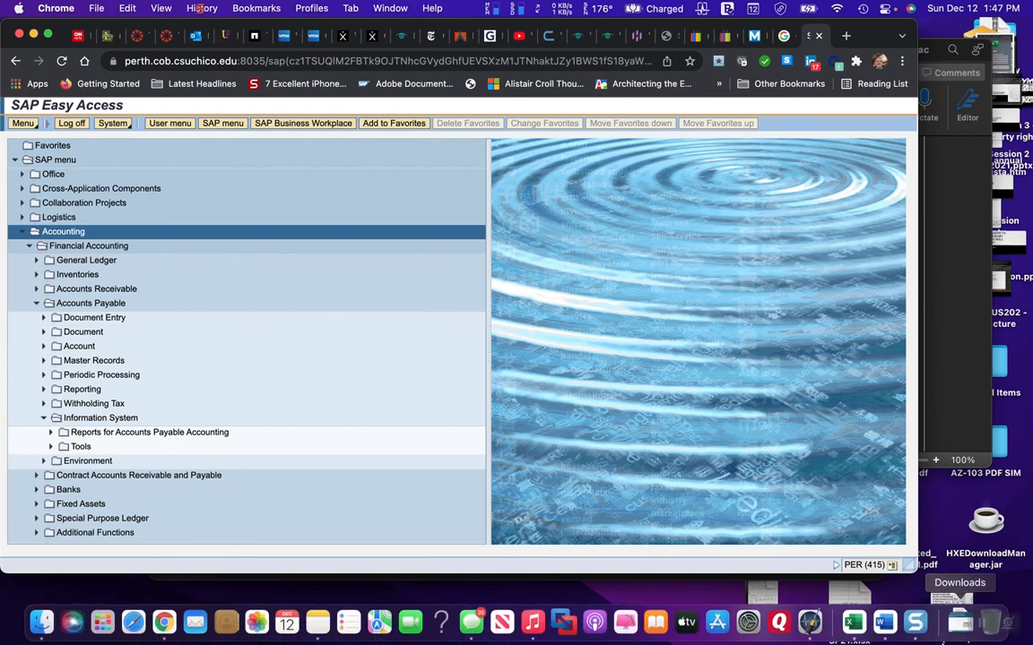
# Step: Recheck the path in the Word guide, then in Chrome expand Reports for Accounts Payable Accounting and its Vendors: Items folder
pyautogui.click(884, 621)
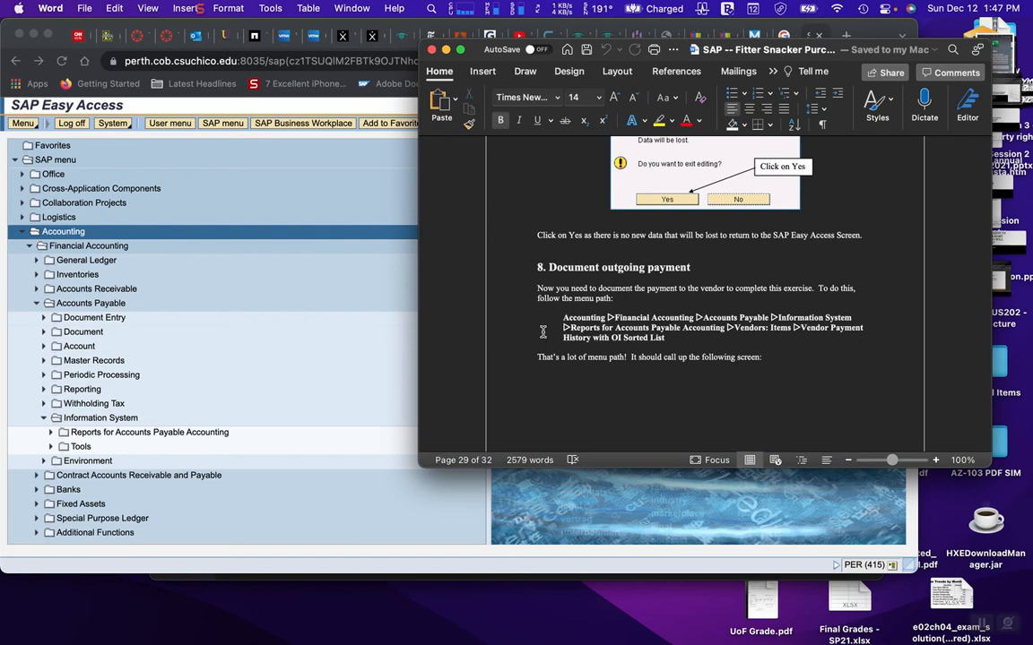
pyautogui.click(51, 435)
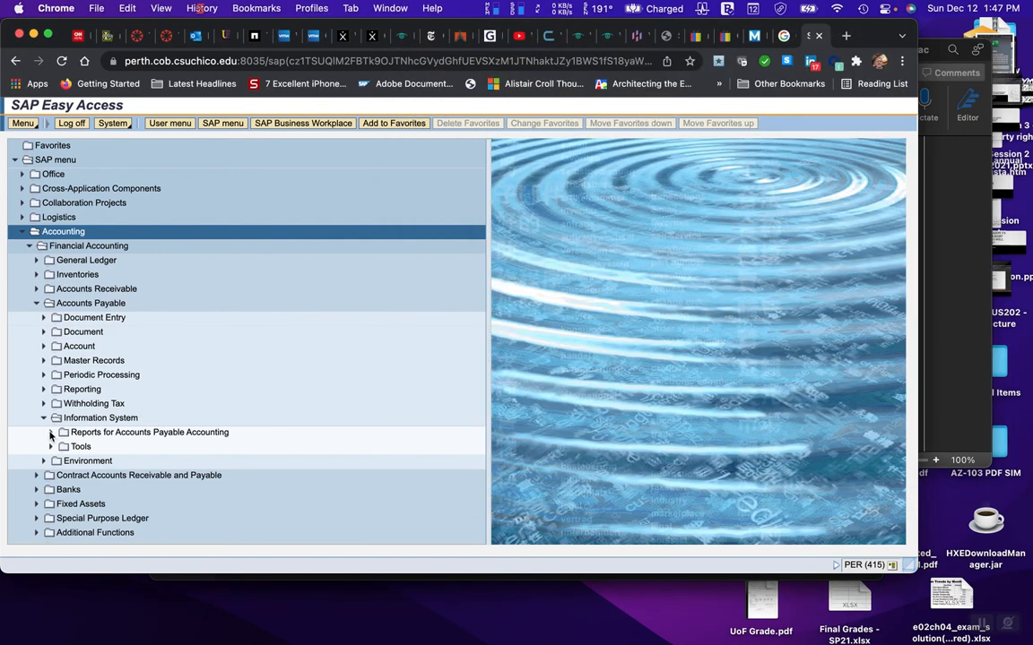
pyautogui.click(51, 435)
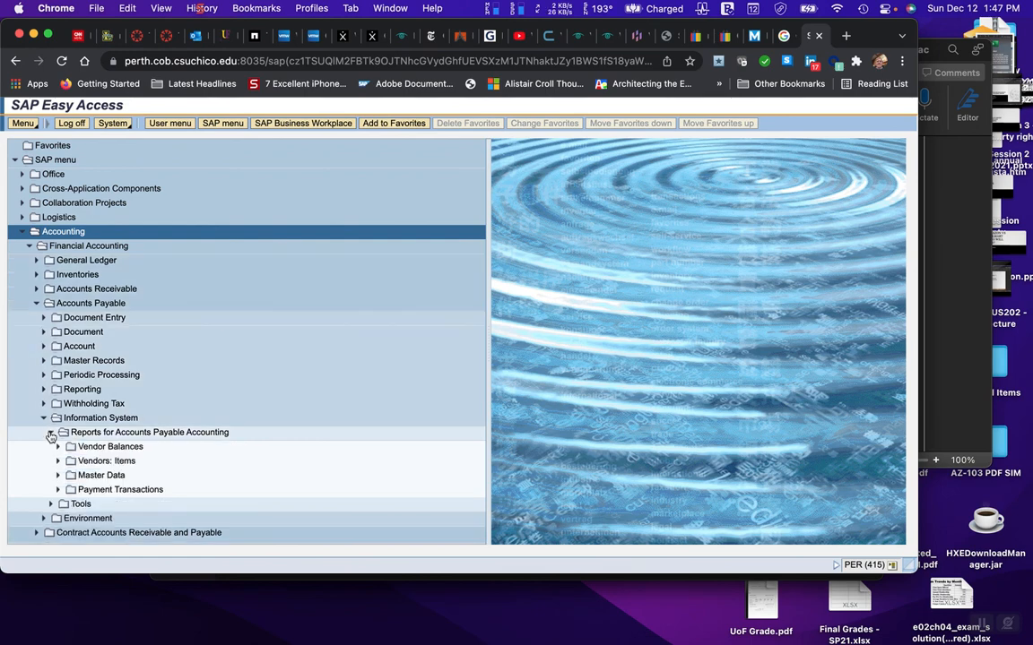
pyautogui.click(58, 461)
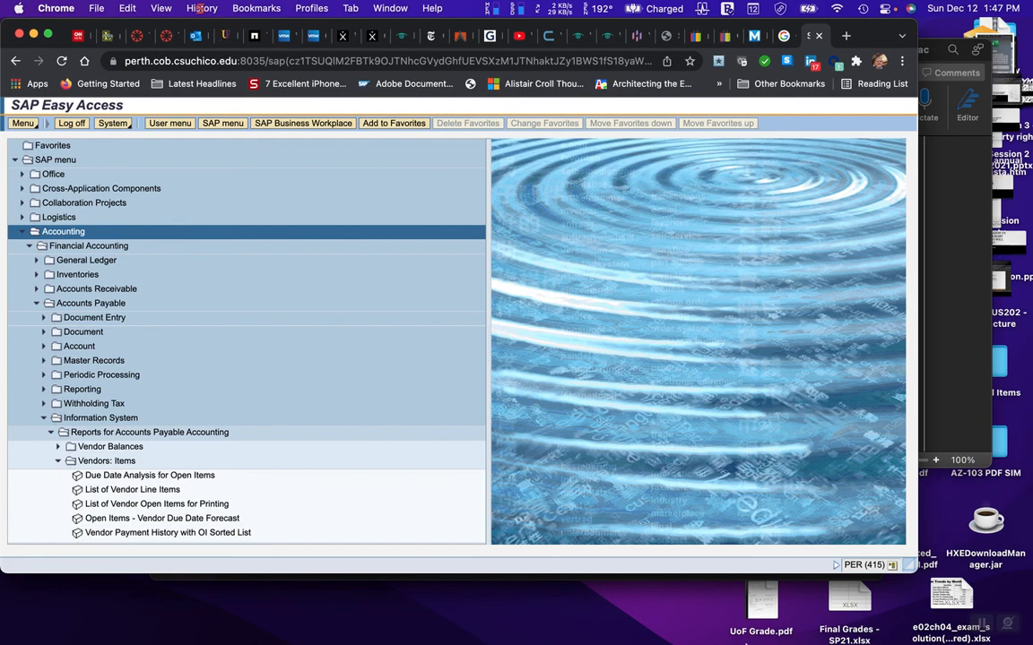
# Step: Confirm the report name in the Word guide and open Vendor Payment History with OI Sorted List in Chrome
pyautogui.moveTo(776, 642)
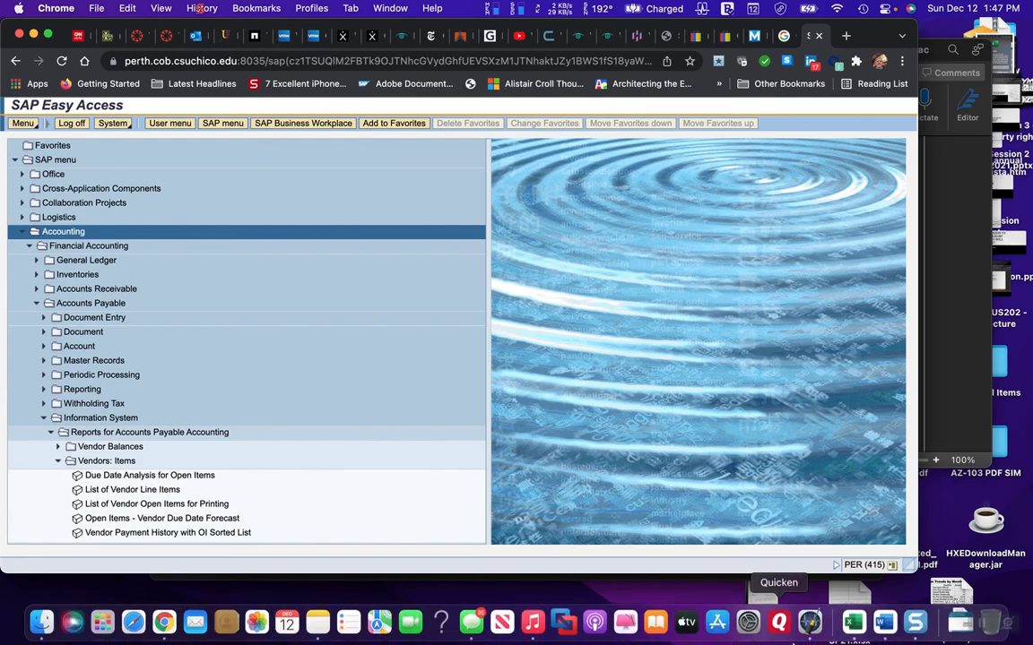
pyautogui.click(885, 632)
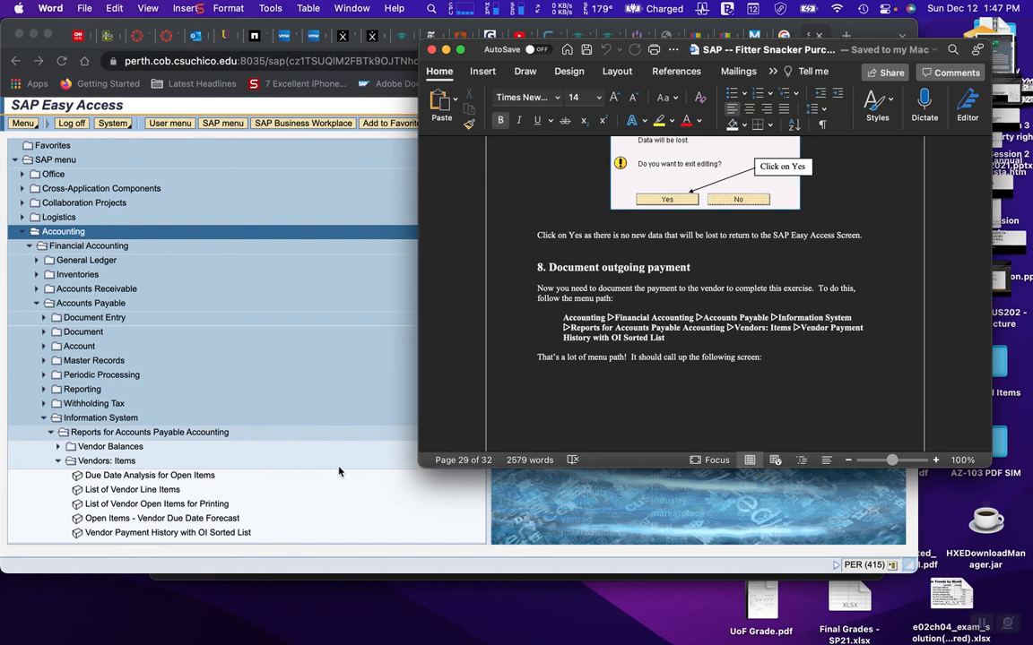
pyautogui.scroll(-3, 296, 484)
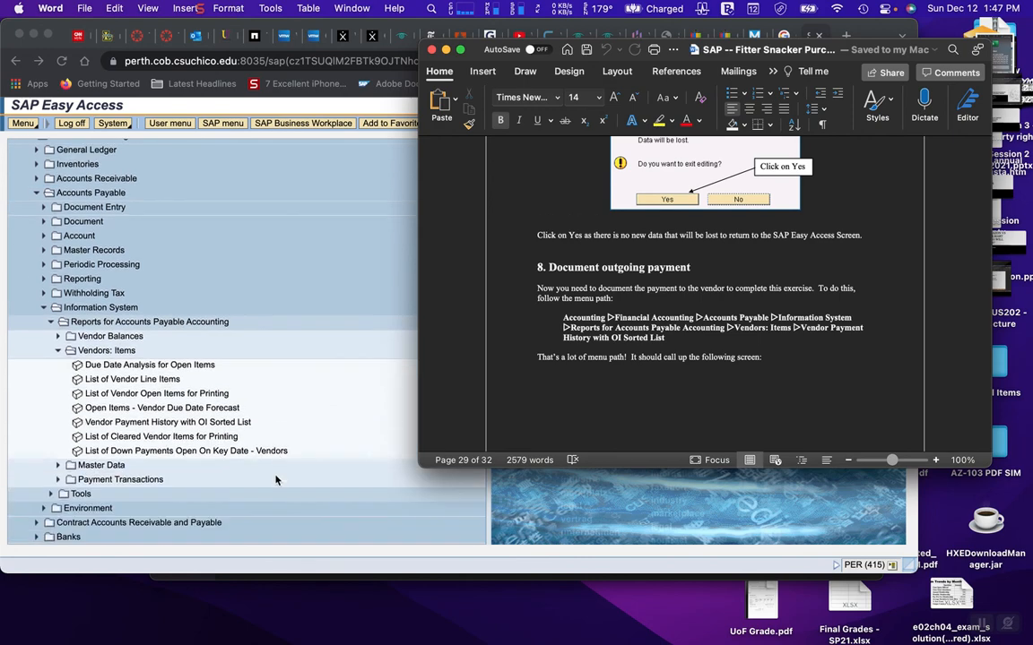
pyautogui.click(103, 425)
pyautogui.doubleClick(103, 425)
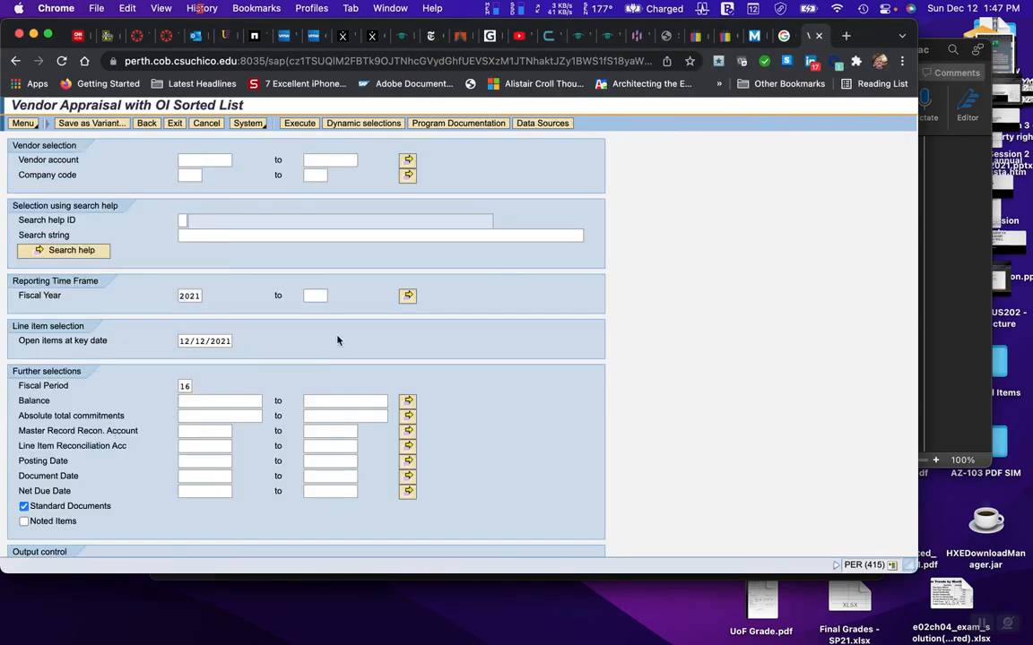
# Step: Switch to the Word guide and read how to fill in and execute the Vendor Appraisal with OI Sorted List report
pyautogui.moveTo(542, 644)
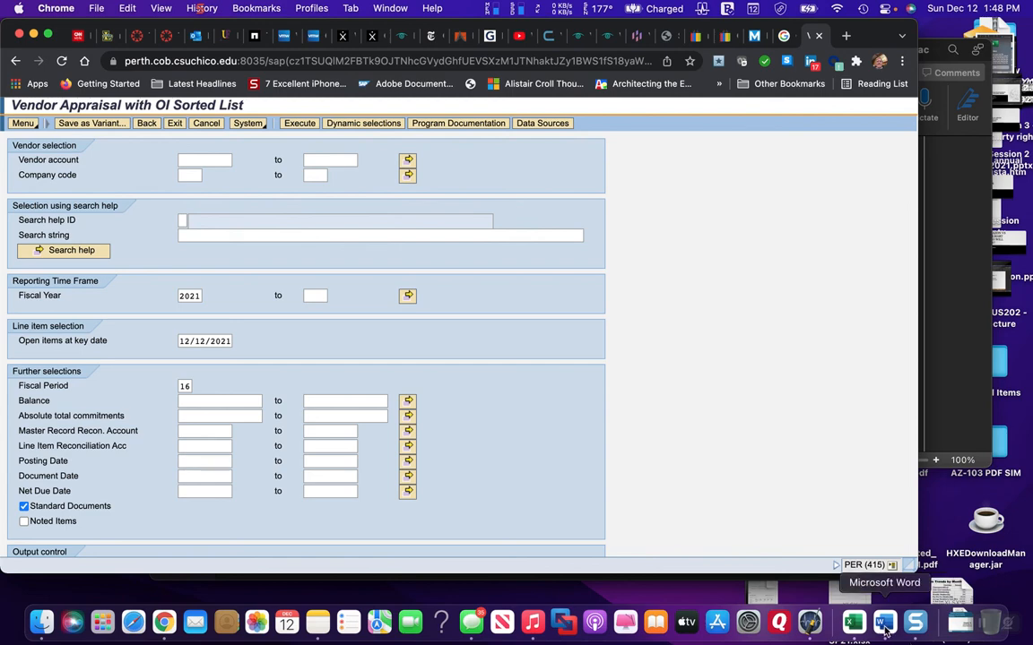
pyautogui.click(885, 631)
pyautogui.scroll(-5, 641, 410)
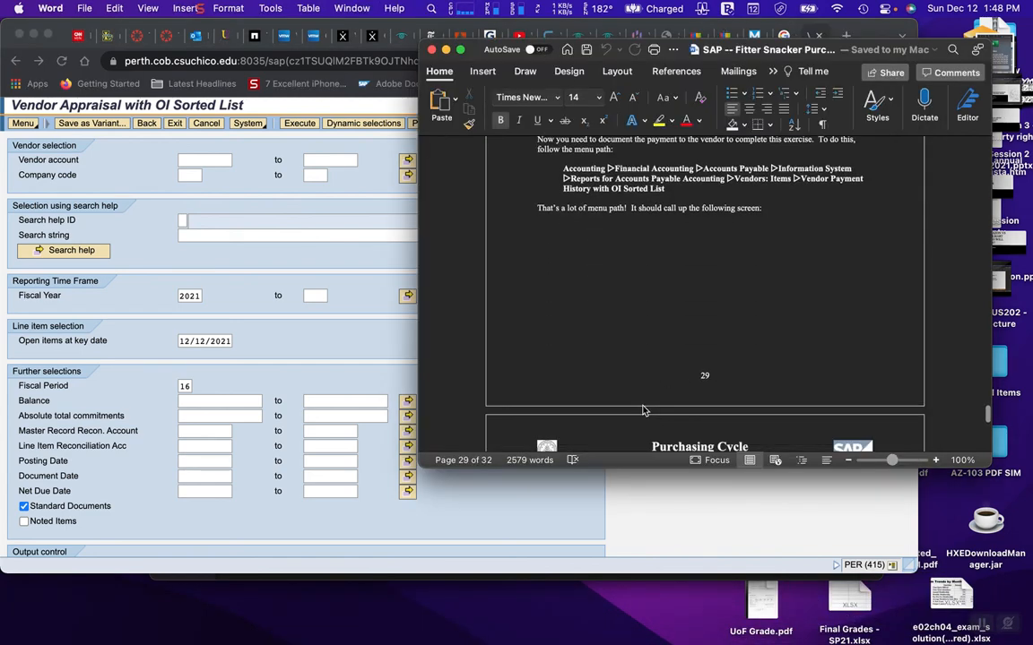
pyautogui.scroll(-5, 641, 410)
pyautogui.scroll(1, 642, 409)
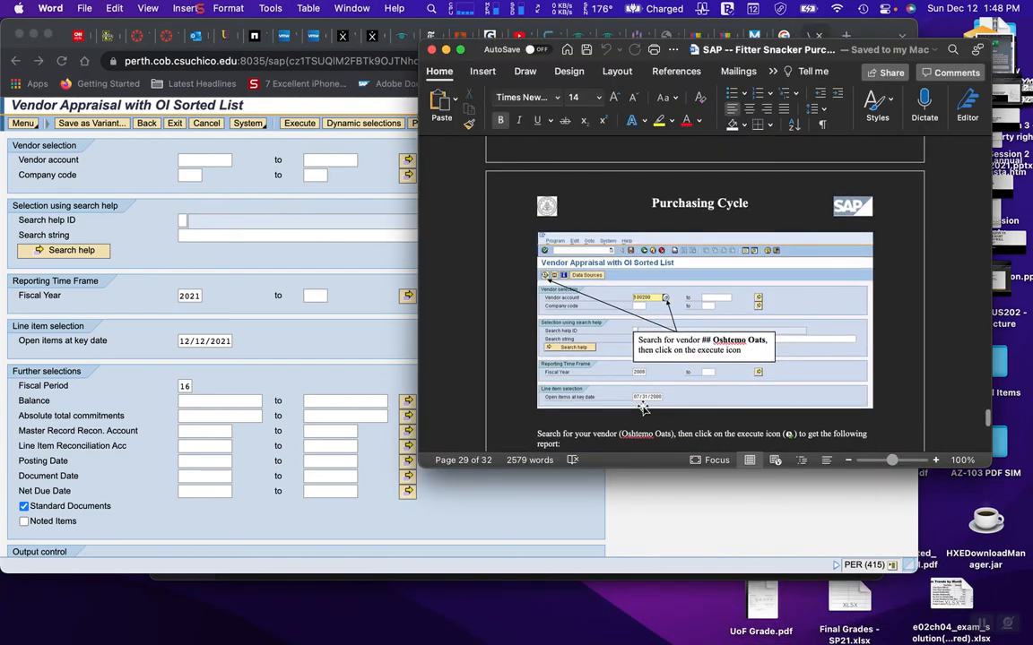
pyautogui.scroll(-1, 642, 410)
pyautogui.scroll(-2, 641, 406)
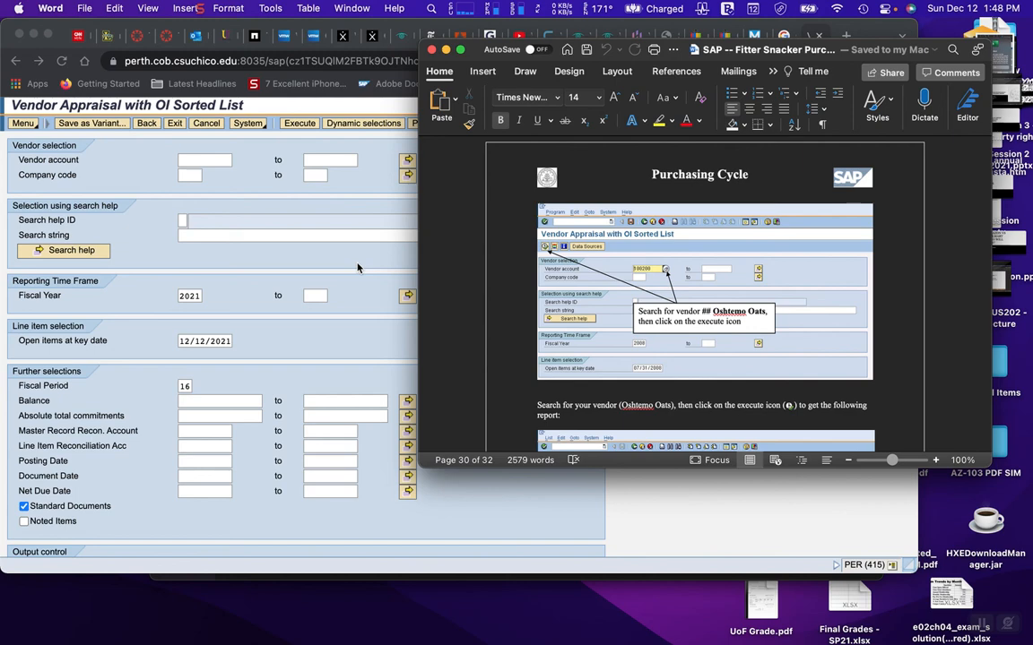
pyautogui.click(184, 159)
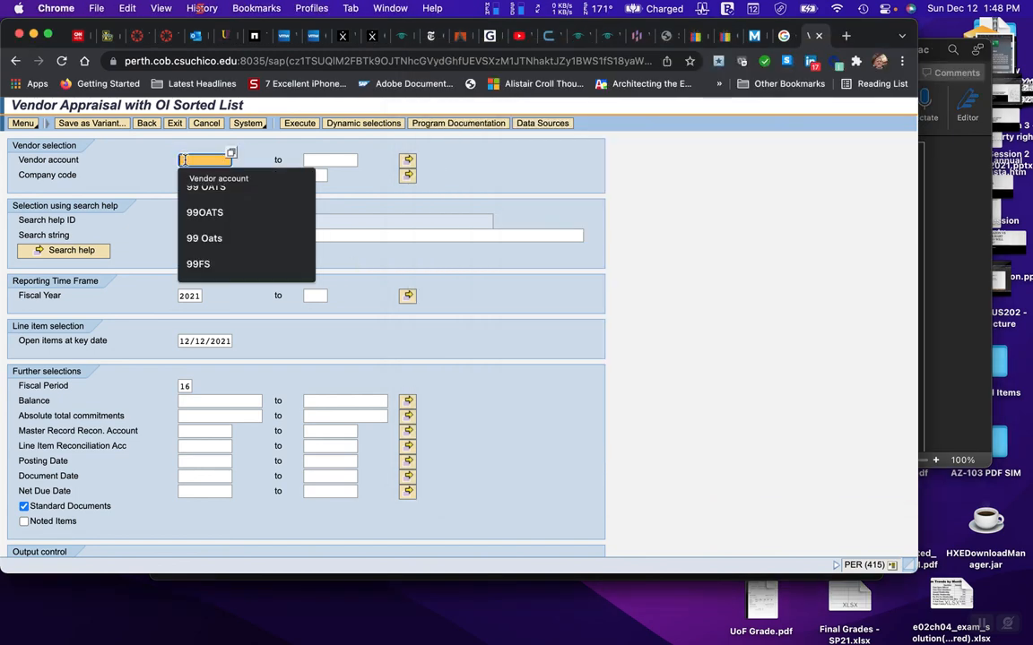
pyautogui.press('super+v')
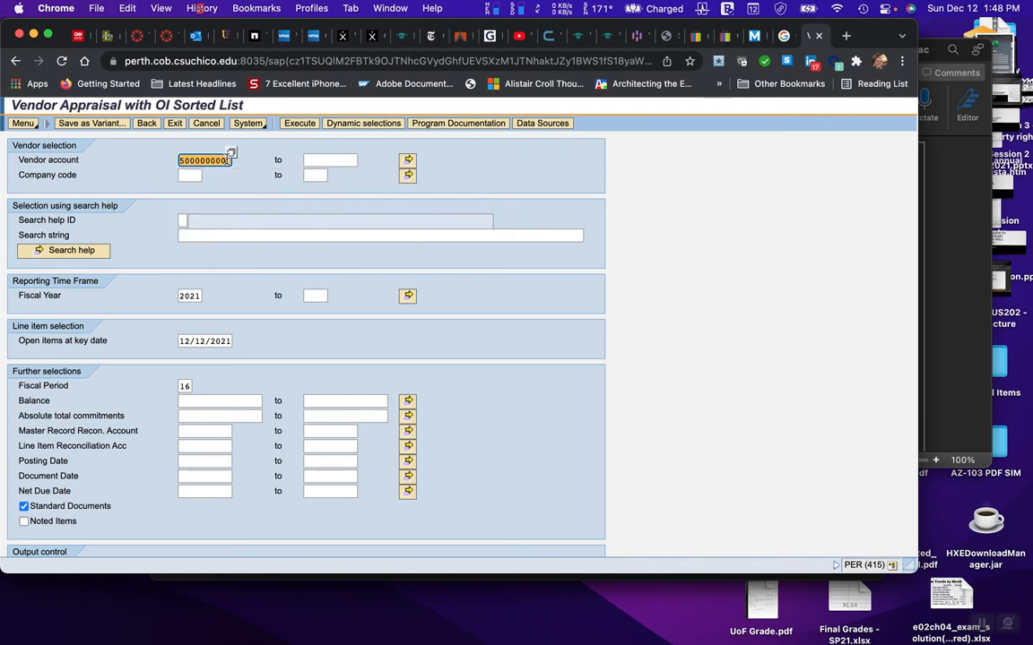
pyautogui.press('BackSpace')
pyautogui.press('BackSpace')
pyautogui.press('BackSpace')
pyautogui.press('BackSpace')
# Step: Copy the Oshtemo Oats vendor number from the Notes list and paste it as the report's vendor account in Chrome
pyautogui.moveTo(226, 622)
pyautogui.click(317, 625)
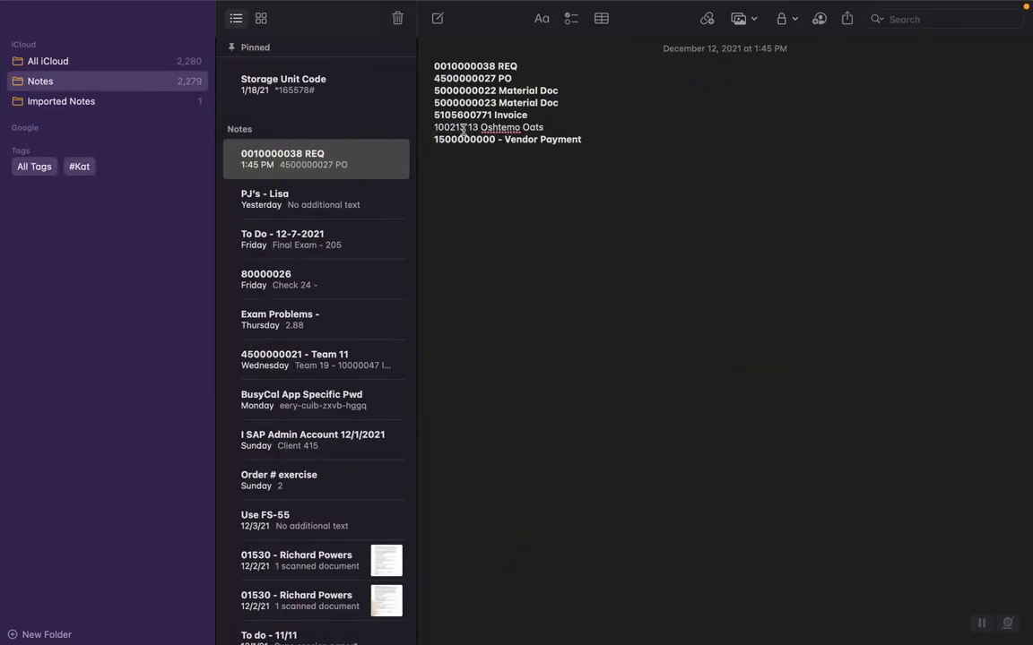
pyautogui.moveTo(465, 128); pyautogui.dragTo(430, 129)
pyautogui.press('super+c')
pyautogui.moveTo(472, 638)
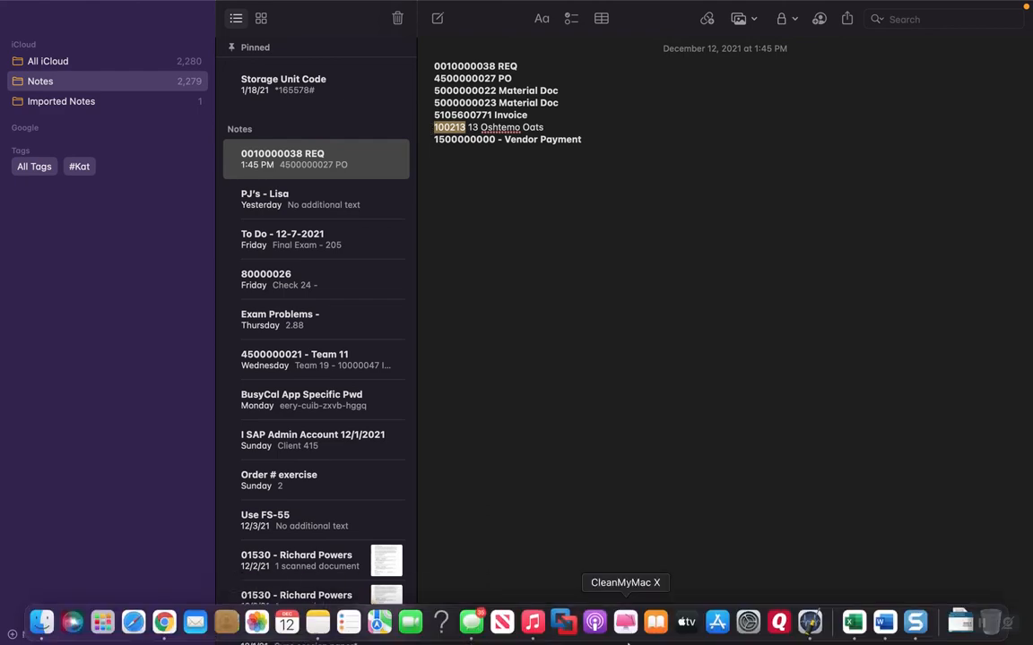
pyautogui.click(165, 625)
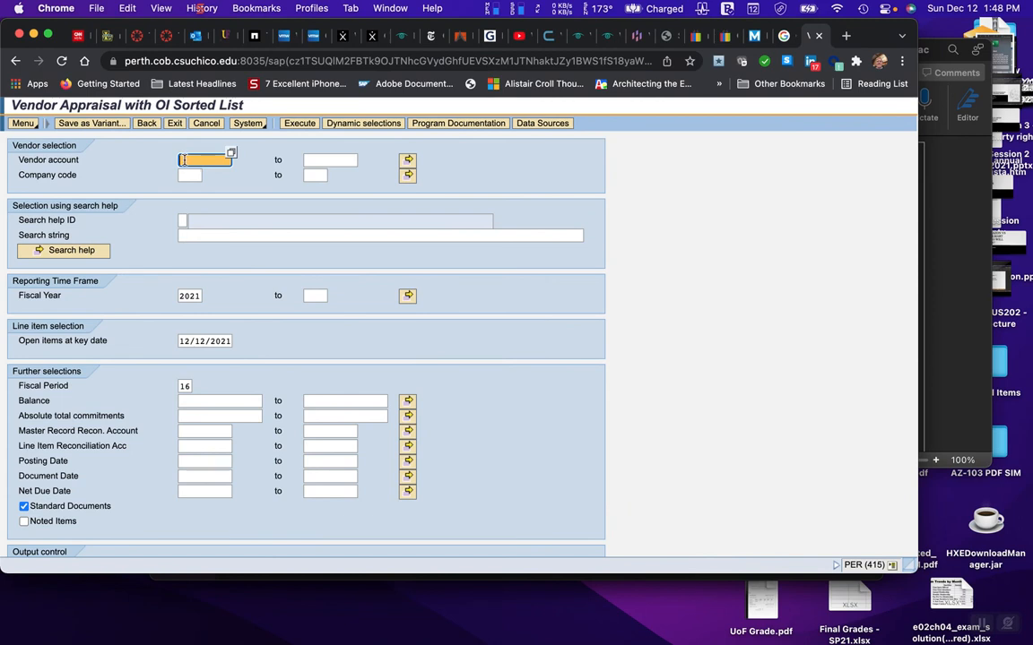
pyautogui.press('super+v')
# Step: Check the execute instruction in the Word guide, then return to Chrome and execute the vendor payment history report
pyautogui.moveTo(735, 642)
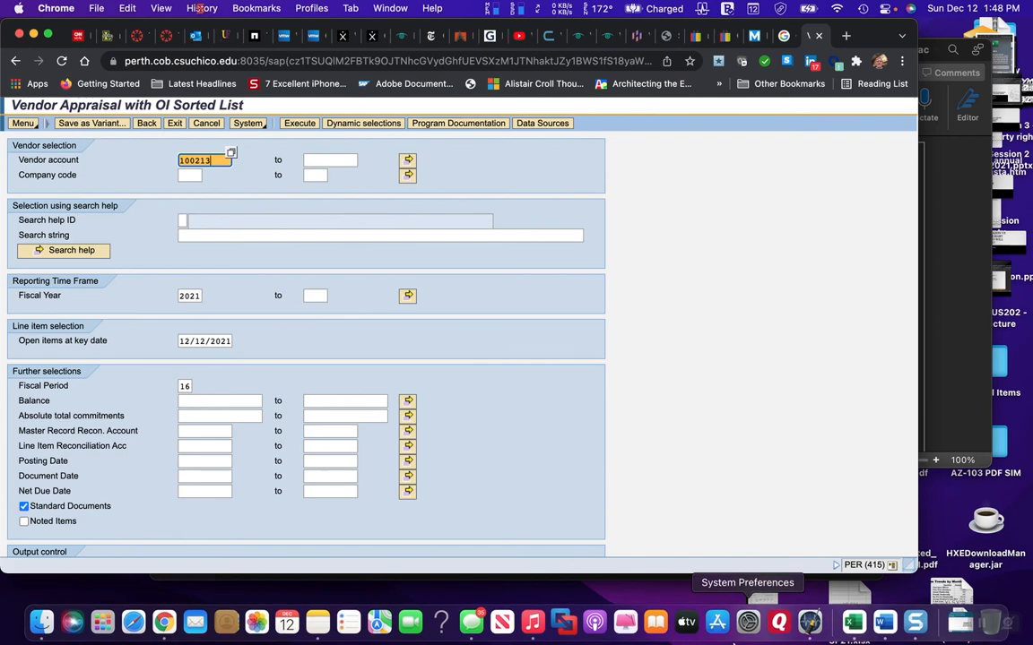
pyautogui.click(885, 622)
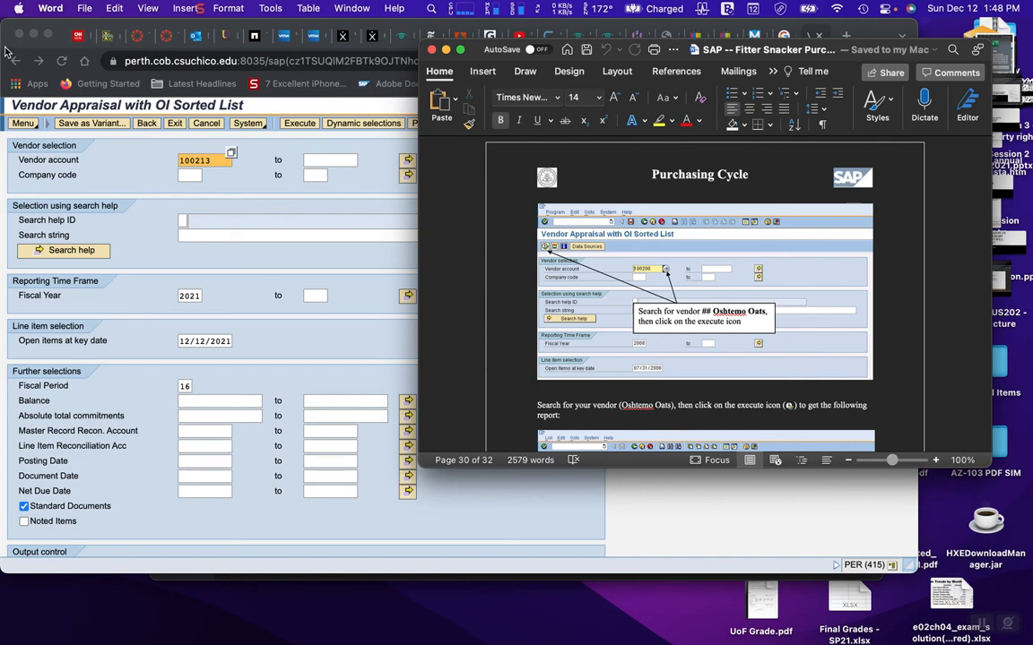
pyautogui.click(293, 125)
pyautogui.click(294, 124)
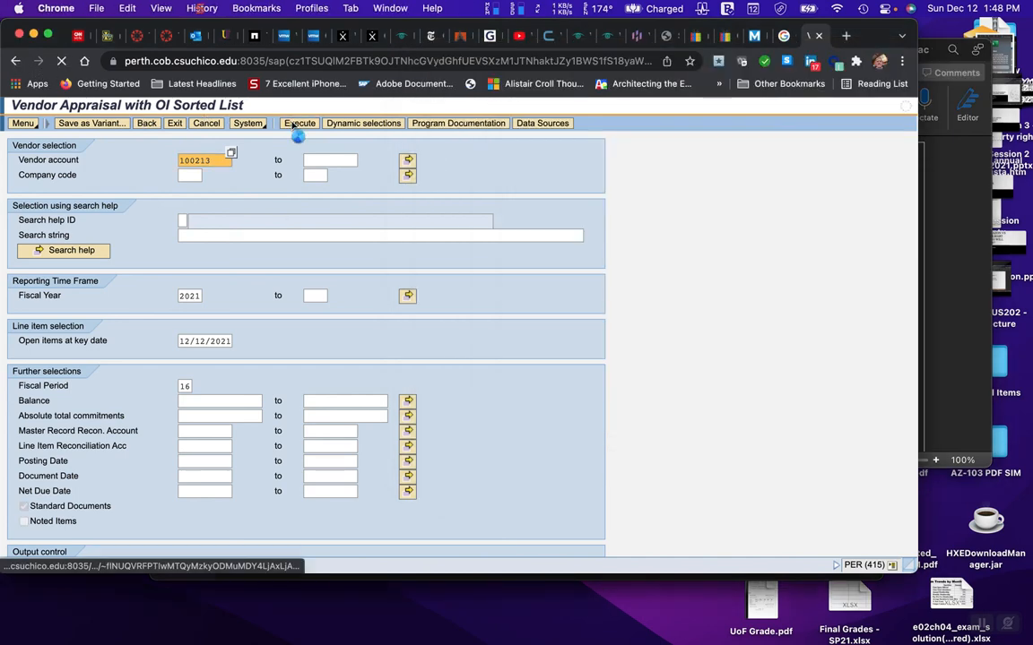